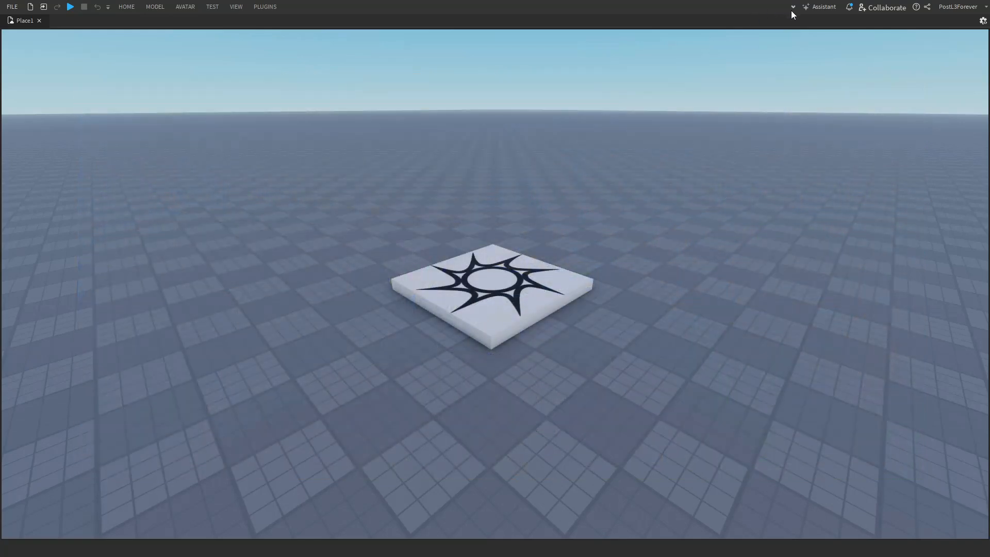
- Expand the ribbon, show the Explorer, Properties and Toolbox panels, and browse the Toolbox models
left_click(792, 8)
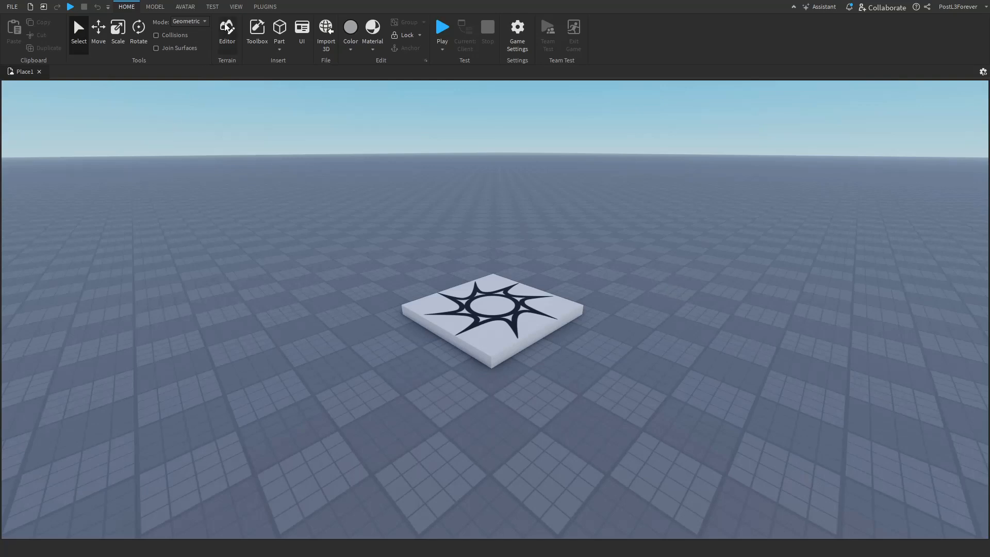
left_click(236, 7)
left_click(38, 36)
left_click(17, 32)
left_click(87, 34)
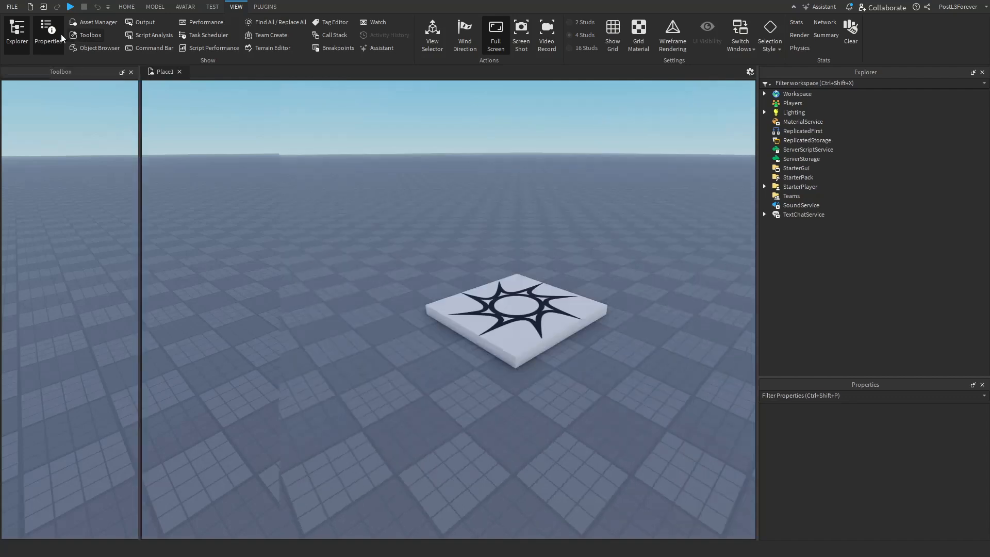
left_click(9, 91)
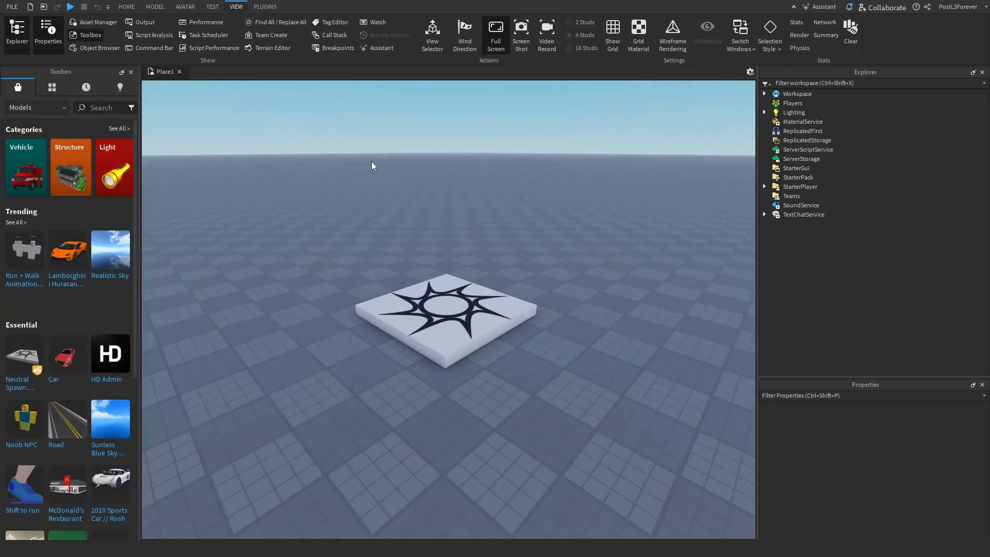
scroll(21, 290, "down", 5)
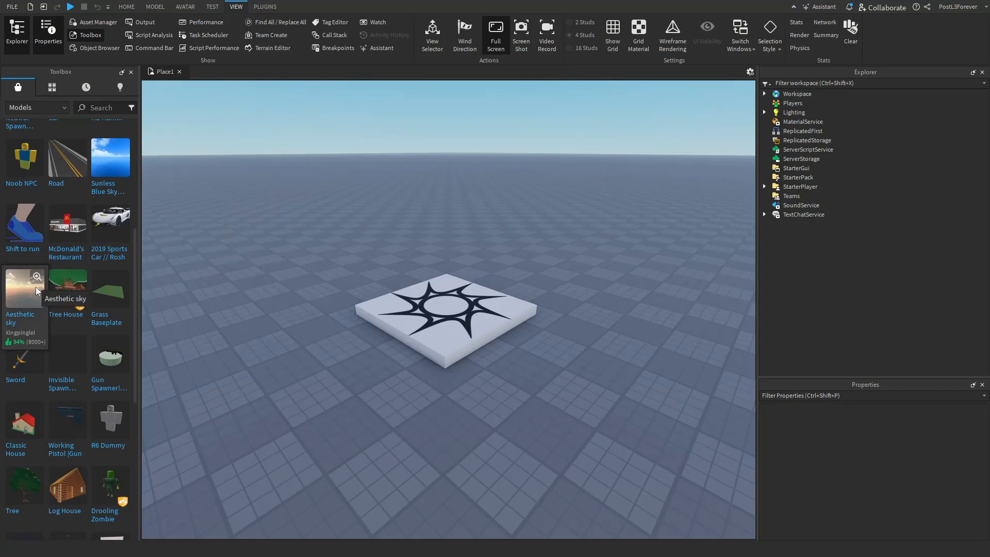
scroll(36, 286, "up", 5)
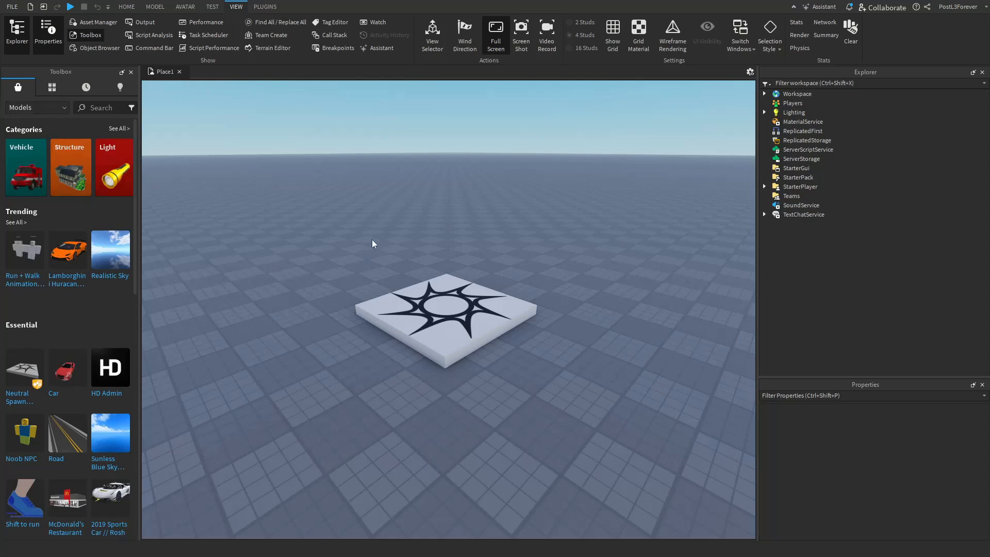
- Examine the hooded character with the raised knife from the front, both close up and at full height
key("a")
right_click_drag(372, 239, 360, 234)
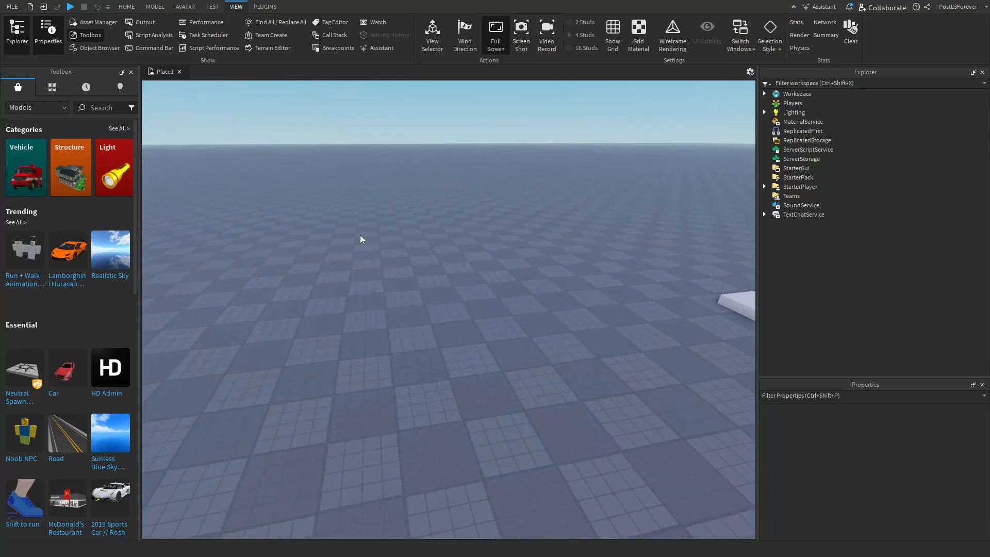
key("w")
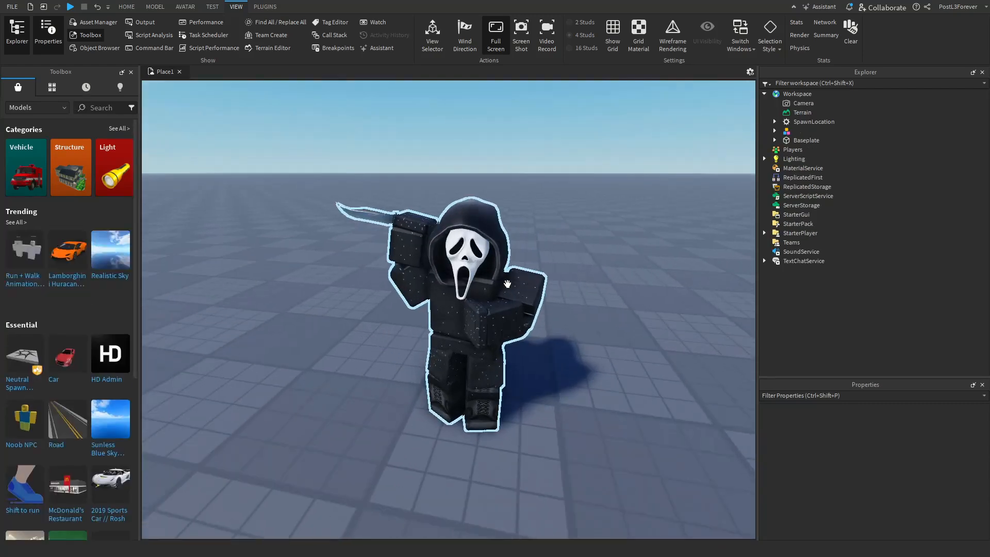
scroll(507, 284, "up", 5)
scroll(506, 284, "down", 3)
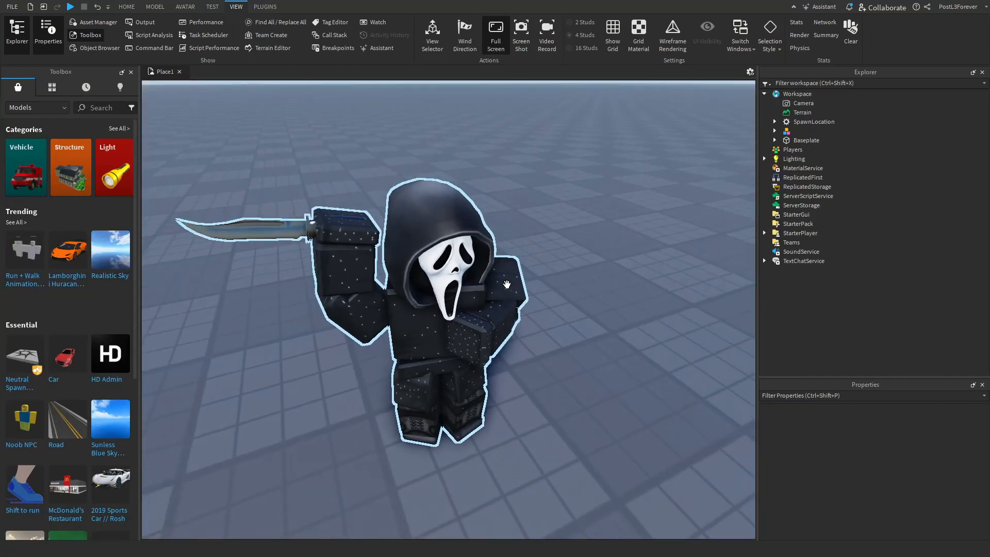
left_click(689, 304)
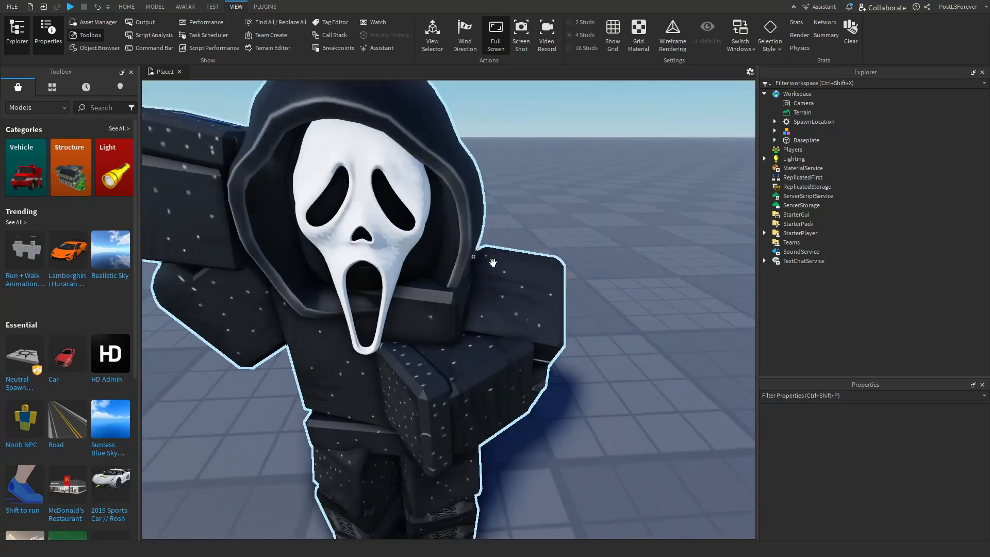
scroll(491, 261, "down", 5)
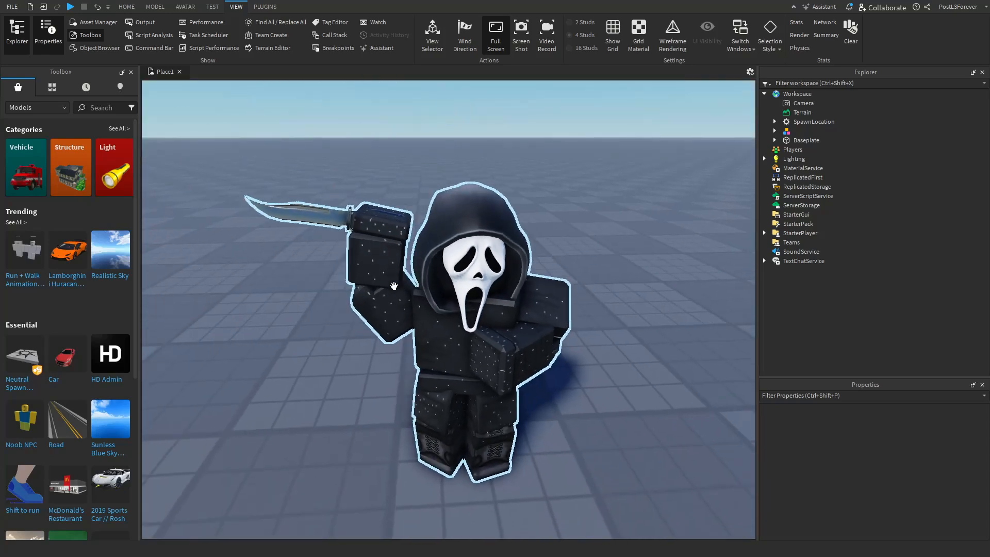
left_click(393, 285)
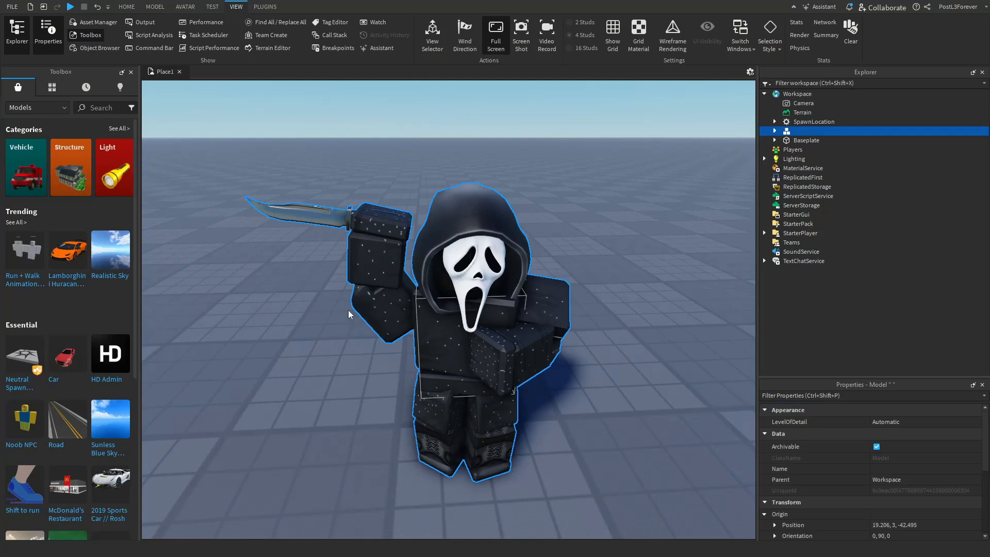
left_click(280, 276)
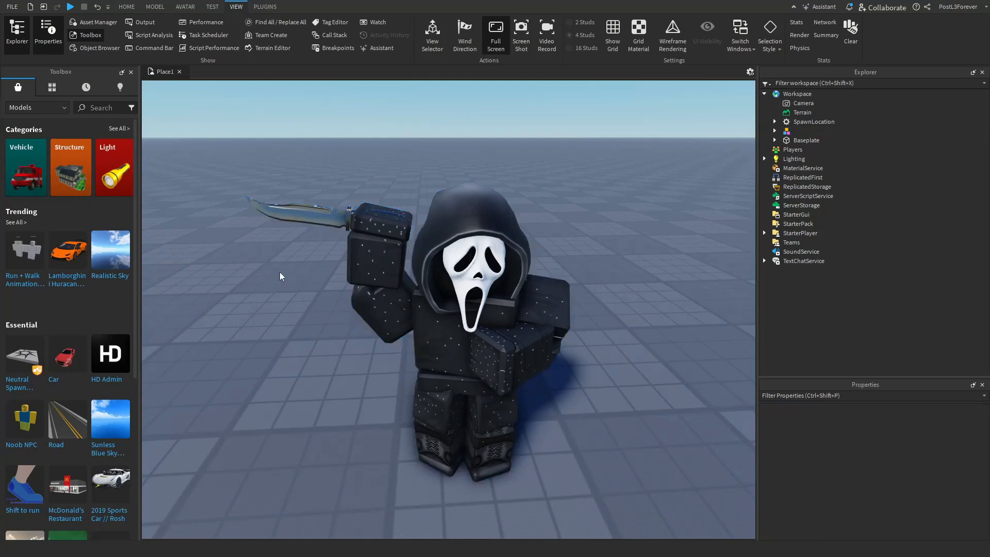
- Compare the two hooded characters and inspect the one with the lowered knife, including its mask, sleeves and ragged robe hem
scroll(280, 276, "up", 4)
right_click_drag(280, 276, 258, 273)
scroll(257, 273, "down", 4)
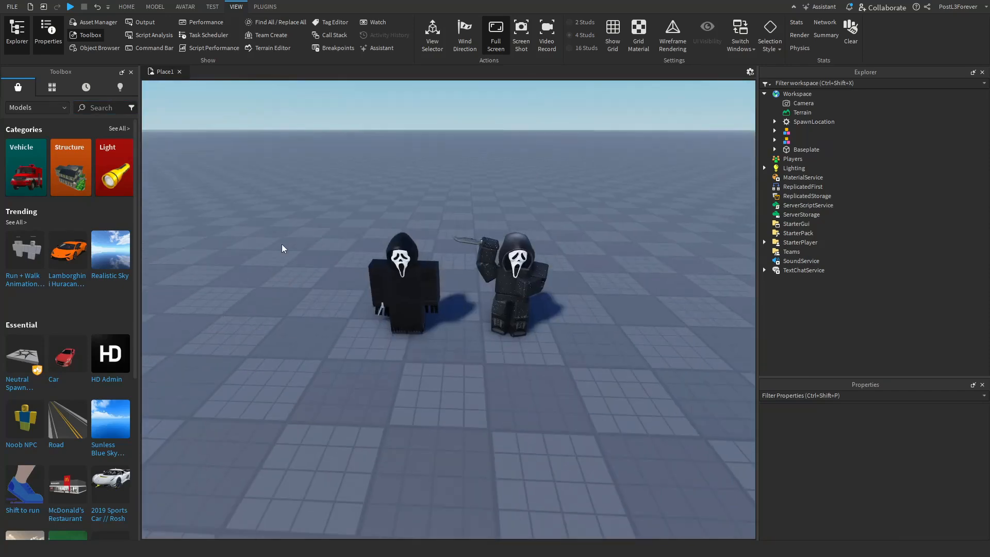
scroll(282, 244, "up", 5)
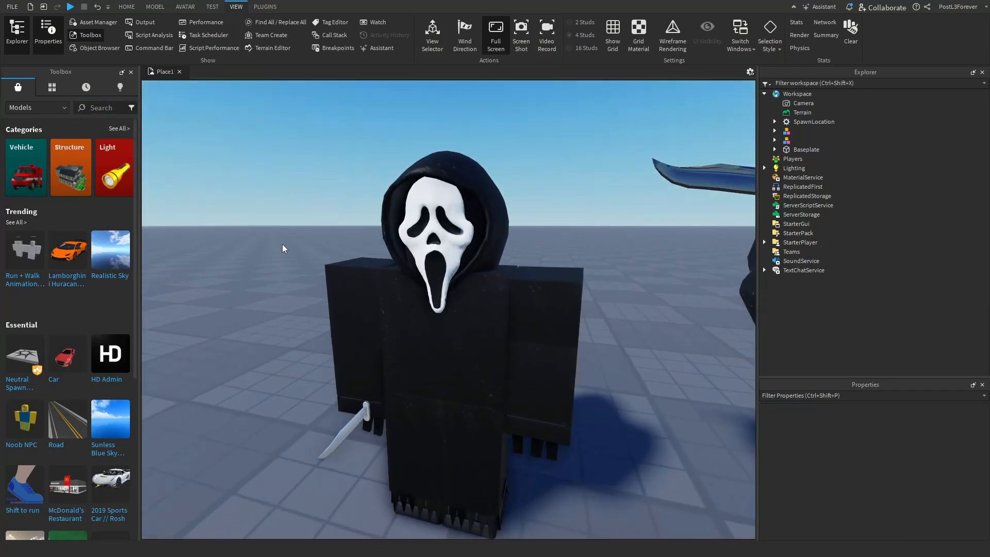
scroll(282, 243, "up", 3)
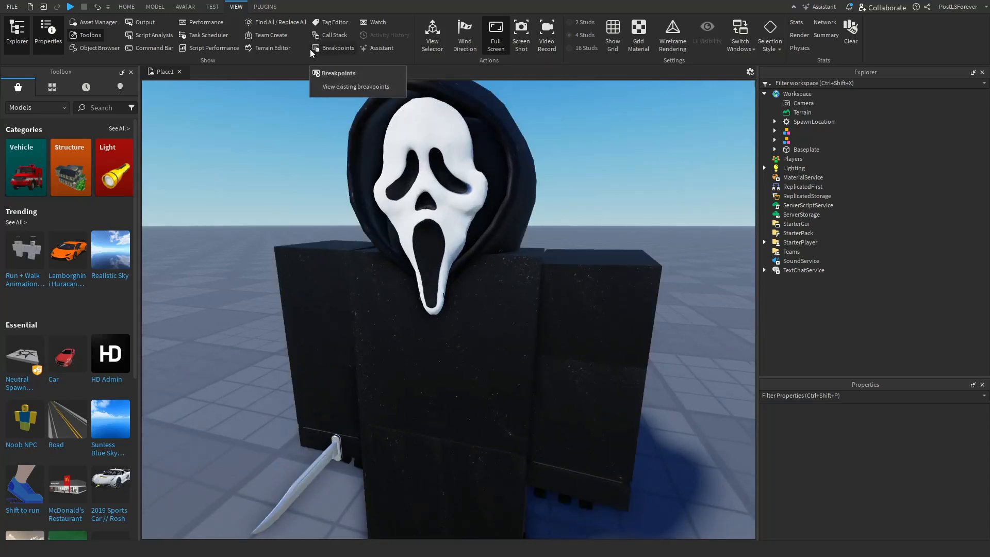
scroll(420, 216, "down", 3)
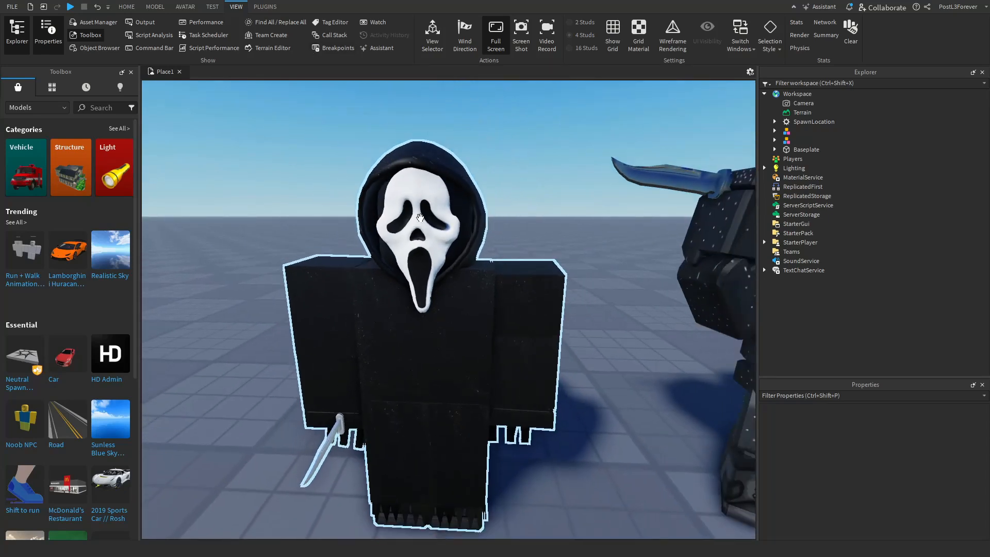
key("a")
right_click_drag(420, 217, 554, 361)
key("w")
key("d")
key("s")
key("a")
key("w")
key("w")
key("w")
key("d")
key("a")
key("w")
key("a")
key("a")
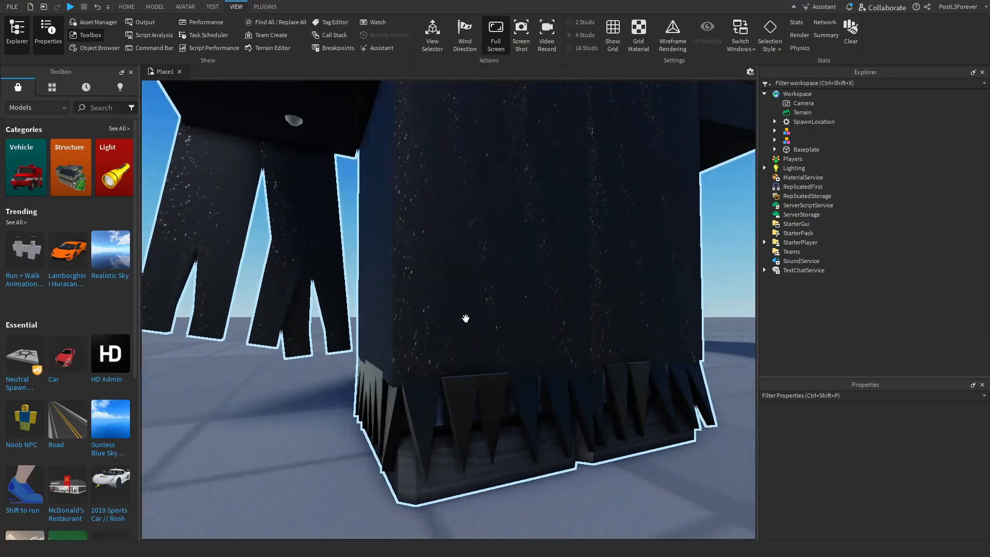
key("s")
right_click_drag(458, 160, 458, 165)
key("s")
- Select both hooded character models in the viewport and delete them
left_click_drag(658, 363, 302, 172)
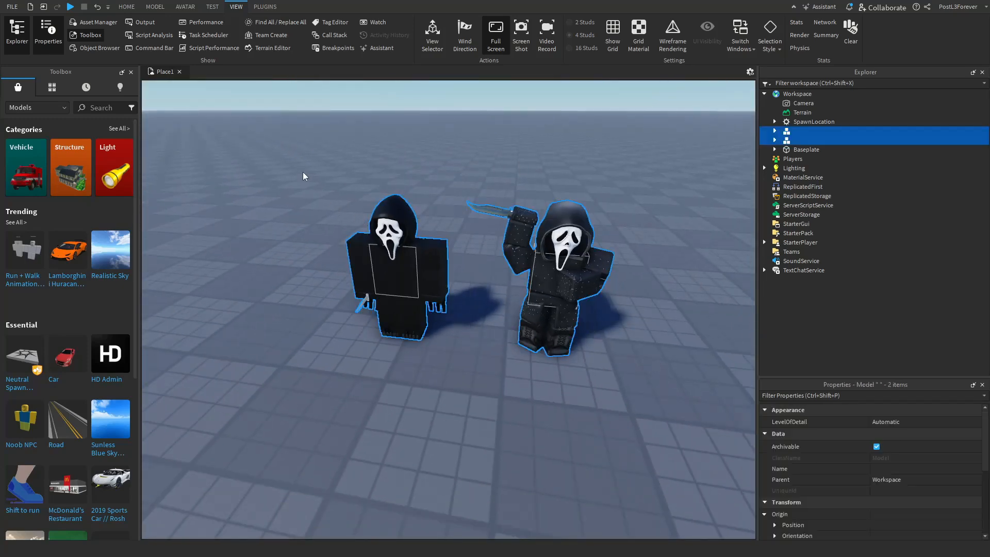
right_click(387, 238)
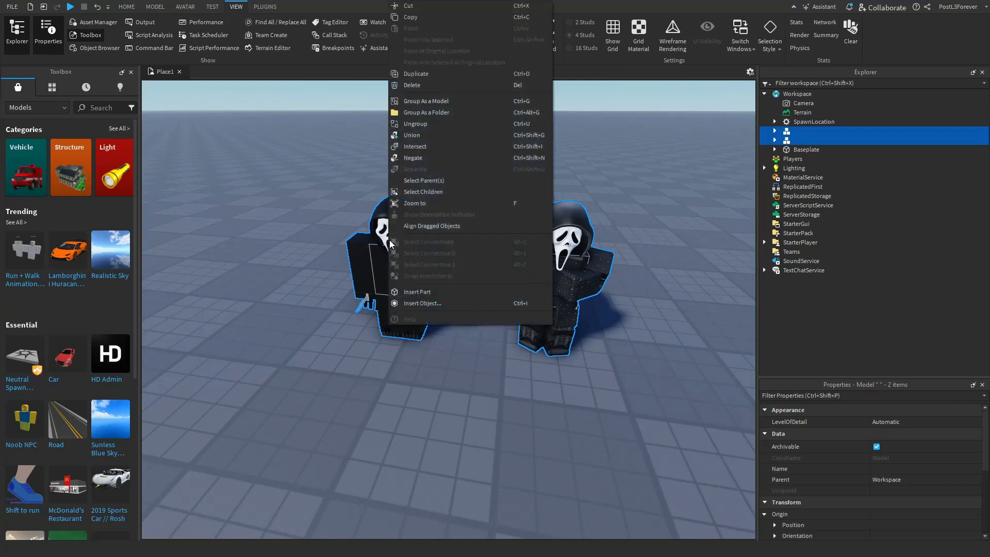
left_click(422, 82)
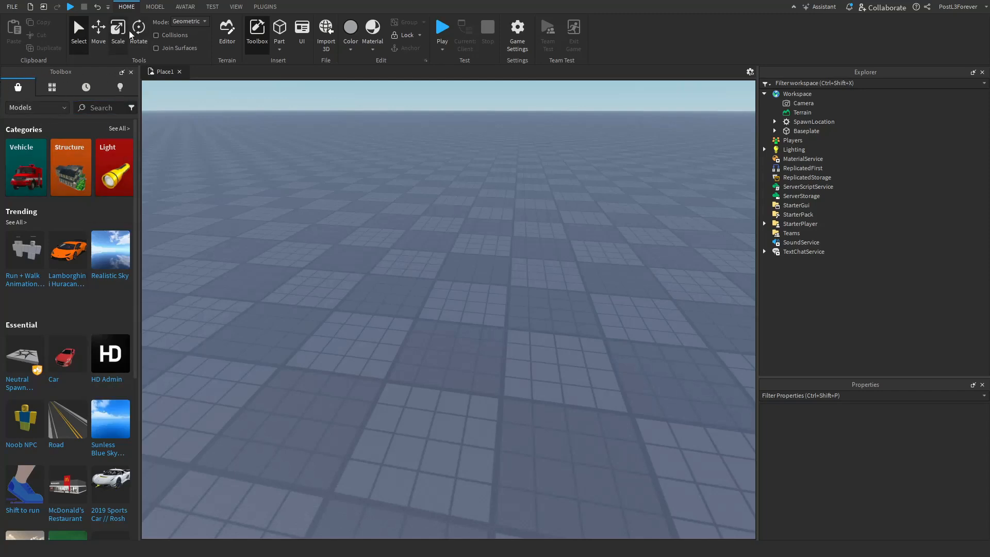
- Reopen the Toolbox, switch its category to Plugins and search for "avatar"
left_click(257, 45)
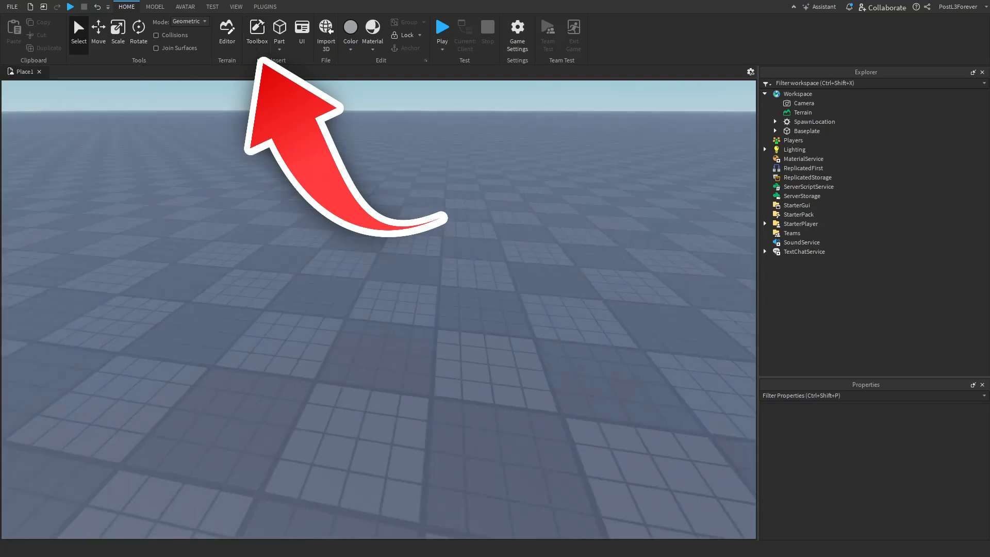
left_click(255, 38)
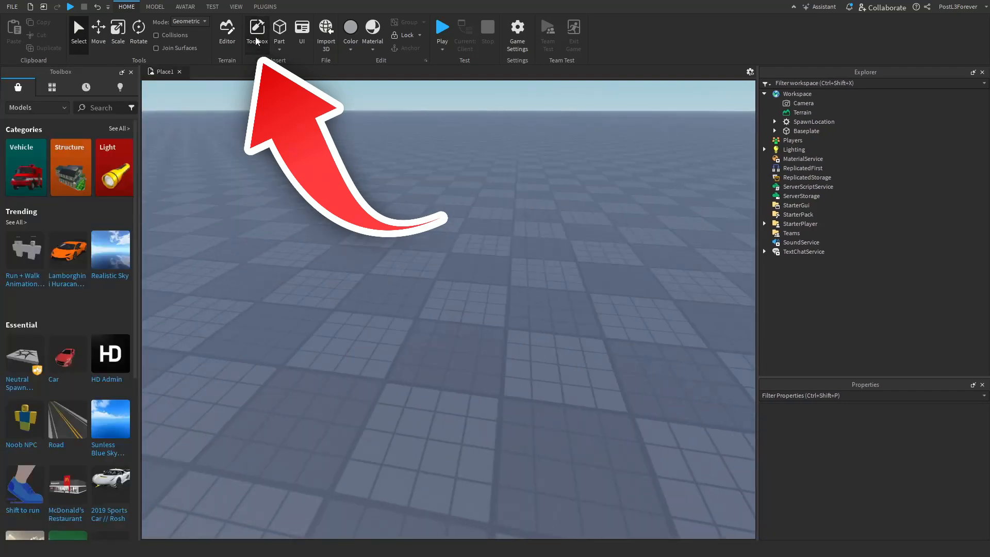
left_click(49, 109)
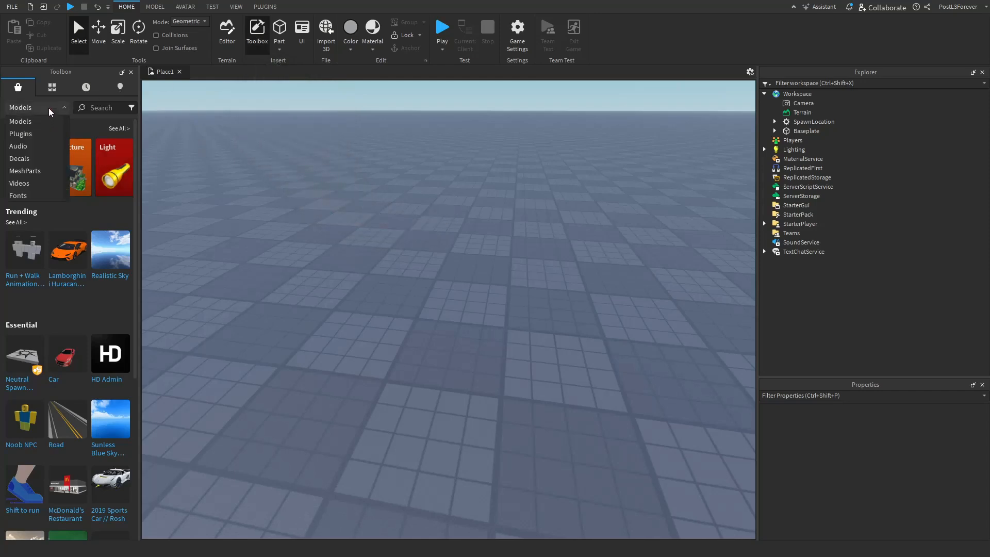
left_click(28, 135)
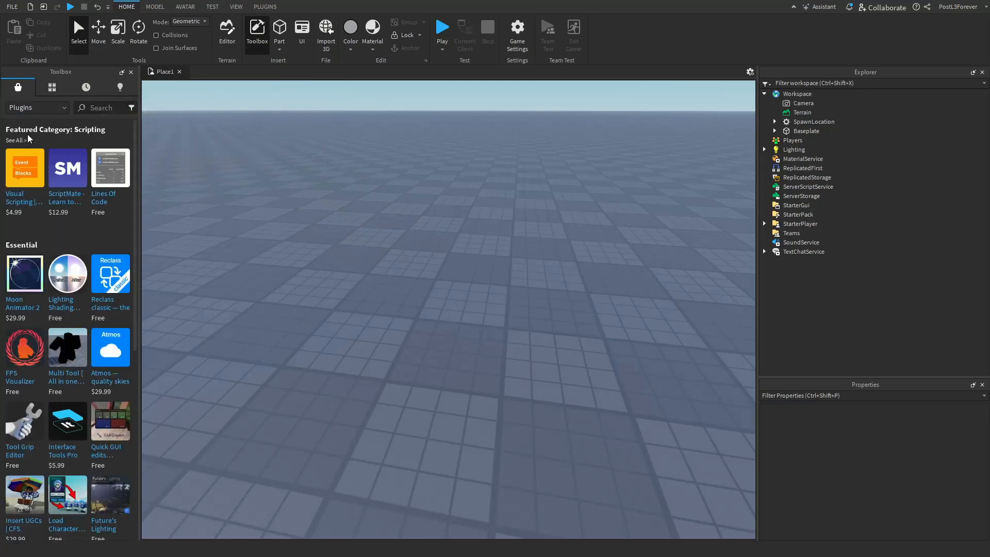
left_click(103, 106)
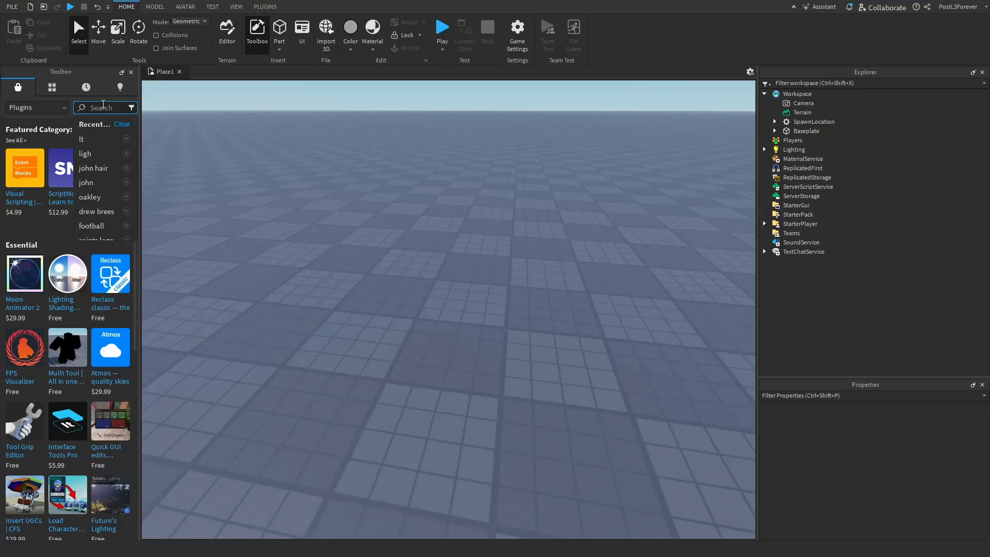
type("avatar")
key("Return")
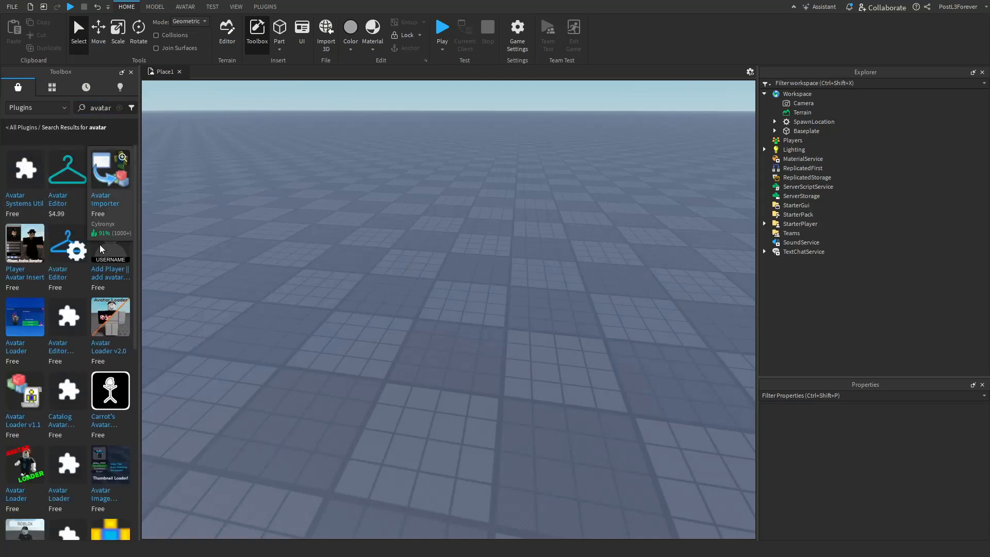
- Install the free Player Avatar Insert plugin from the search results and close its details page
scroll(21, 260, "down", 4)
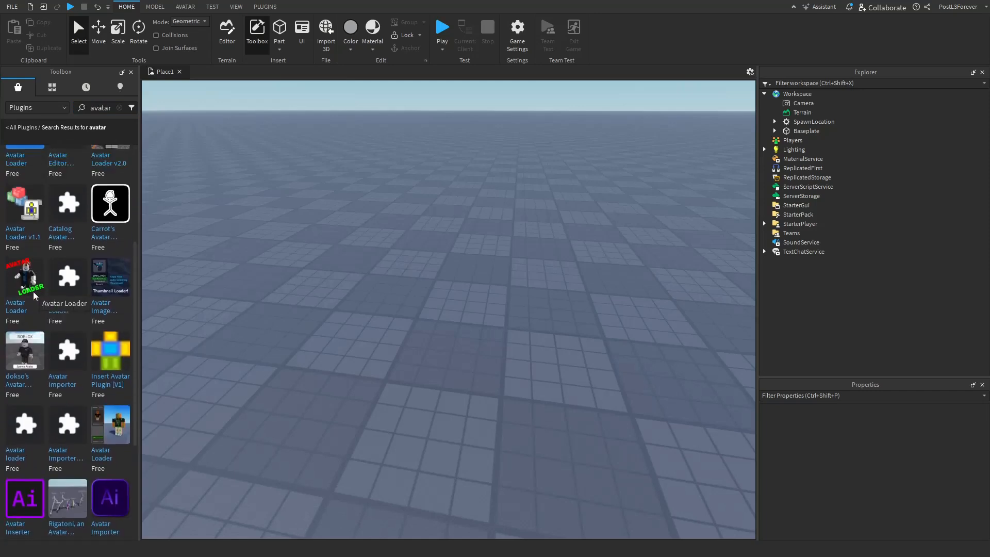
scroll(41, 287, "up", 2)
scroll(40, 283, "up", 2)
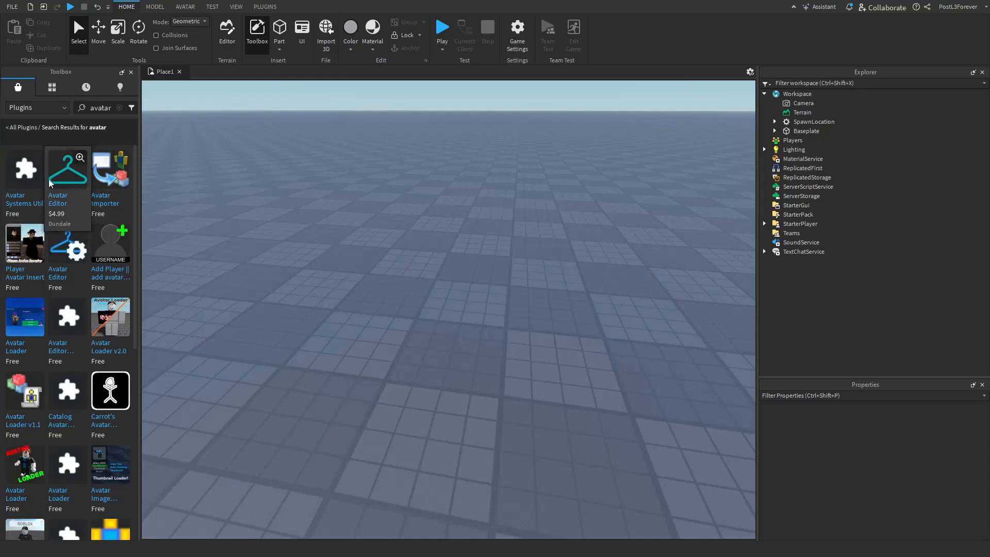
left_click(26, 253)
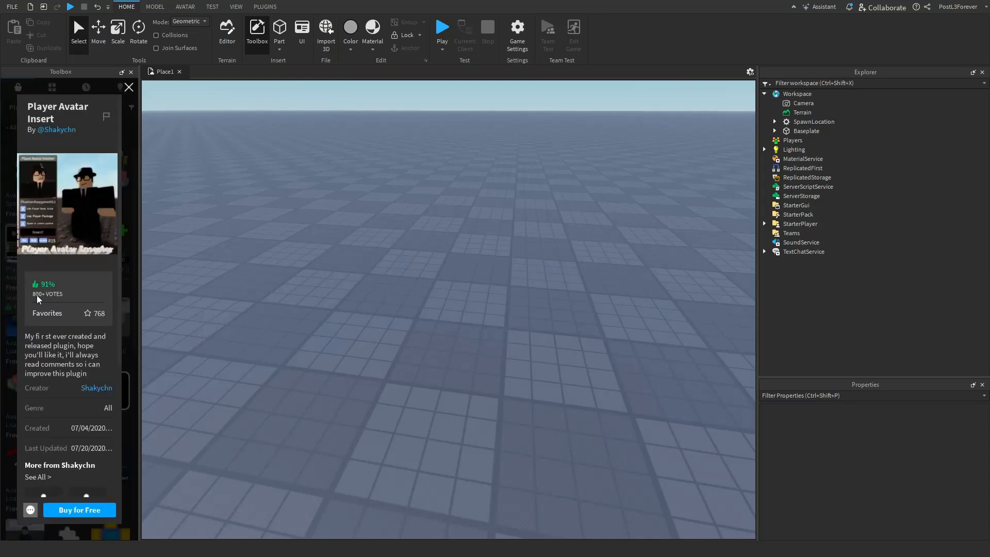
scroll(47, 337, "down", 3)
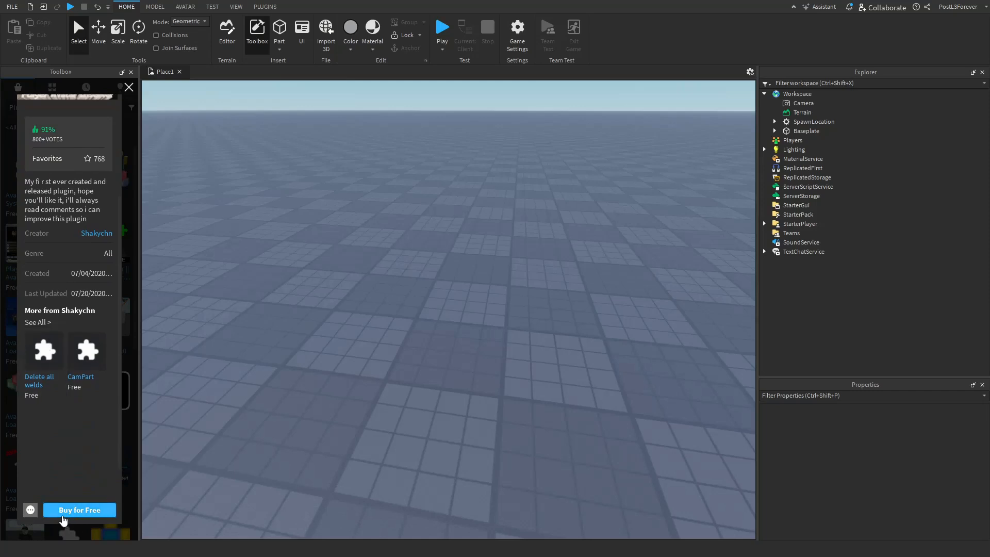
left_click(78, 517)
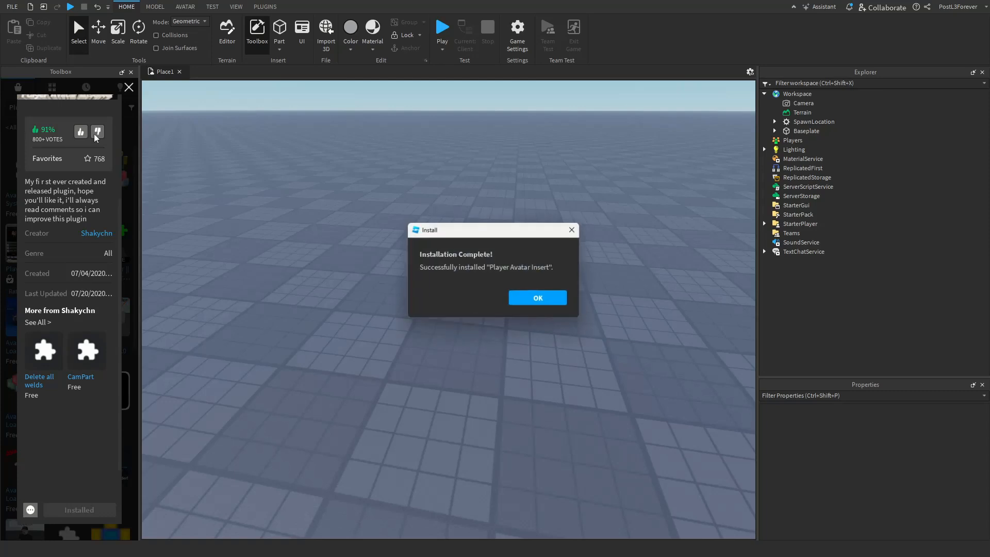
left_click(520, 298)
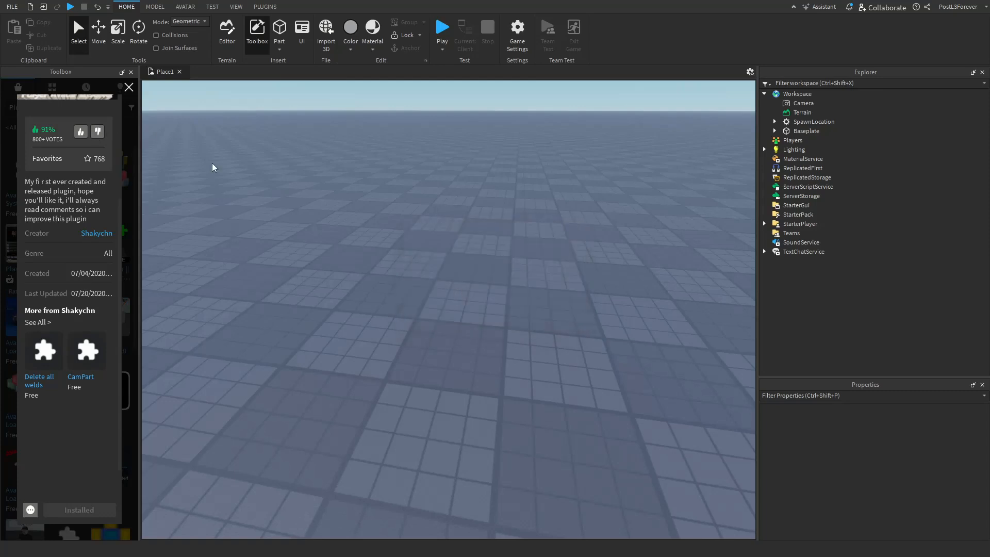
left_click(128, 88)
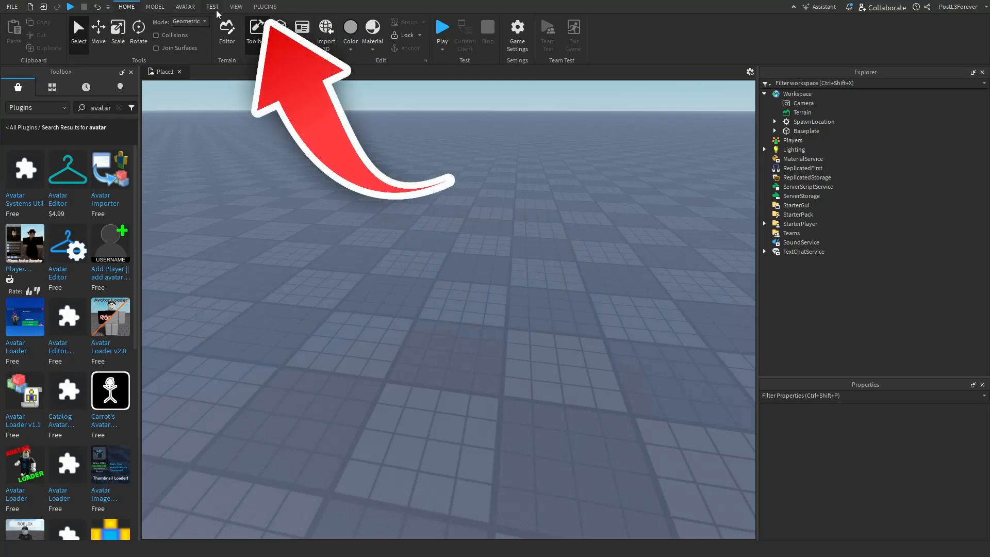
- Open the Character Inserter plugin, enter the player's username and choose the R6 rig type
left_click(259, 9)
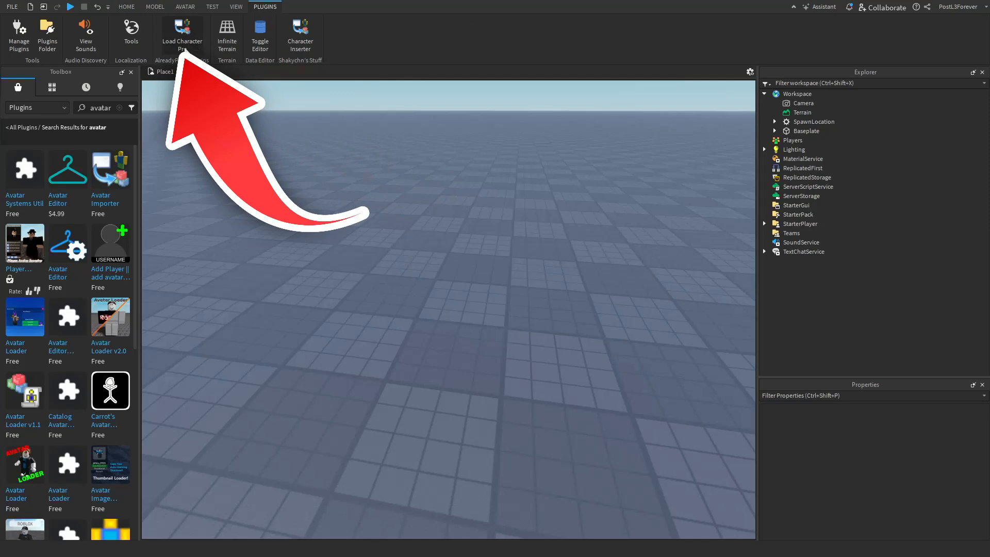
left_click(298, 45)
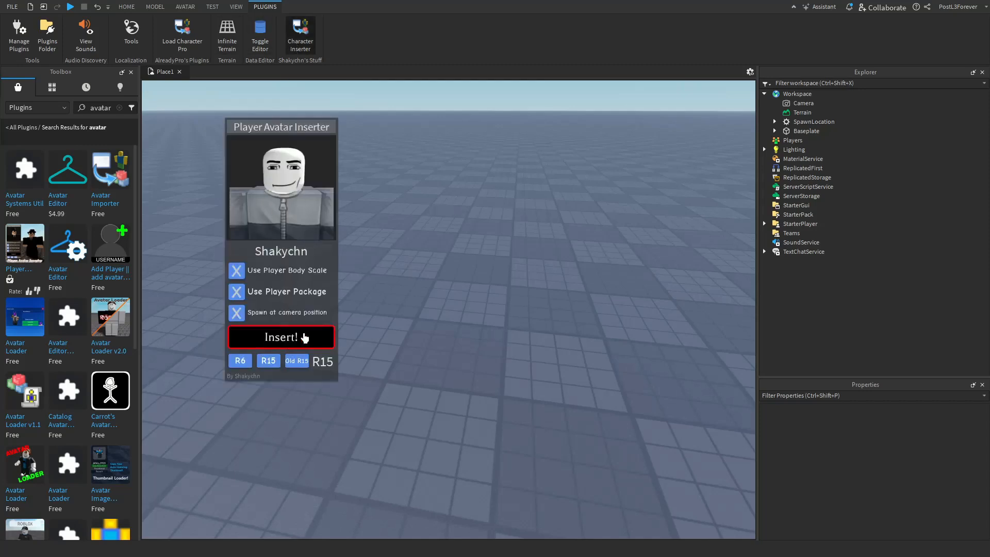
left_click(302, 250)
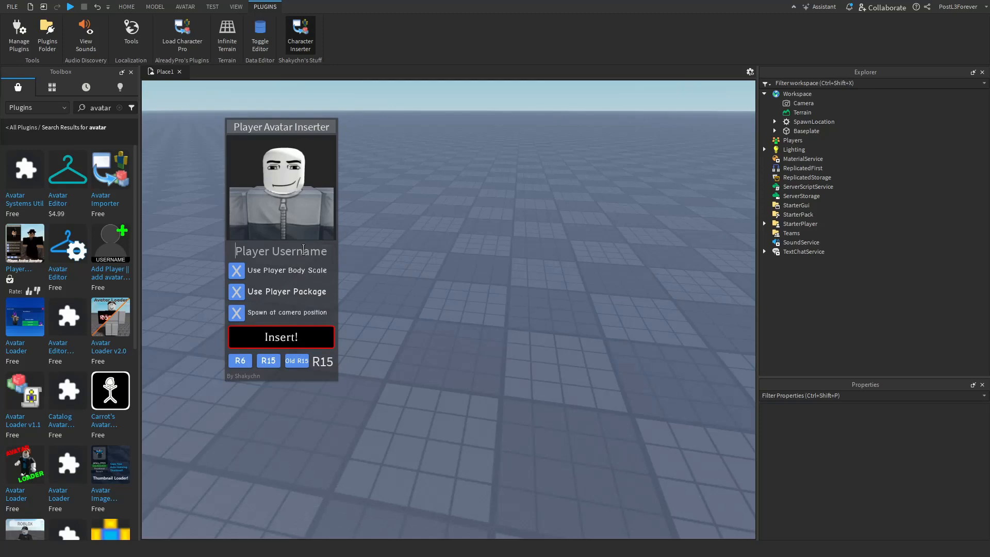
type("PostL3")
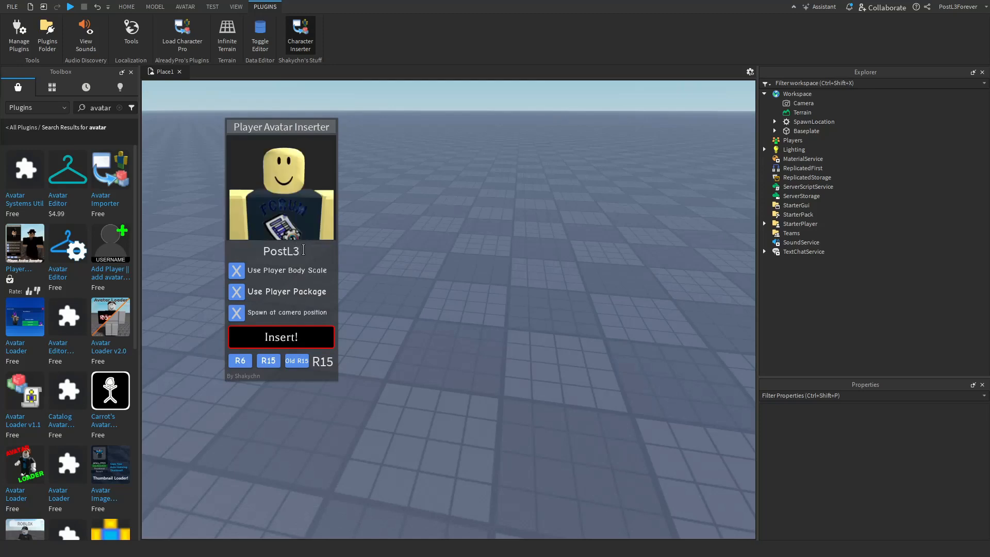
type("Forever")
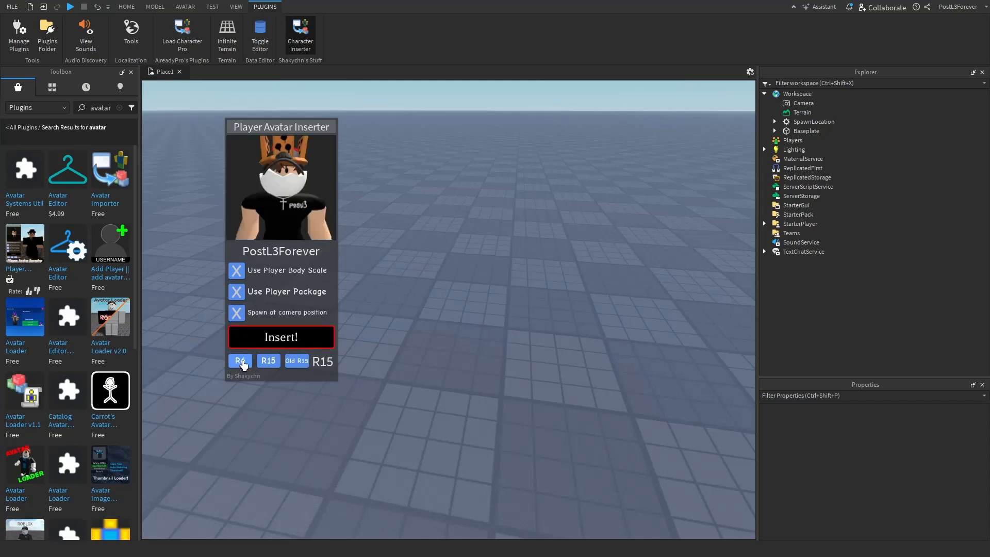
left_click(240, 362)
- Switch the rig type to Old R15, then close the Player Avatar Inserter without inserting the character
right_click_drag(459, 380, 482, 369)
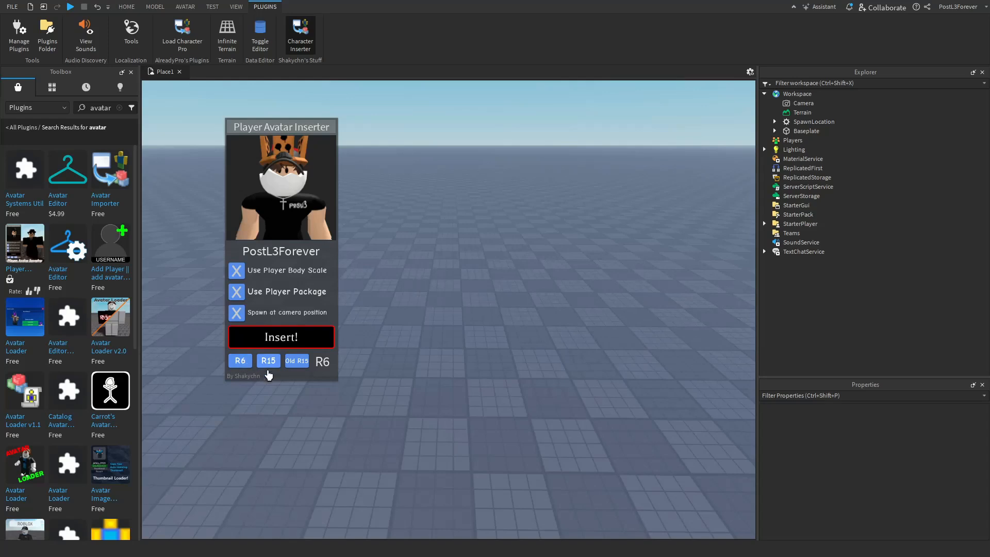
right_click_drag(311, 396, 311, 396)
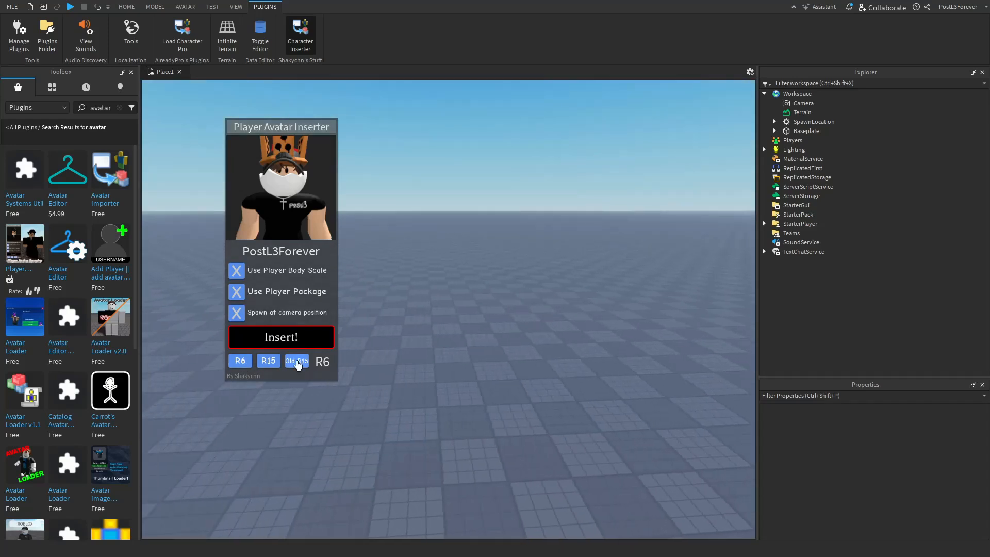
left_click(297, 363)
left_click(296, 56)
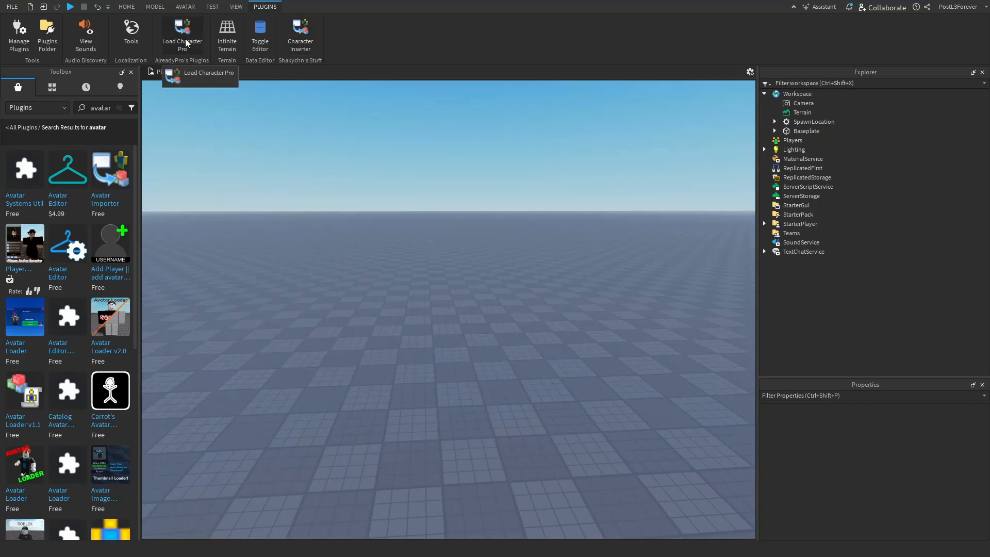
- Insert the player's avatar as an R6 character with Load Character Pro and anchor the whole model
left_click(183, 39)
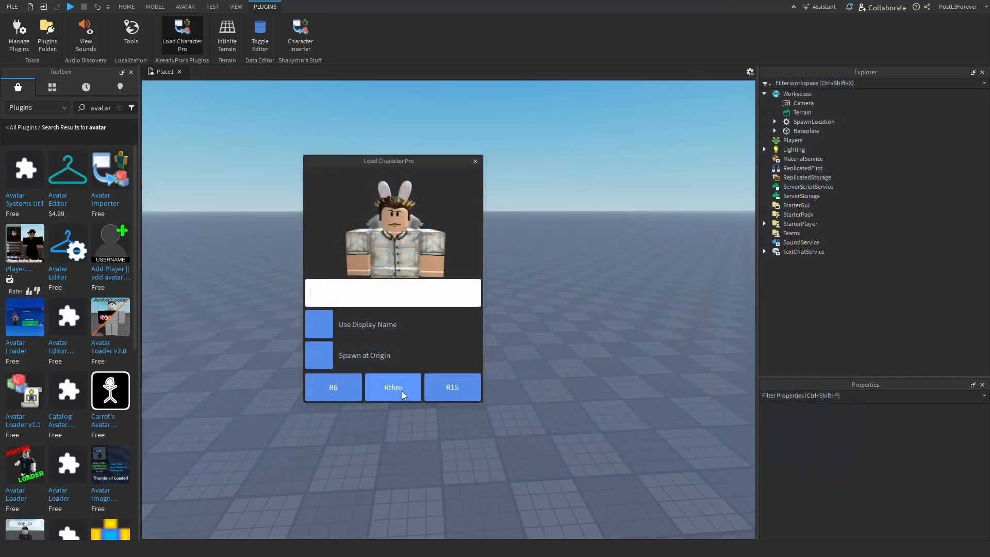
left_click(401, 391)
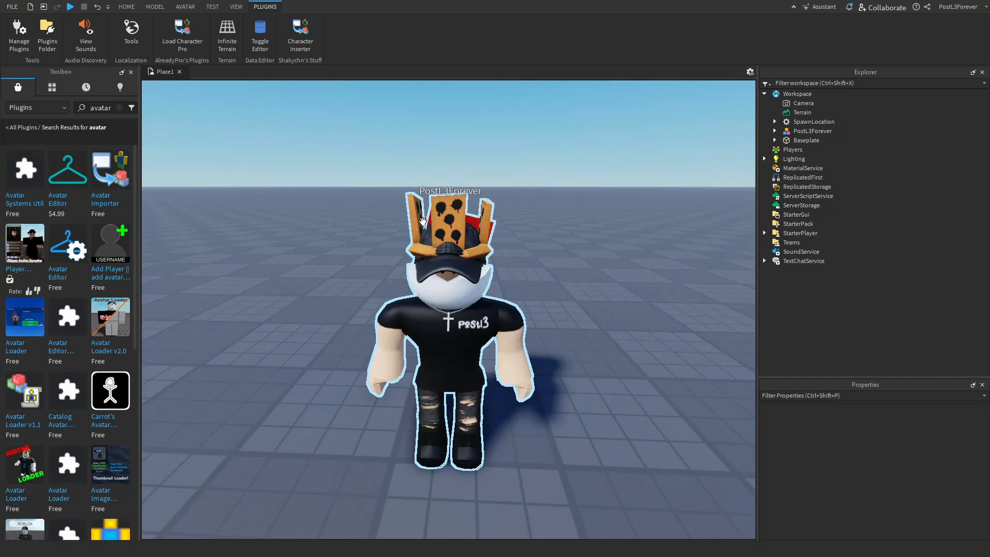
left_click(134, 8)
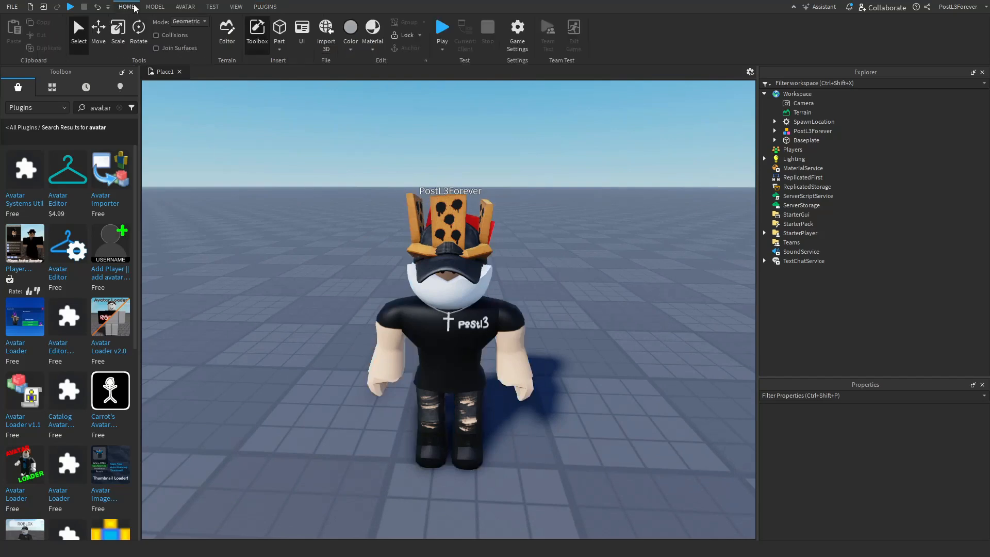
left_click(422, 332)
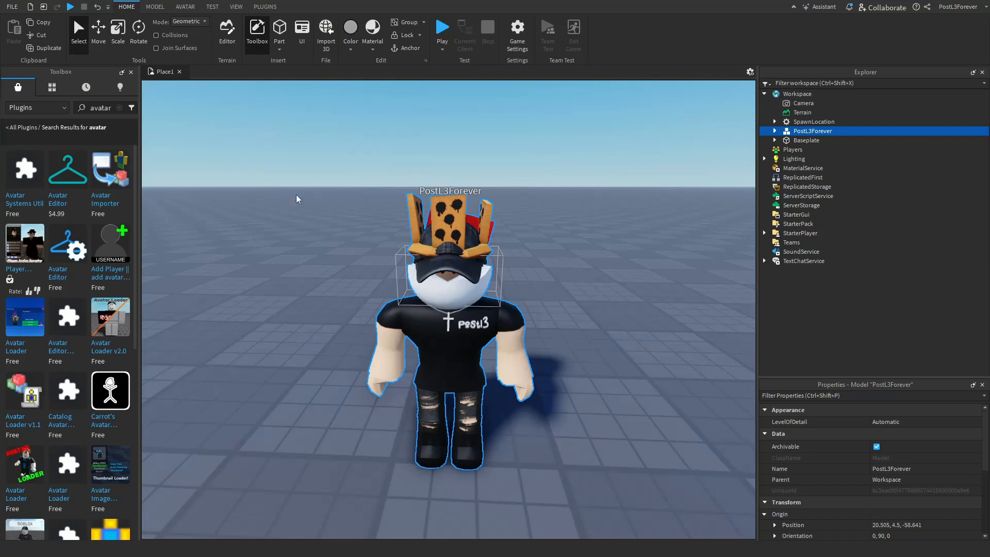
left_click(408, 48)
left_click(577, 311)
- Examine the anchored character up close from the front and select it in the viewport
scroll(577, 310, "up", 5)
scroll(577, 311, "down", 3)
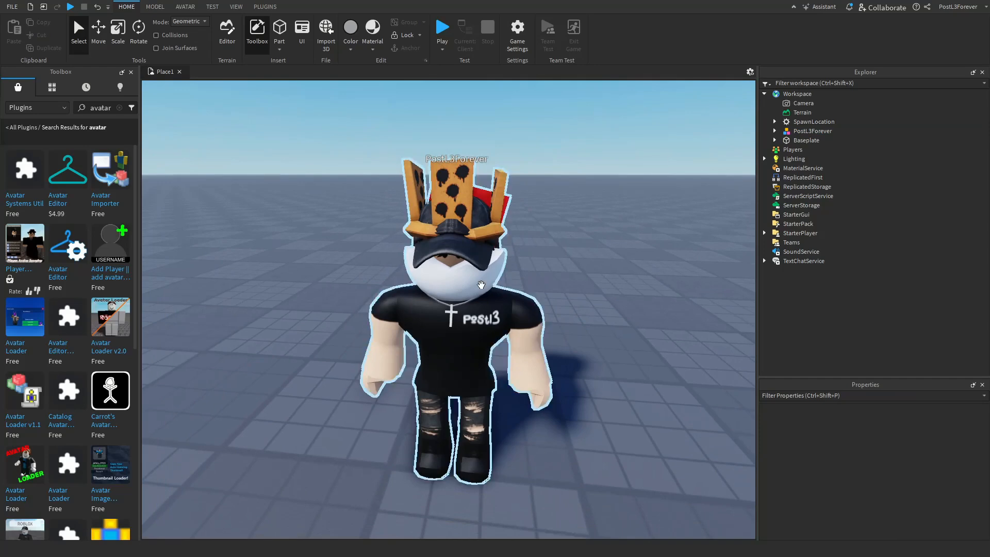
scroll(503, 300, "up", 1)
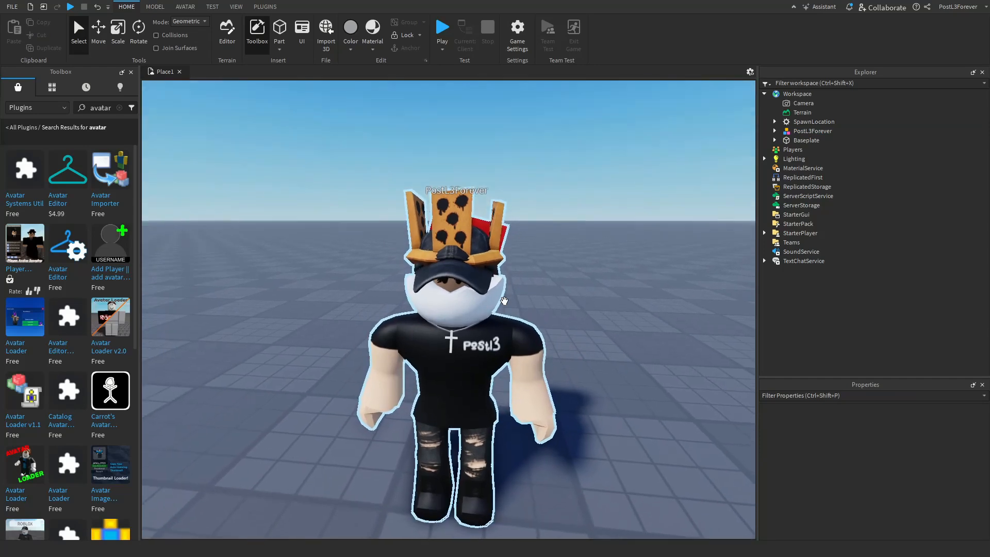
scroll(505, 299, "up", 2)
scroll(506, 298, "down", 3)
left_click(536, 418)
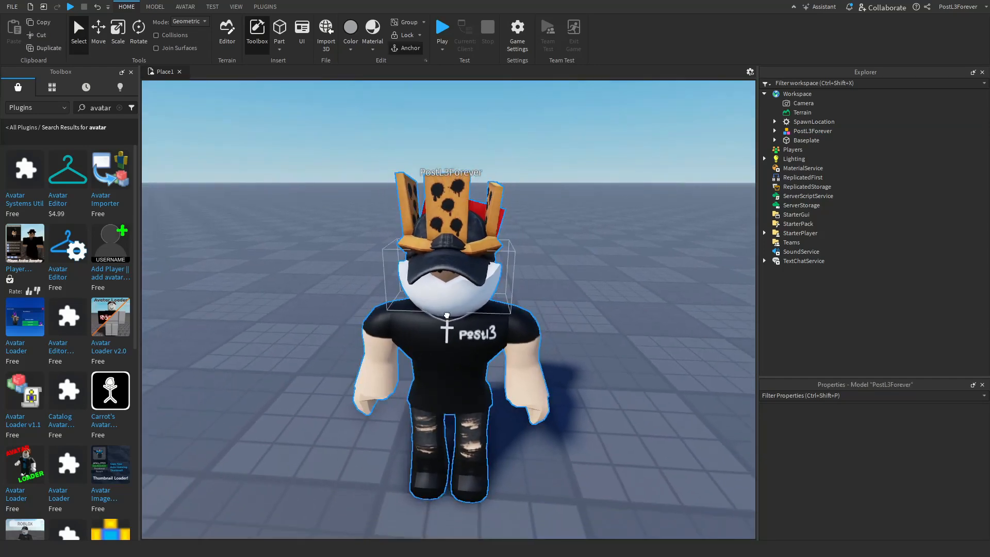
scroll(538, 422, "up", 4)
scroll(539, 423, "down", 4)
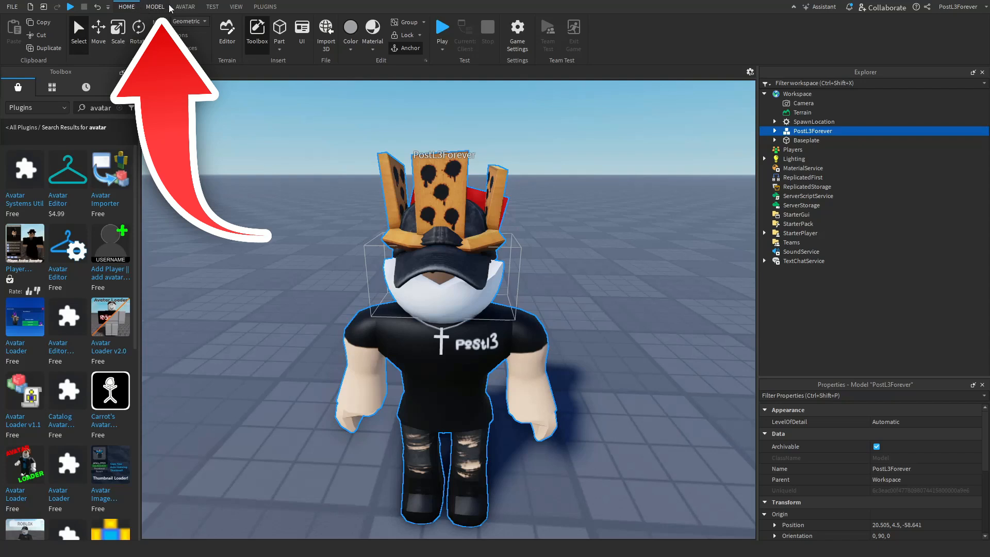
- Hide the Explorer and Properties windows, then show both of them again
left_click(236, 7)
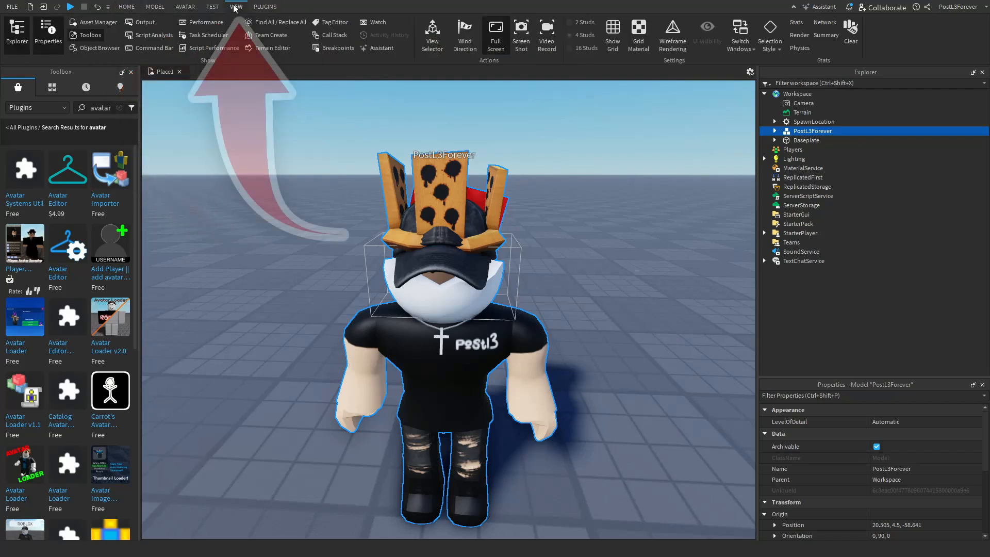
left_click(19, 42)
left_click(46, 39)
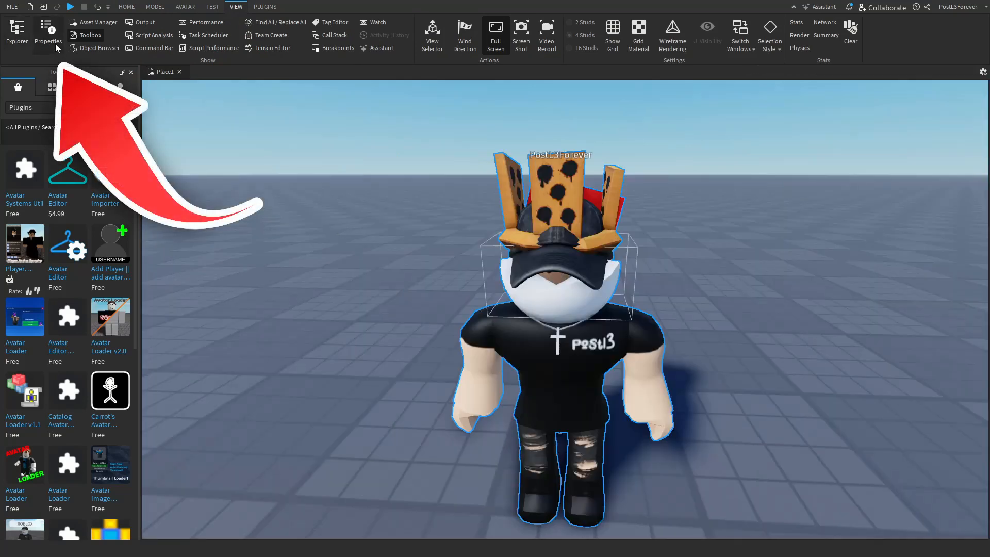
left_click(55, 43)
left_click(26, 45)
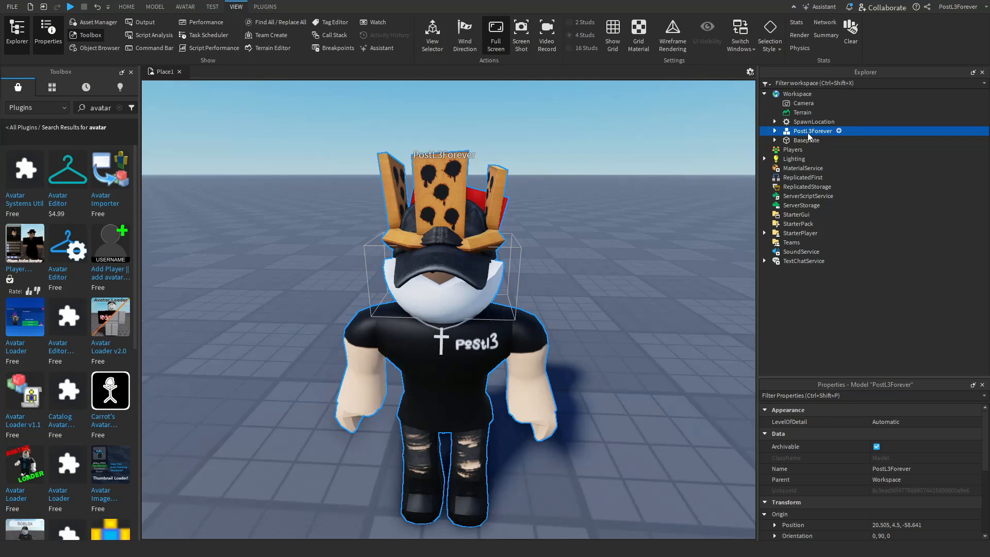
- Rename the character model in the Explorer to a single blank space and collapse its contents
left_click(623, 259)
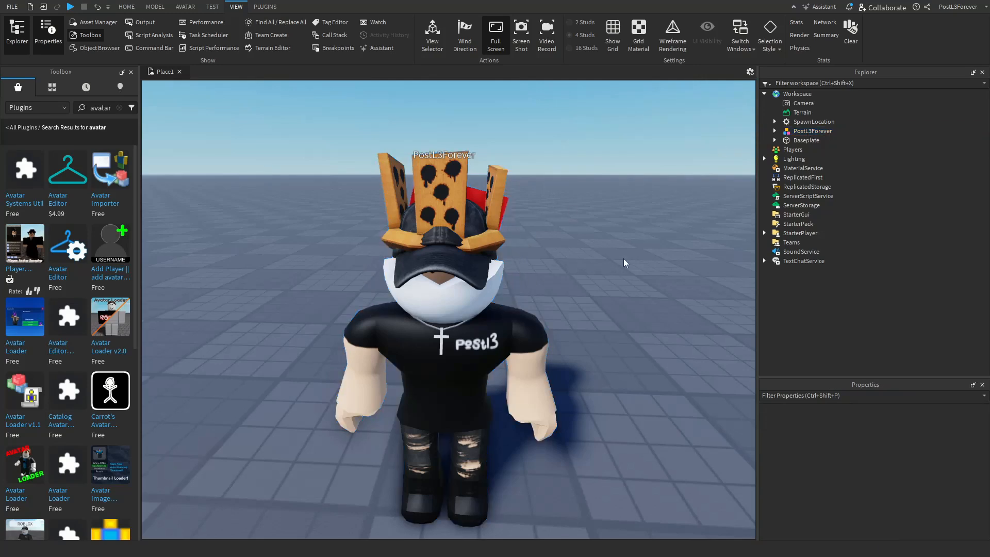
right_click_drag(476, 193, 475, 194)
left_click(808, 132)
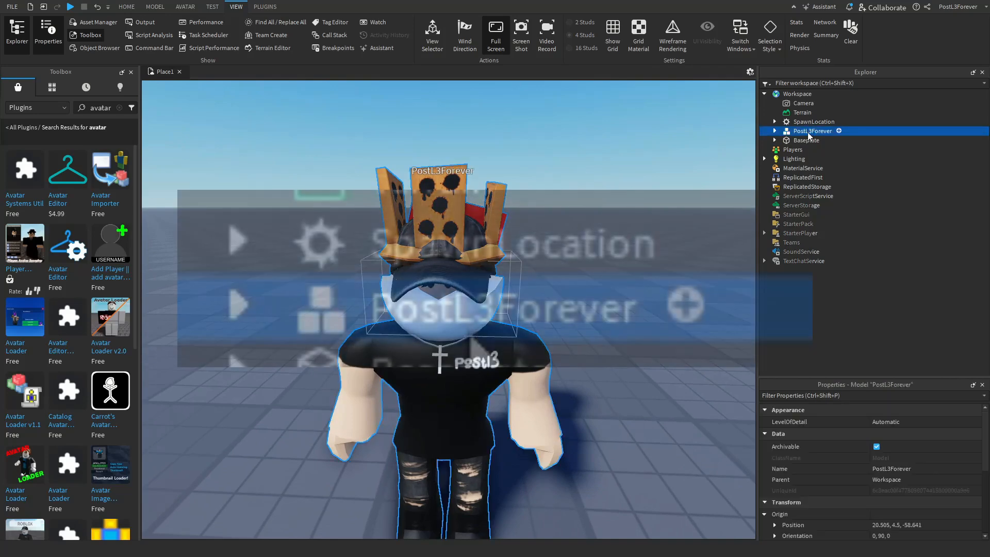
left_click(808, 141)
left_click(808, 133)
double_click(808, 135)
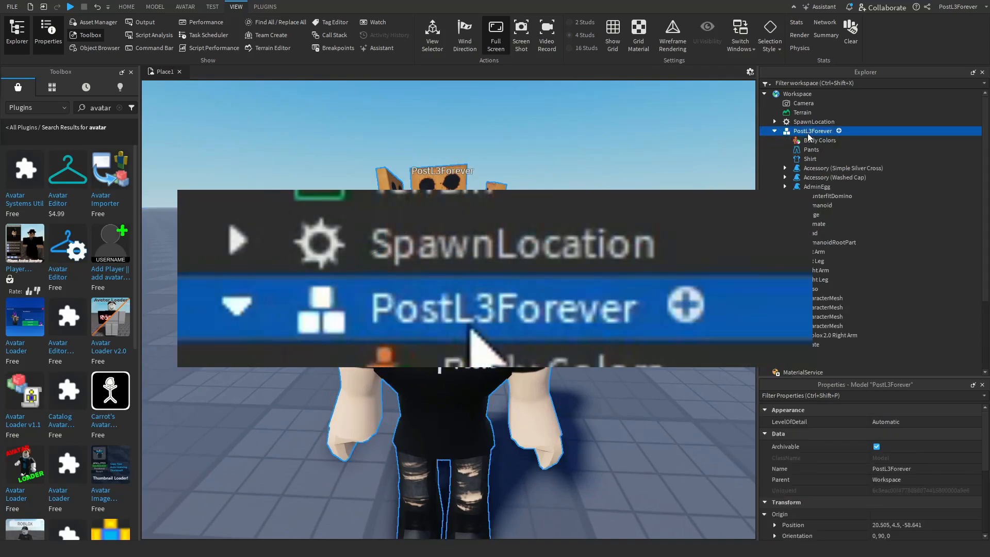
left_click(807, 135)
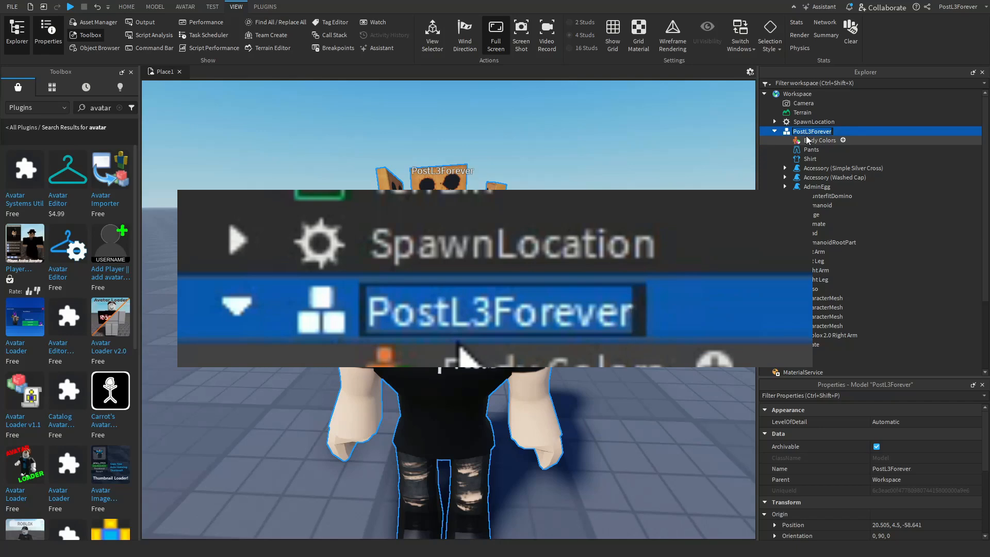
key("BackSpace")
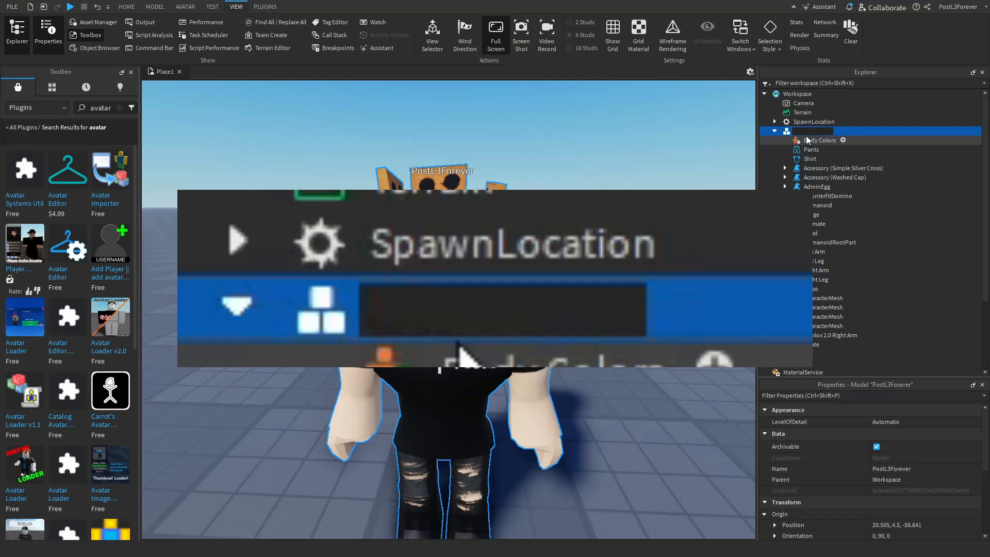
key("Return")
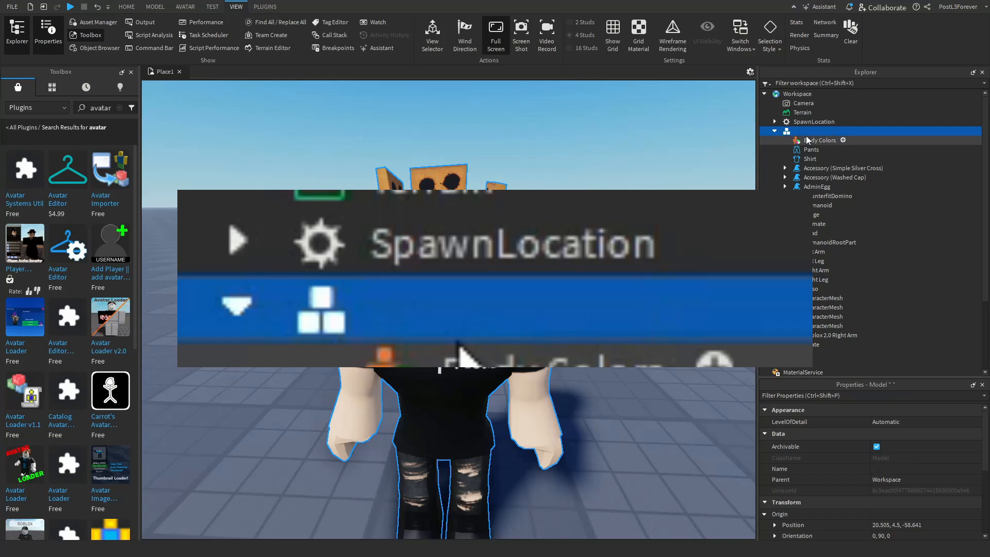
left_click(775, 131)
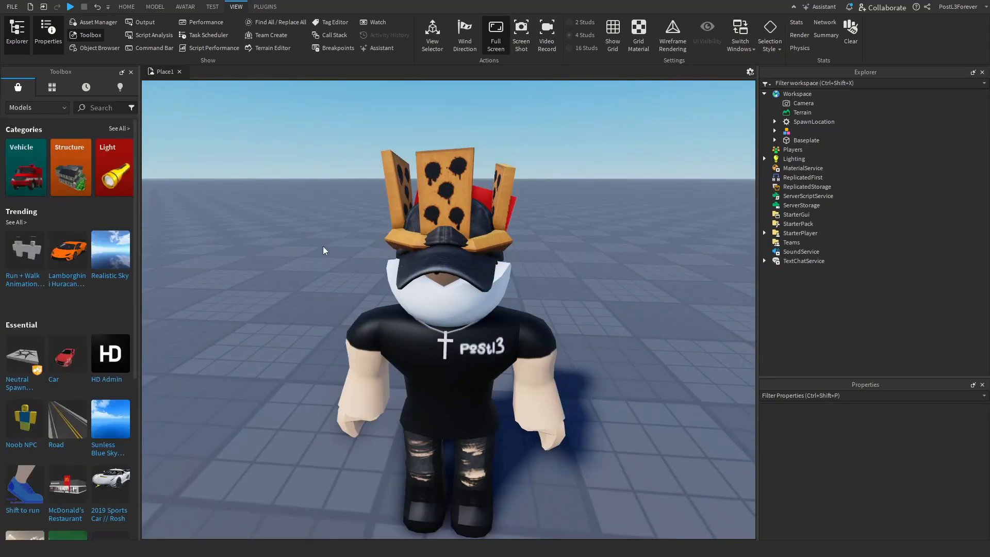
- Expand the character model in the Explorer and look through its Torso, Right Arm, Left Leg, Left Arm, Head and Animate script
scroll(325, 249, "down", 3)
left_click(443, 311)
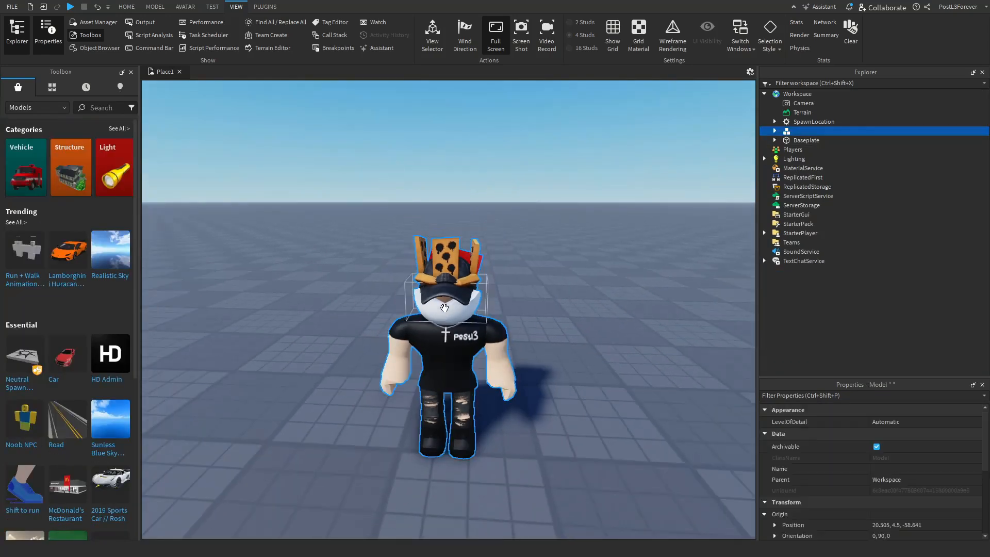
left_click(126, 8)
mouse_move(794, 133)
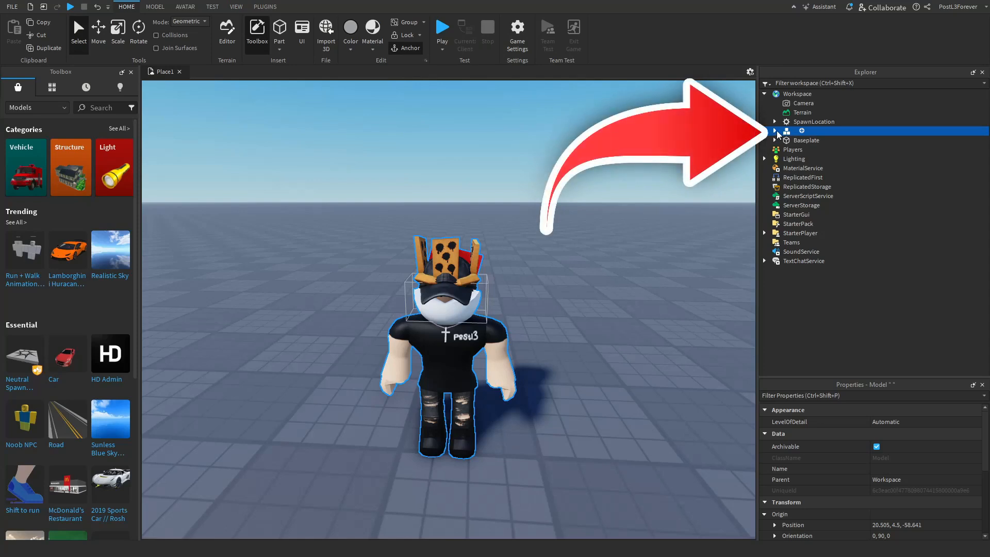
left_click(774, 131)
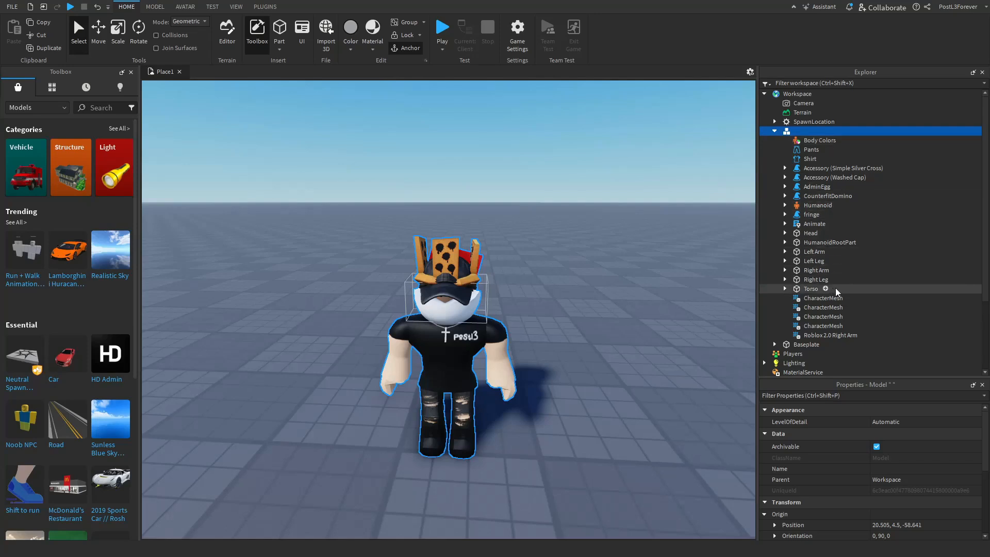
left_click(813, 288)
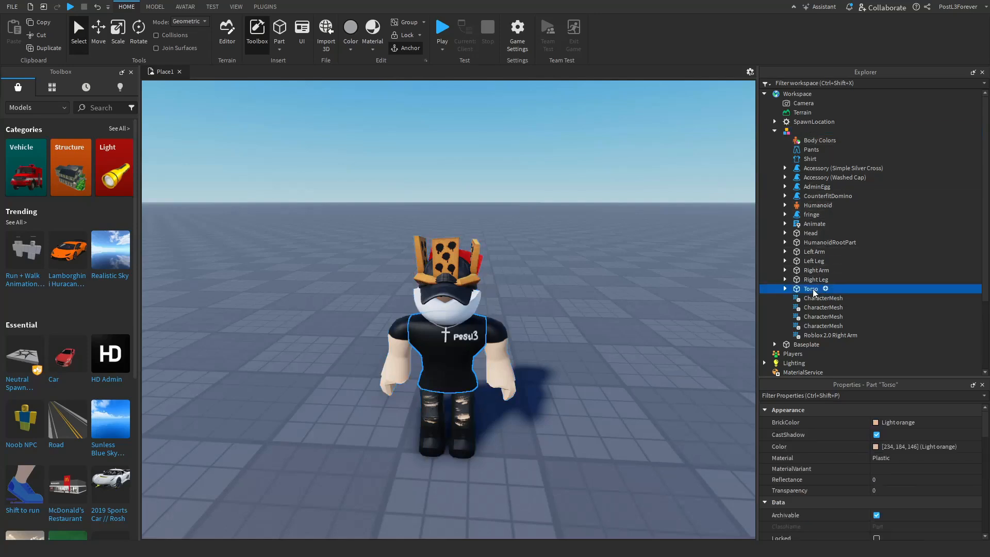
left_click(815, 271)
left_click(814, 261)
left_click(813, 251)
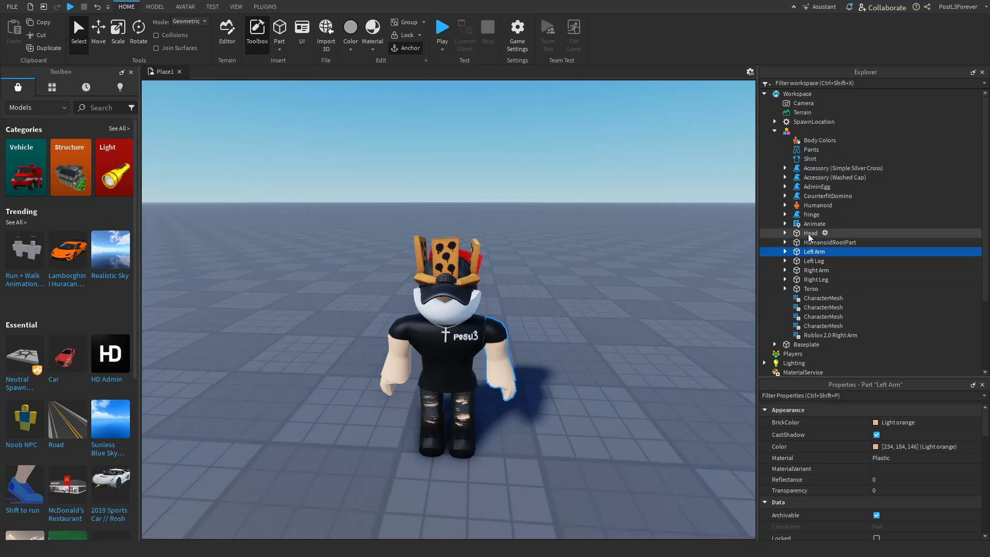
left_click(809, 233)
left_click(809, 225)
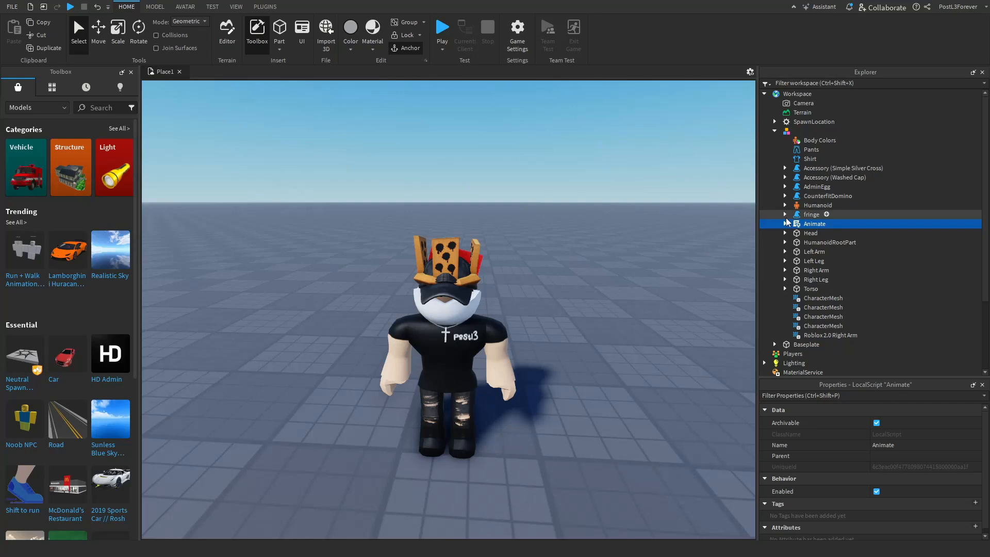
- Expand the fringe, CounterfitDomino, AdminEgg, Washed Cap and Simple Silver Cross accessories and select the Washed Cap's Handle
left_click(802, 215)
left_click(800, 196)
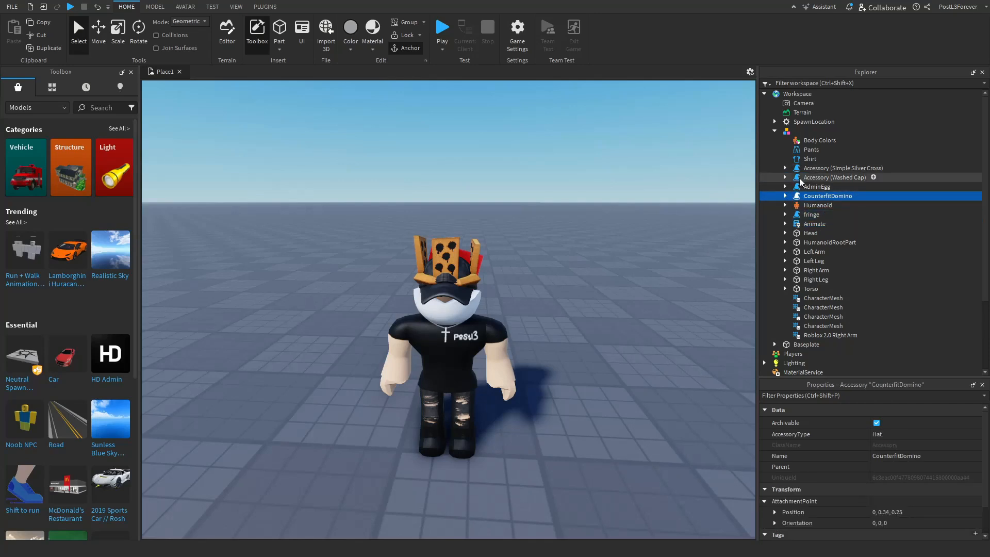
left_click(785, 214)
left_click(785, 196)
left_click(785, 186)
left_click(785, 178)
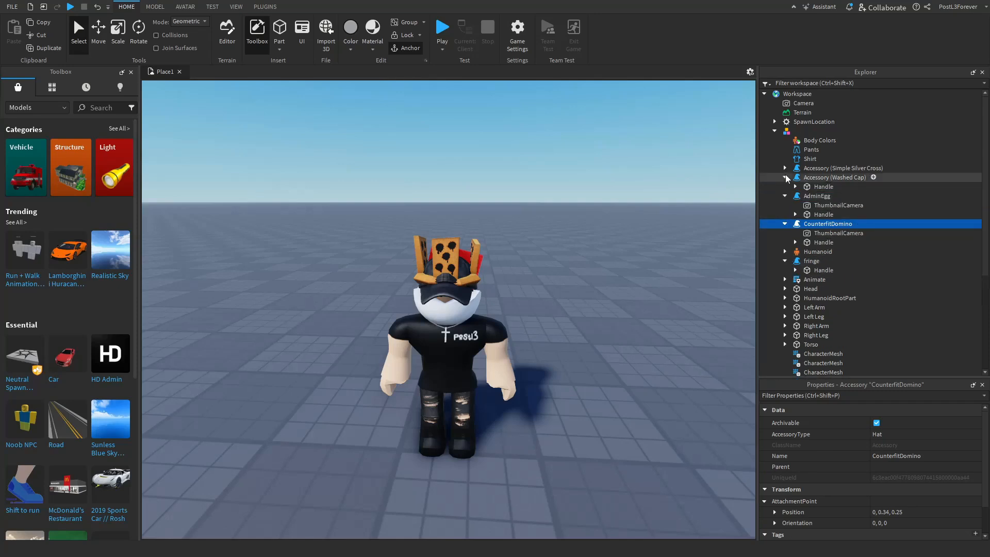
left_click(784, 168)
left_click(820, 196)
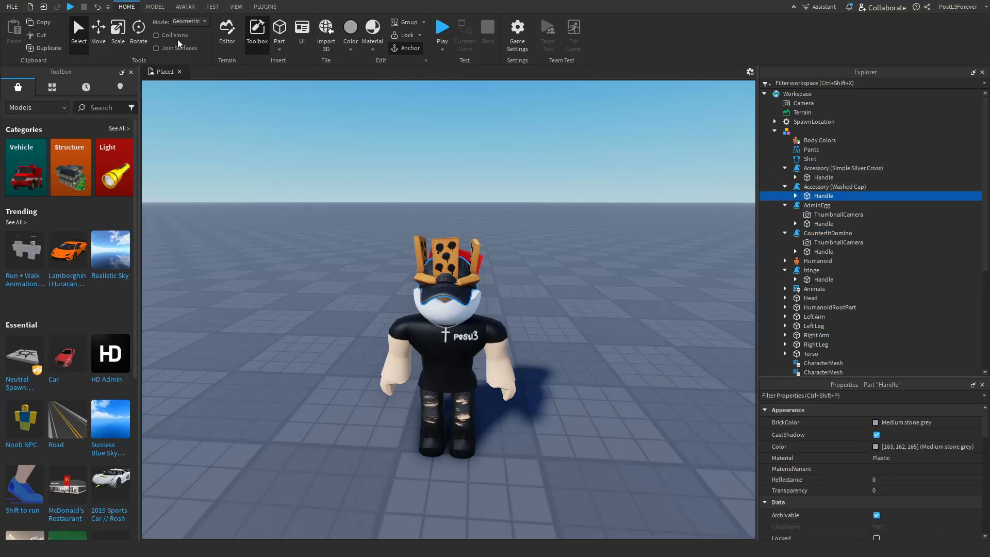
- Activate the Move tool and inspect the Mesh inside the AdminEgg accessory's Handle in the Explorer
left_click(97, 32)
key("f")
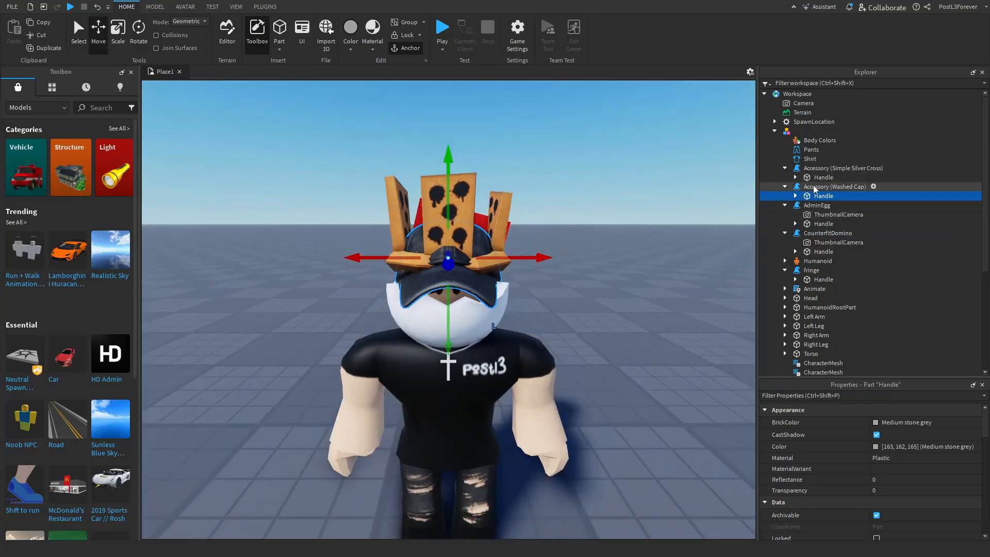
left_click(814, 225)
left_click(794, 223)
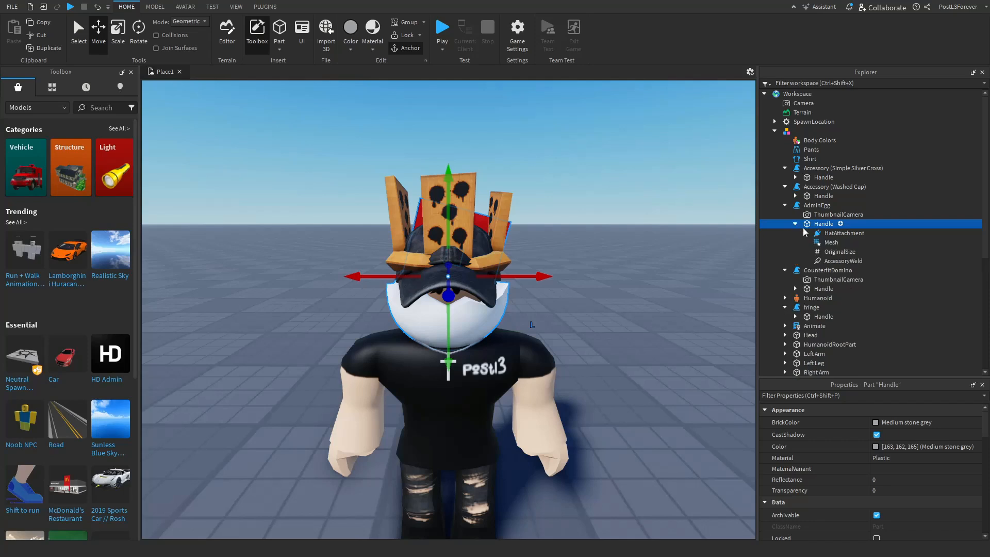
left_click(825, 243)
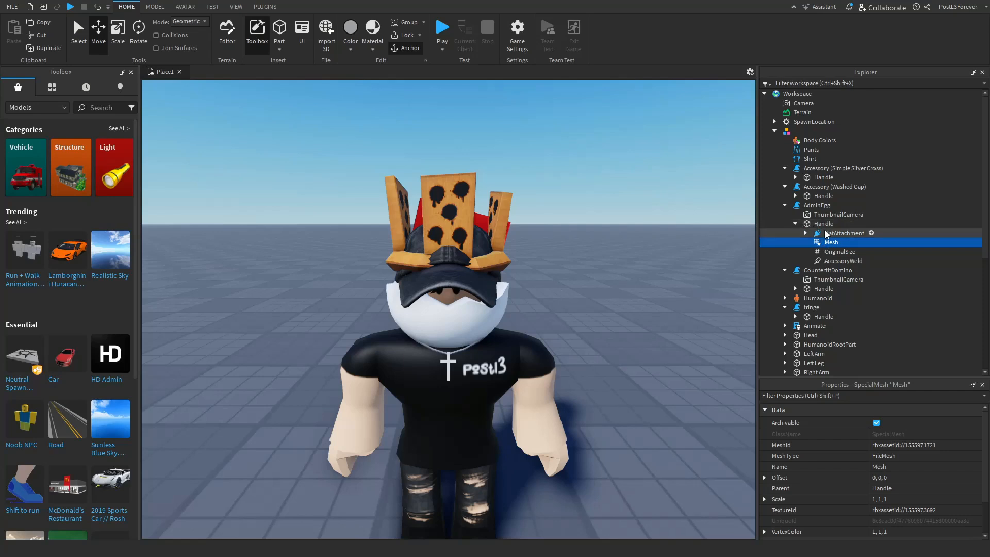
left_click(795, 223)
- Select the Handles of AdminEgg, Washed Cap, Simple Silver Cross, CounterfitDomino and fringe together and move them into the Head
left_click(814, 223)
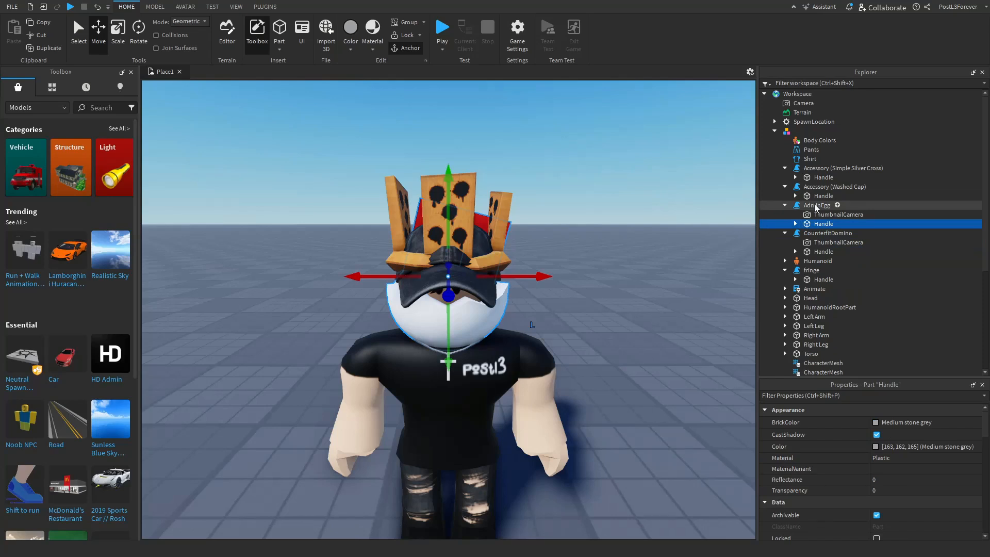
left_click(822, 196, "ctrl")
left_click(822, 177, "ctrl")
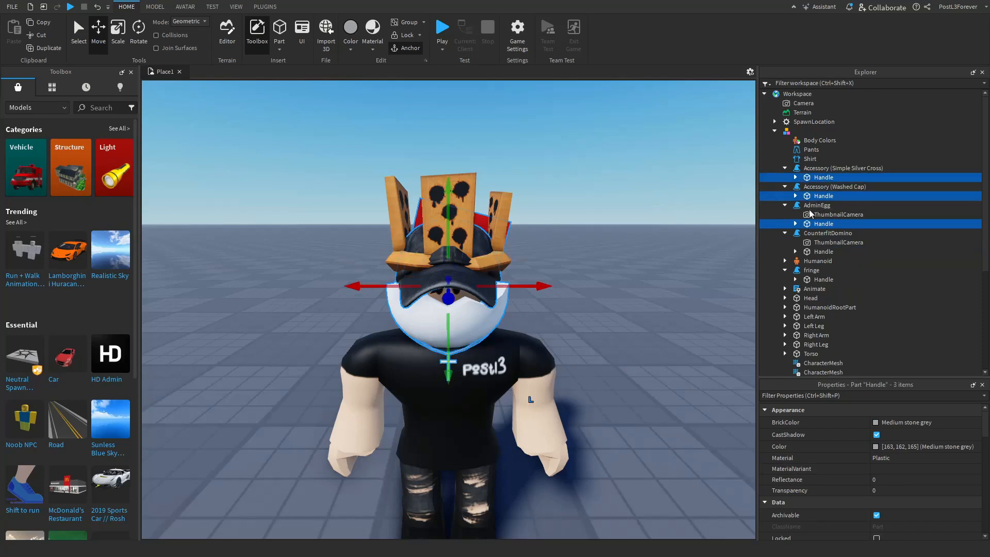
left_click(822, 252, "ctrl")
left_click(818, 281, "ctrl")
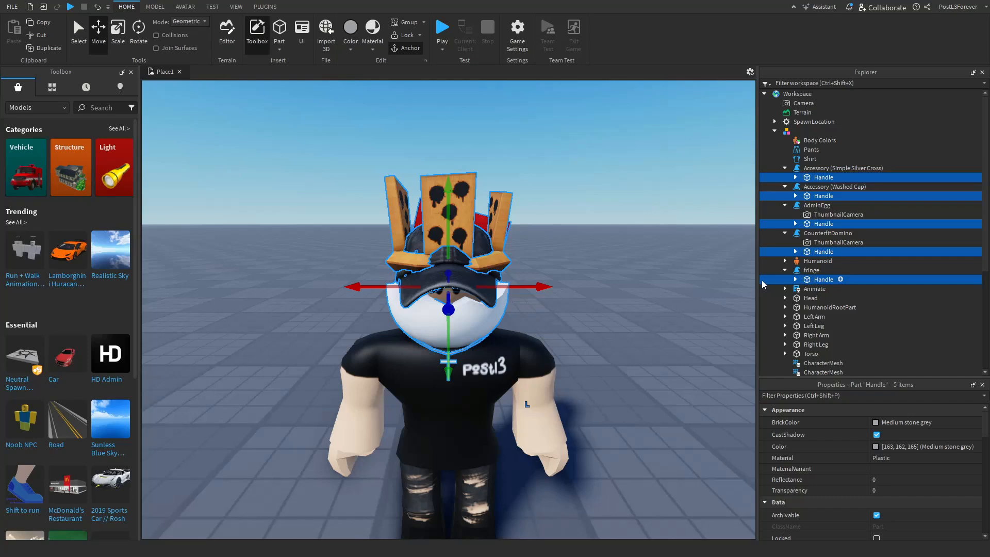
scroll(576, 303, "up", 6)
scroll(577, 303, "down", 5)
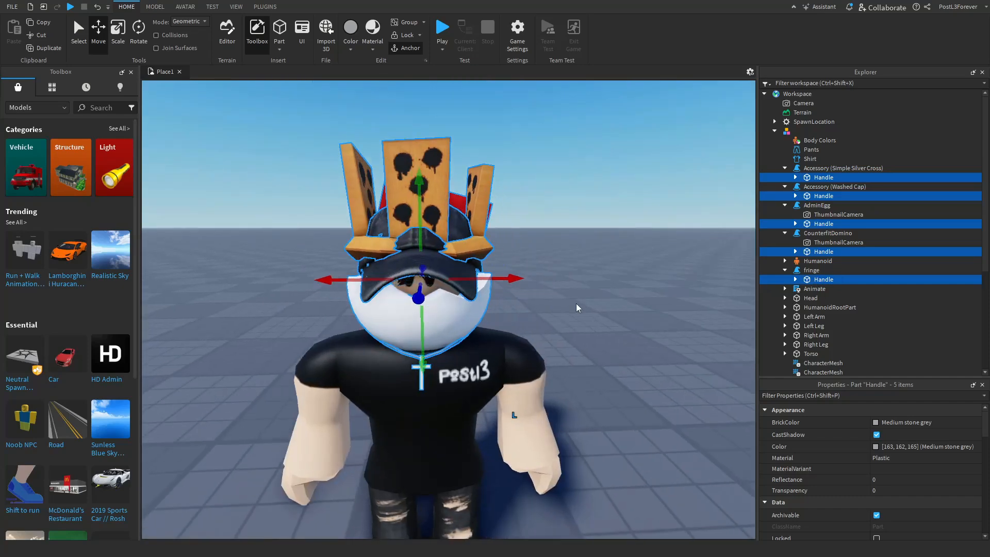
scroll(576, 303, "up", 1)
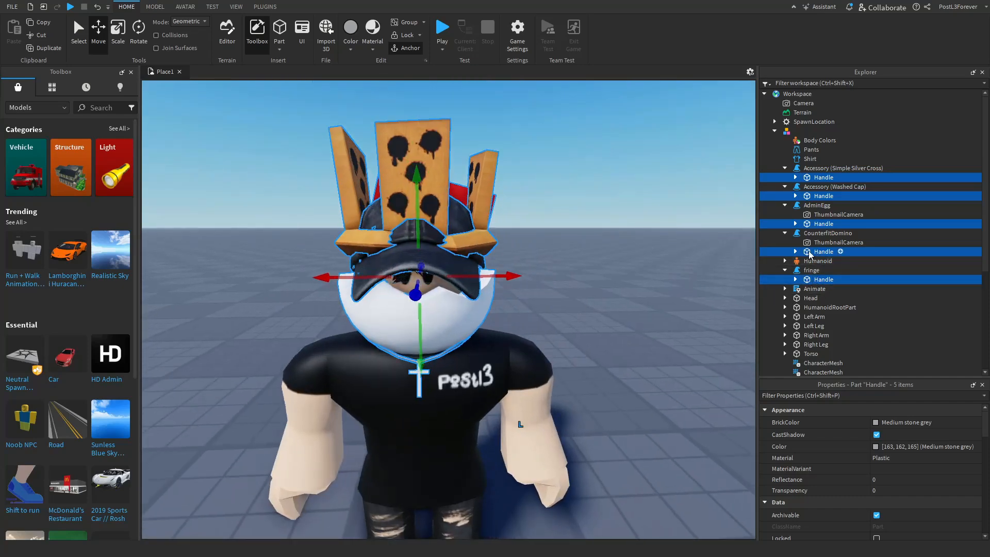
left_click_drag(809, 254, 813, 300)
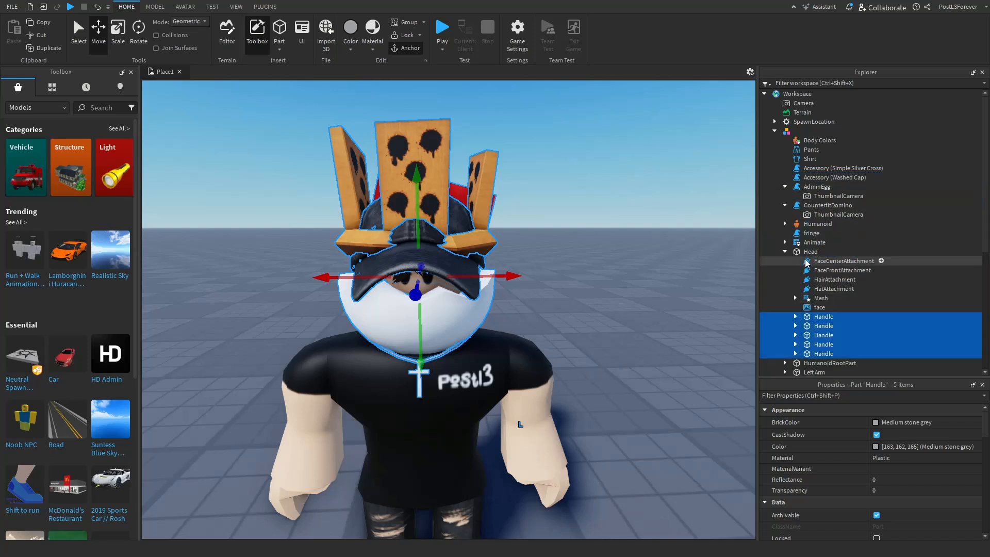
- Try rotating the Head together with its accessories about the vertical axis using the Rotate tool
left_click(807, 253)
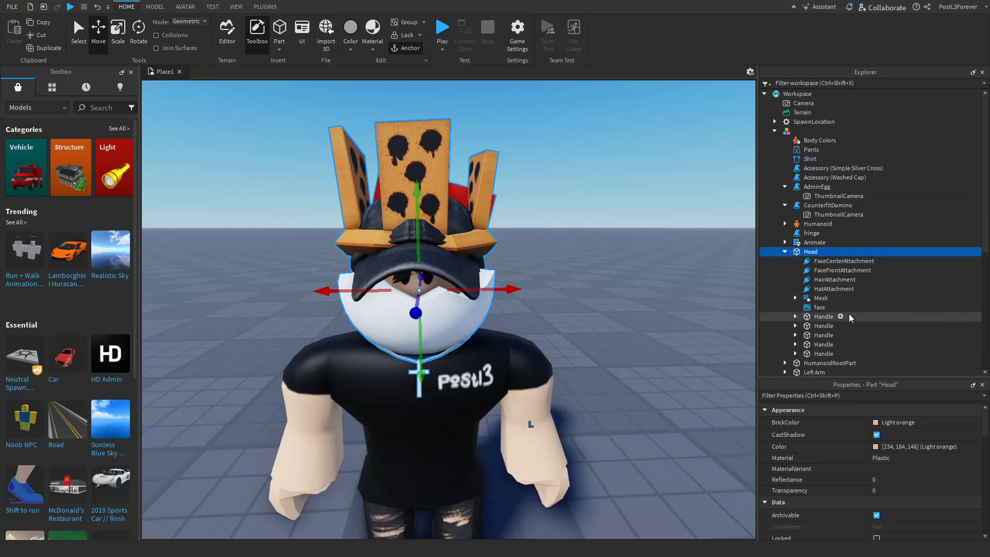
key("ctrl+4")
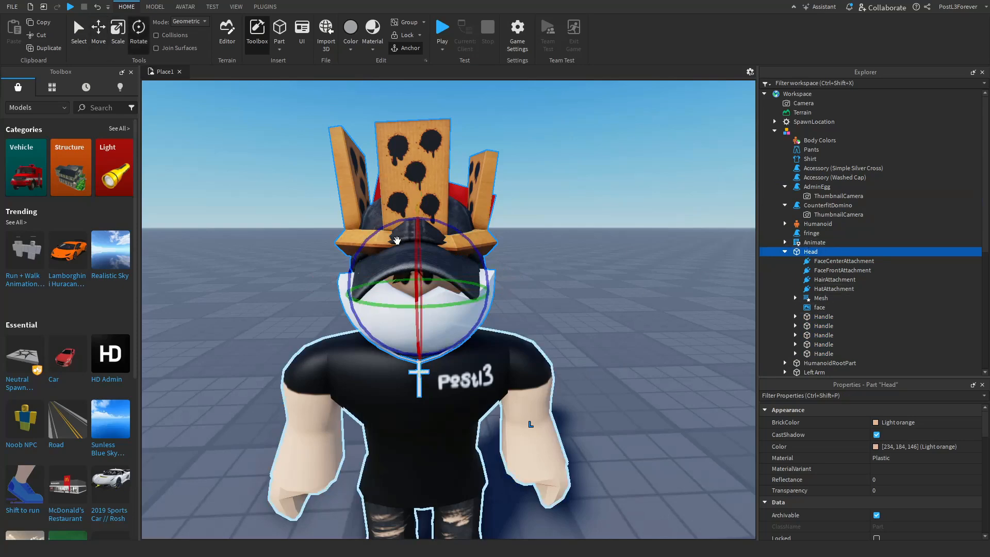
left_click(785, 251)
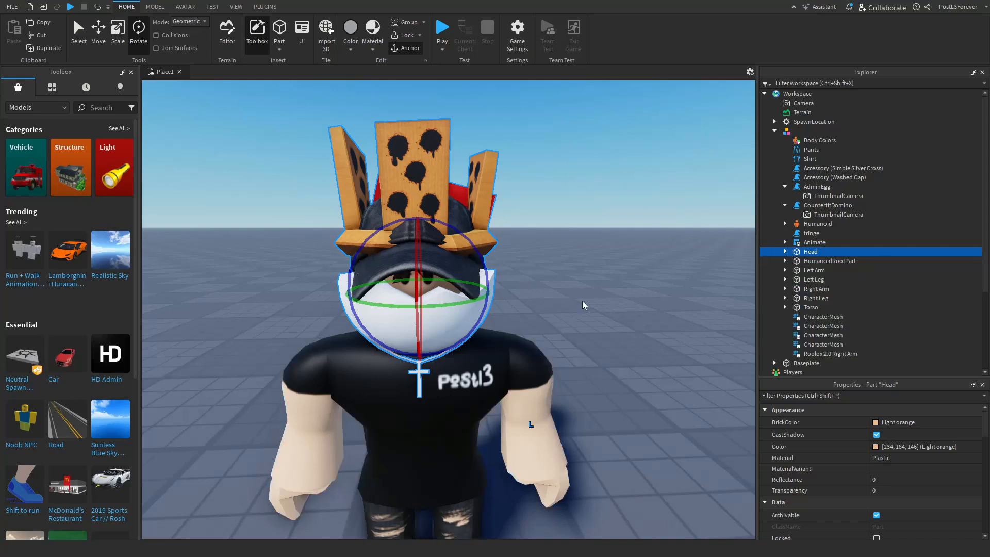
left_click(583, 301)
scroll(583, 301, "up", 3)
scroll(583, 301, "down", 3)
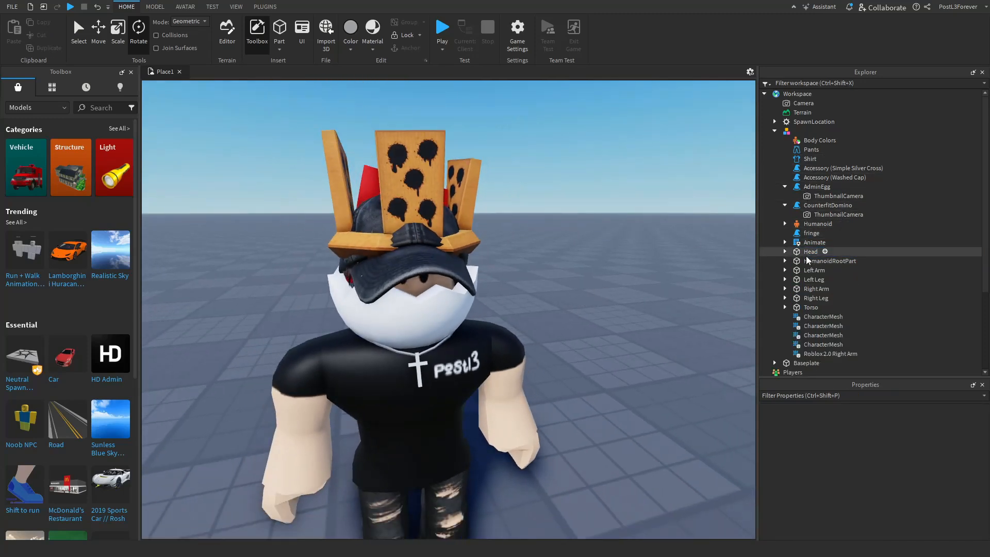
left_click(807, 253)
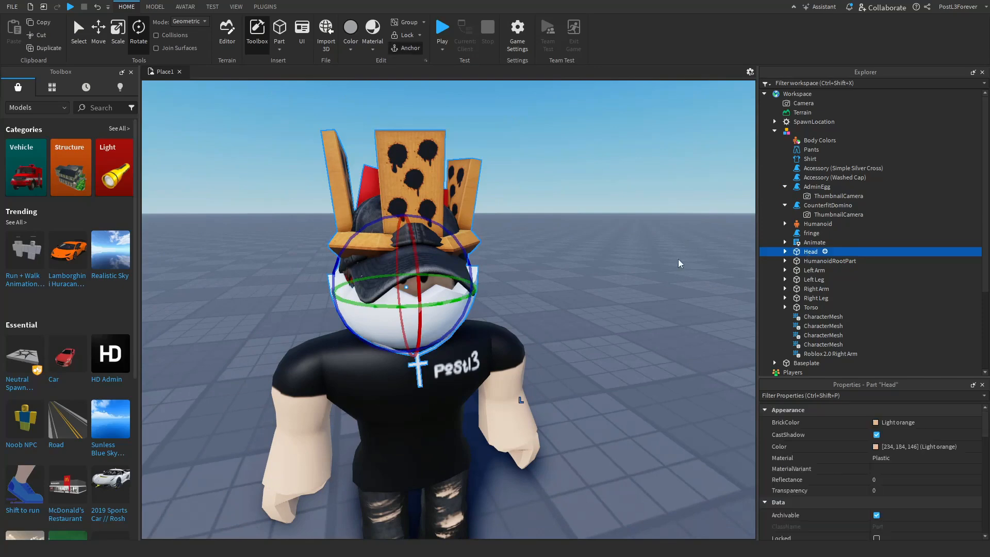
mouse_move(402, 308)
left_mouse_down()
mouse_move(436, 311)
mouse_move(405, 308)
left_mouse_up()
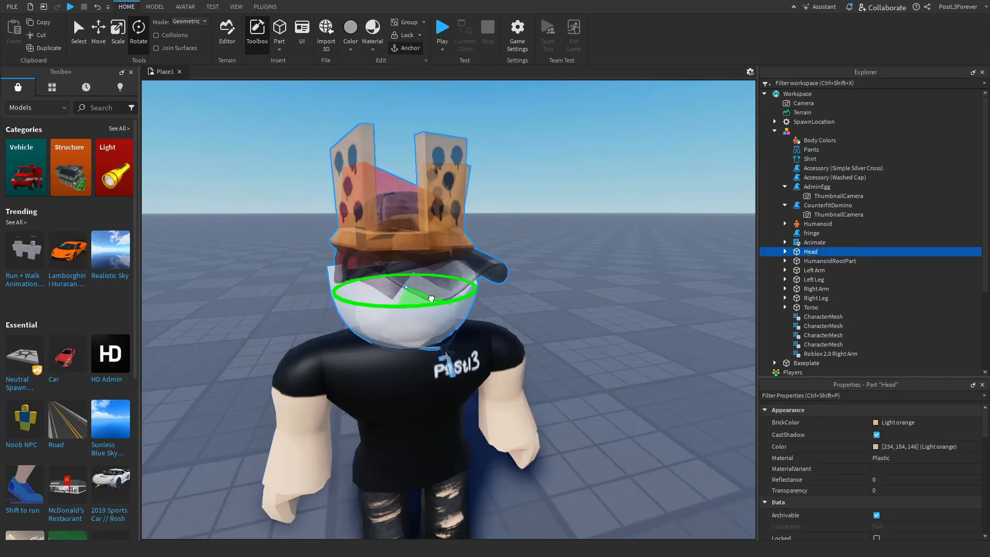
key("f")
- Find the silver cross necklace's Handle inside the Head, move it into the Torso and collapse the Head
left_click(784, 252)
scroll(808, 304, "down", 3)
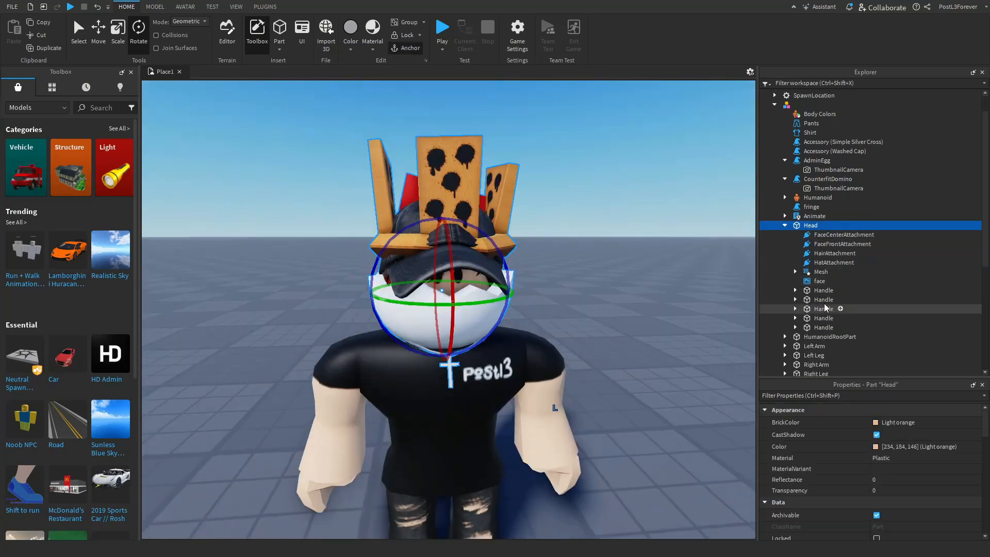
left_click(818, 303)
left_click(820, 283)
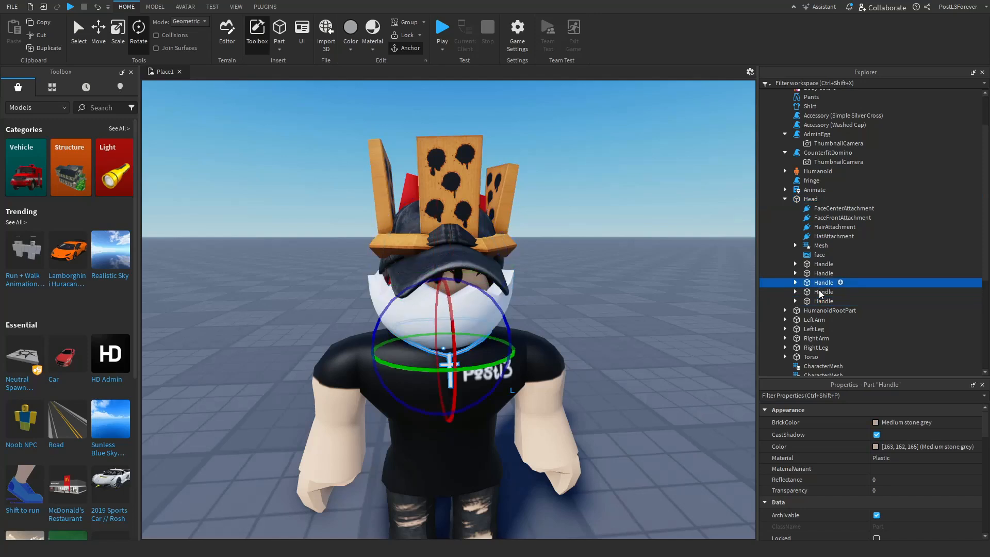
left_click(820, 292)
left_click(821, 285)
left_click_drag(813, 286, 802, 196)
scroll(842, 281, "down", 2)
scroll(808, 334, "down", 3)
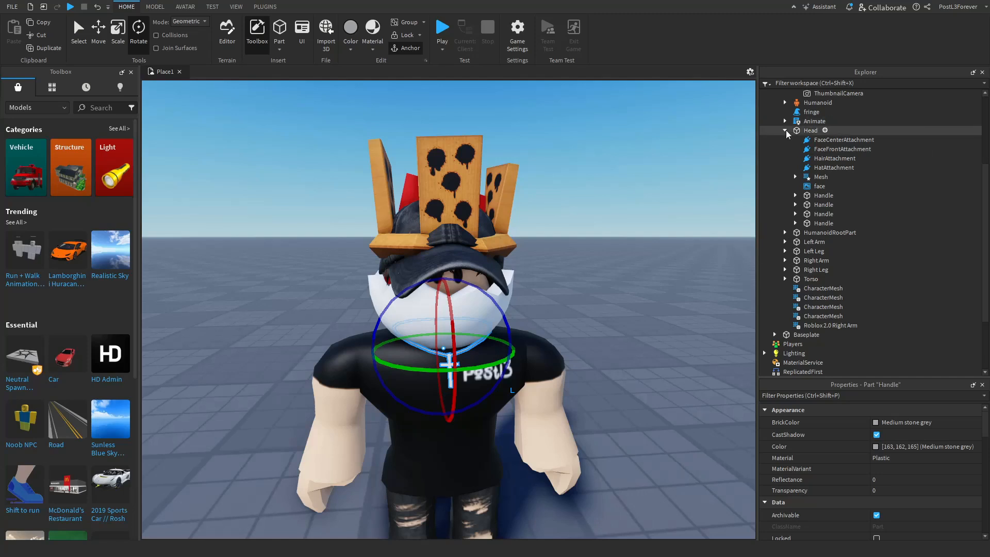
left_click(786, 130)
- Delete the Simple Silver Cross, Washed Cap, AdminEgg, CounterfitDomino and fringe accessories together with the Animate script
scroll(795, 189, "up", 2)
right_click(796, 187)
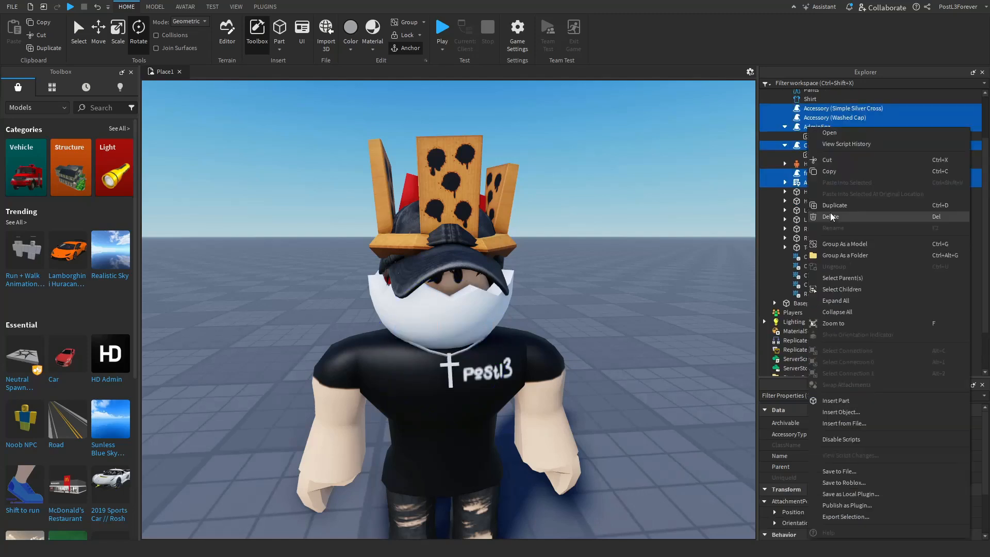
key("Escape")
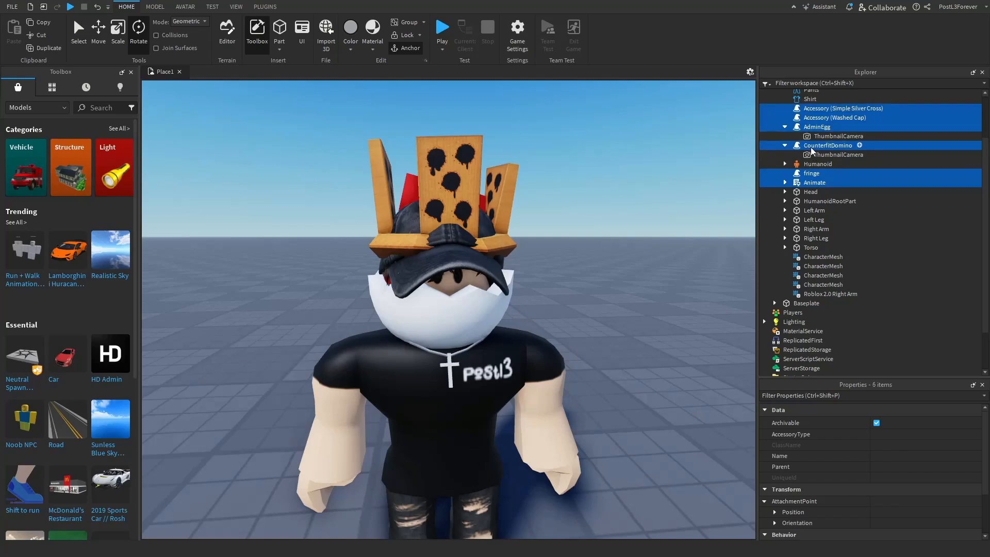
right_click(812, 149)
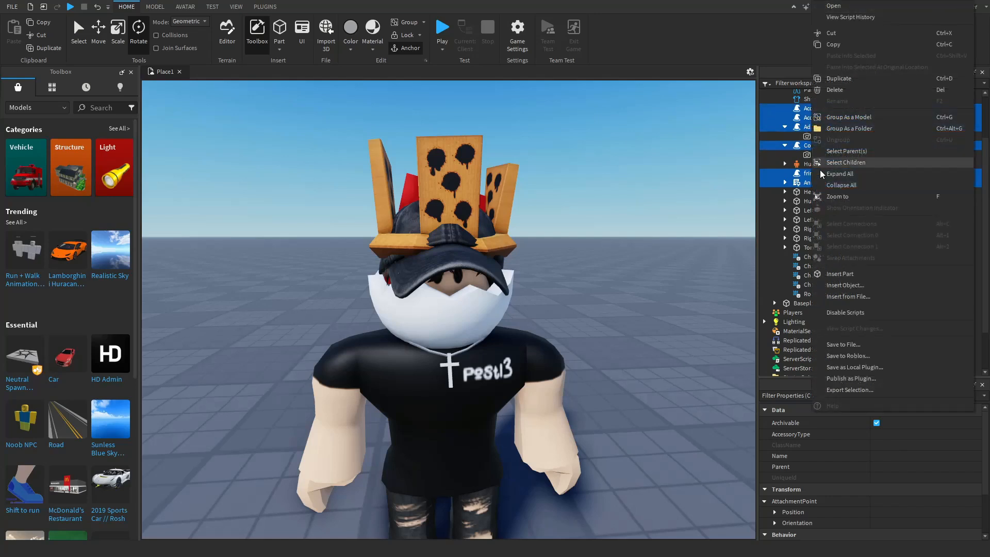
left_click(836, 91)
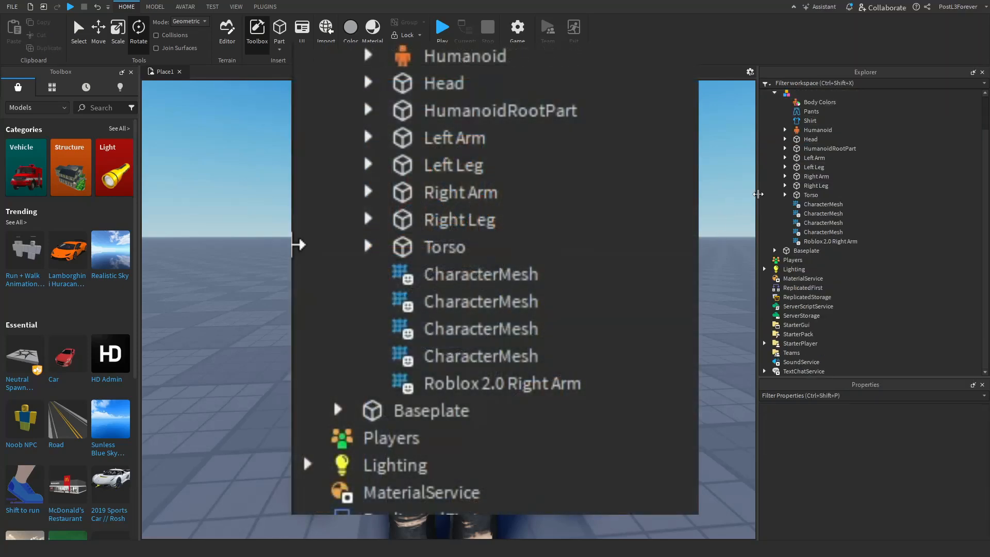
- Review the items left in the character model, from Body Colors to Torso, and clear the selection
scroll(817, 187, "up", 2)
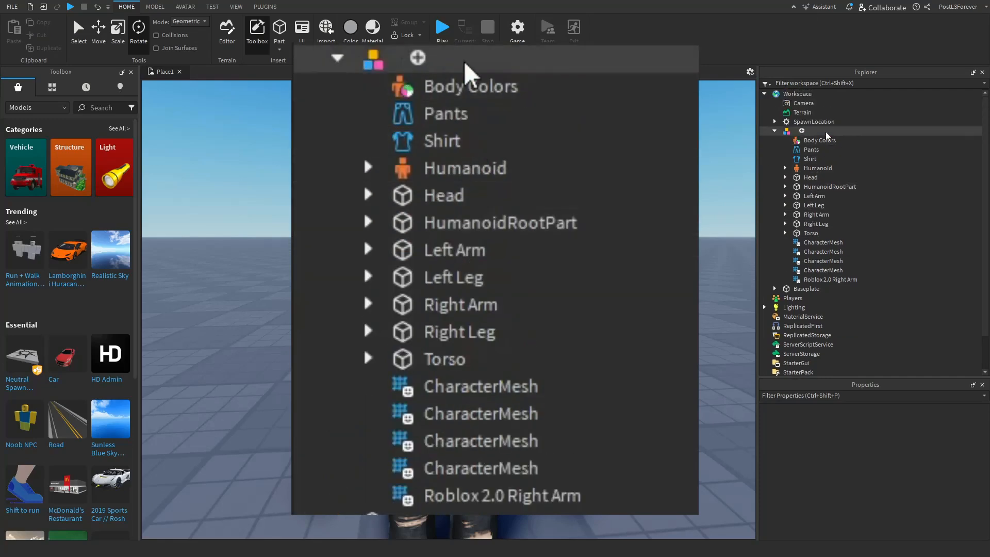
left_click_drag(877, 133, 884, 241)
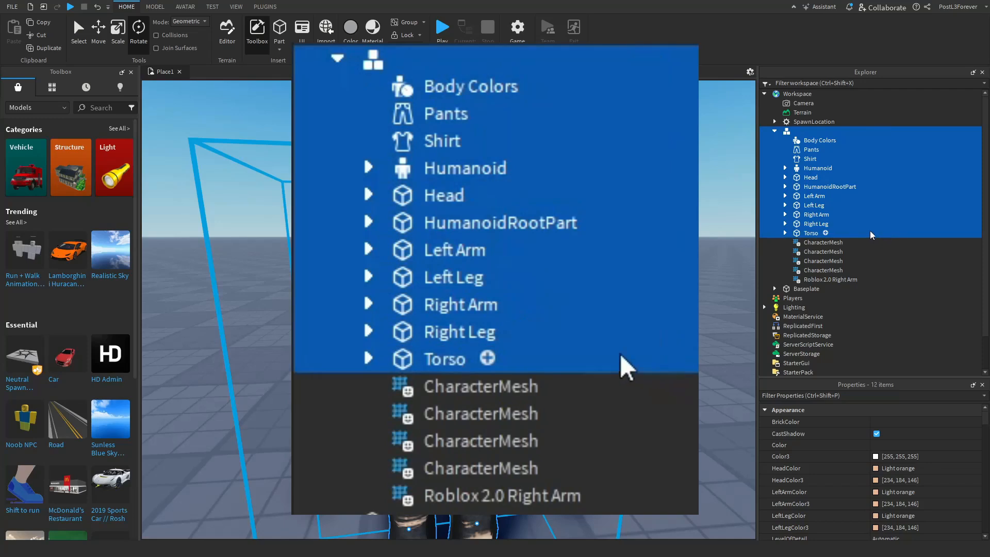
left_click(864, 223)
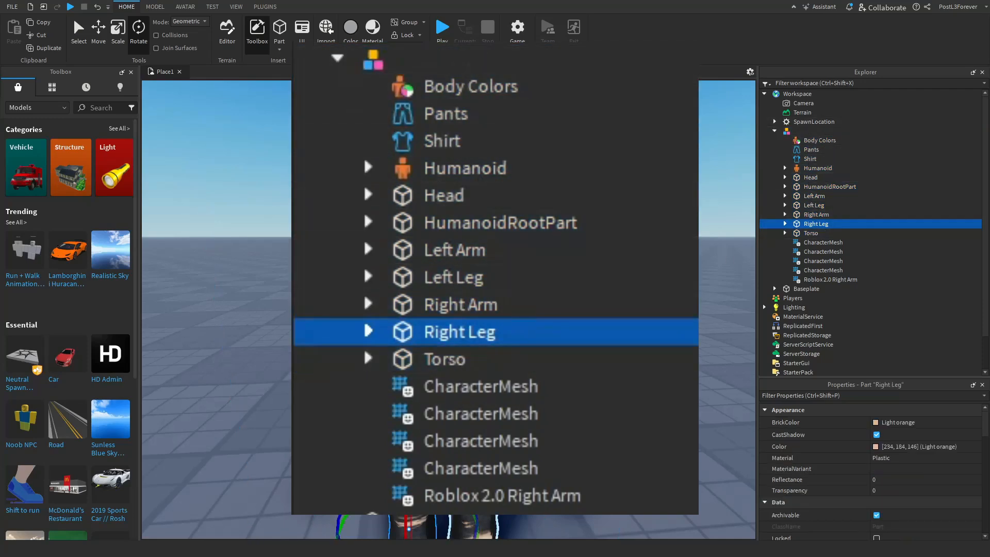
left_click(789, 131)
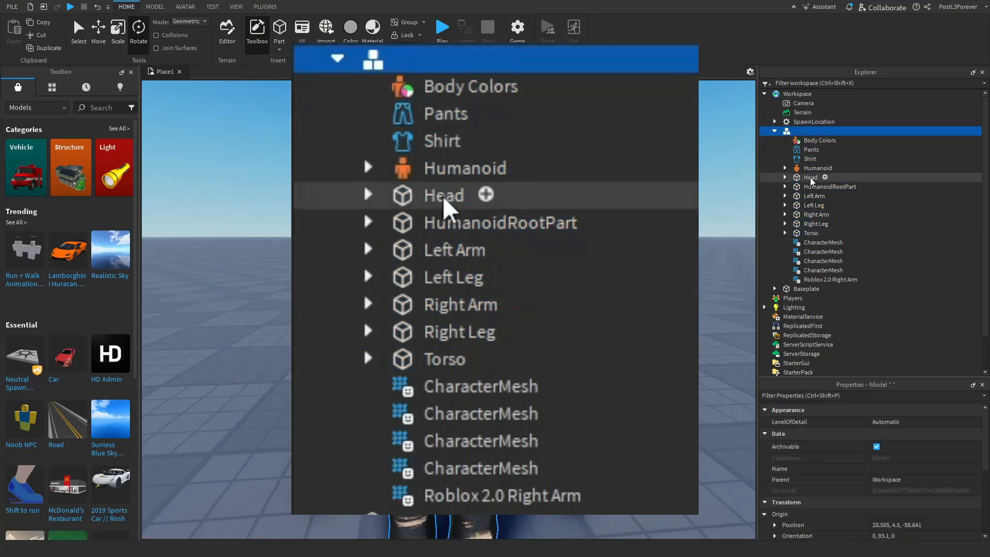
left_click(780, 177)
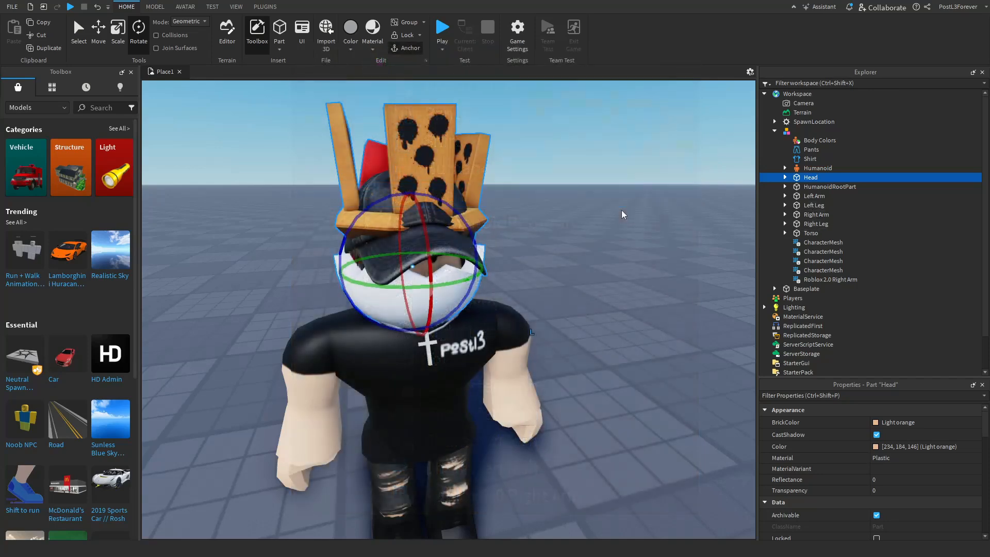
left_click(621, 209)
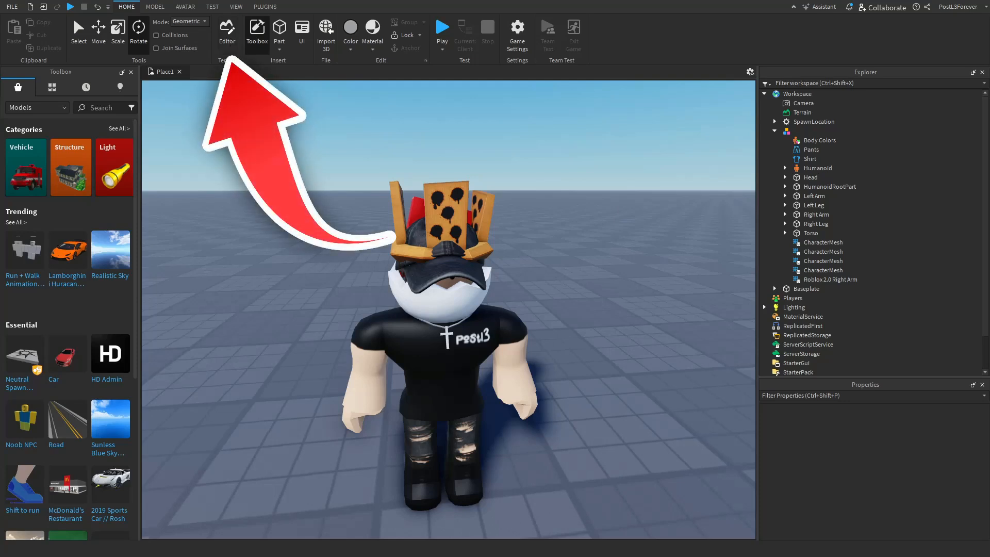
- Open the Terrain Editor's Generate settings and widen its panel so all fields fit
left_click(230, 40)
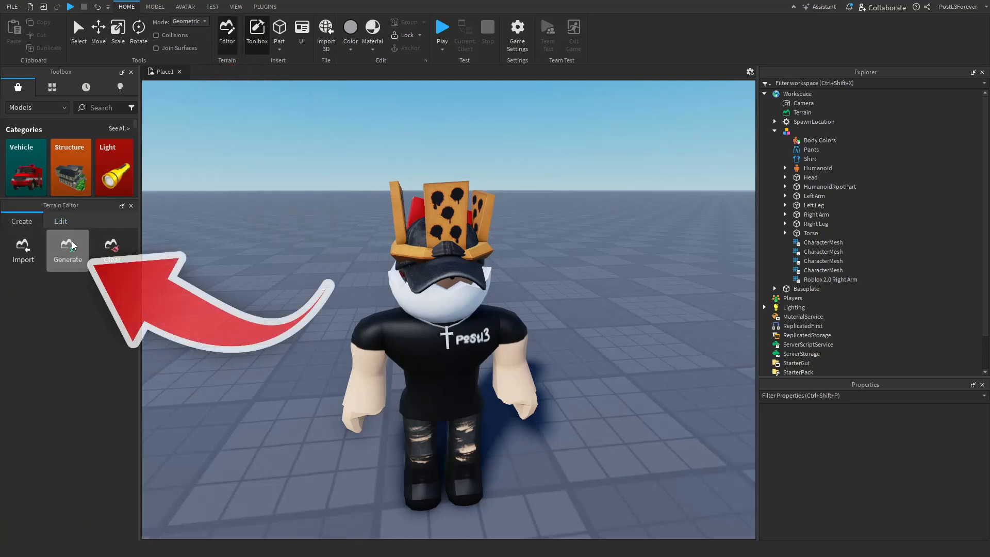
left_click(54, 261)
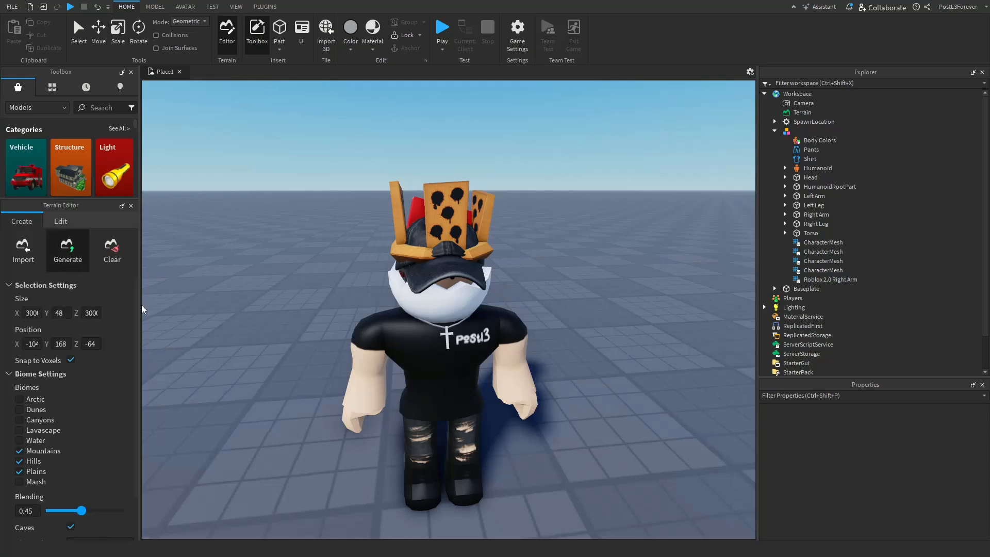
left_click_drag(139, 305, 240, 305)
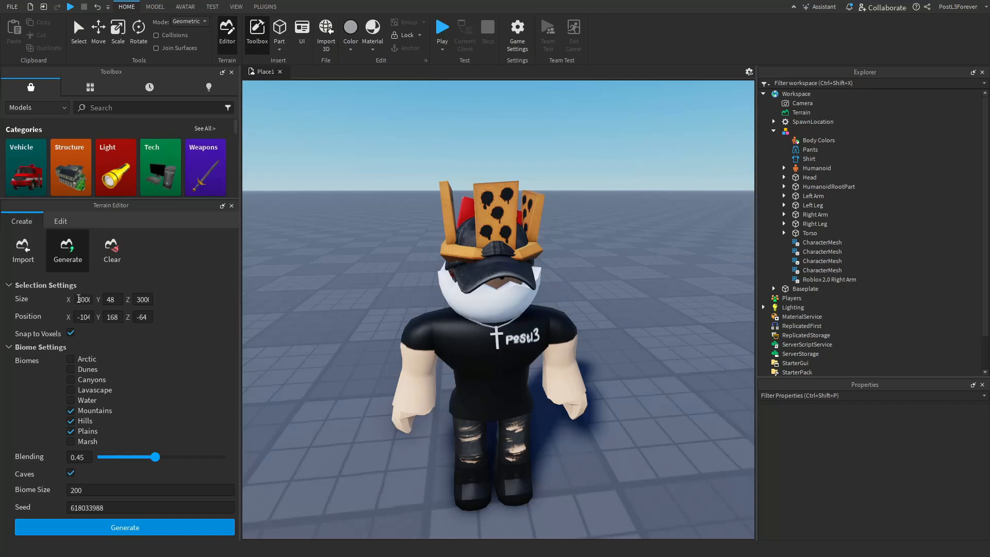
- Set the terrain generation size to 3000 in X and 100 in Y
left_click(78, 299)
key("BackSpace")
type("3000")
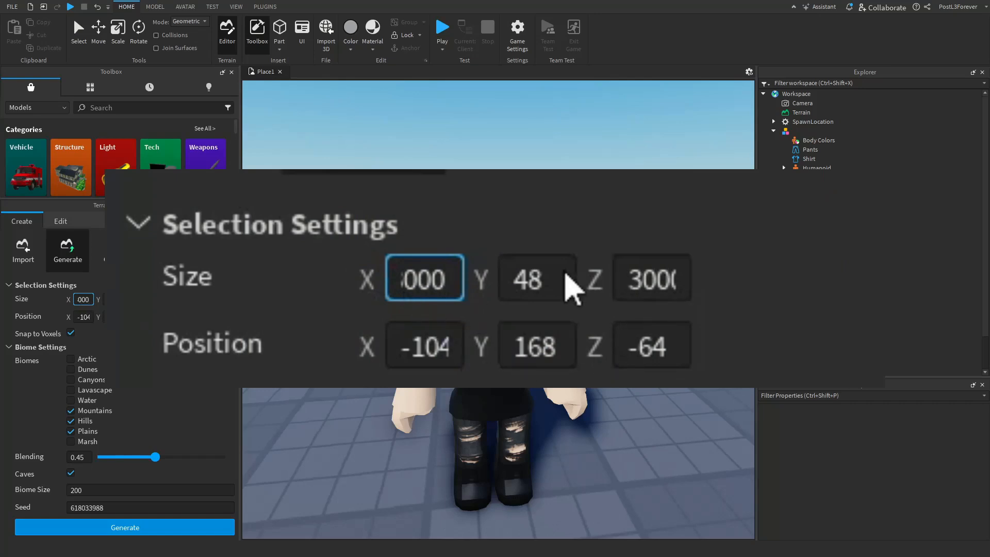
left_click(534, 279)
double_click(532, 275)
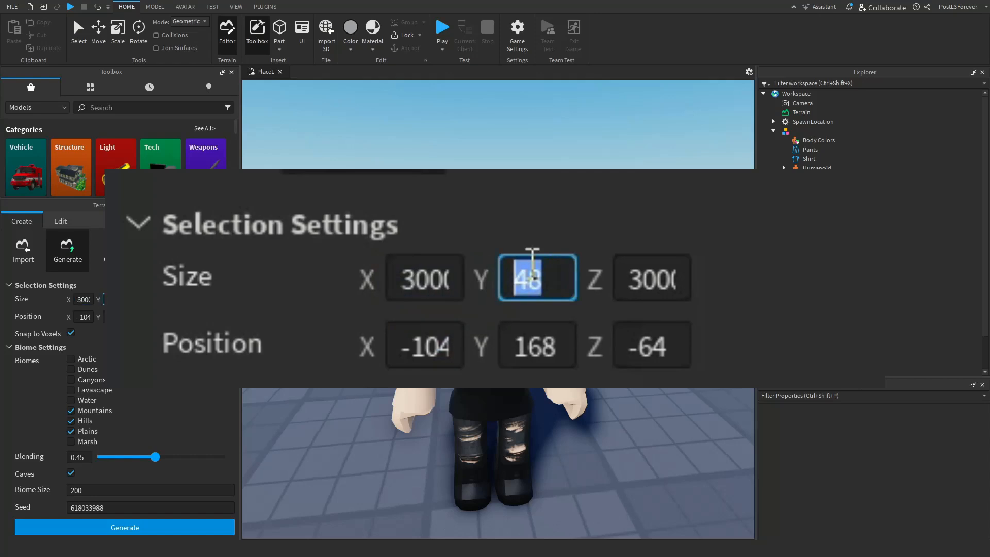
type("100")
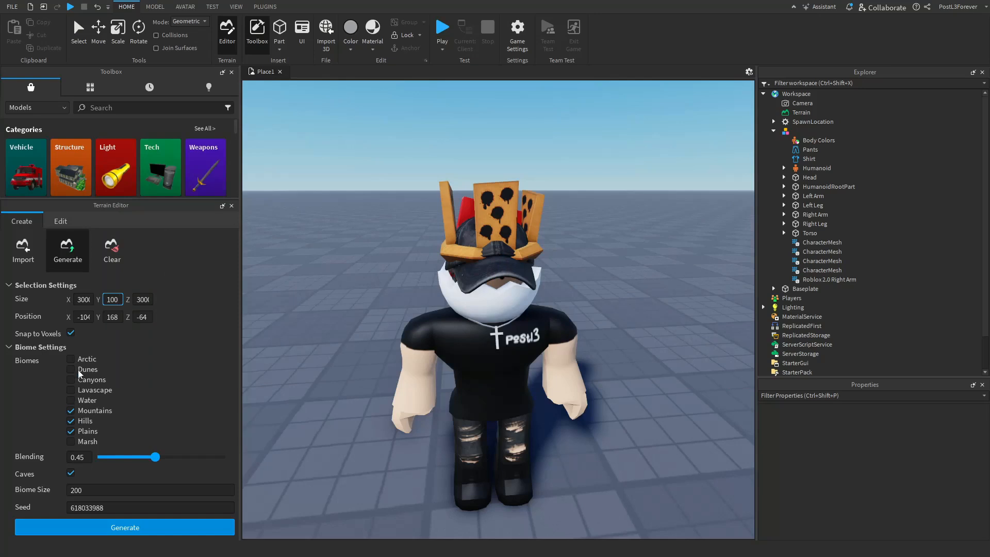
- Disable the Plains and Mountains biomes, leaving only Hills enabled for the terrain
left_click(71, 432)
left_click(71, 411)
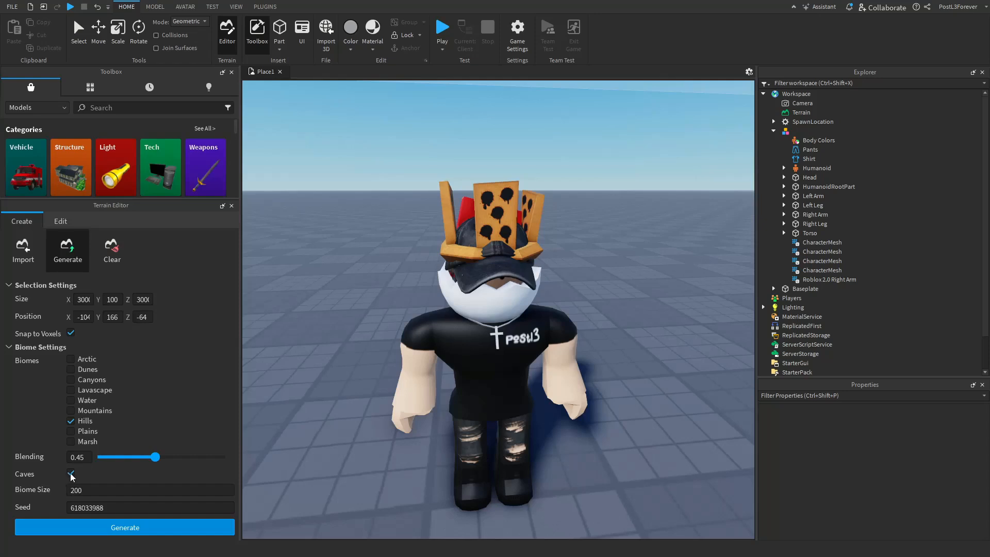
- Generate the Hills terrain with caves turned off and look over the resulting landscape from above
left_click(108, 527)
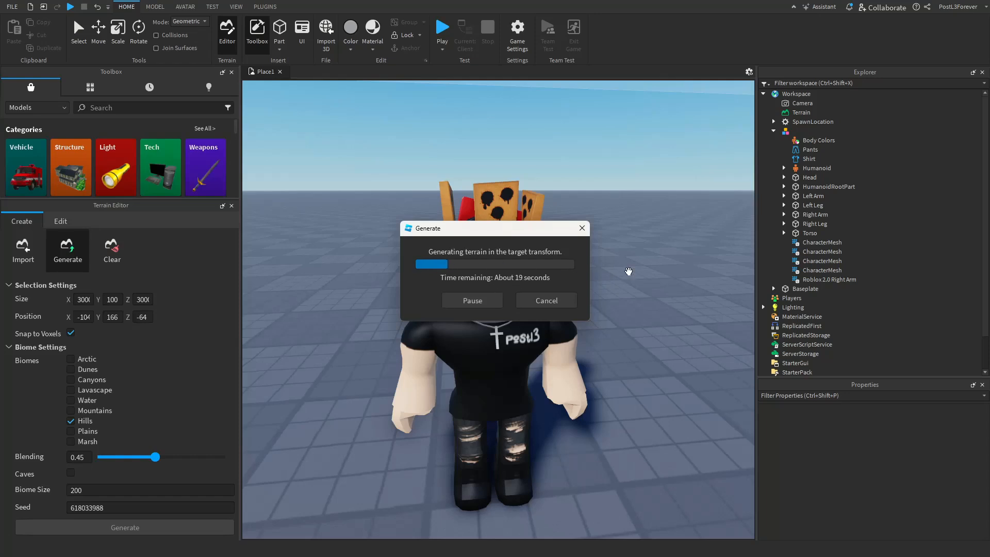
scroll(628, 271, "down", 5)
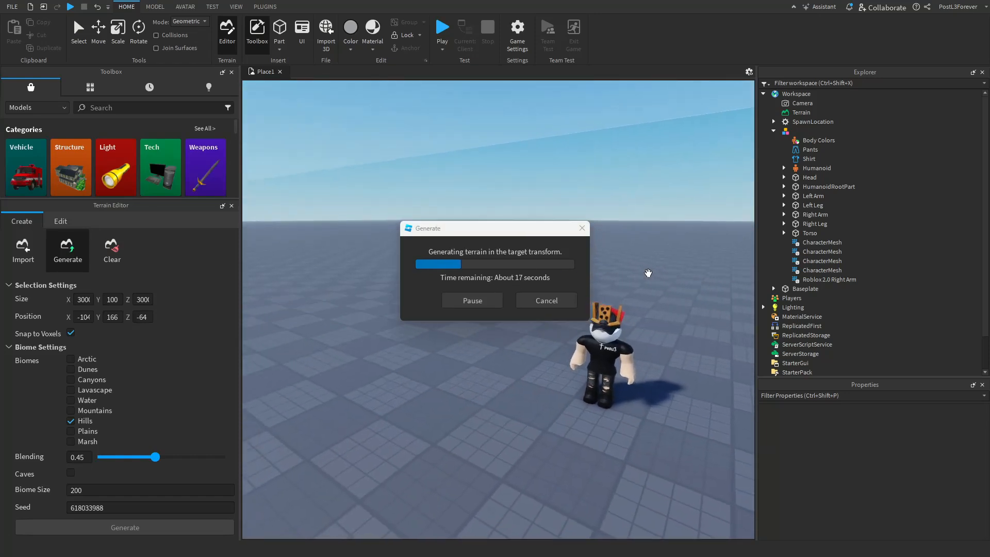
scroll(648, 272, "down", 10)
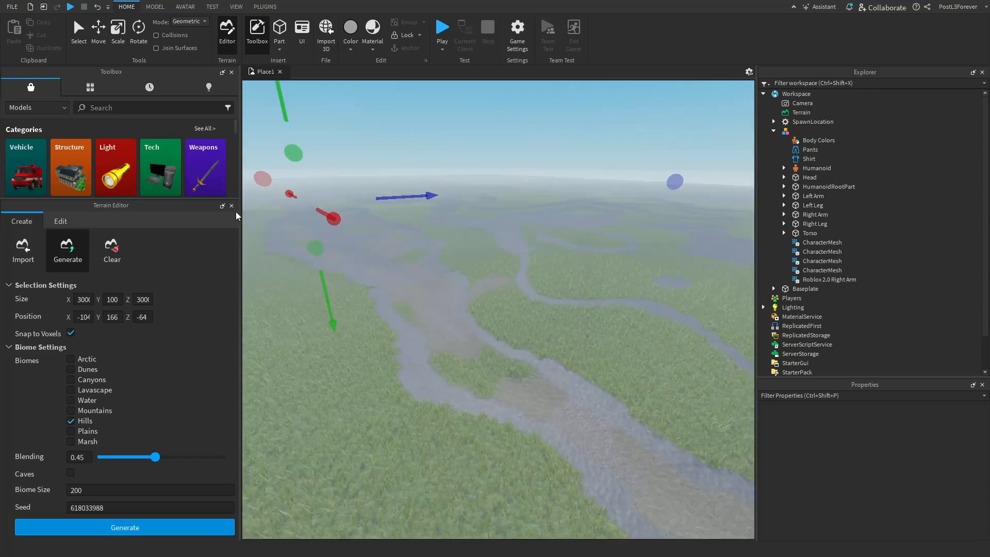
right_click_drag(417, 311, 437, 314)
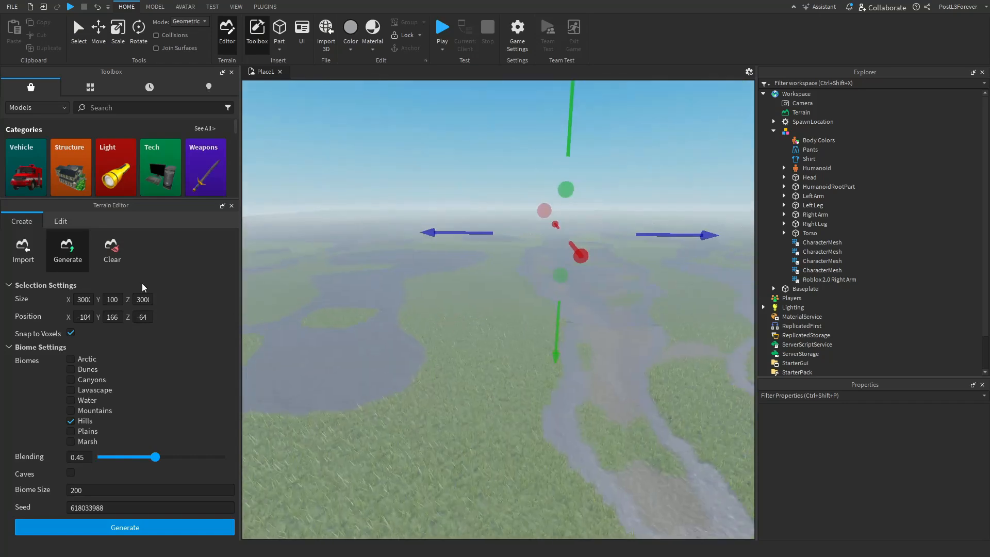
right_click_drag(476, 379, 476, 379)
scroll(497, 350, "down", 5)
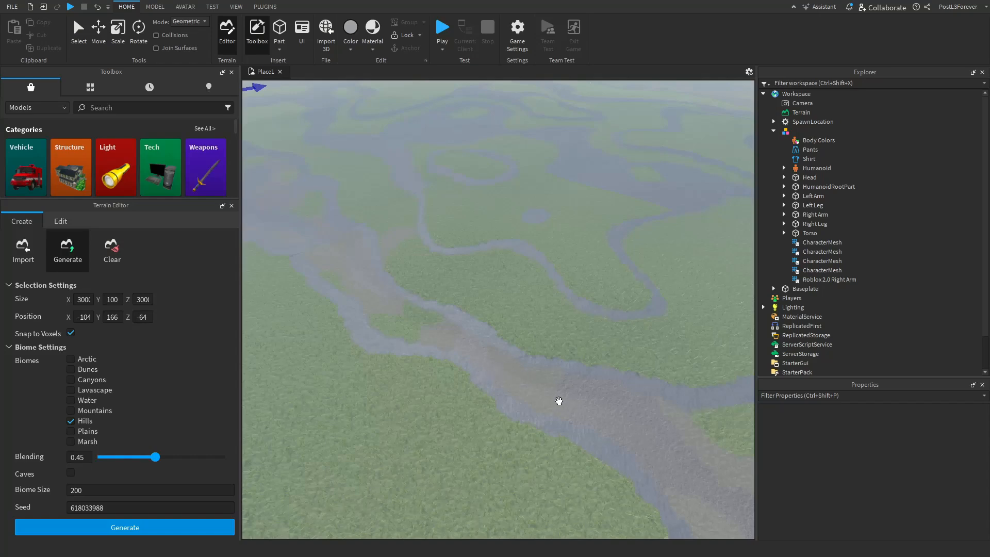
scroll(372, 293, "down", 2)
scroll(451, 175, "down", 3)
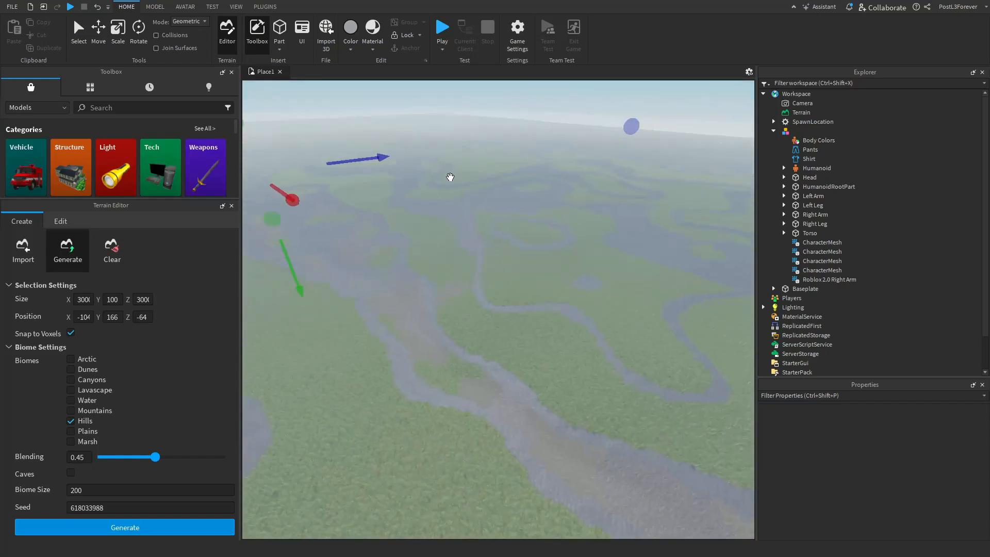
- Activate the terrain Paint tool and review its brush and material settings
left_click(62, 222)
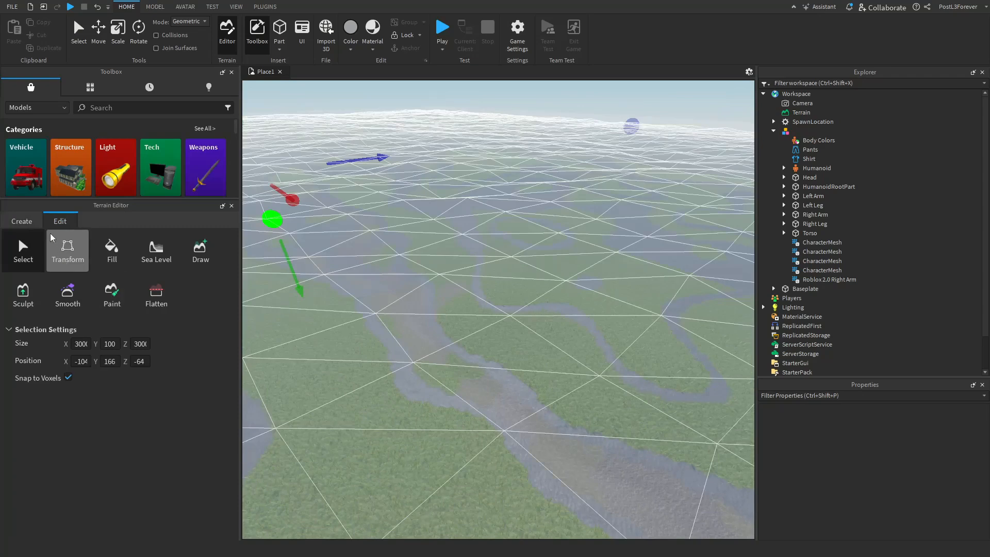
left_click(24, 221)
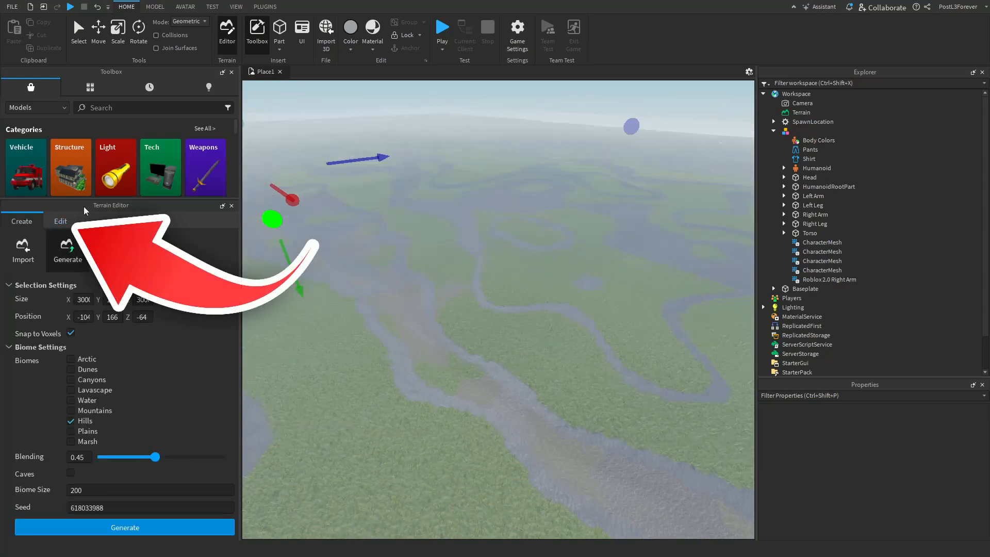
left_click(59, 222)
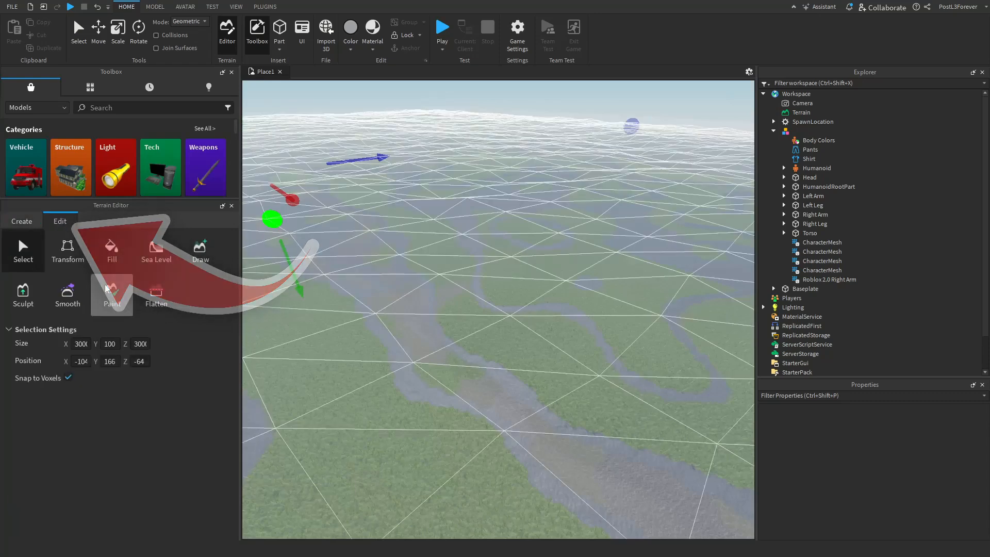
left_click(111, 297)
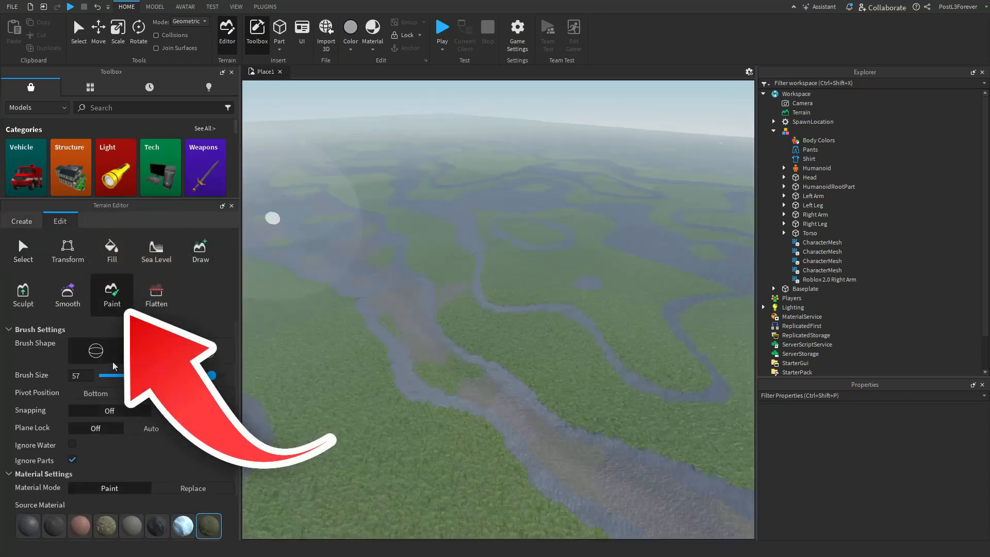
scroll(154, 458, "down", 3)
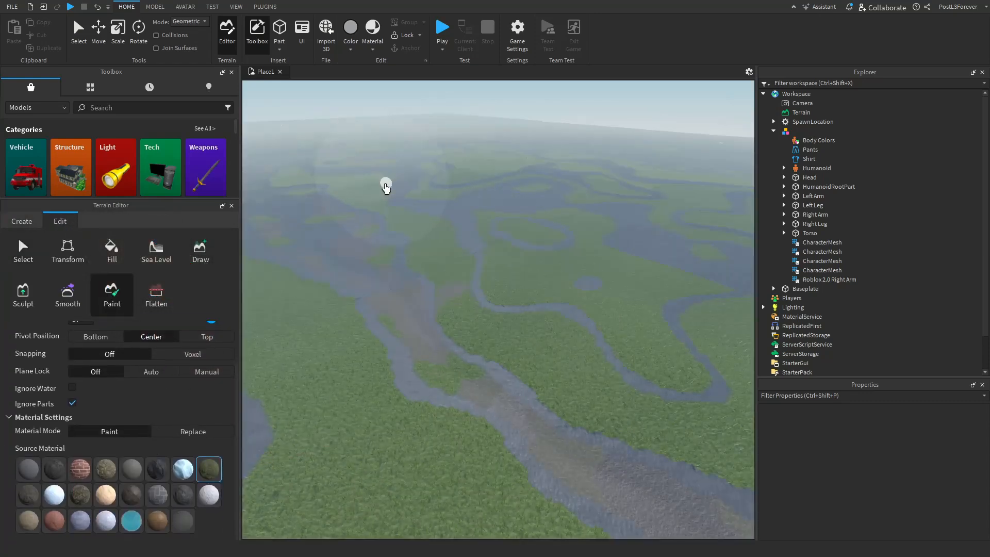
left_click(110, 375)
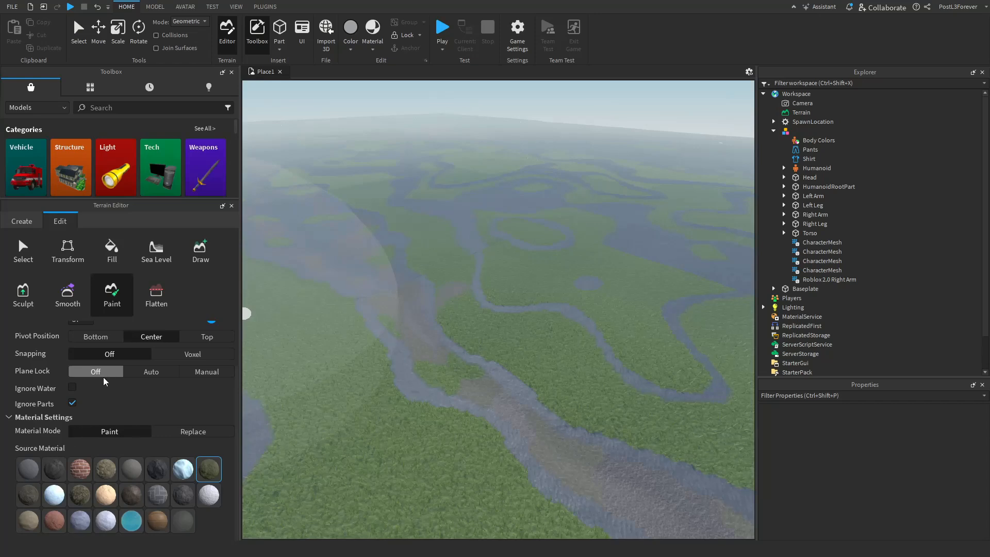
scroll(171, 408, "up", 2)
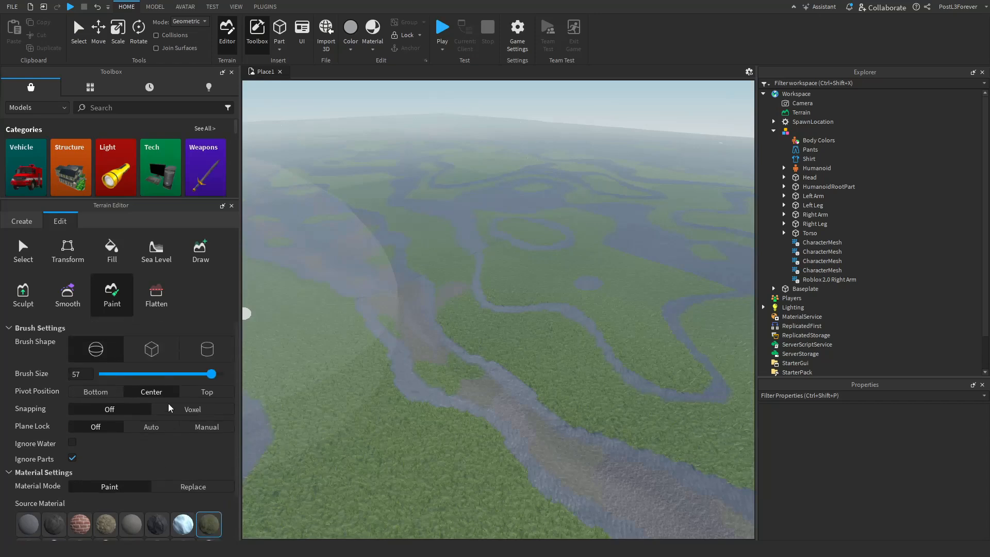
- Try the different brush shapes, then use the box-shaped brush with a width and height of 64
mouse_move(212, 374)
left_mouse_down()
mouse_move(138, 376)
mouse_move(221, 376)
mouse_move(150, 376)
mouse_move(200, 375)
left_mouse_up()
left_click(207, 354)
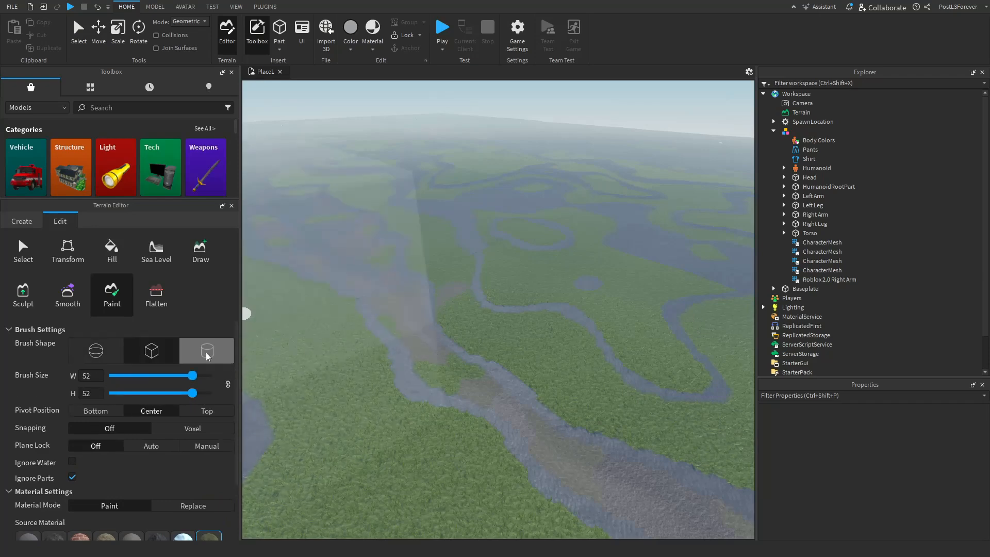
left_click(97, 351)
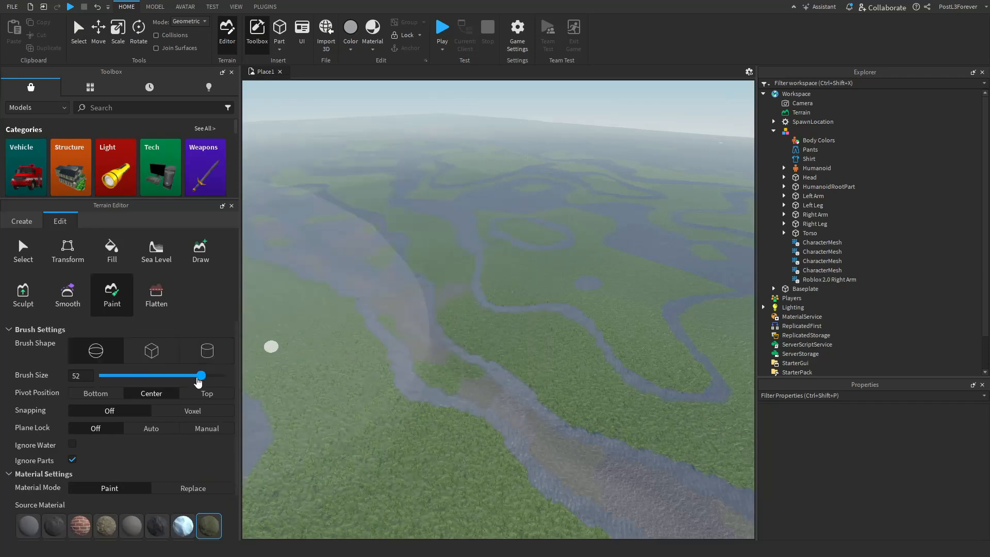
left_click(153, 355)
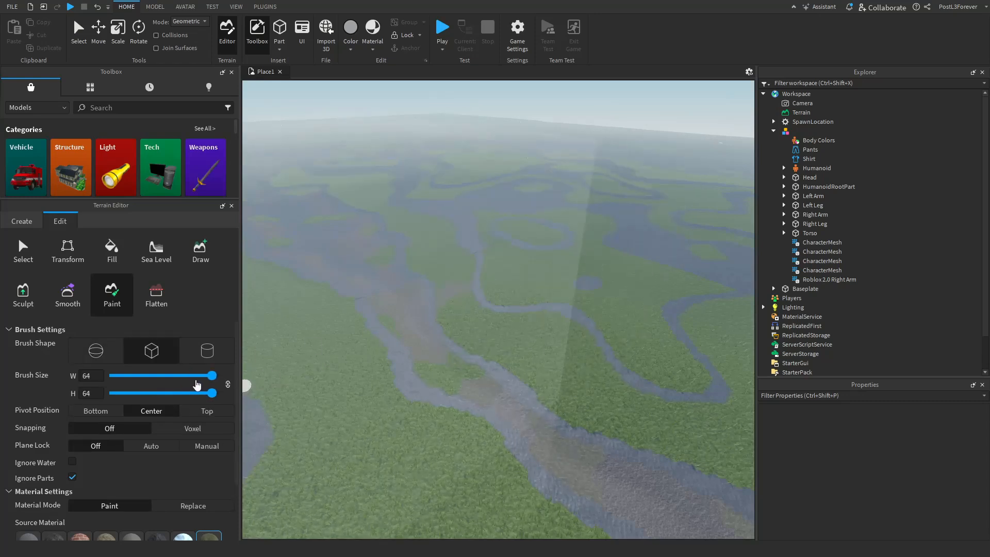
- Try other source materials for the Paint brush and settle on Grass
scroll(142, 463, "down", 3)
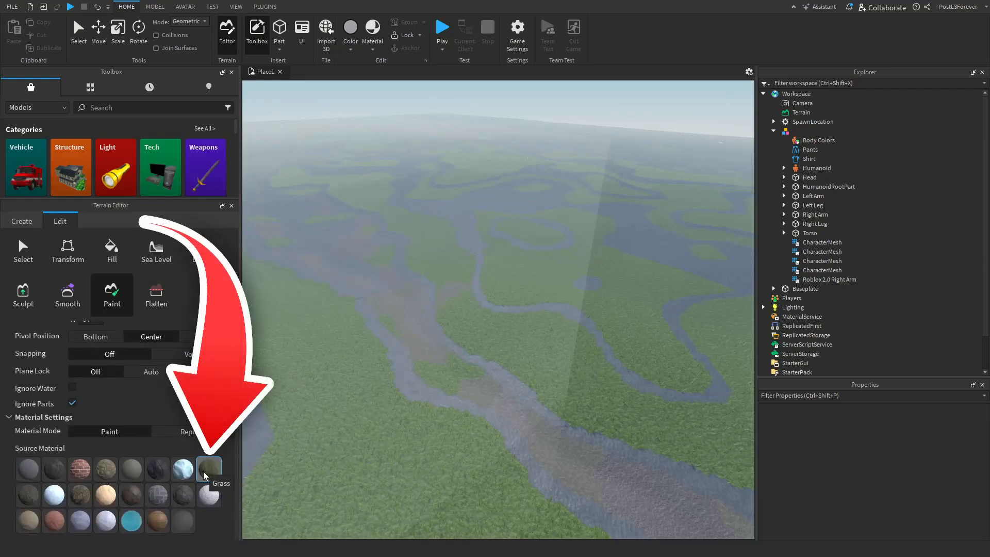
left_click(180, 473)
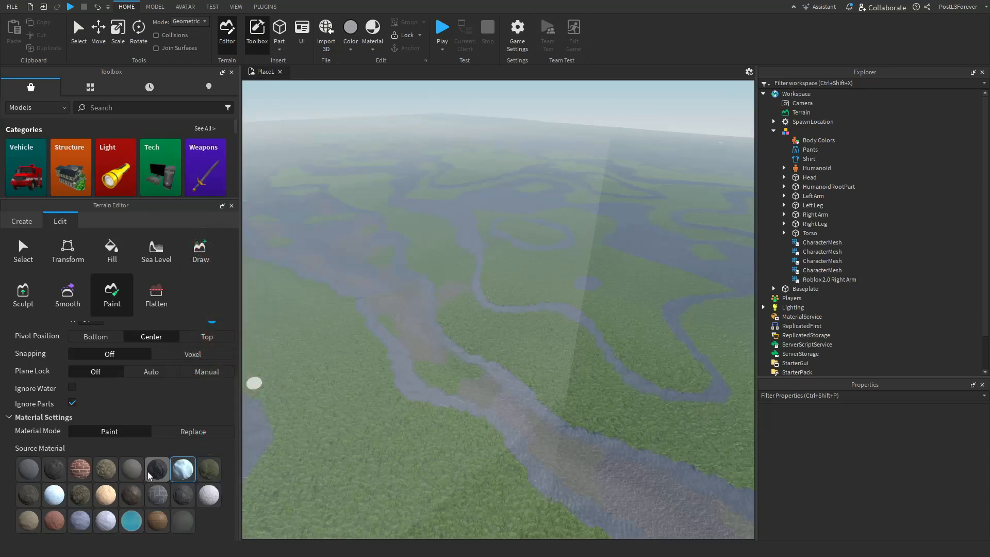
left_click(159, 472)
left_click(209, 469)
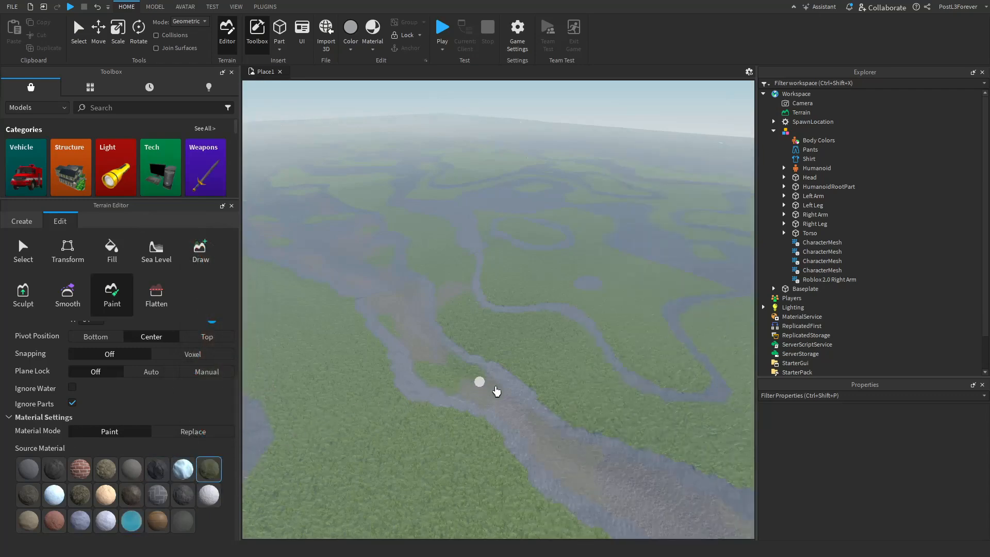
- Paint Grass over the river and bare patches of the terrain to form a continuous grassy area
scroll(502, 397, "up", 3)
scroll(479, 371, "up", 5)
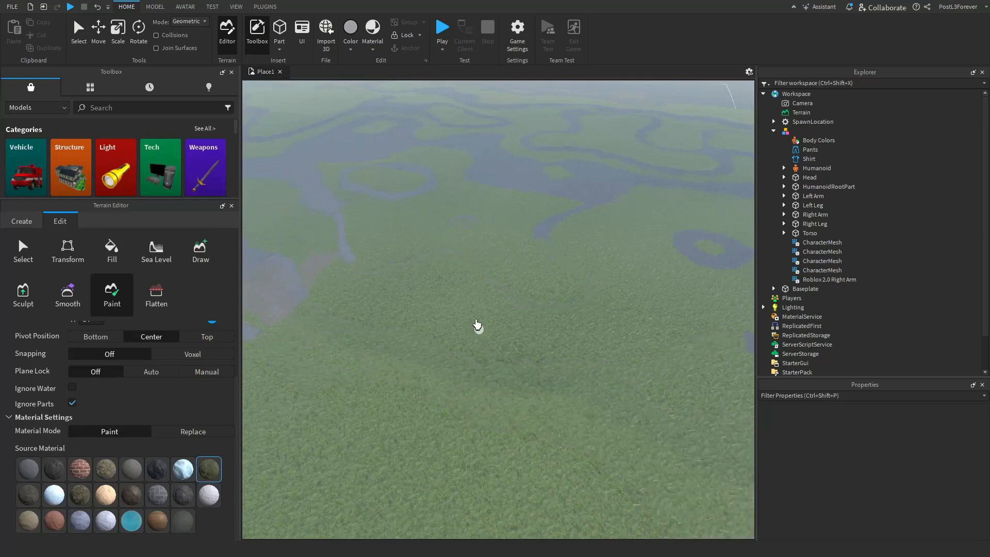
scroll(424, 221, "down", 5)
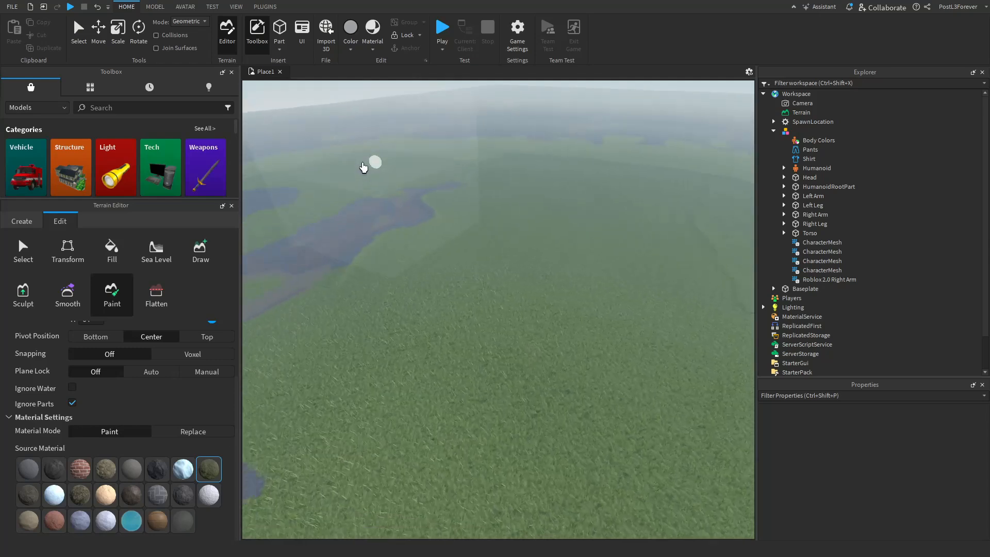
scroll(367, 165, "up", 3)
mouse_move(363, 164)
left_mouse_down()
mouse_move(434, 385)
mouse_move(519, 363)
mouse_move(357, 271)
mouse_move(629, 220)
left_mouse_up()
scroll(518, 363, "down", 5)
scroll(597, 225, "down", 3)
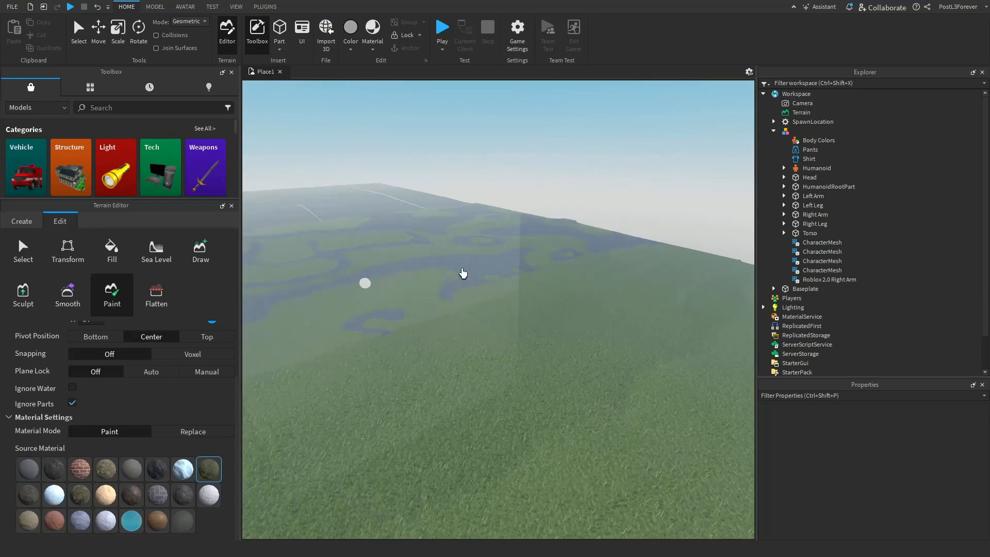
scroll(464, 274, "down", 2)
mouse_move(503, 278)
left_mouse_down()
mouse_move(648, 290)
mouse_move(420, 259)
mouse_move(294, 316)
mouse_move(493, 289)
left_mouse_up()
right_click_drag(559, 289, 614, 288)
mouse_move(613, 289)
left_mouse_down()
mouse_move(691, 301)
mouse_move(436, 277)
left_mouse_up()
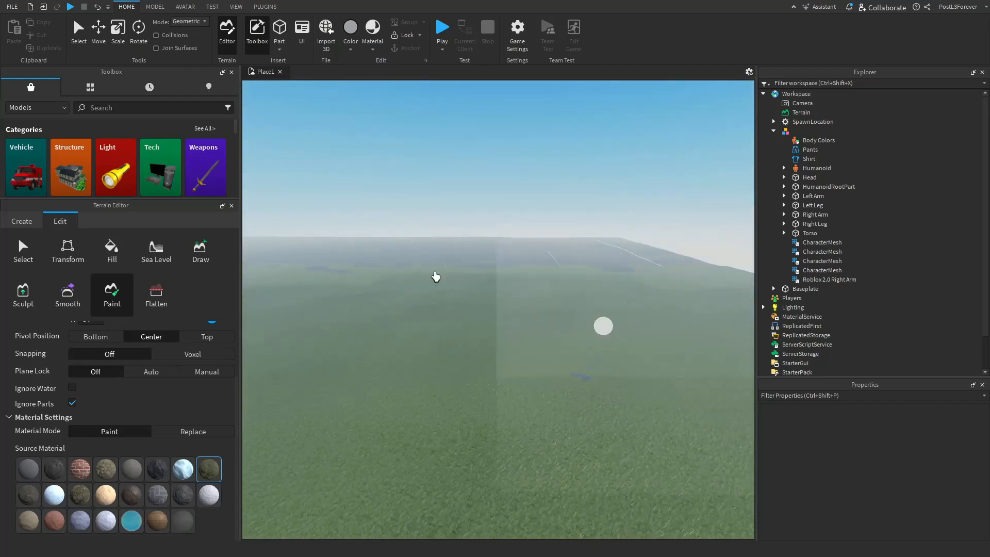
- Close the Terrain Editor, narrow the Toolbox, and bring the view down to grass level
left_click(231, 206)
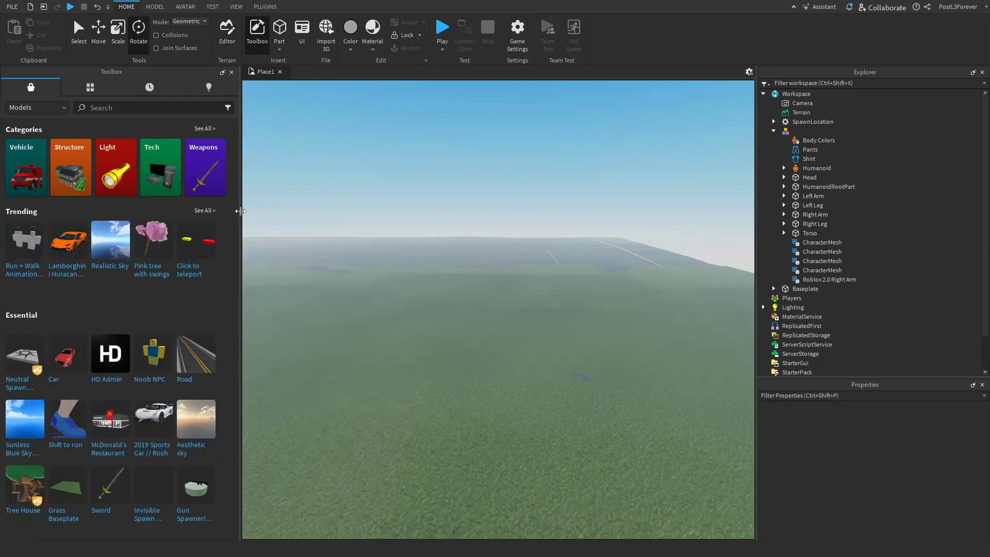
left_click_drag(240, 211, 145, 209)
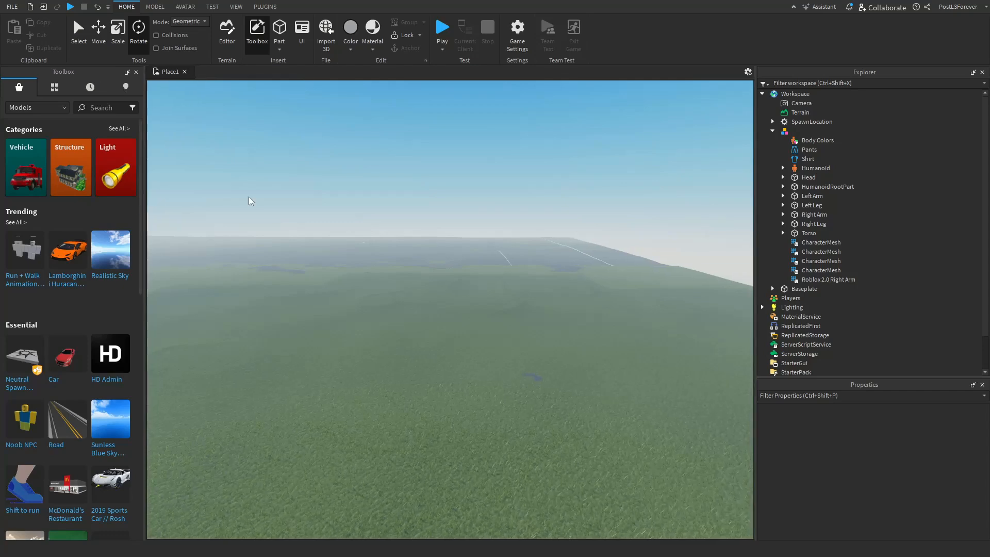
right_click_drag(436, 345, 434, 345)
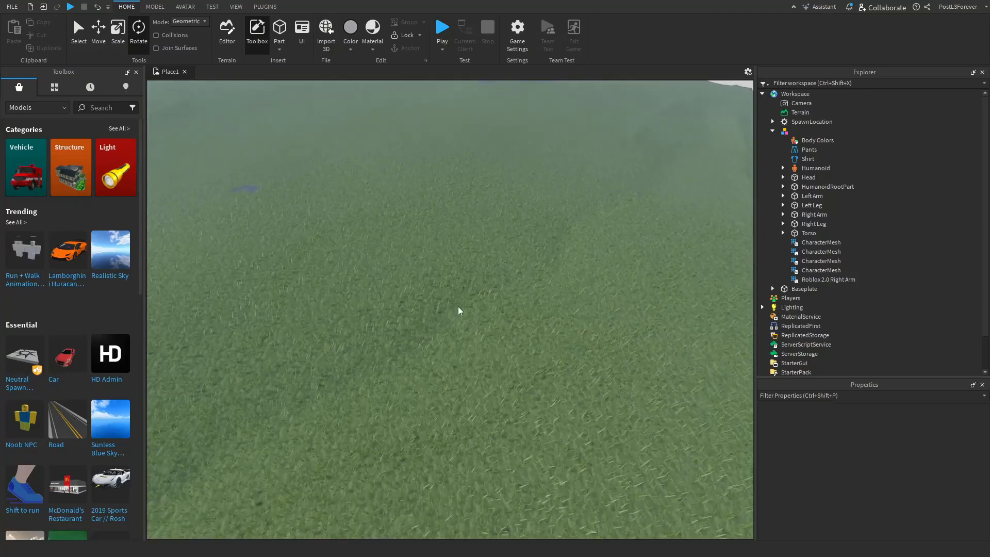
right_click_drag(457, 306, 471, 291)
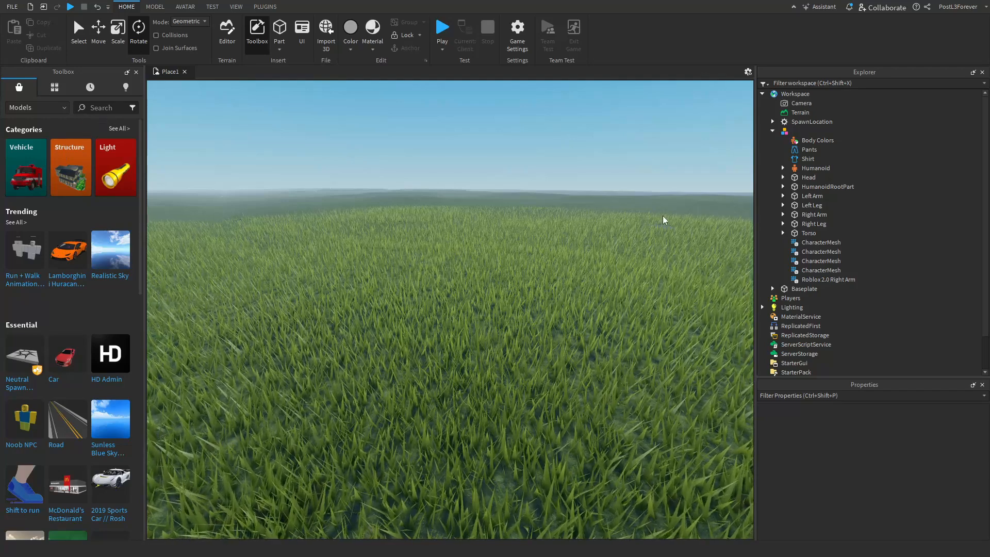
- Look up at the sky above the grass and collapse the character model in the object hierarchy
left_click(792, 307)
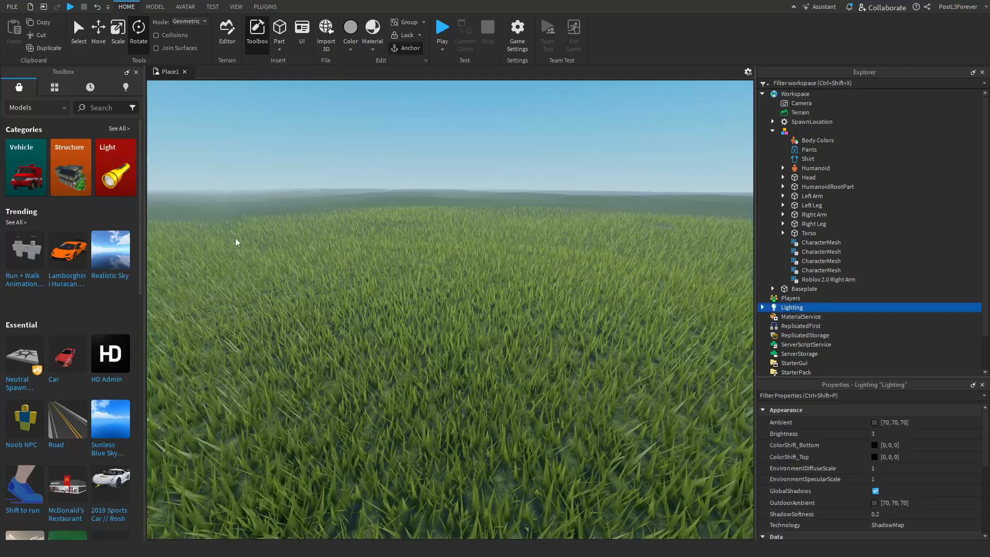
right_click_drag(415, 232, 414, 243)
left_click(516, 258)
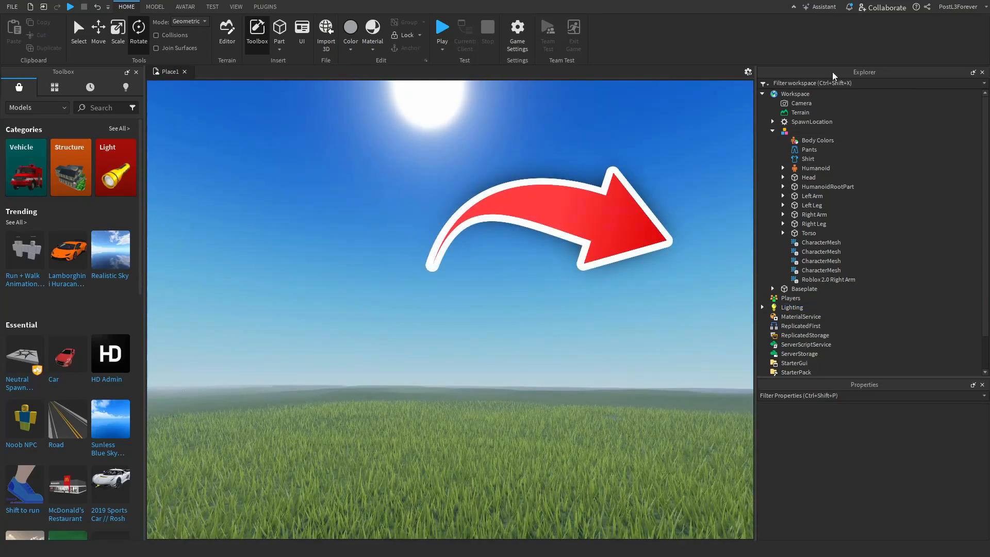
left_click(772, 131)
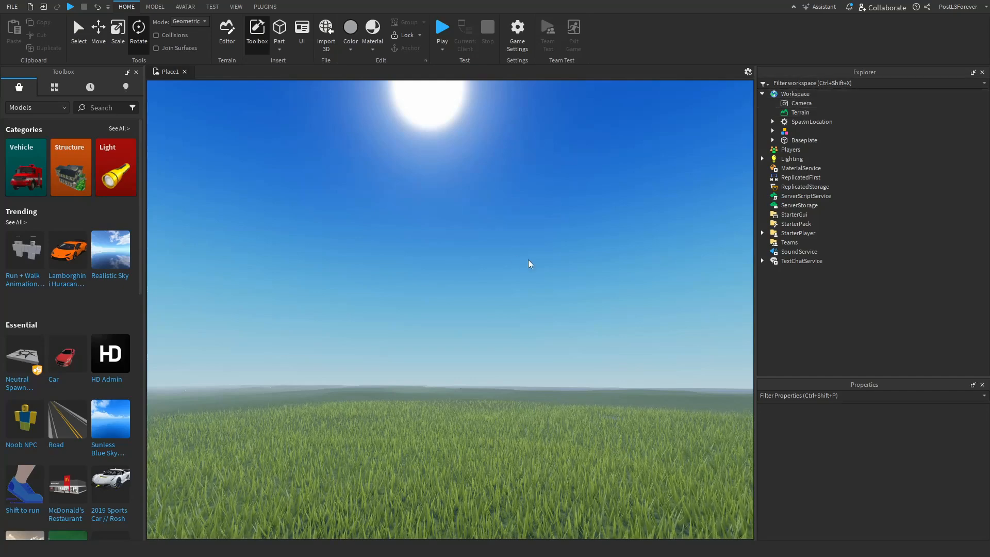
- Expand Lighting to list its effects and enlarge the area showing its properties
left_click(785, 159)
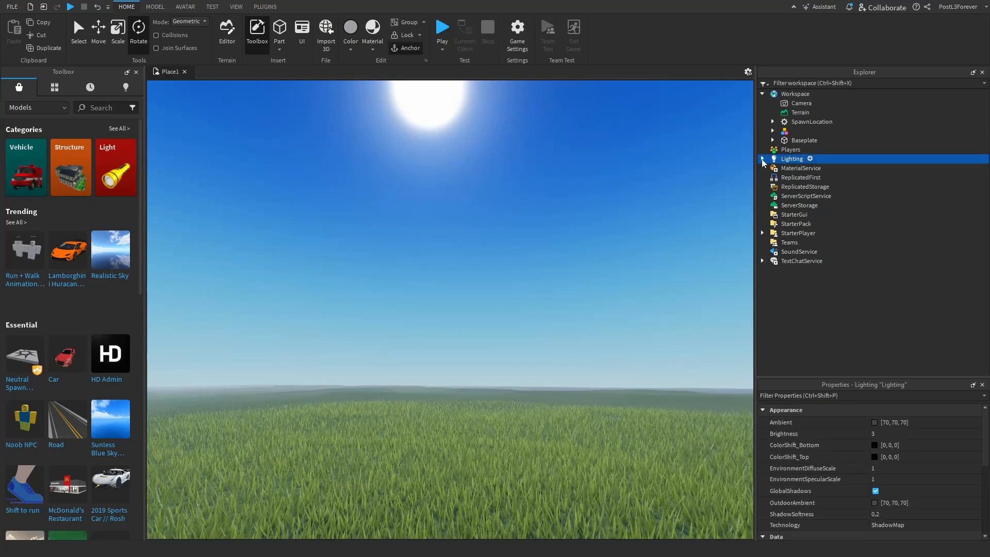
left_click(762, 159)
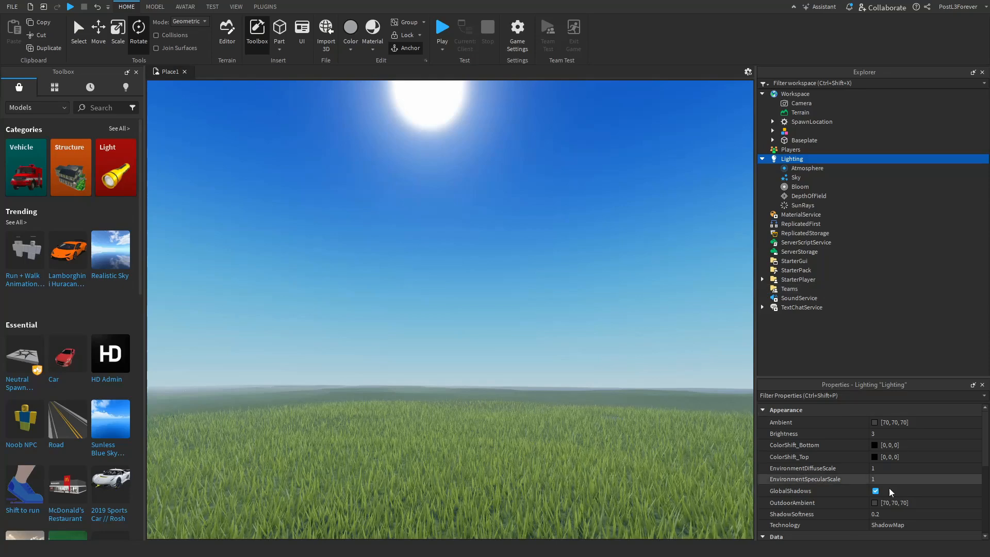
left_click_drag(869, 379, 868, 321)
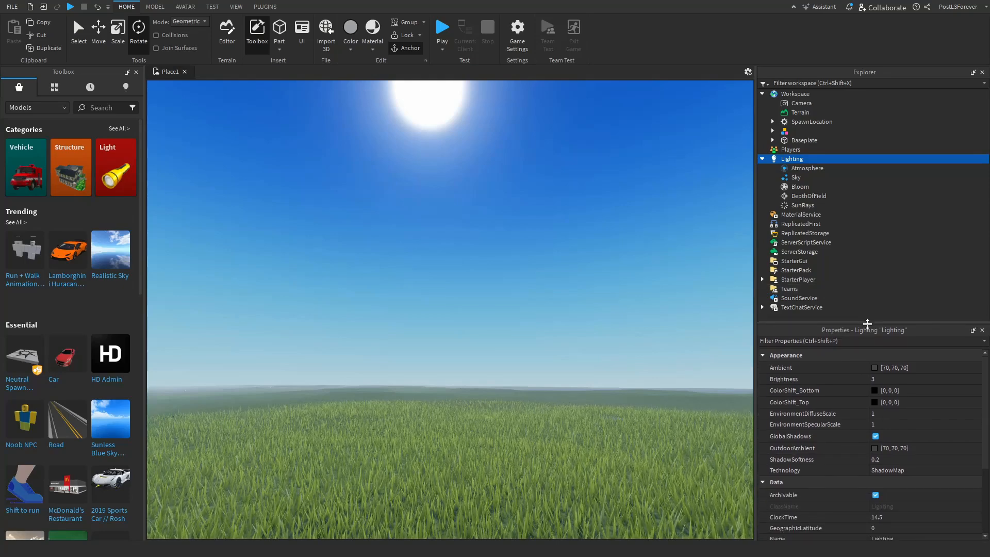
- Set the Lighting's Brightness to 2.52 and its Ambient color to black (0, 0, 0)
left_click(896, 382)
mouse_move(923, 379)
left_mouse_down()
mouse_move(945, 384)
mouse_move(921, 382)
left_mouse_up()
left_click(875, 369)
left_click(874, 368)
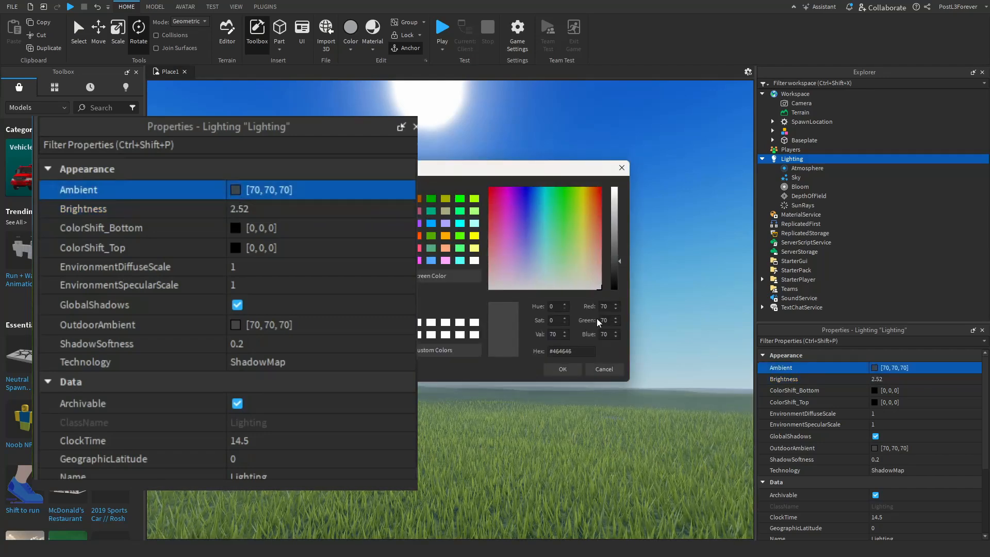
left_click_drag(614, 255, 614, 335)
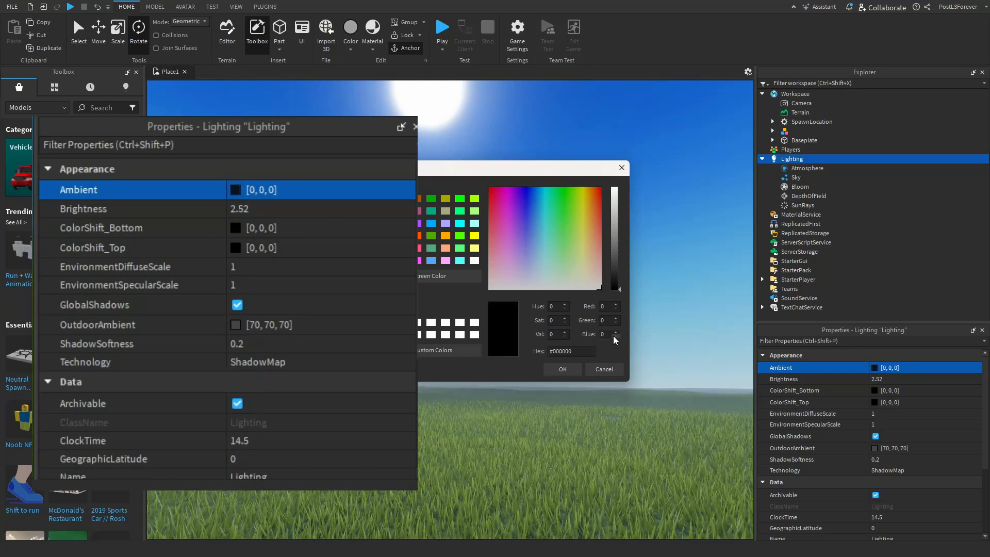
left_click(569, 371)
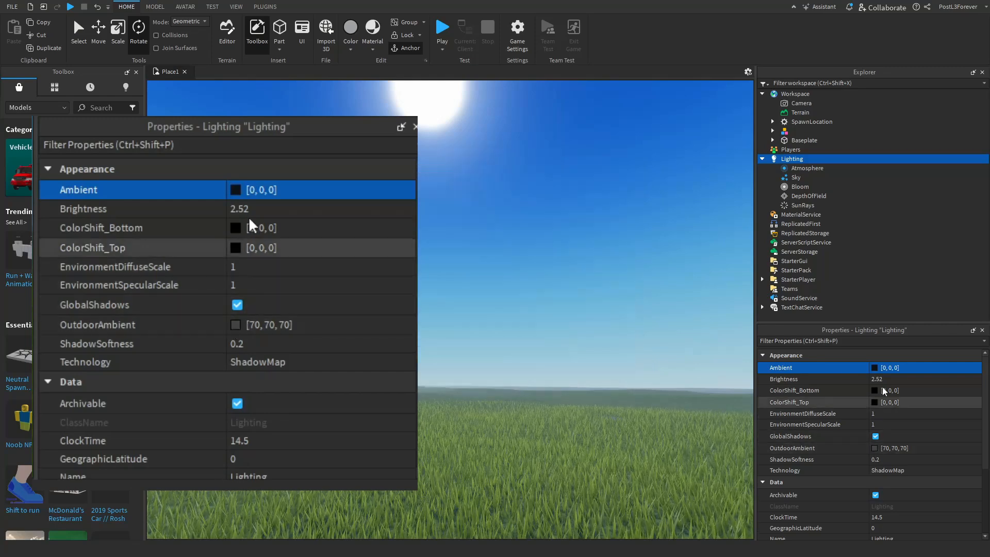
- Set the Lighting's OutdoorAmbient color to black (0, 0, 0) and its Brightness to 2.66
left_click(235, 325)
left_click_drag(613, 280, 611, 326)
left_click(559, 369)
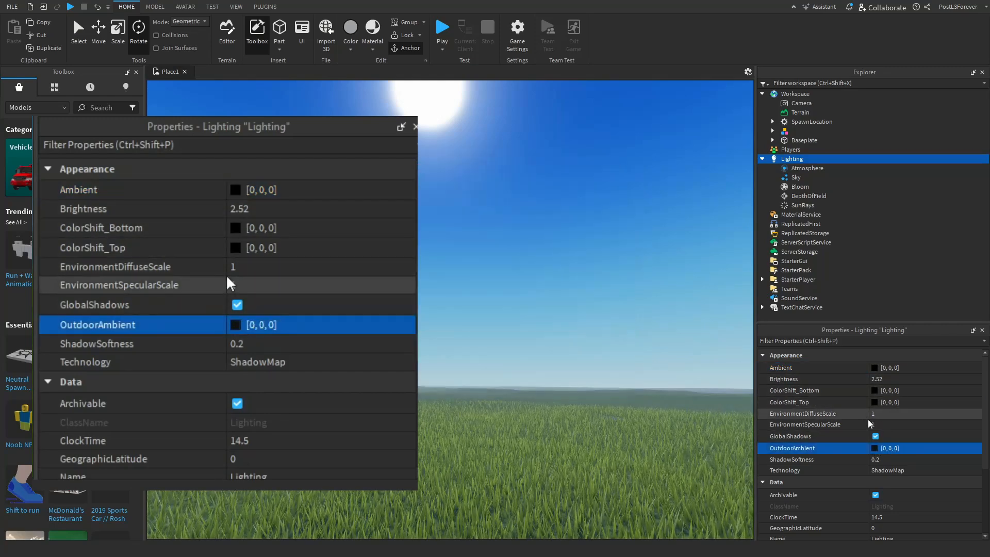
left_click(287, 209)
mouse_move(324, 208)
left_mouse_down()
mouse_move(309, 207)
mouse_move(320, 209)
left_mouse_up()
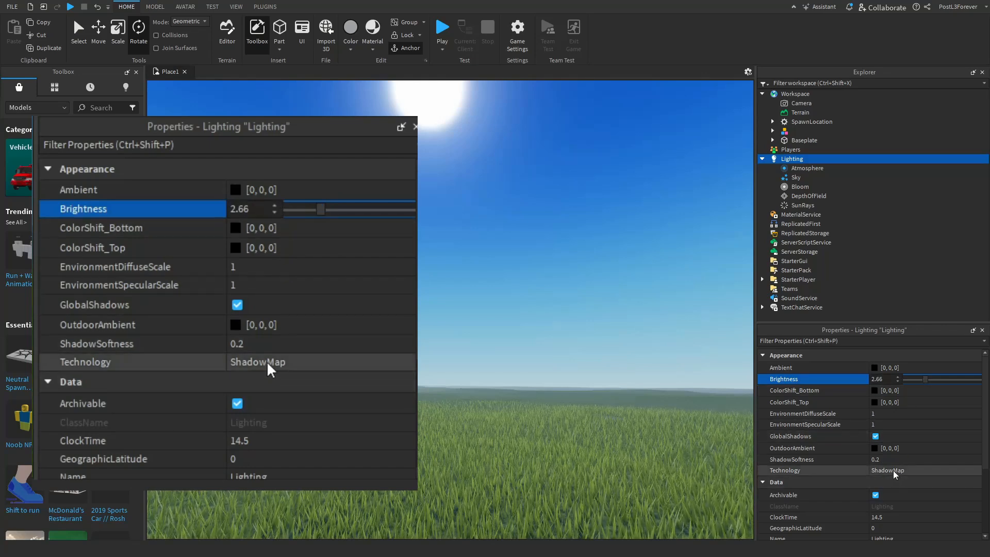
- Set the Lighting's ClockTime to 17.6 to bring the sun down near the horizon
scroll(895, 474, "down", 3)
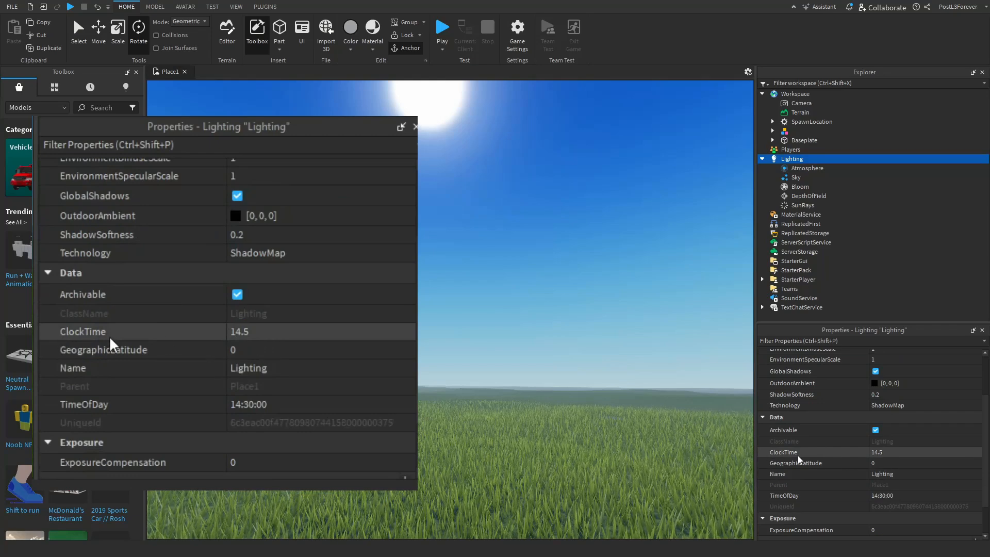
left_click(869, 454)
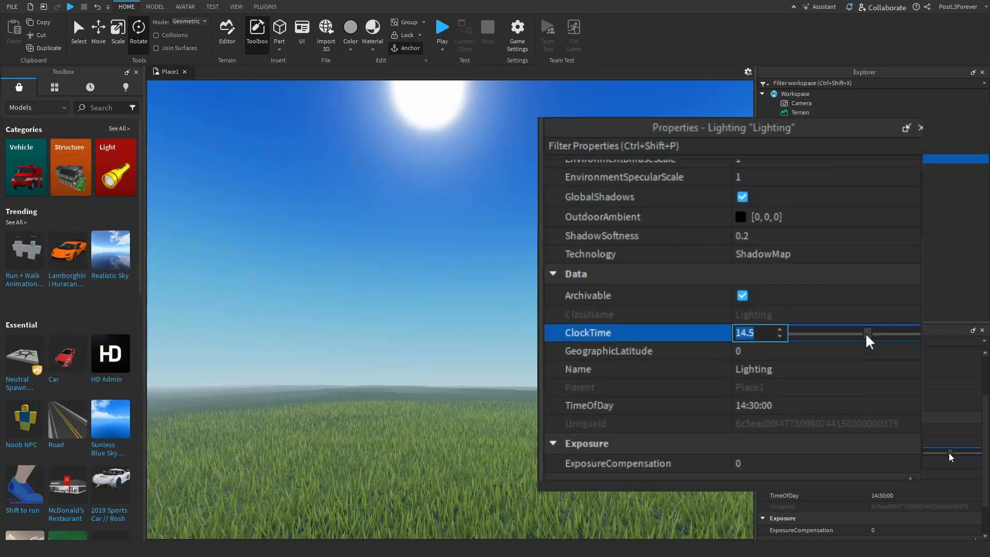
mouse_move(948, 453)
left_mouse_down()
mouse_move(958, 453)
mouse_move(950, 453)
left_mouse_up()
left_click_drag(844, 338, 883, 333)
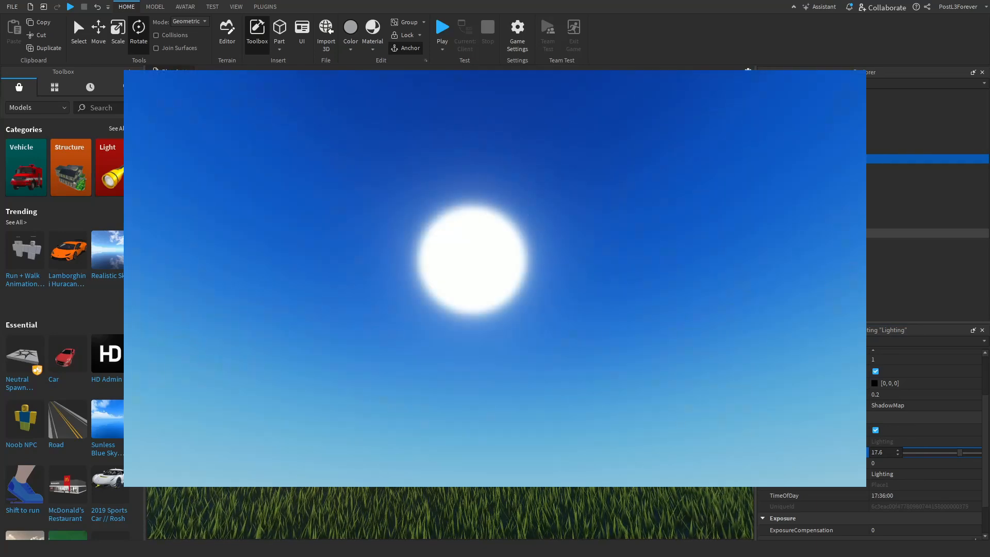
left_click(812, 299)
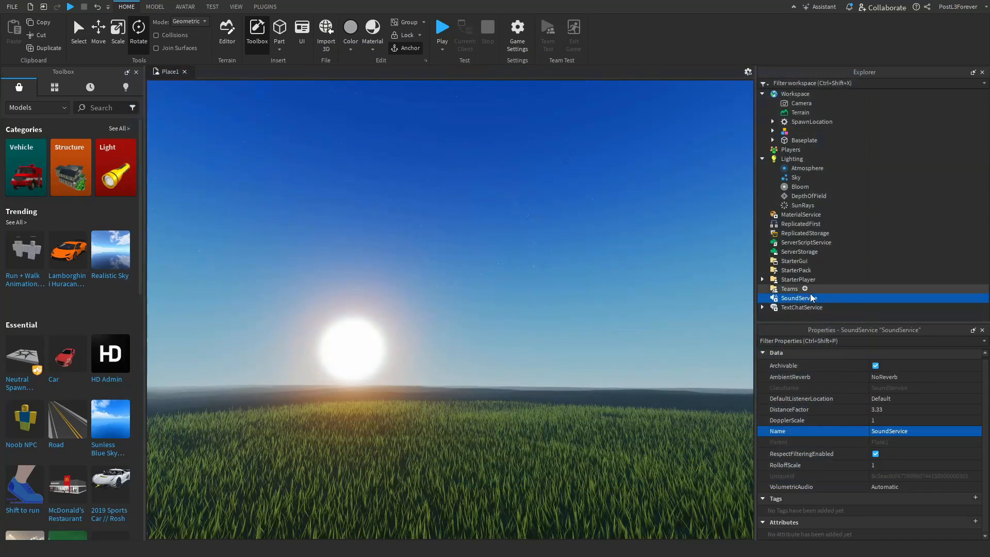
left_click(611, 305)
right_click_drag(611, 304, 463, 307)
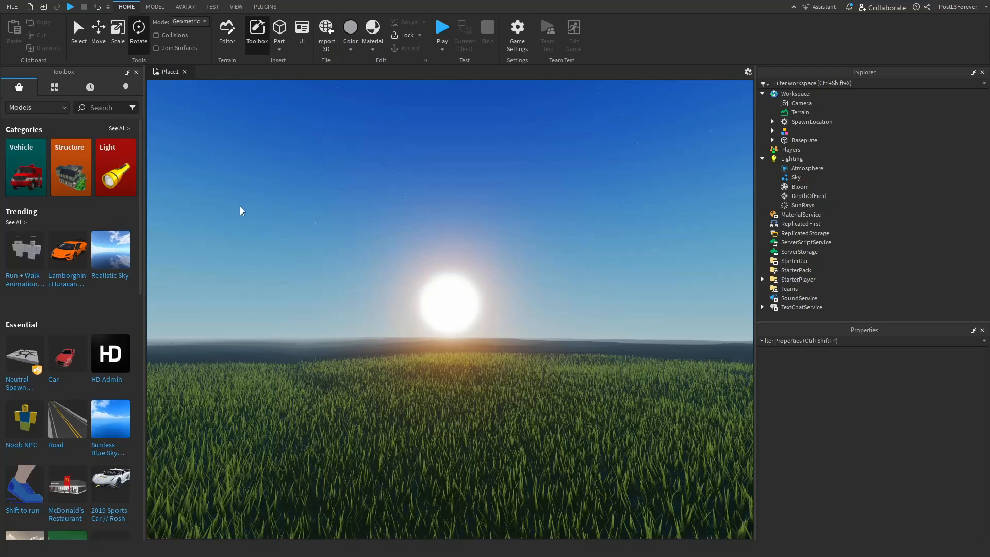
right_click_drag(290, 203, 289, 202)
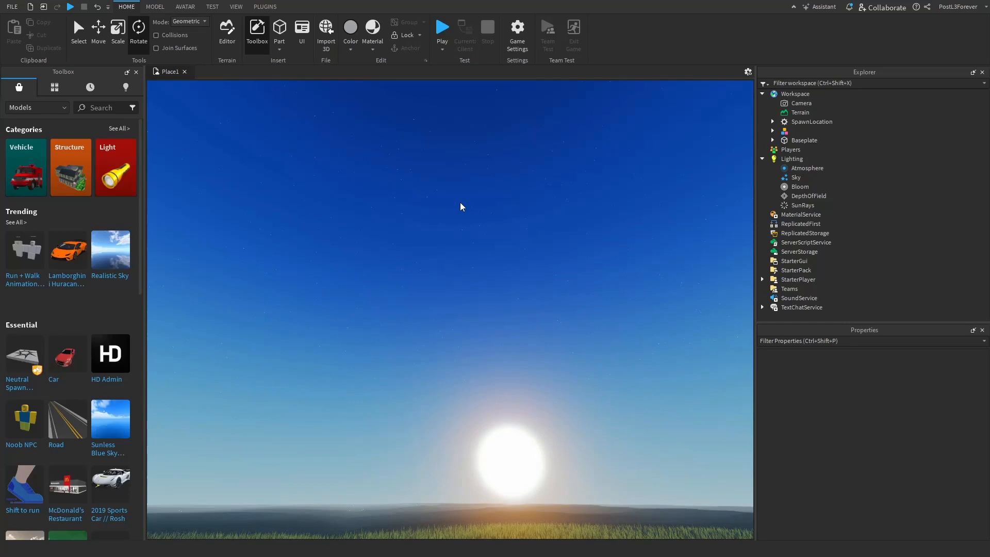
right_click_drag(461, 207, 459, 209)
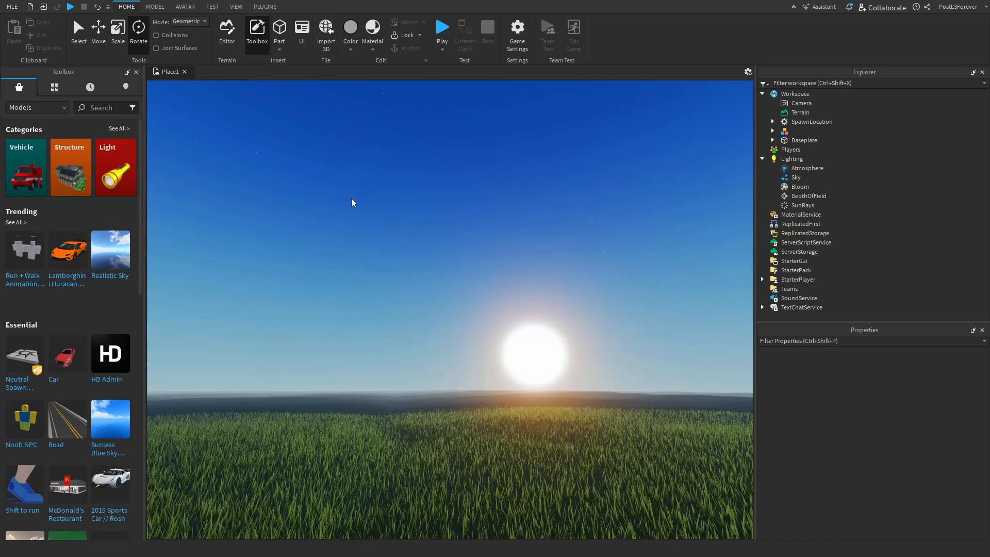
- Try out the Realistic Sky model in the scene and delete everything it inserted
mouse_move(120, 251)
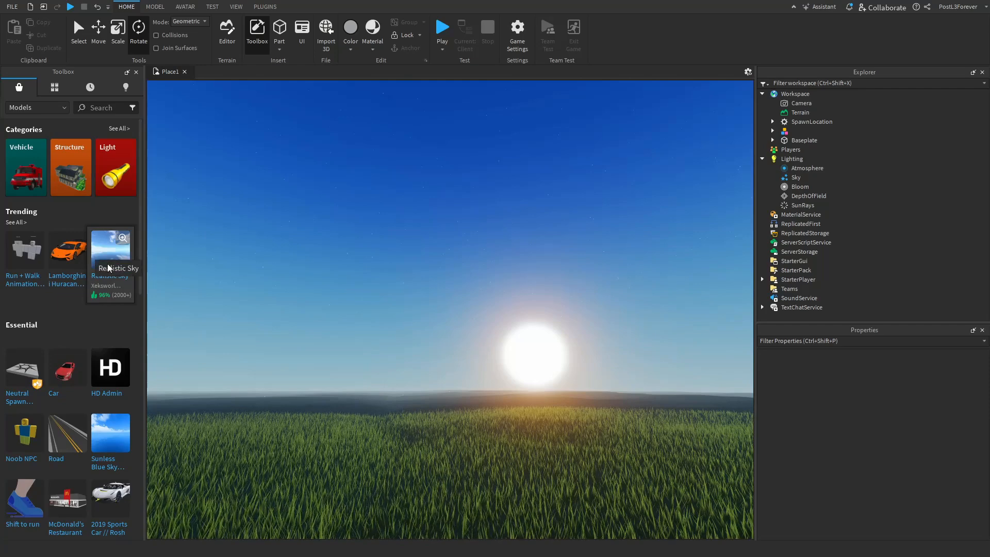
left_click(108, 253)
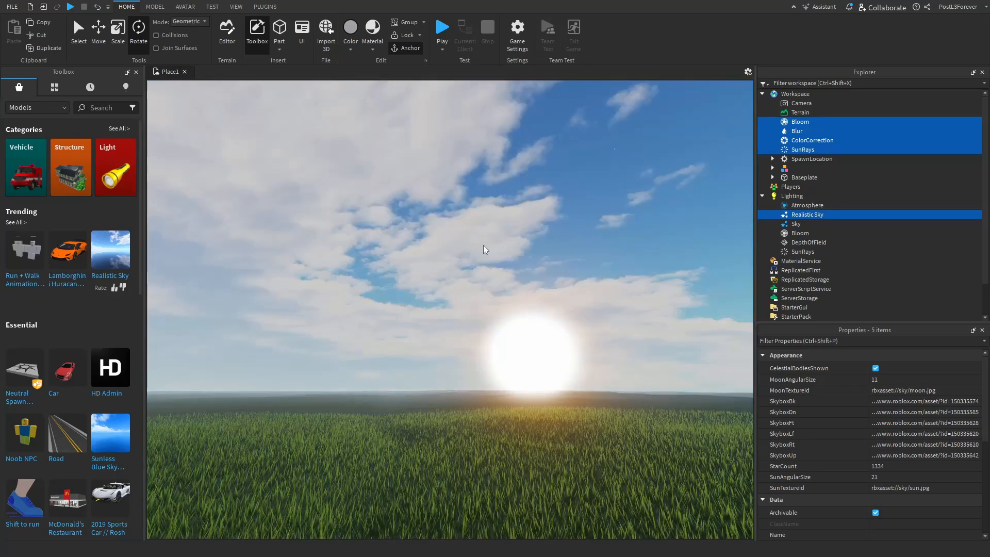
right_click_drag(481, 246, 481, 245)
key("Delete")
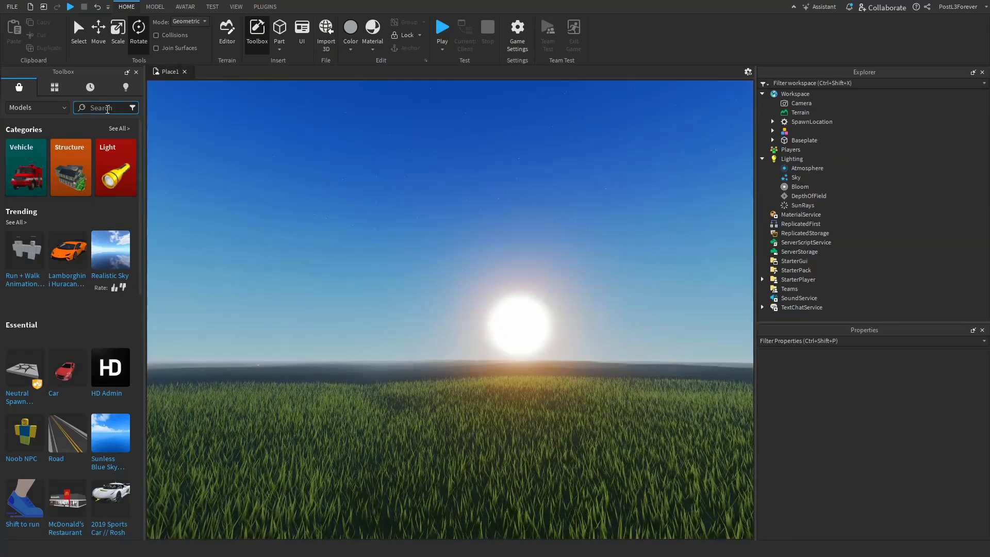
- Search the model library for "sky" and insert the Sunless Blue Sky model
left_click(107, 109)
type("sky")
key("Return")
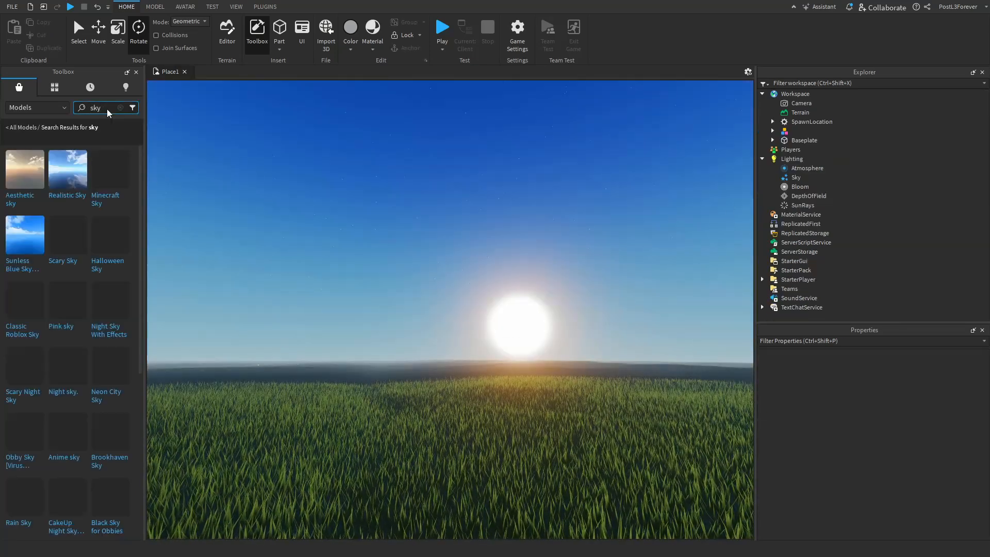
left_click(18, 244)
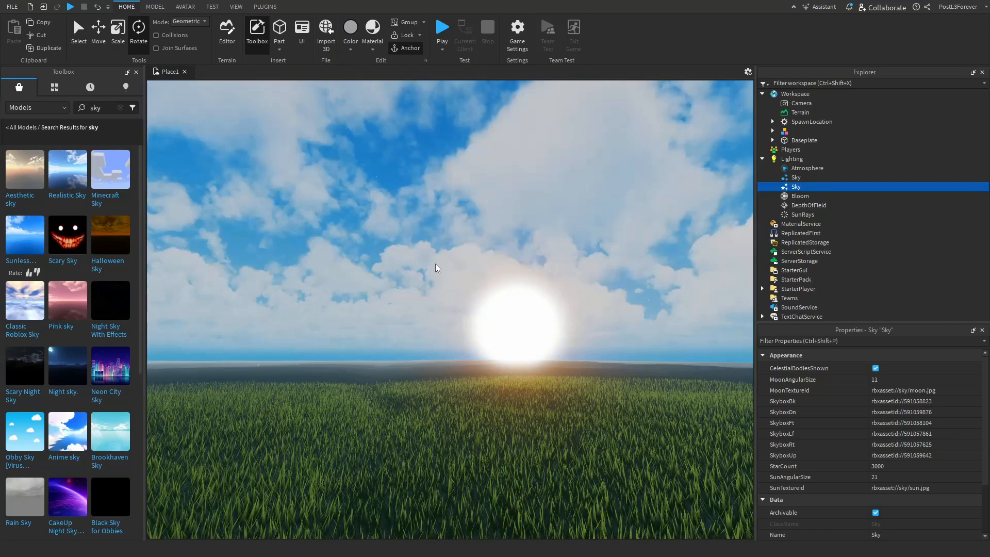
right_click_drag(438, 264, 447, 267)
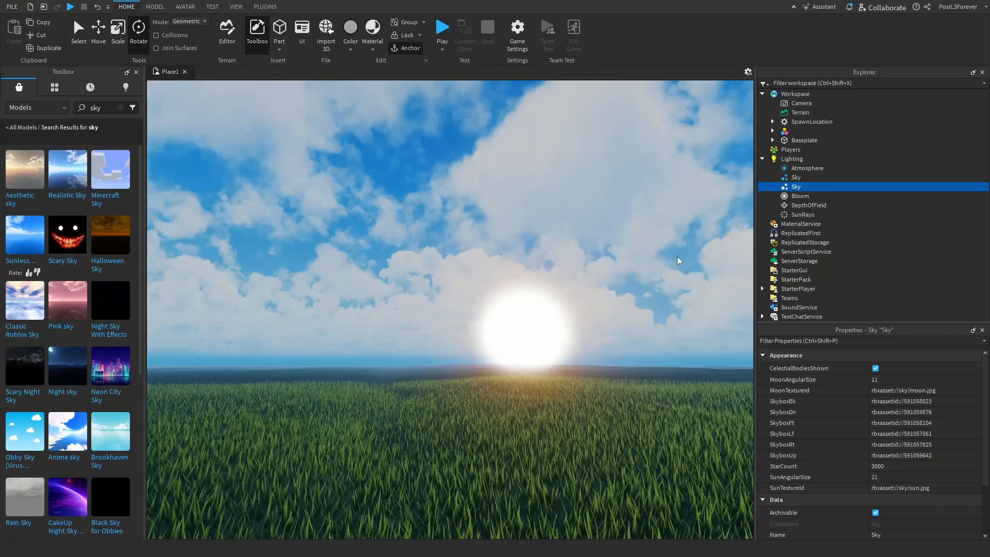
- Delete the original Sky object from Lighting, keeping only the inserted cloudy one
right_click(790, 178)
left_click(818, 240)
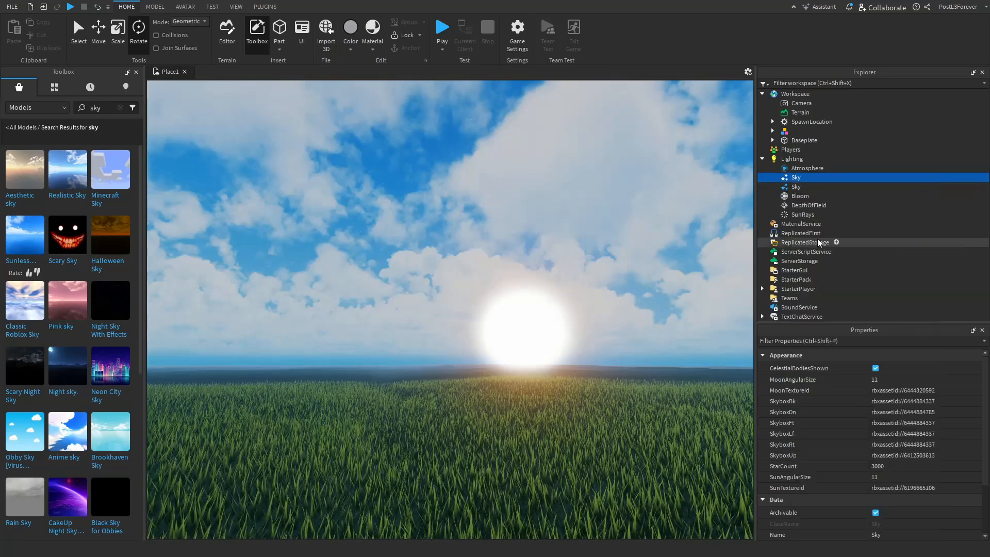
left_click(789, 177)
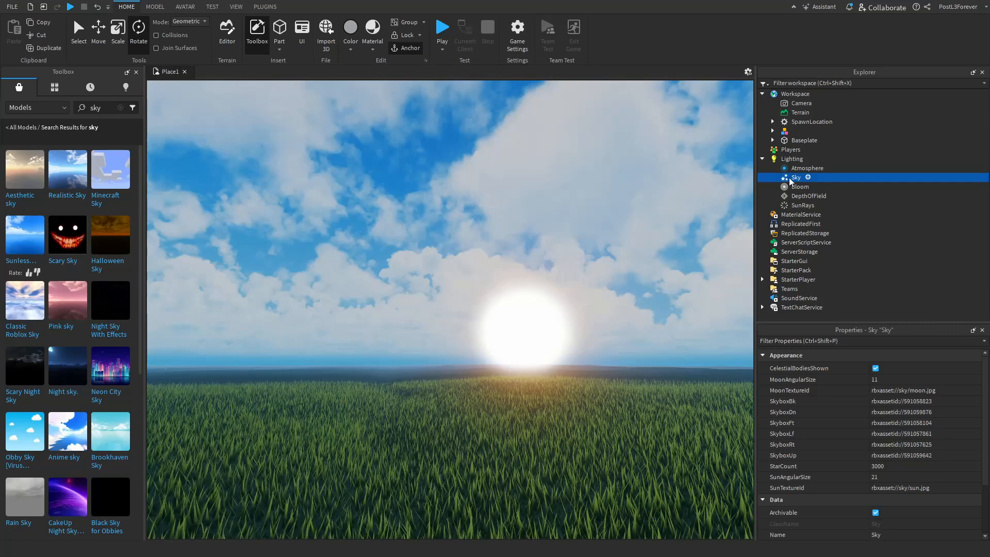
left_click(787, 185)
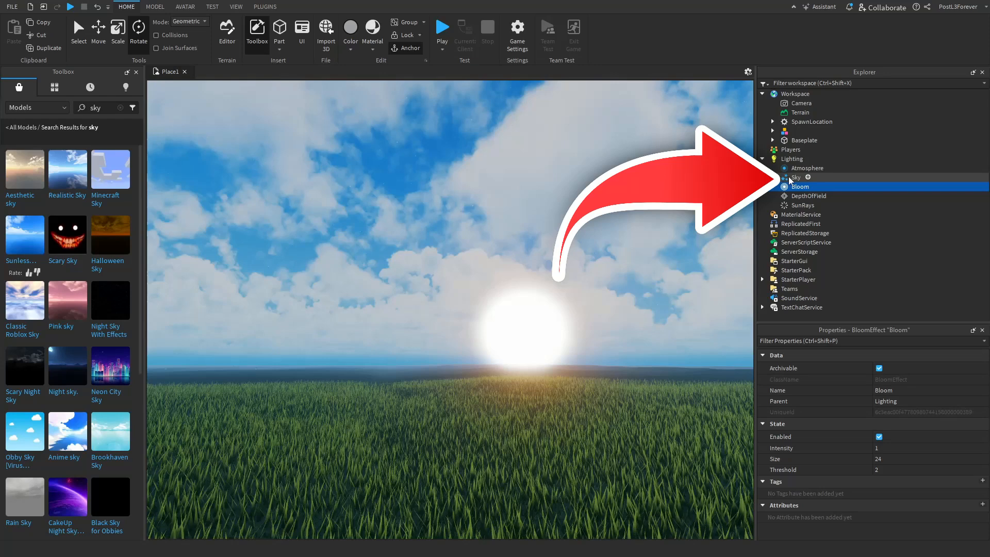
- Shrink the sun of the remaining Sky by trying a SunAngularSize of 4 and settling on 6
left_click(788, 176)
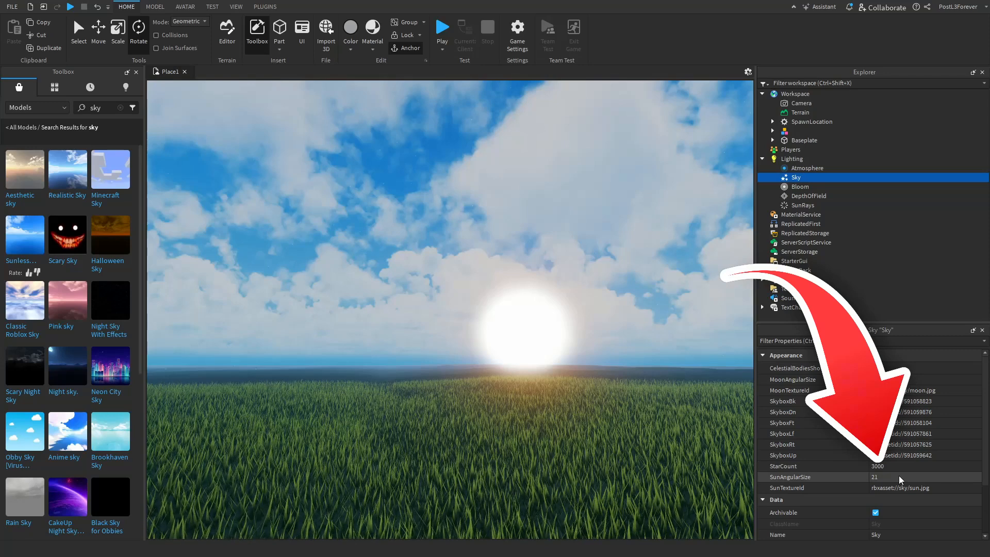
left_click(932, 477)
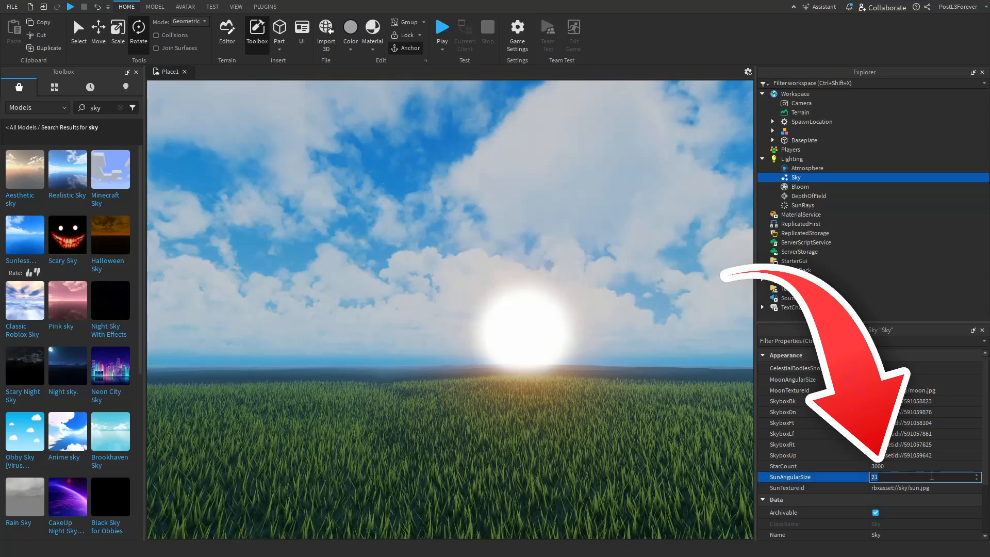
type("4")
key("Return")
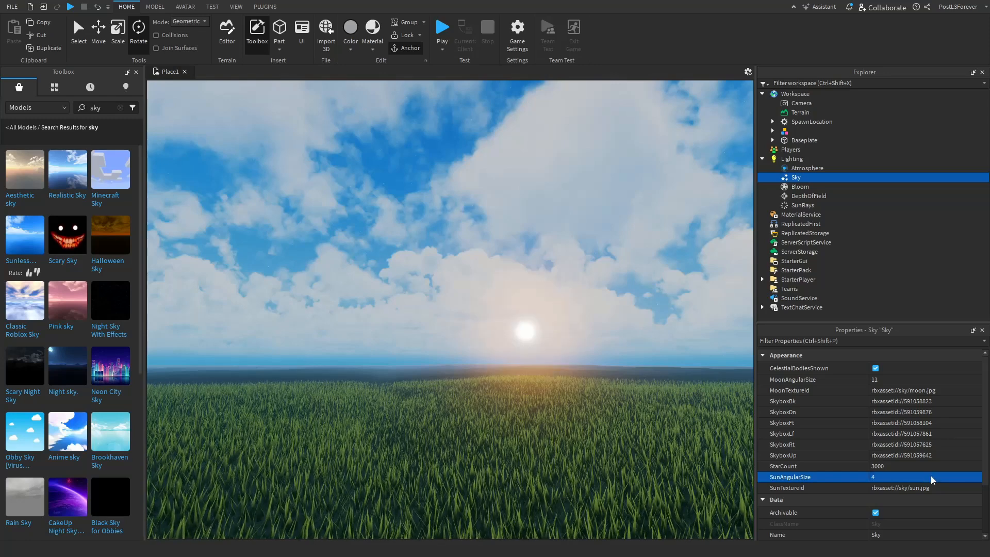
right_click_drag(552, 409, 559, 413)
left_click(882, 477)
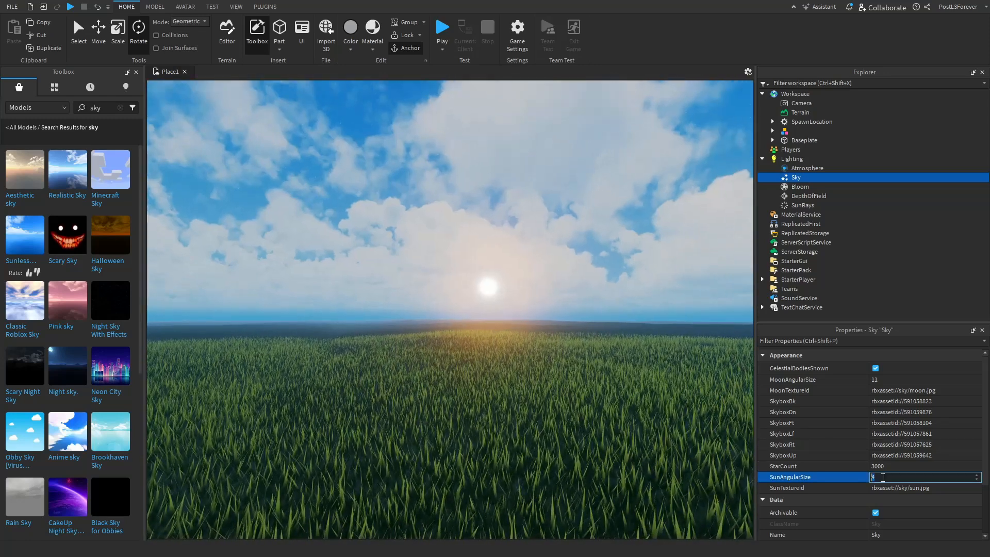
type("6")
key("Return")
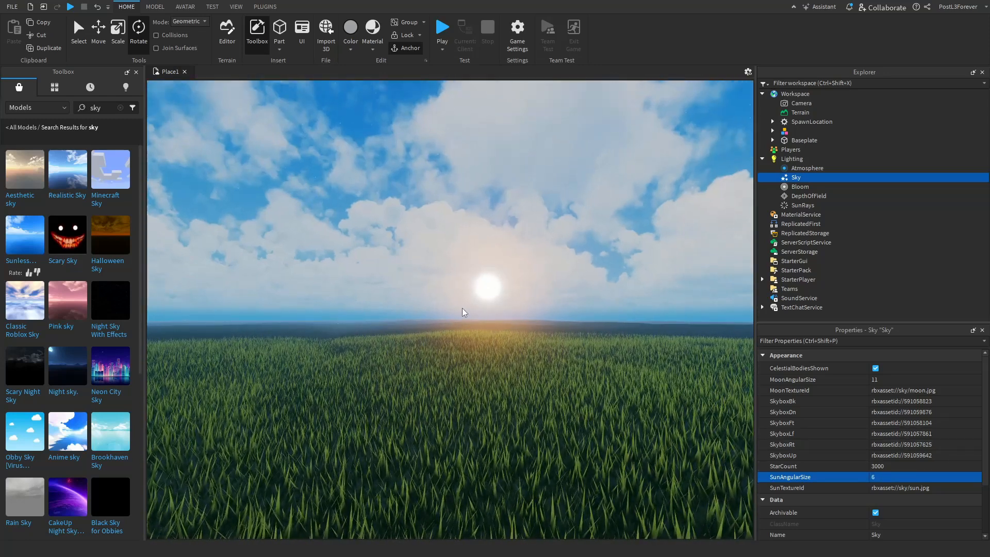
scroll(509, 333, "up", 2)
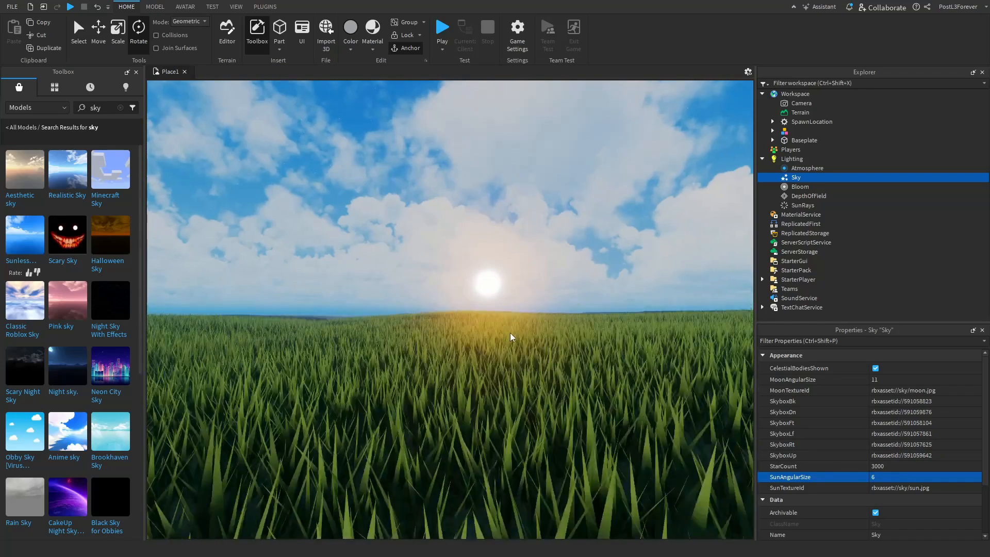
- Try SunAngularSize values of 40 and 60 on the Sky and return it to 6
left_click(887, 478)
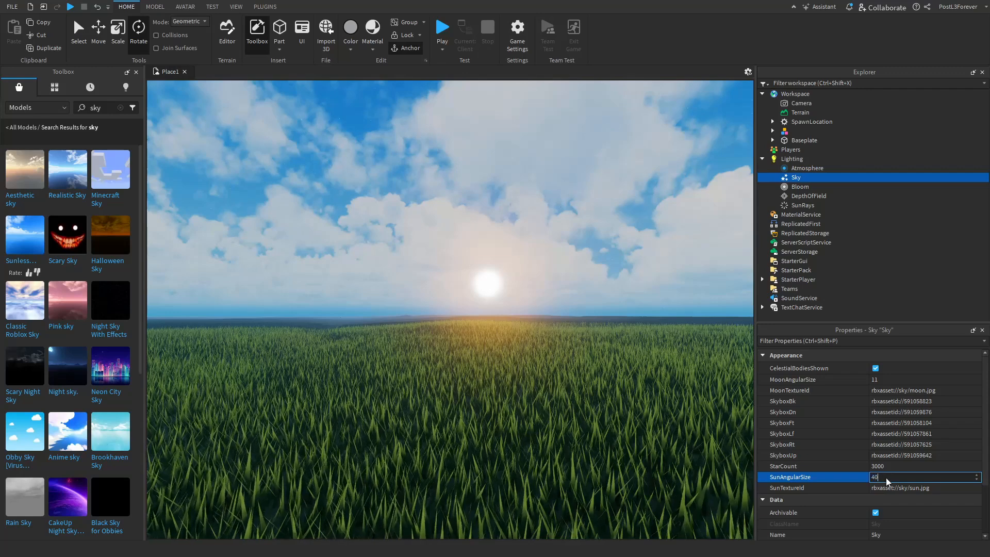
key("Return")
left_click(886, 478)
type("60")
key("Return")
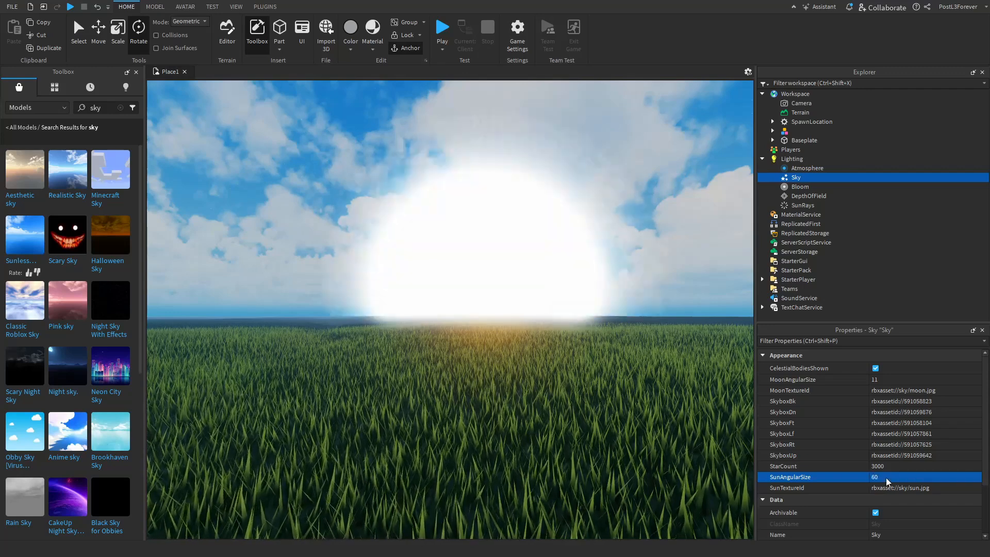
left_click(886, 478)
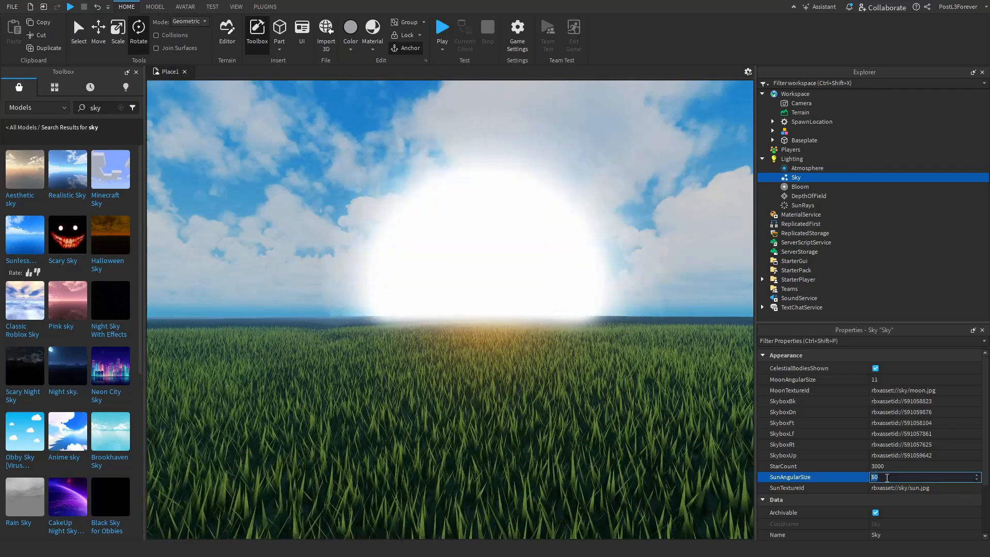
type("6")
key("Return")
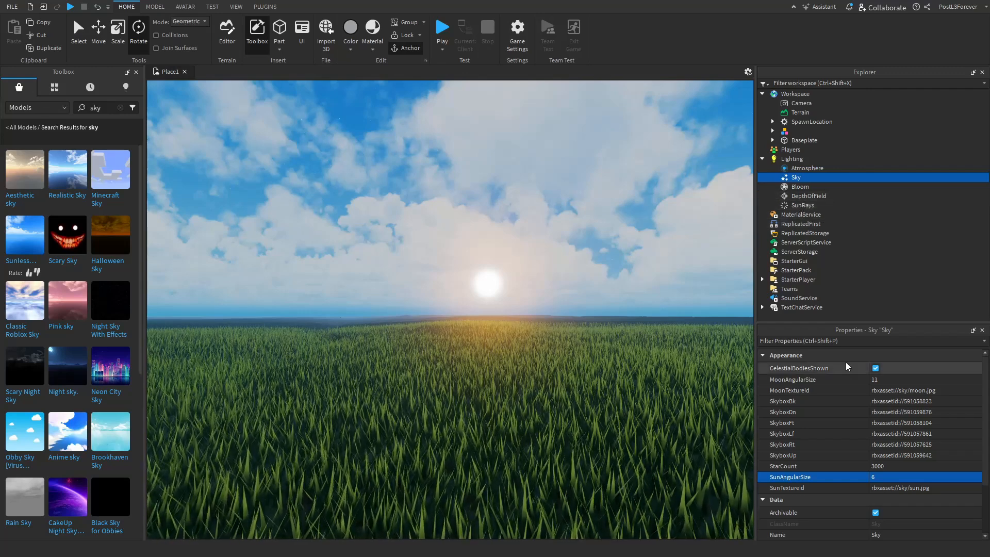
- Strengthen the SunRays effect in Lighting by setting Intensity to 0.113 and Spread to 0.32, leaving it enabled
left_click(802, 206)
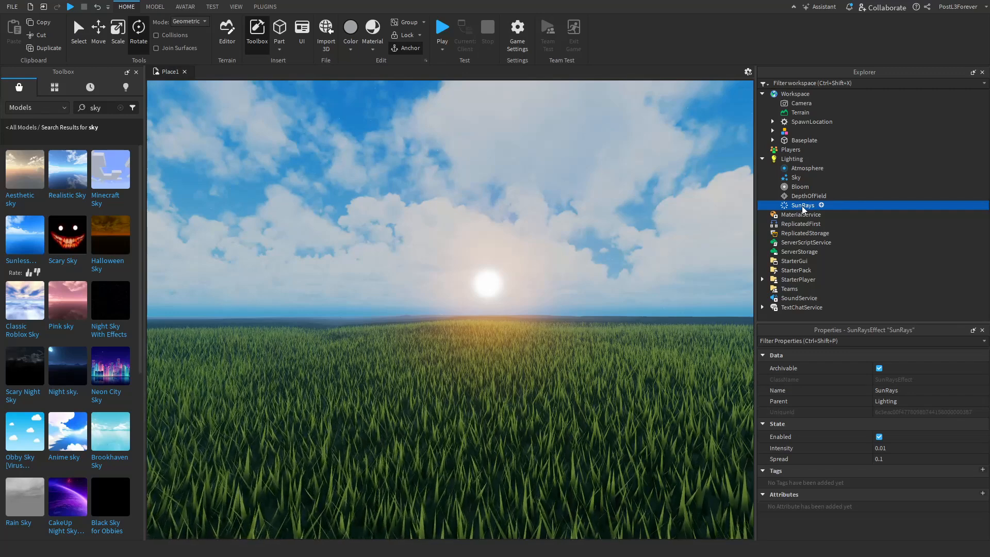
double_click(879, 437)
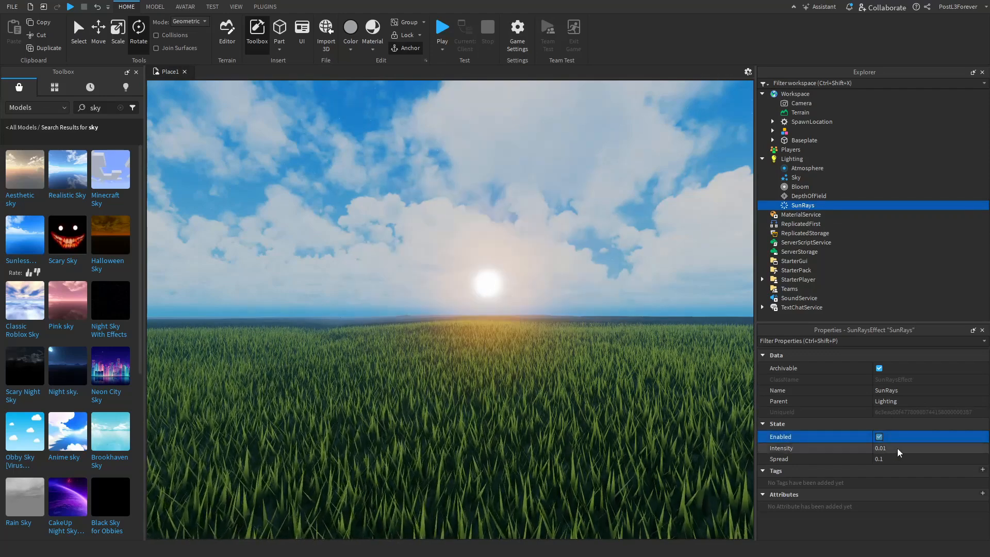
left_click(897, 449)
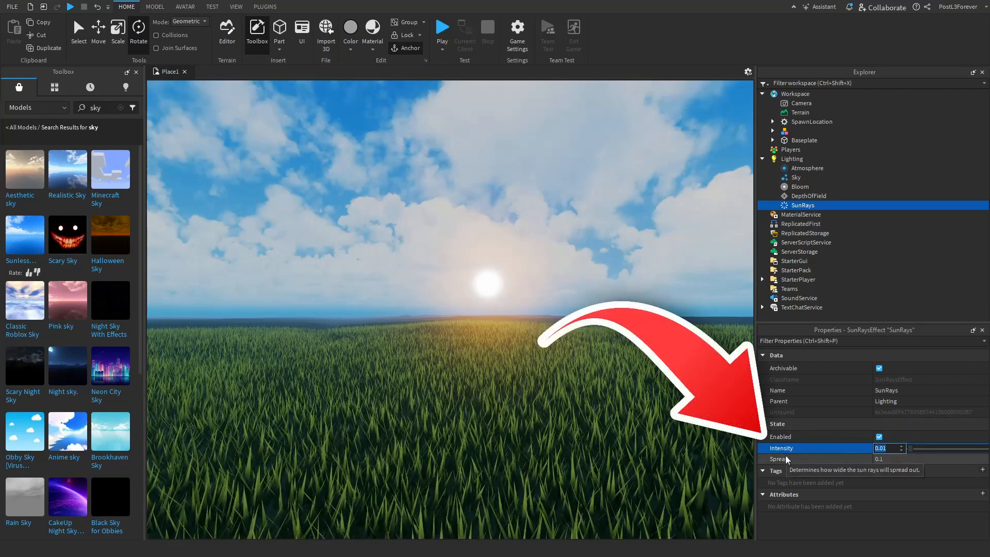
mouse_move(910, 449)
left_mouse_down()
mouse_move(983, 449)
mouse_move(930, 449)
mouse_move(937, 459)
mouse_move(974, 460)
mouse_move(919, 450)
left_mouse_up()
left_click(918, 458)
left_click(937, 448)
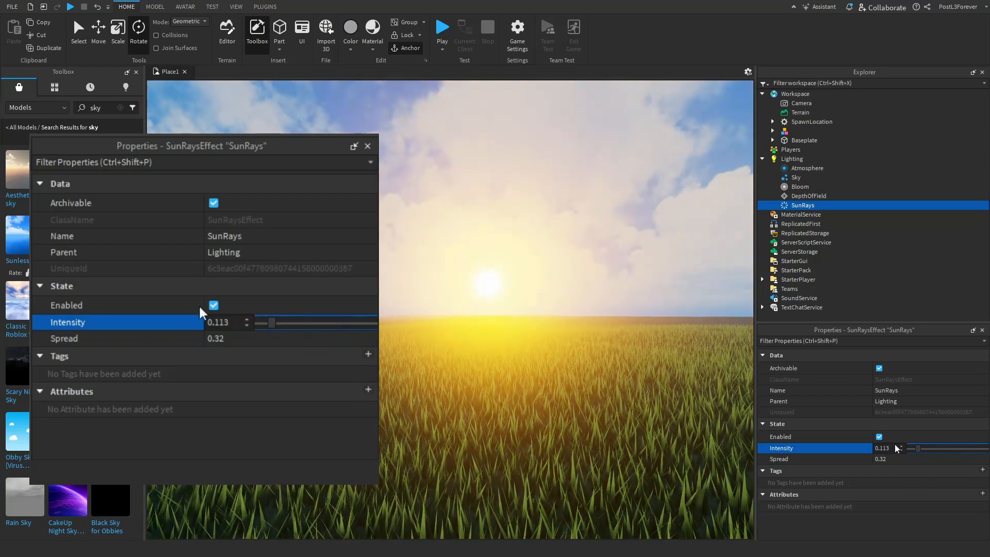
- Set the SunRays effect's Spread to 0.5 and its Intensity to 0.1, then deselect it
right_click_drag(587, 354, 583, 348)
left_click(930, 458)
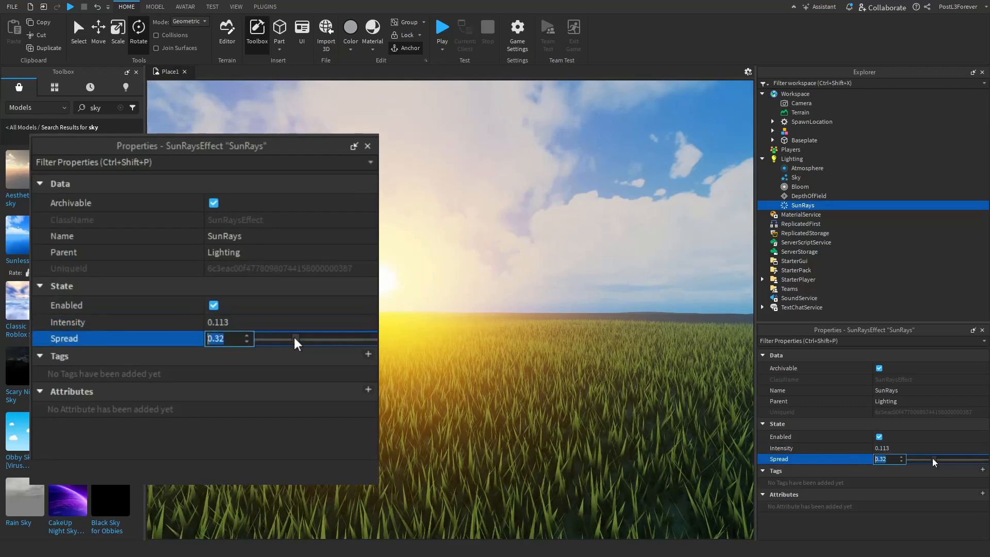
mouse_move(930, 459)
left_mouse_down()
mouse_move(914, 459)
mouse_move(949, 459)
left_mouse_up()
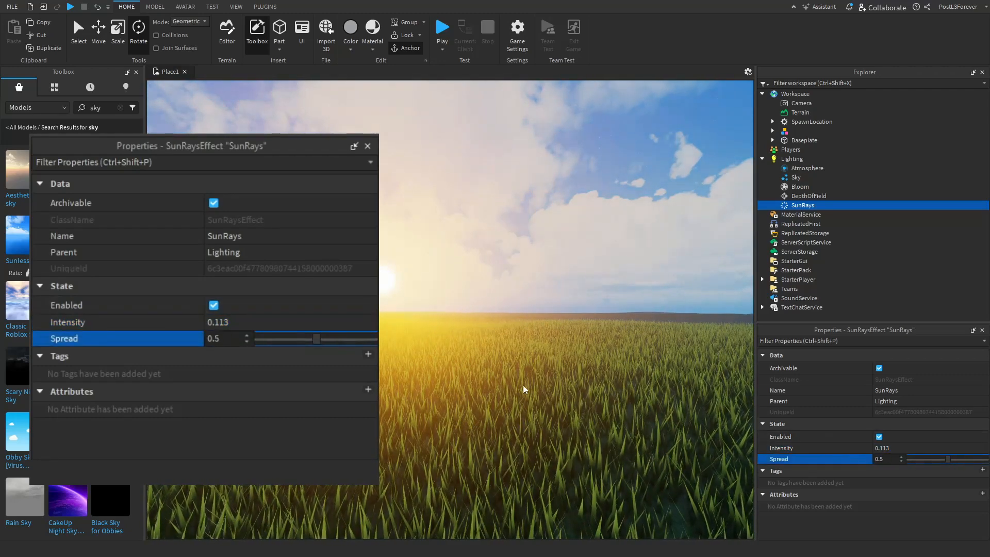
right_click_drag(523, 385, 495, 369)
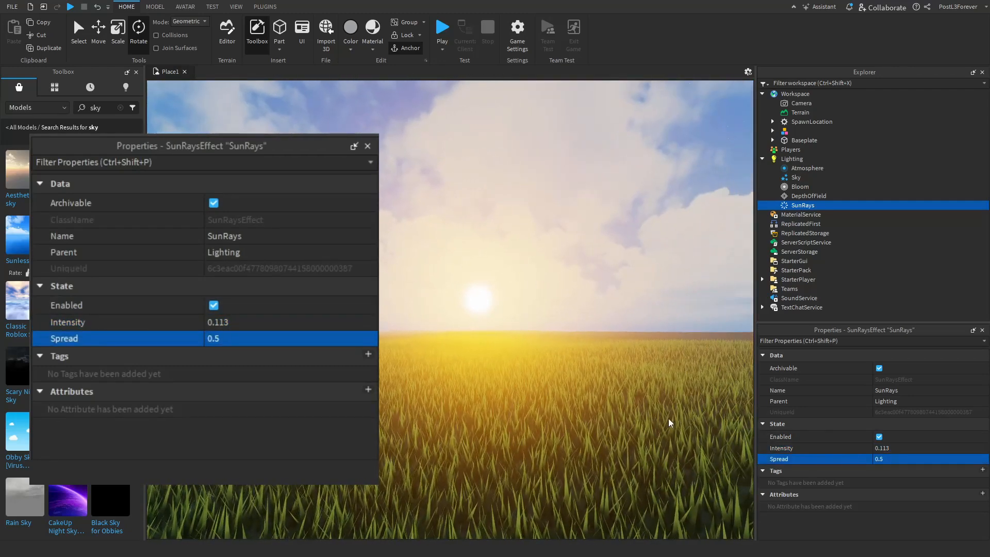
left_click(260, 323)
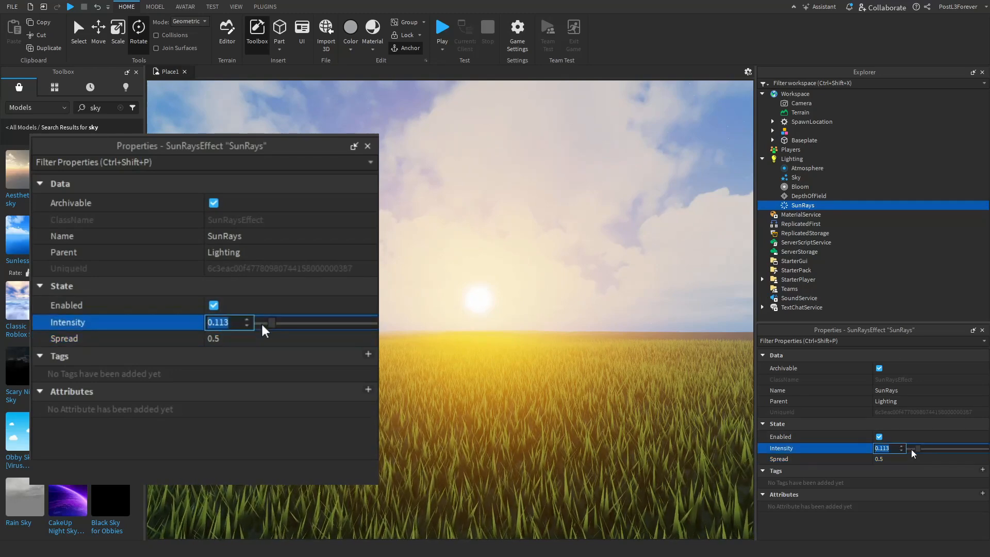
type("0.1")
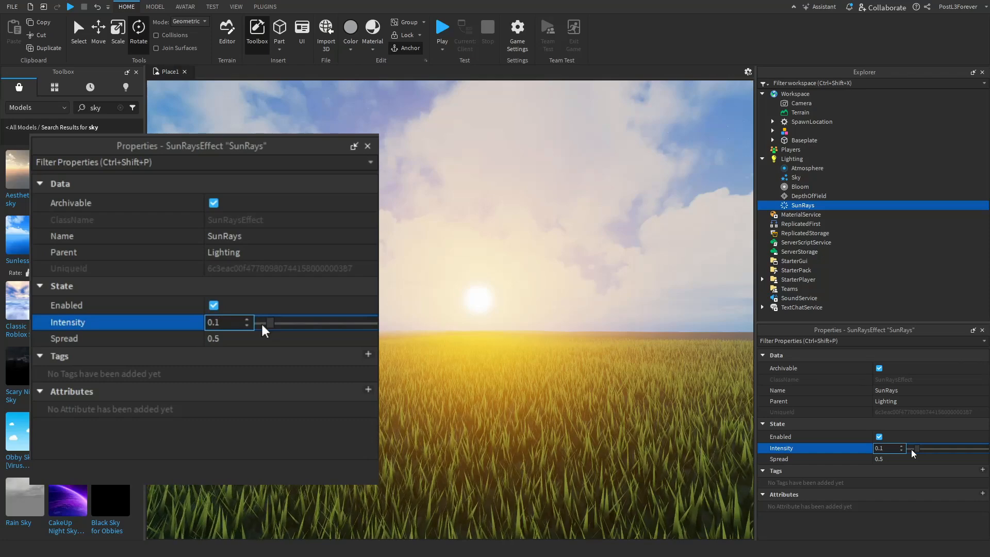
key("Return")
left_click(535, 376)
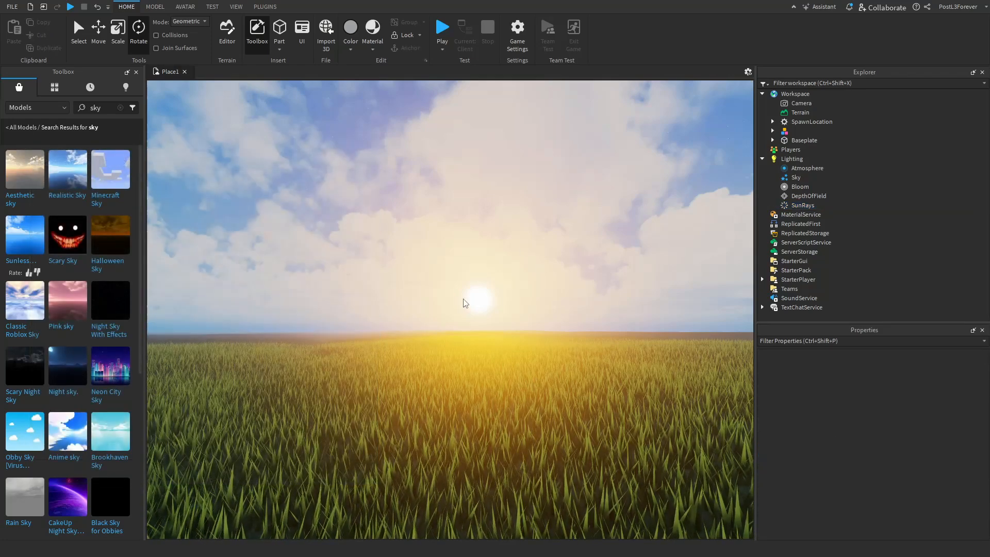
- Search the Toolbox models for "trees" and insert Realistic Trees, grouped as a single model
right_click_drag(462, 303, 463, 303)
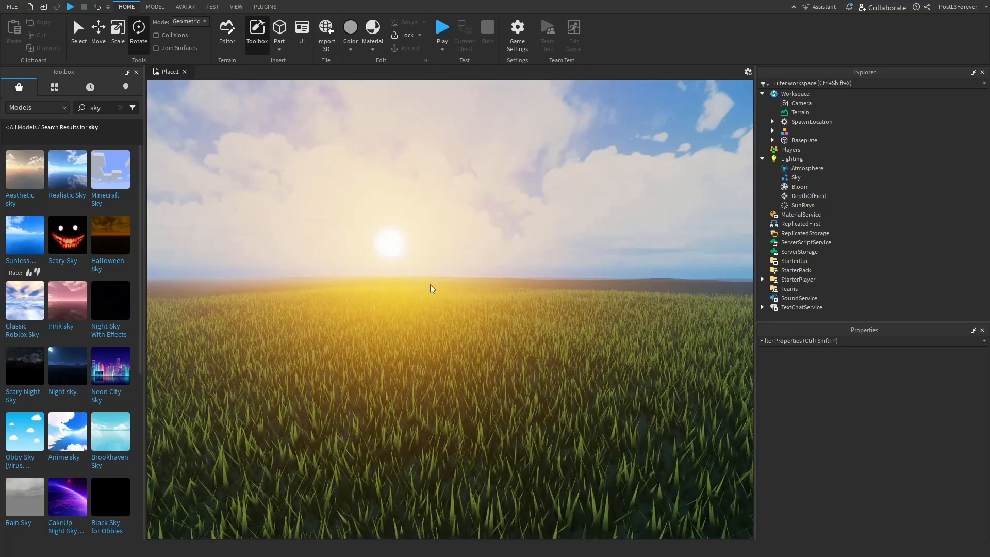
right_click_drag(430, 281, 432, 281)
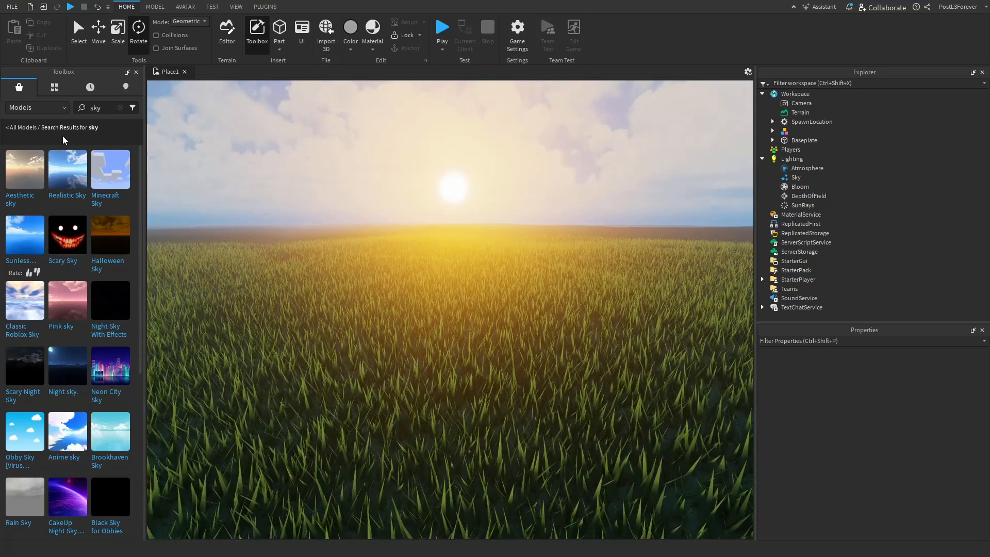
left_click(108, 108)
left_click(108, 108)
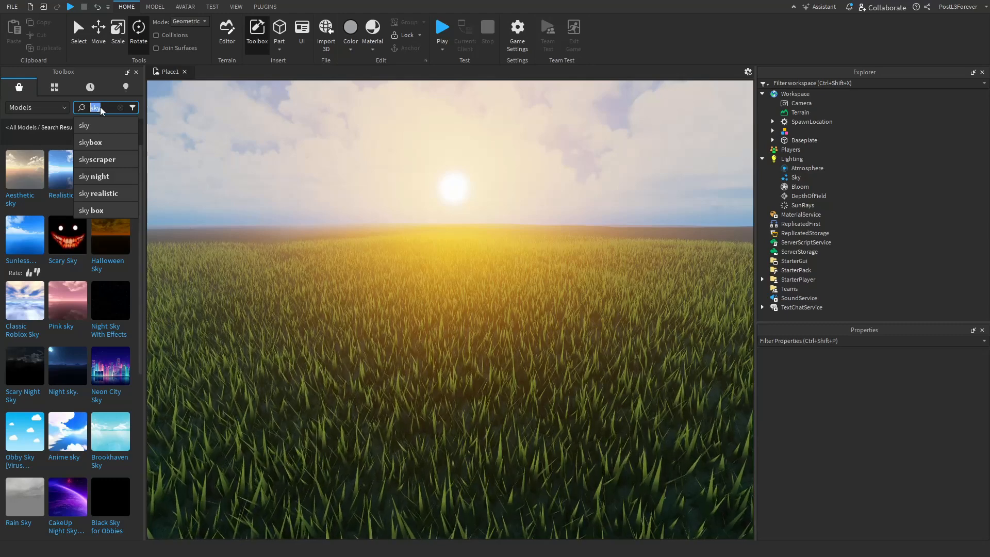
type("trees")
key("Return")
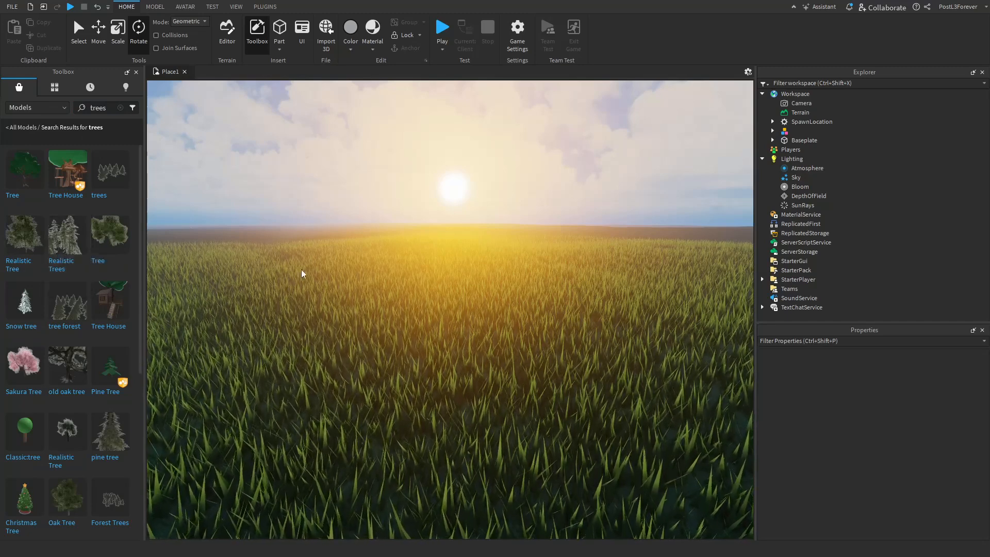
left_click(65, 234)
key("ctrl+g")
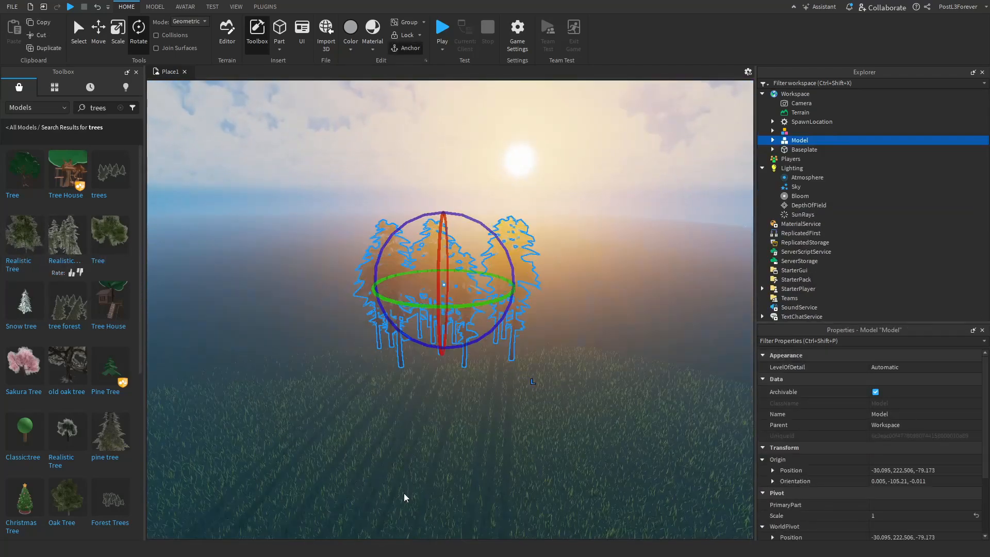
- Lower the inserted tree group onto the grassy terrain, to a Y position of about 213.4
key("ctrl+2")
left_click_drag(451, 180, 452, 202)
scroll(457, 376, "up", 5)
right_click_drag(456, 375, 456, 373)
scroll(456, 372, "down", 5)
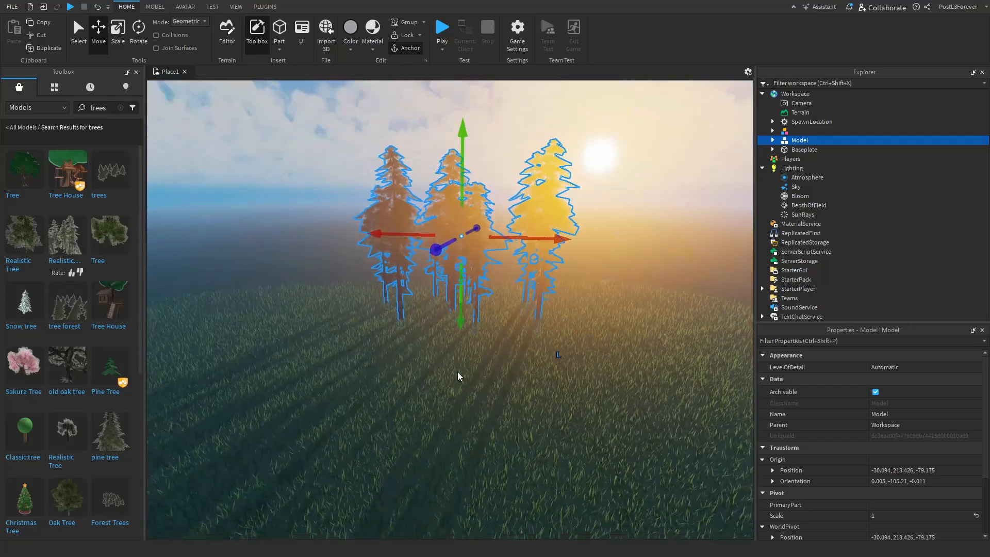
- Duplicate the tree group and move the copy across the terrain, away from the original
key("ctrl+d")
left_click_drag(437, 251, 488, 244)
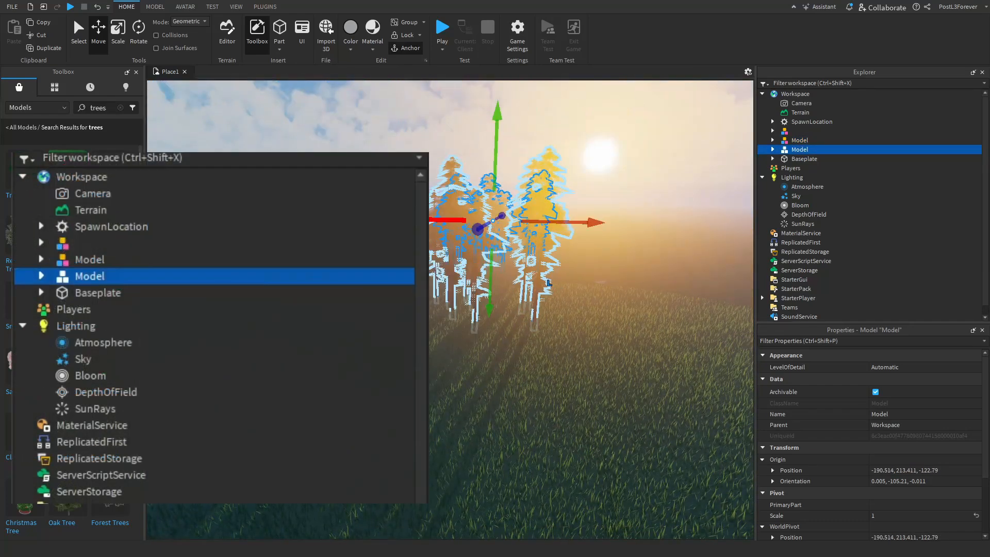
left_click_drag(404, 219, 245, 217)
left_click(394, 227)
- Inspect the original tree Model's contents by expanding it and selecting all its Mesh_AlpTrees4 children
left_click(536, 221)
key("w")
right_click_drag(536, 221, 670, 248)
left_click(772, 140)
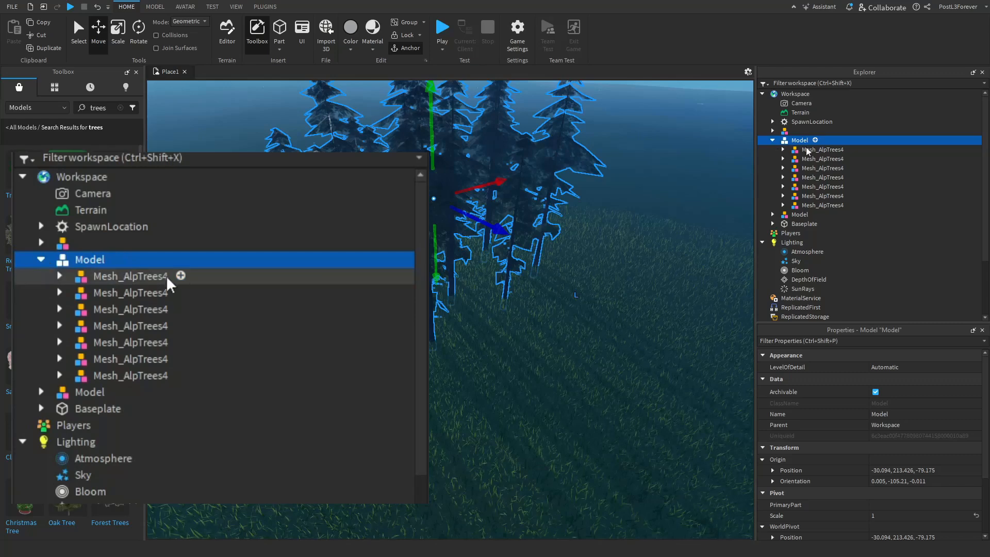
left_click_drag(864, 146, 867, 166)
left_click_drag(867, 195, 867, 205)
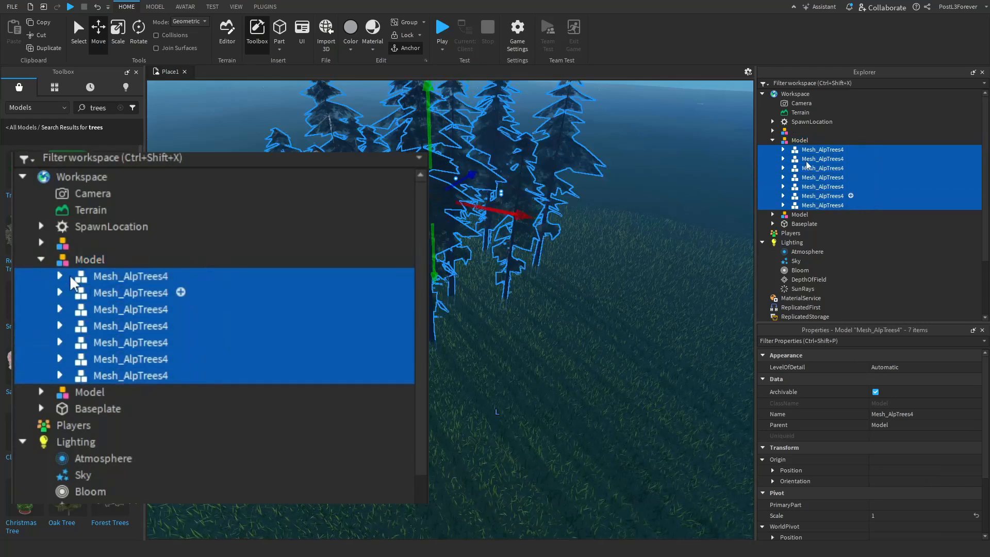
left_click(772, 140)
- Duplicate the original tree Model and move the copy to about -68.0, 213.4, 60.3
left_click(593, 217)
left_click(508, 207)
right_click_drag(508, 207, 475, 193)
key("s")
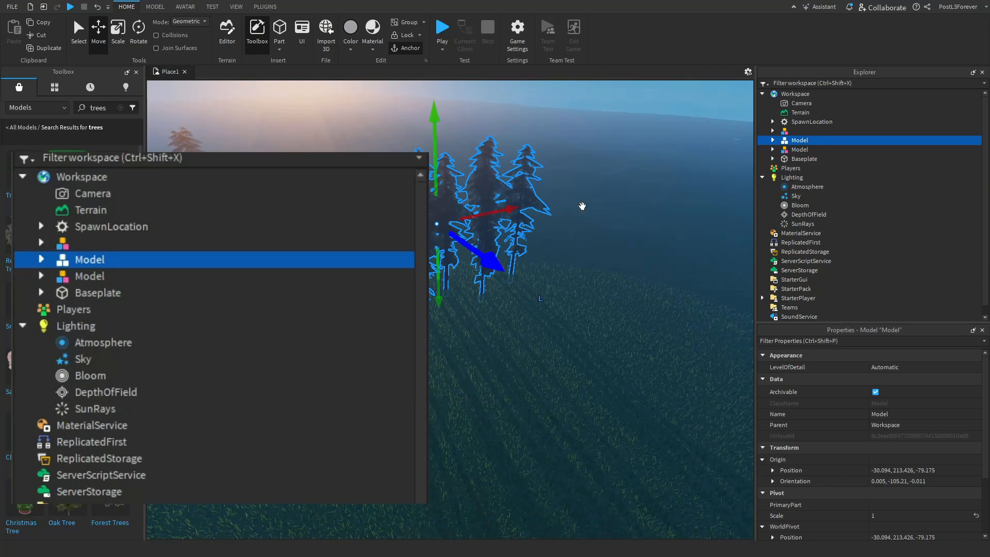
right_click(796, 140)
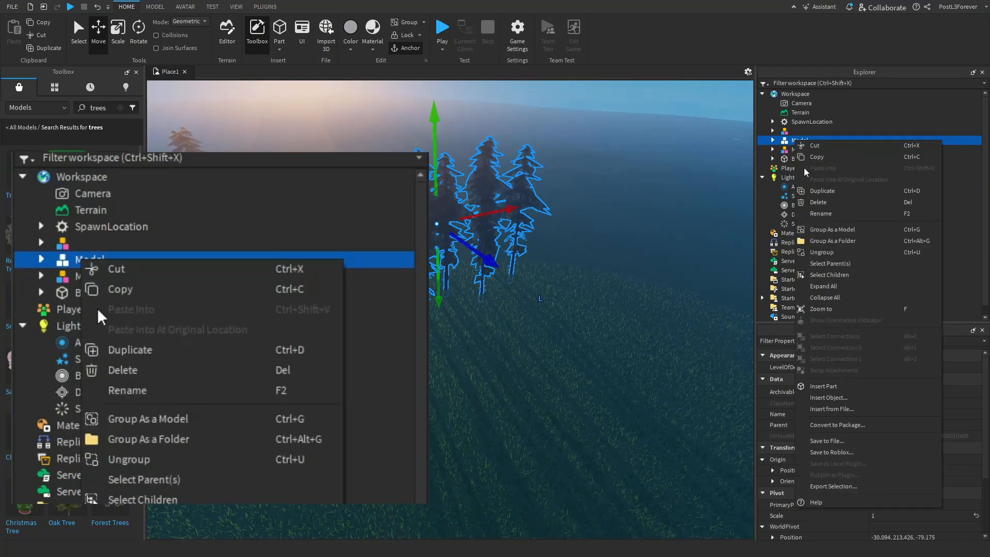
left_click(820, 192)
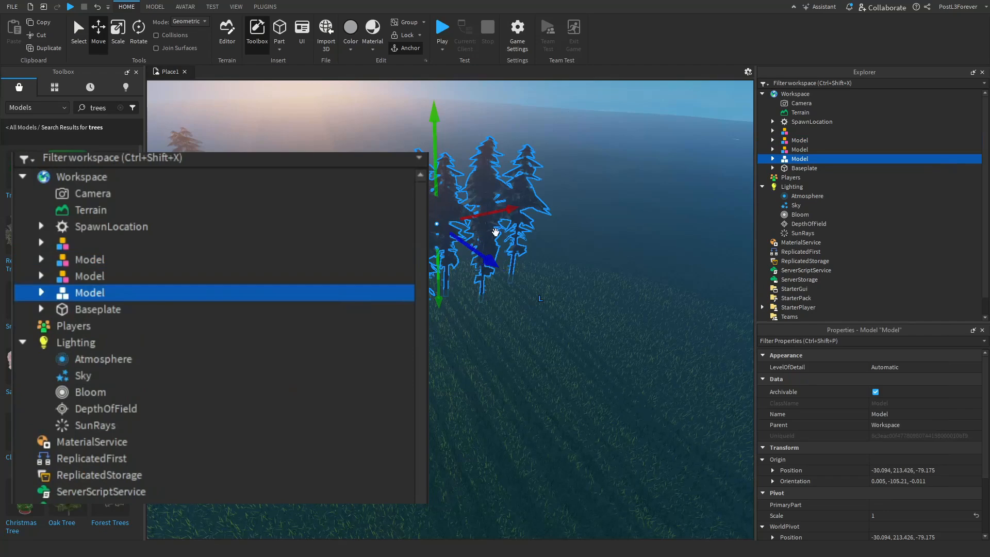
left_click_drag(500, 212, 540, 231)
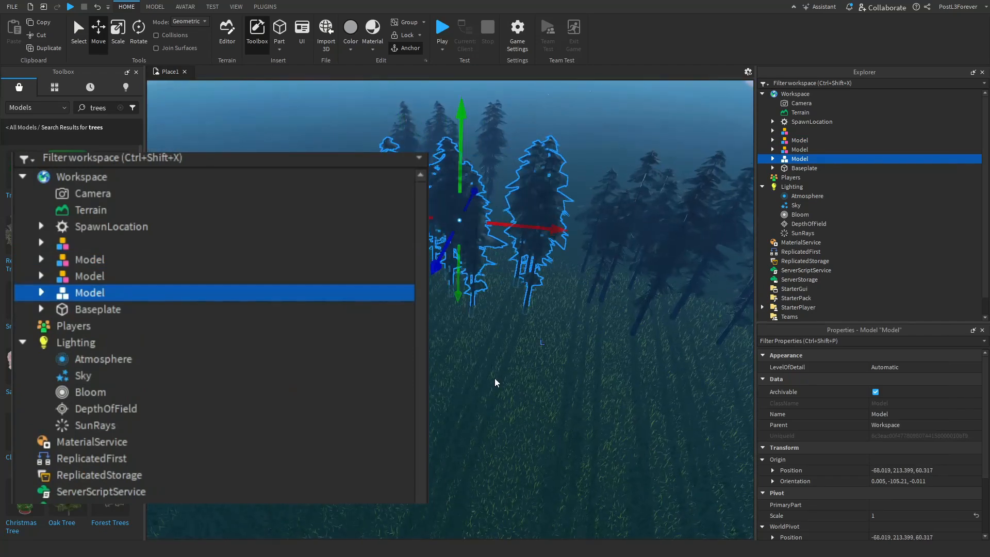
- Duplicate the newest tree group and shift that copy to an open spot on the terrain
left_click(494, 378)
left_click(478, 235)
key("ctrl+d")
left_click_drag(455, 224, 508, 205)
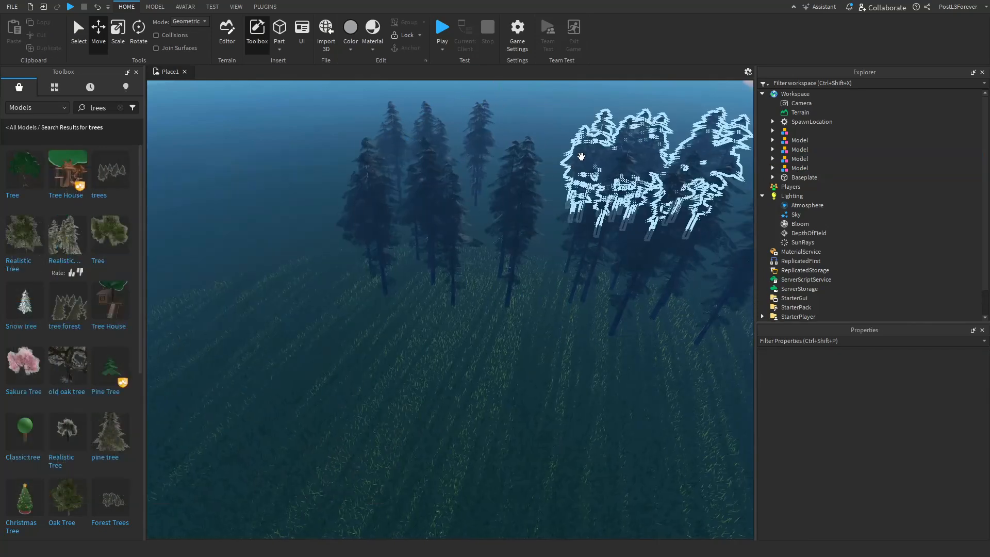
- Select the outlying tree group and move it to adjust its spacing from the other trees
left_click(580, 168)
left_click(583, 138)
left_click_drag(547, 163, 515, 164)
left_click(512, 382)
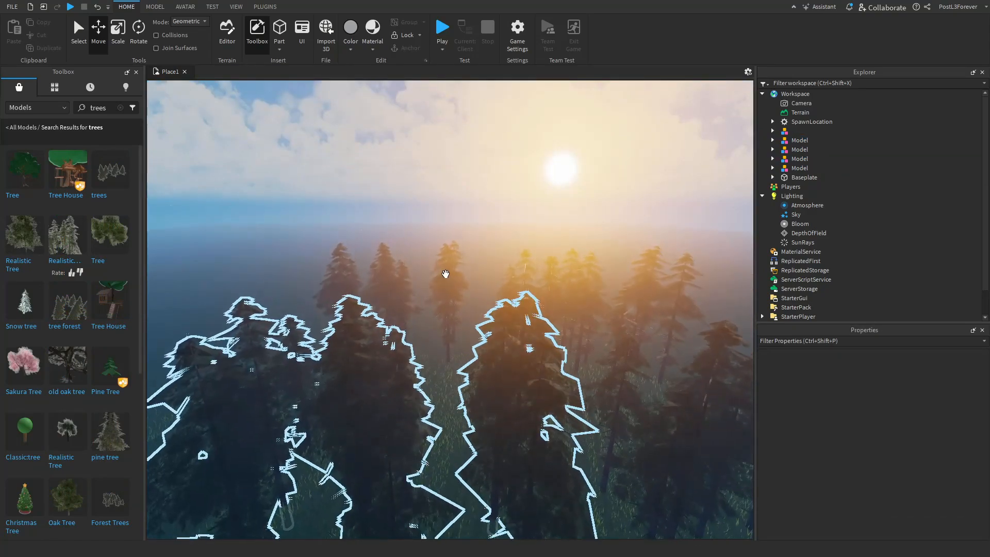
- Reposition the third tree Model to about -85.4, 213.4, 55.6 and rotate it to a Y orientation of about -115.2°
scroll(445, 274, "up", 6)
right_click_drag(445, 274, 395, 317)
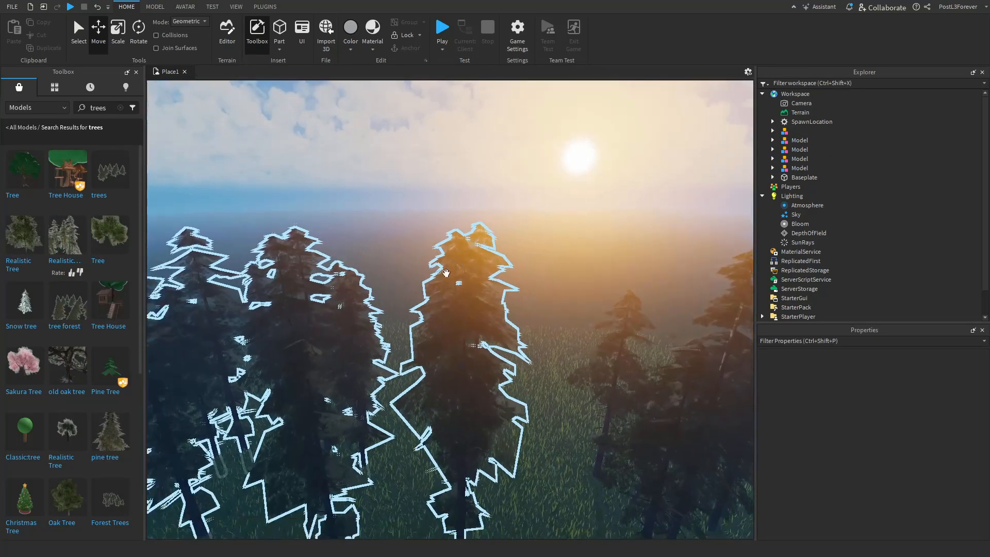
left_click(396, 317)
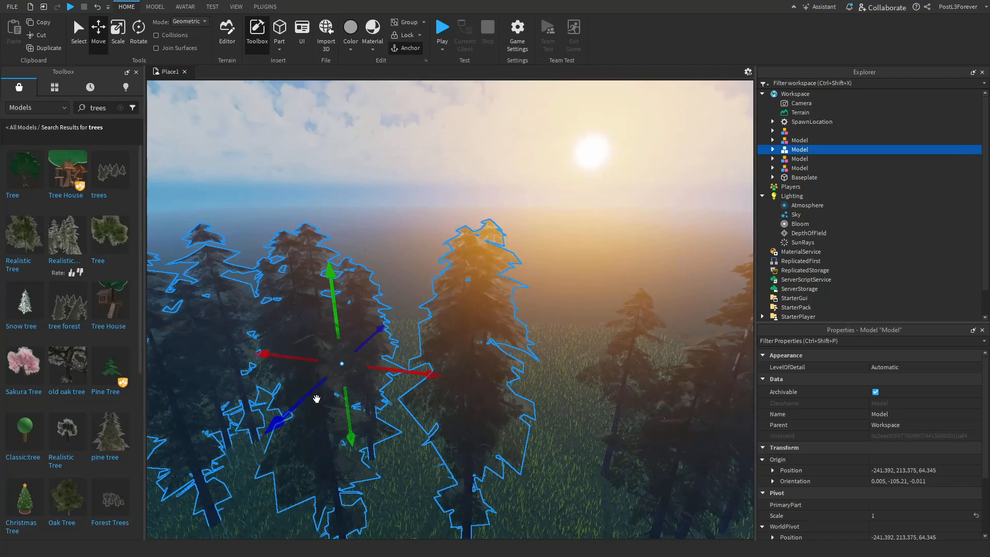
key("f")
left_click_drag(415, 309, 392, 331)
left_click(138, 34)
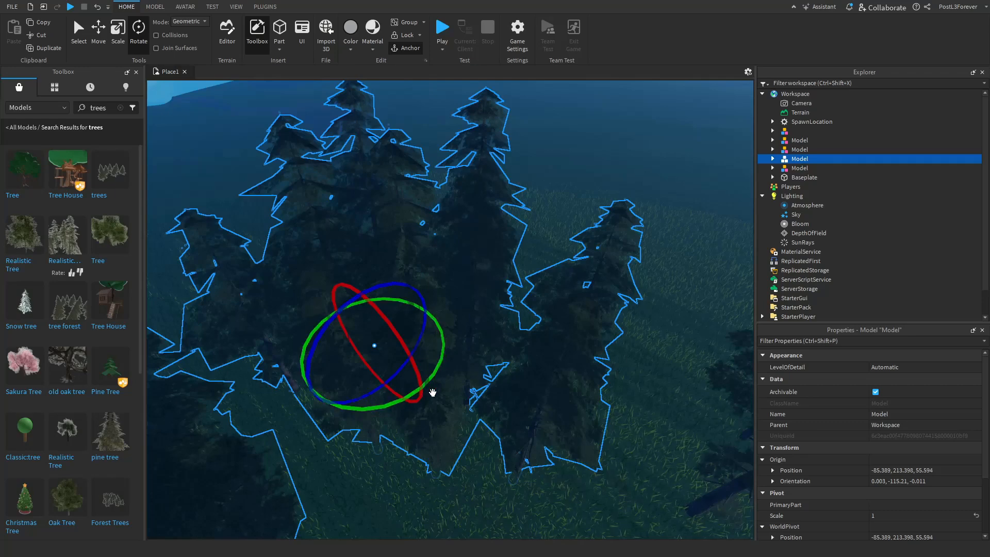
left_click_drag(378, 405, 351, 93)
left_click(98, 30)
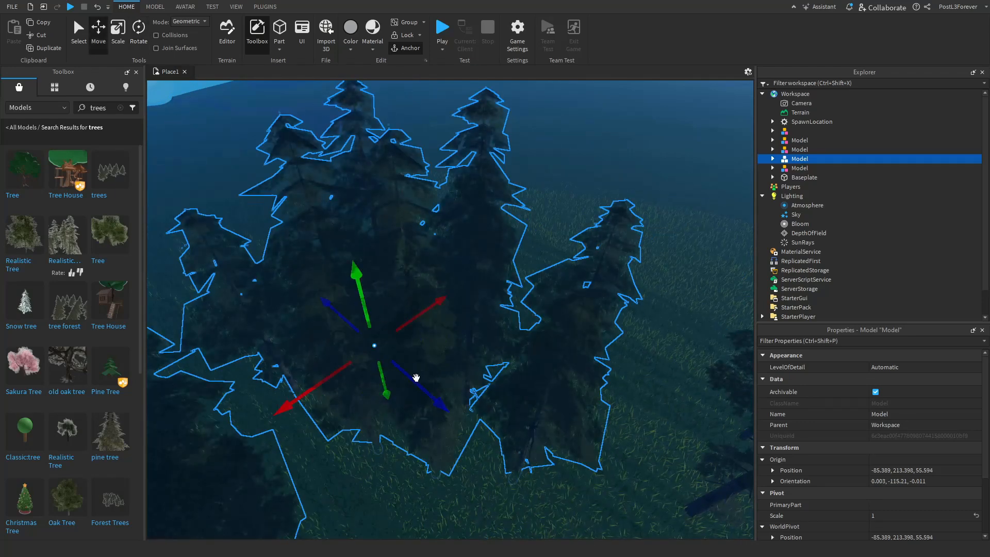
mouse_move(420, 380)
left_mouse_down()
mouse_move(340, 315)
mouse_move(434, 388)
left_mouse_up()
- Set the rotation snapping increment to 1°
left_click(155, 6)
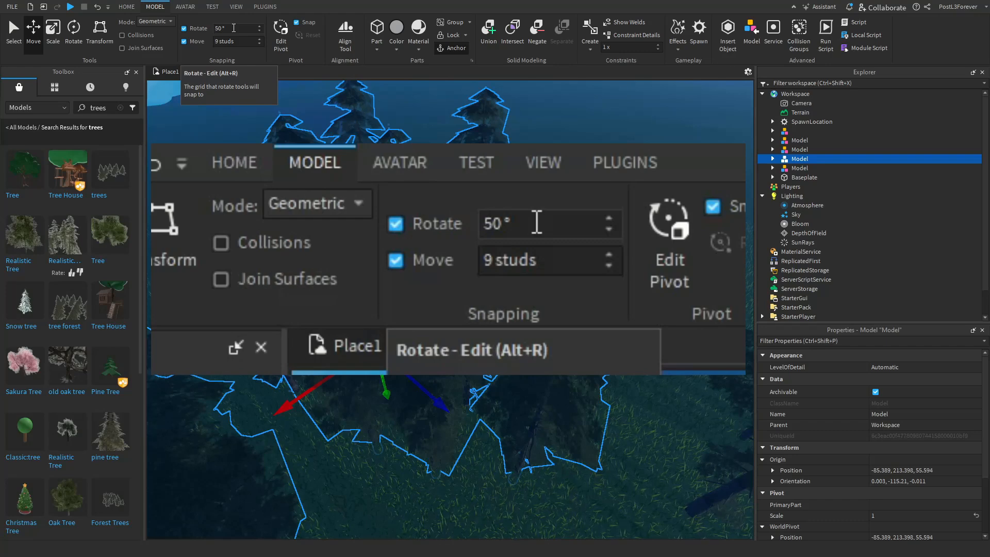
left_click(234, 28)
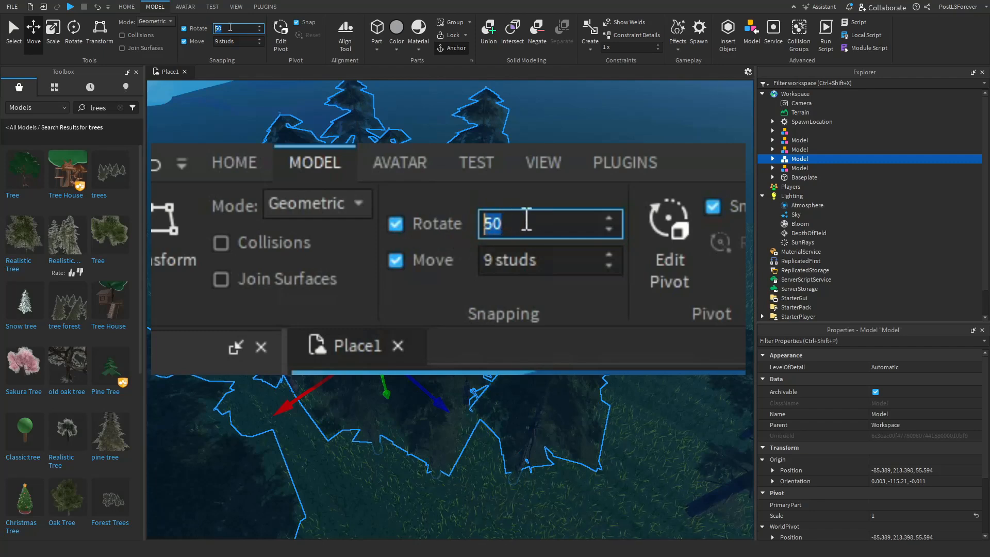
type("1")
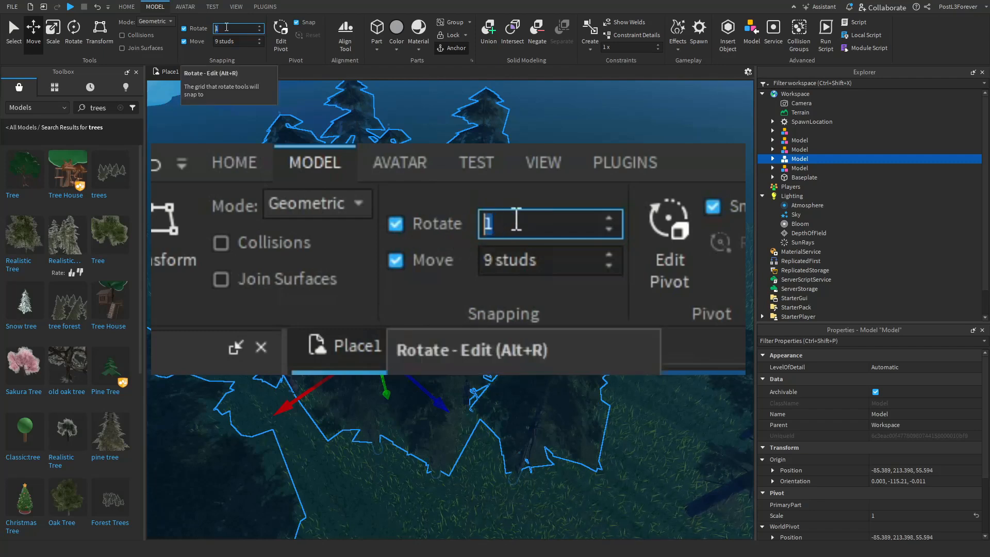
- Move the selected tree group to about -77.2, 213.4, 59.4 and rotate it to a Y orientation of about -122.2°
left_click_drag(401, 369, 372, 341)
left_click(119, 9)
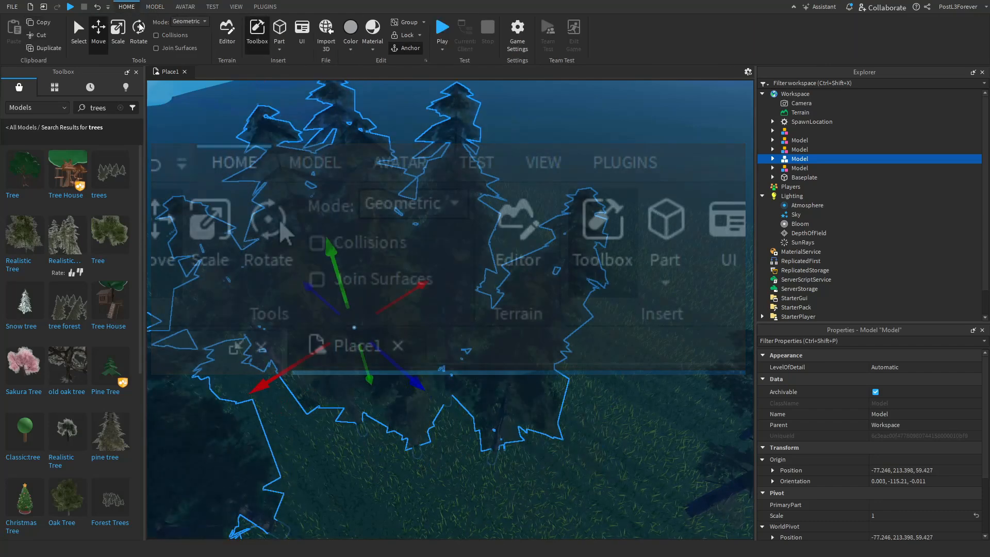
key("ctrl+4")
mouse_move(374, 384)
left_mouse_down()
mouse_move(401, 362)
mouse_move(347, 380)
mouse_move(364, 381)
left_mouse_up()
- Reduce the move snapping increment to 0.00 studs and move the selected tree group to about -135.5, 213.4, 22.7
left_click(154, 7)
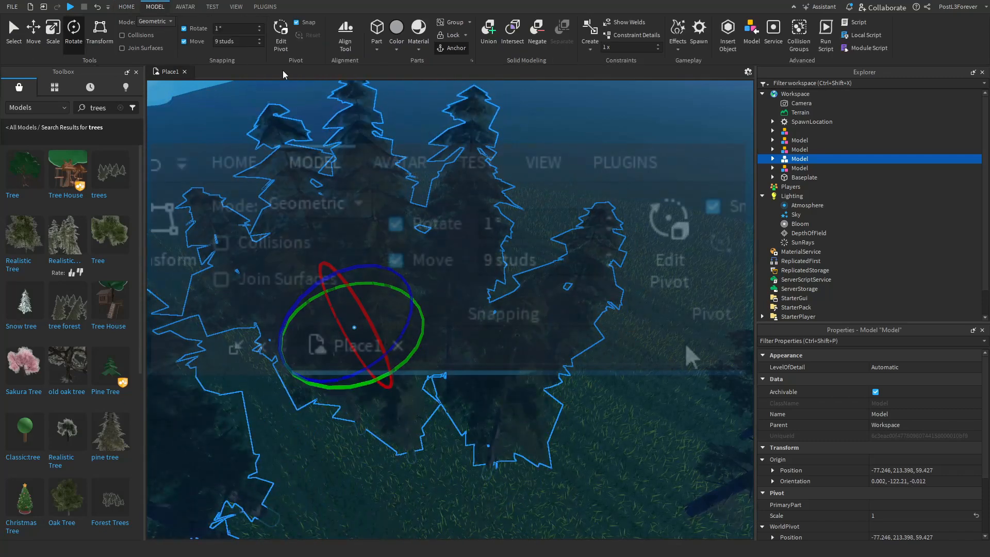
left_click(240, 42)
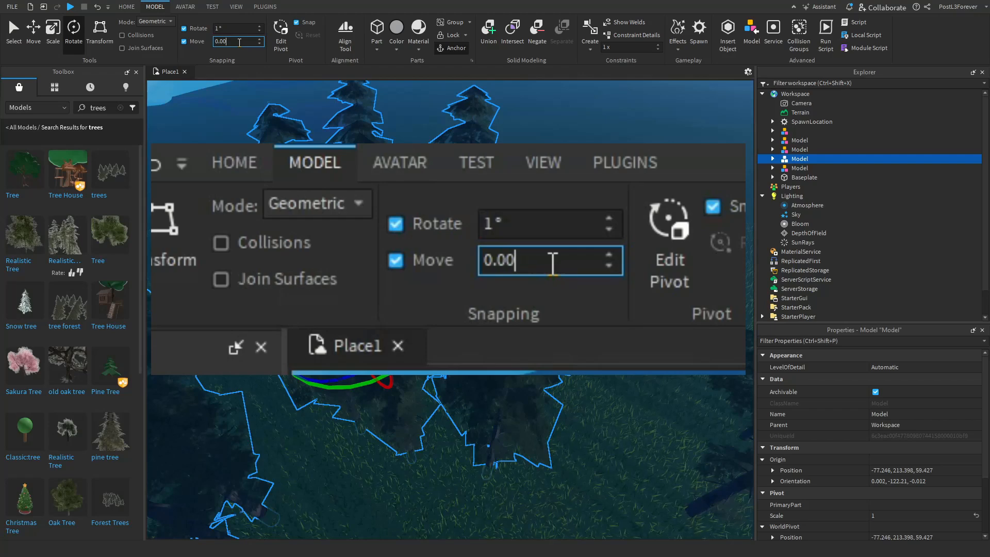
key("Return")
left_click(123, 8)
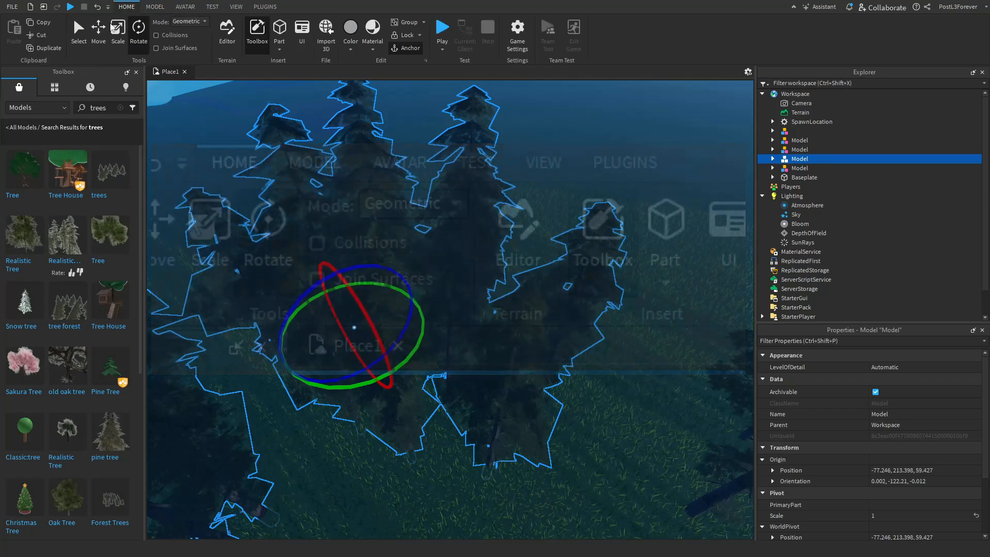
left_click_drag(428, 396, 544, 343)
scroll(543, 344, "up", 10)
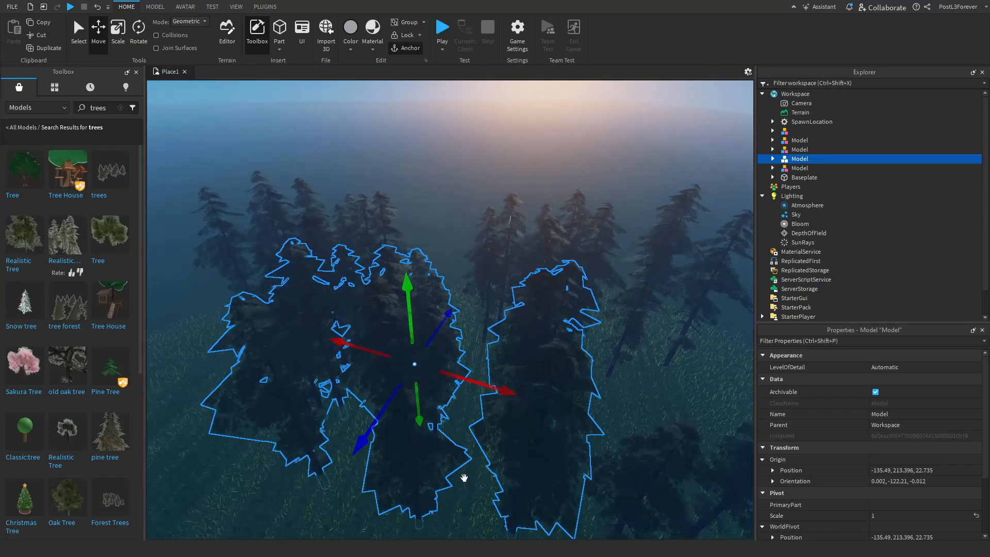
- Rotate a tree group to a Y orientation of about -24.2° and move it to about -105.5, 213.4, 110.3
middle_click_drag(344, 414, 367, 414)
scroll(367, 414, "down", 10)
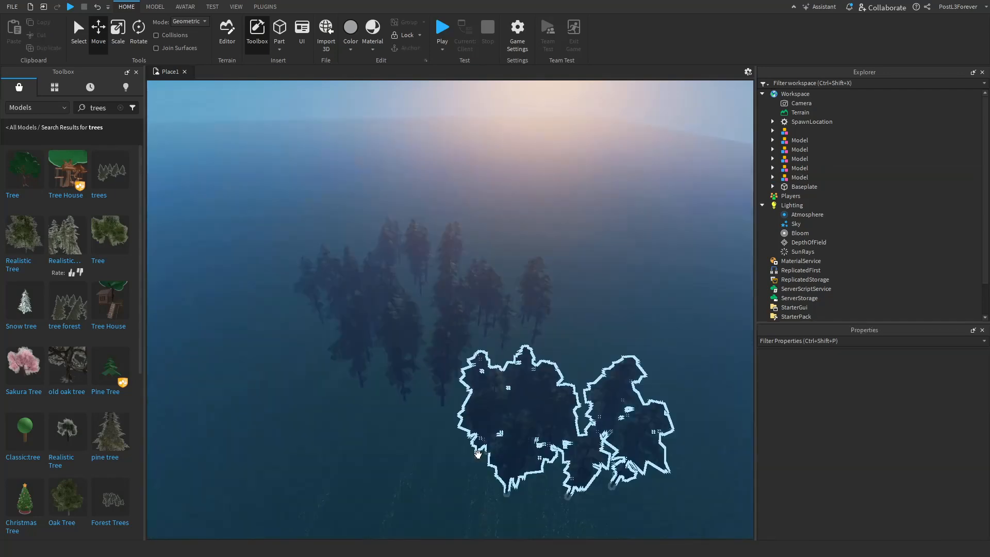
left_click(232, 312)
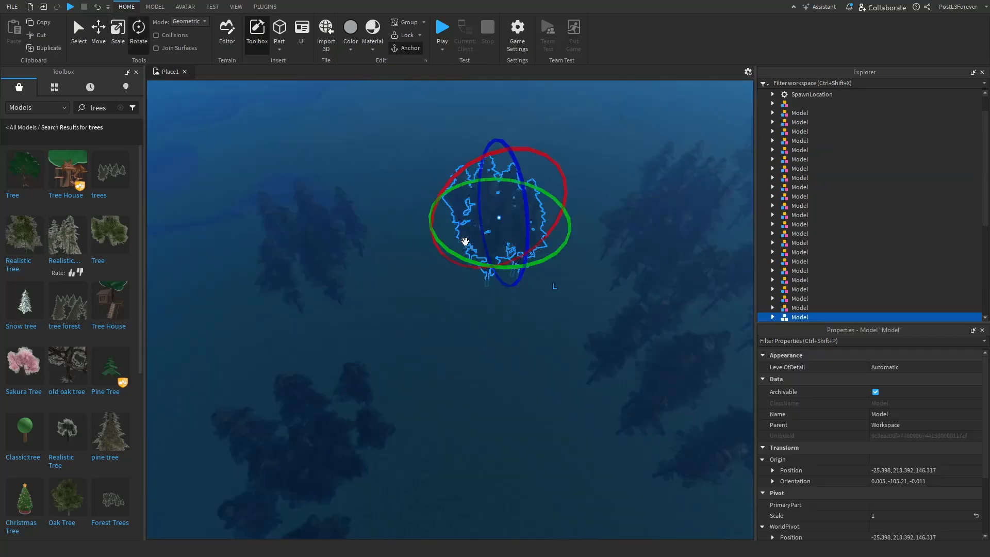
left_click_drag(467, 270, 562, 247)
left_click(101, 7)
key("ctrl+3")
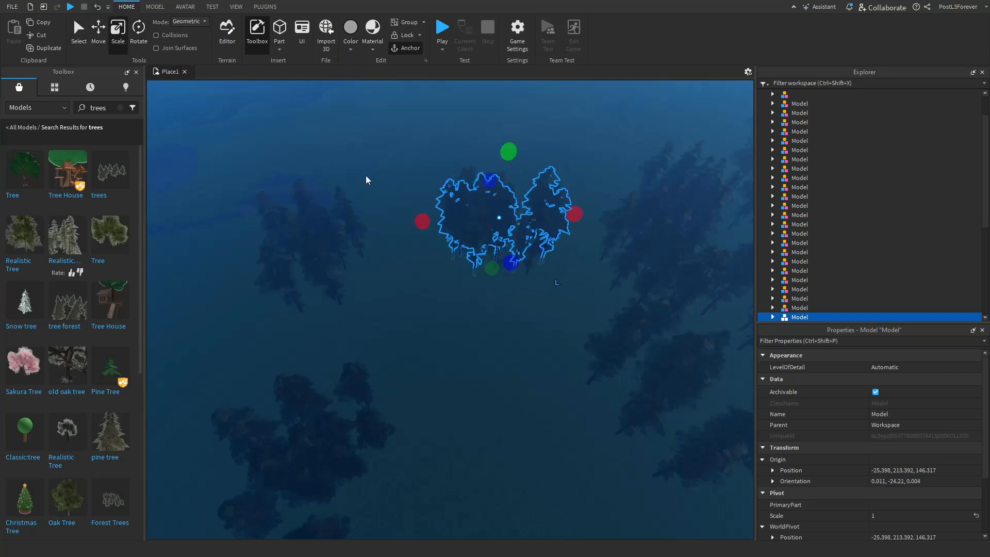
left_click(98, 30)
left_click_drag(456, 218, 551, 228)
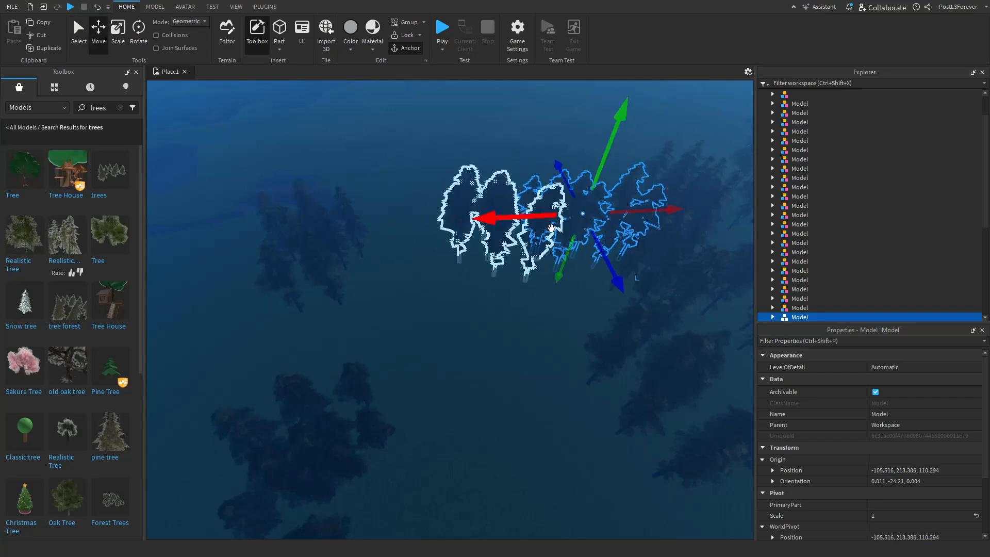
- Deselect the tree group and examine the forest layout from above and its models in the Workspace hierarchy
left_click(380, 391)
scroll(379, 391, "up", 10)
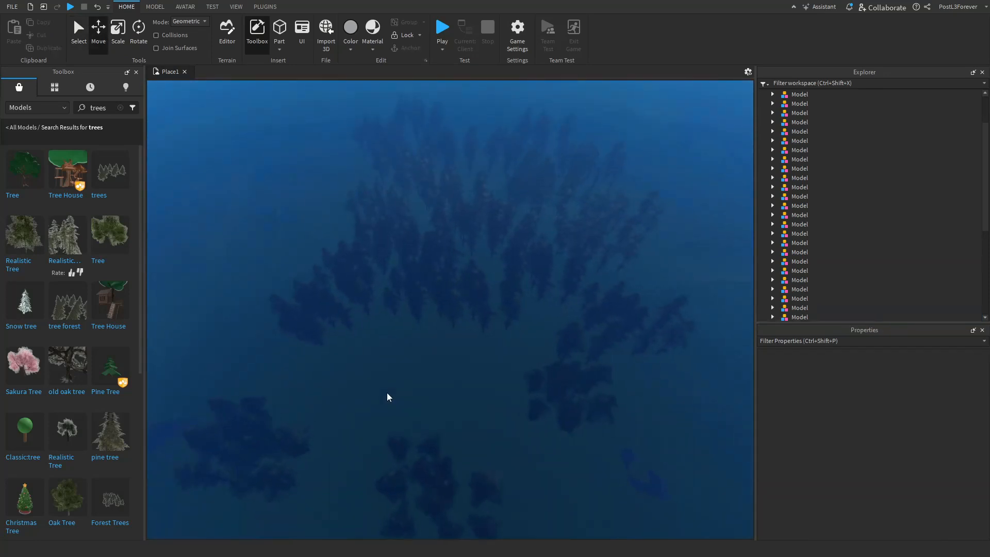
scroll(388, 395, "up", 8)
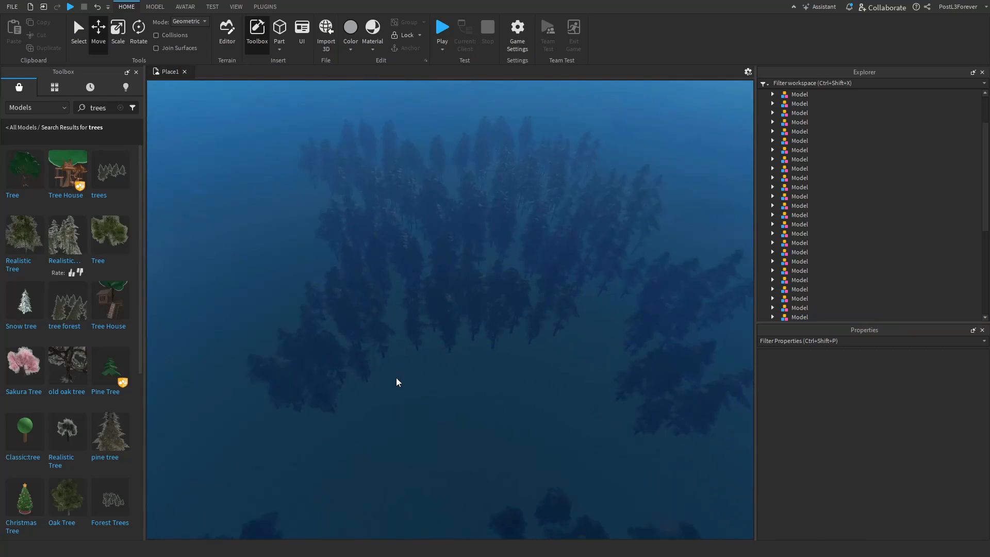
scroll(409, 461, "down", 5)
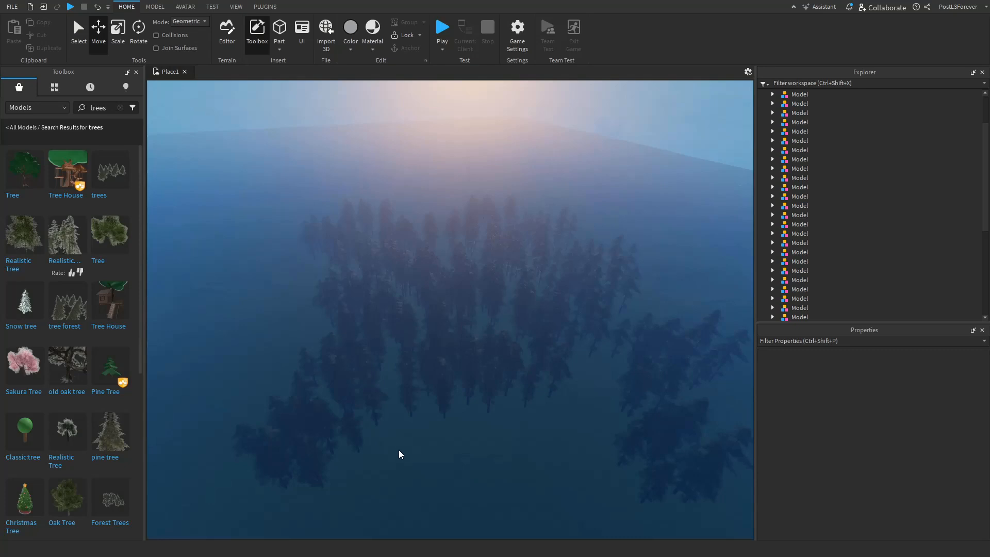
scroll(429, 451, "up", 3)
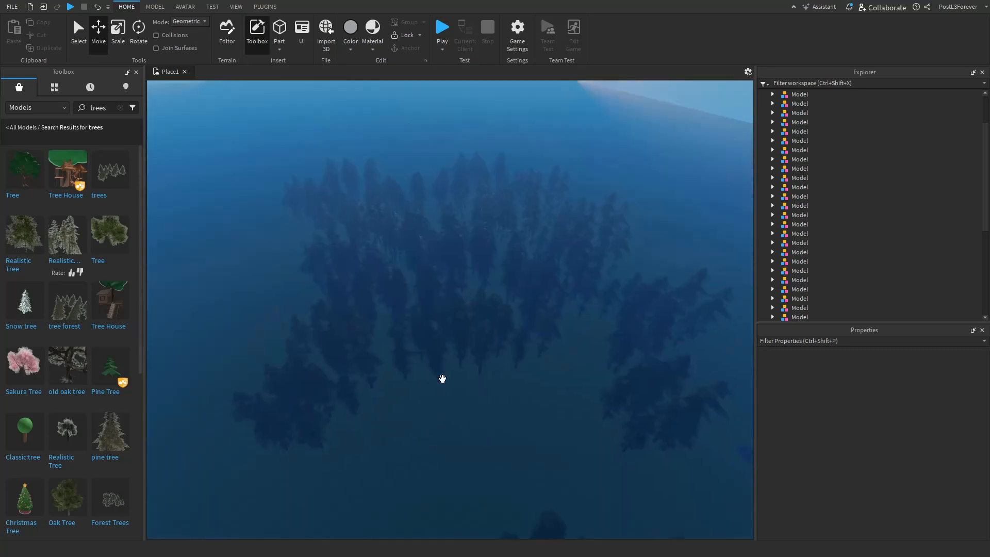
scroll(840, 177, "up", 5)
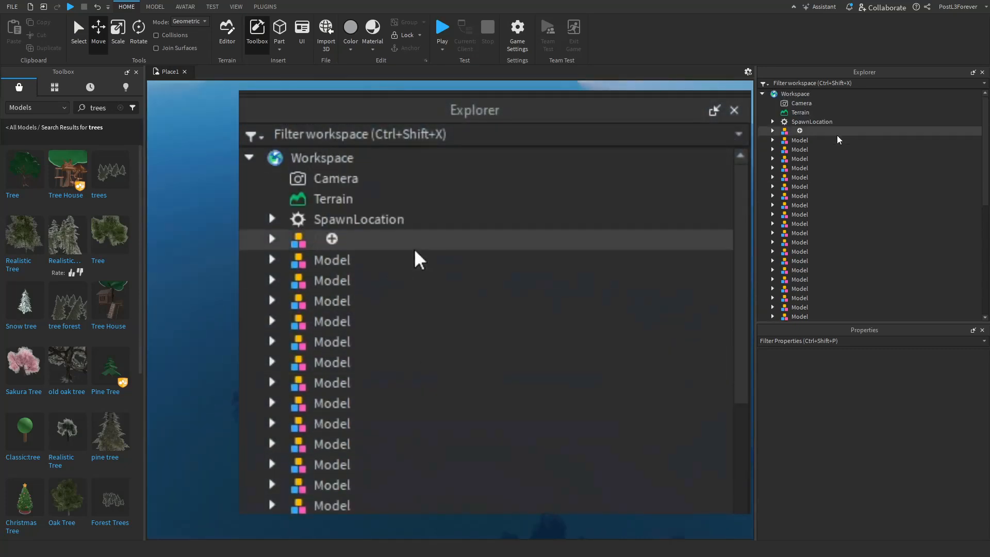
scroll(843, 170, "down", 5)
scroll(846, 164, "up", 5)
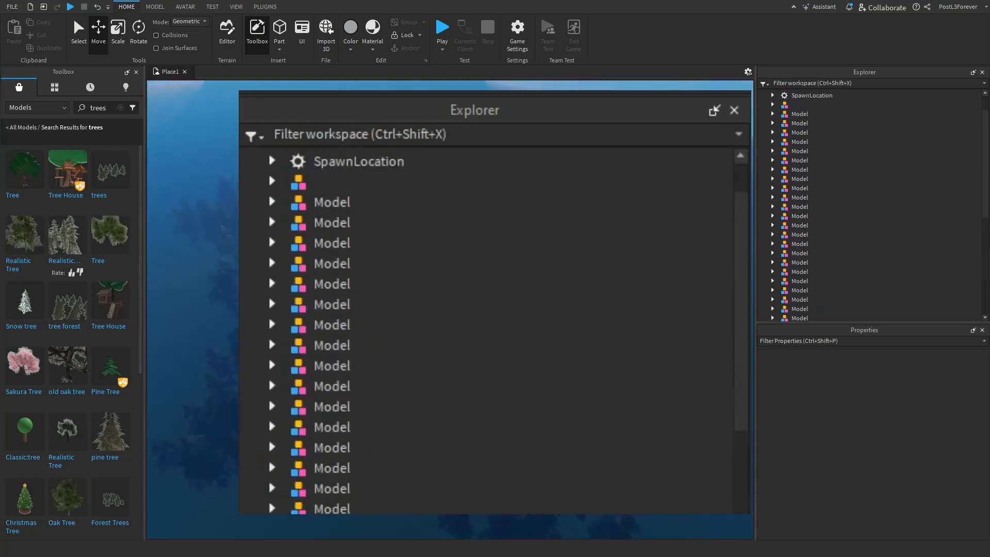
- Select all the tree Models in the Workspace and group them into a folder
left_click(840, 114)
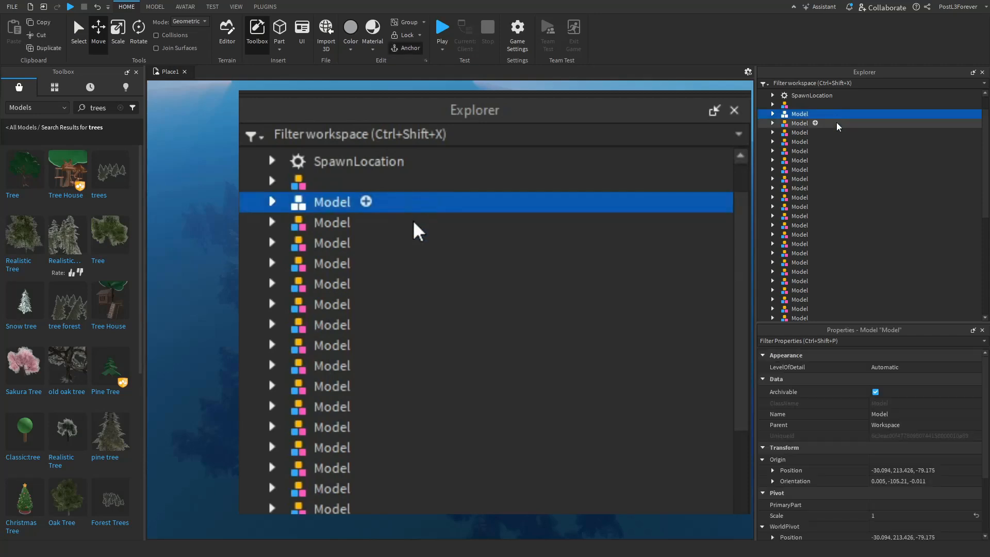
left_click(836, 125)
left_click(837, 116)
left_click_drag(837, 117, 830, 162)
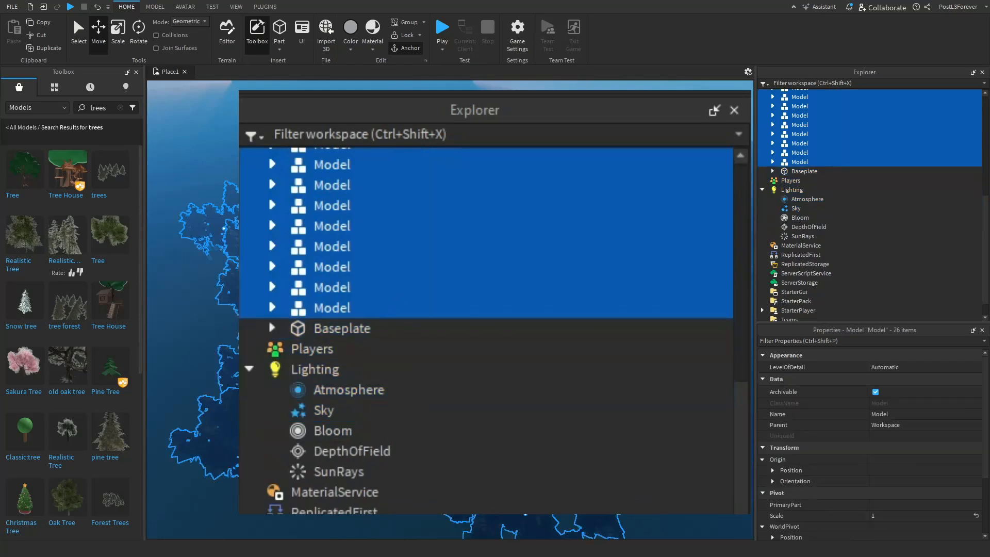
right_click_drag(449, 310, 407, 310)
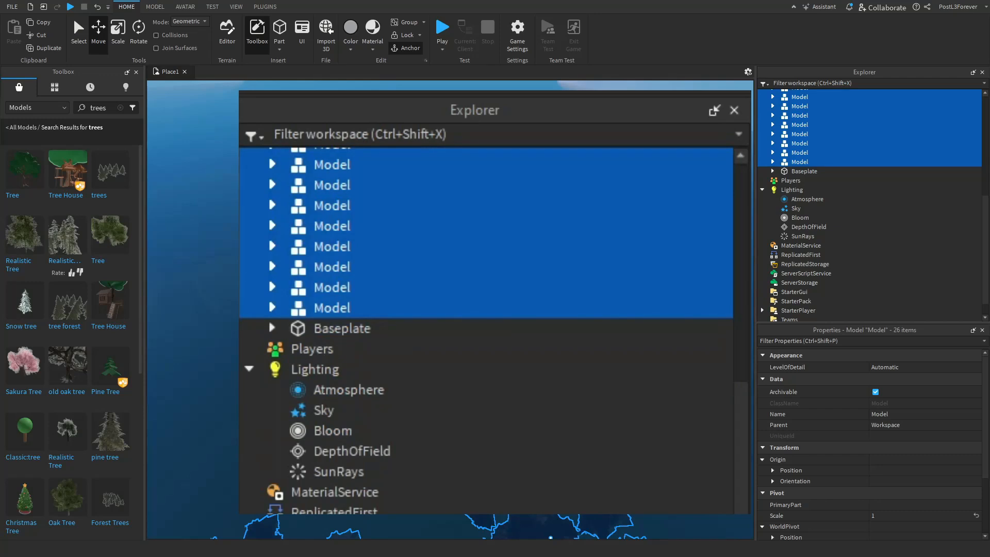
right_click(798, 147)
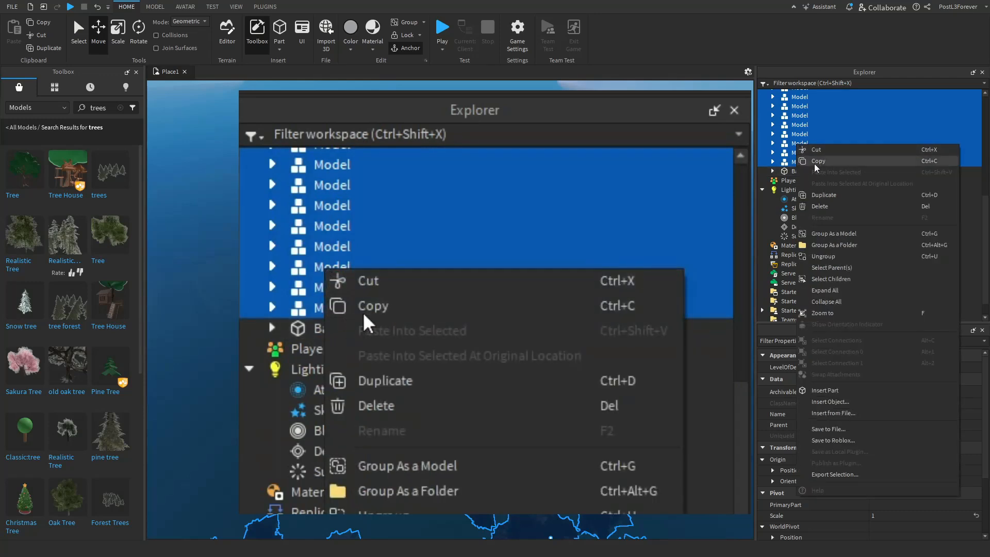
left_click(833, 246)
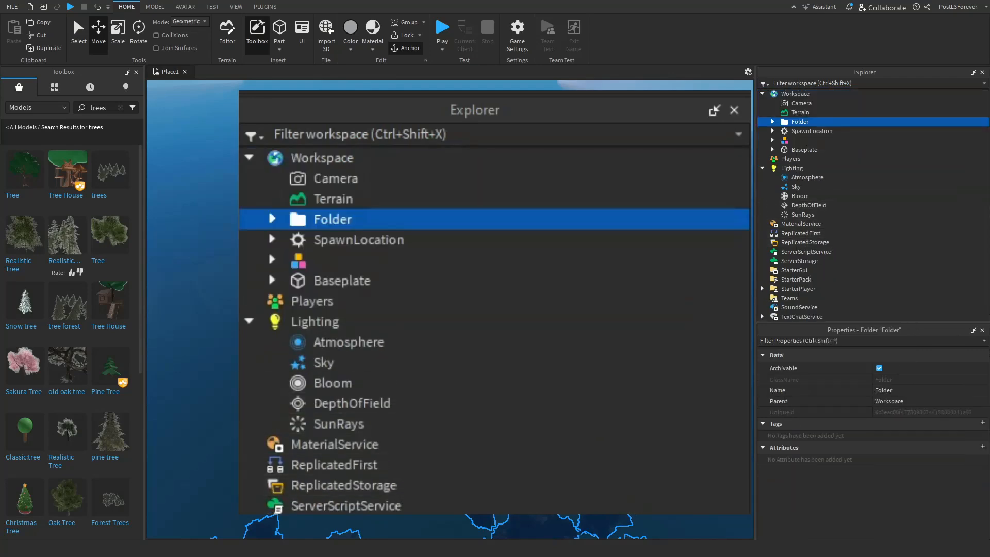
left_click(655, 171)
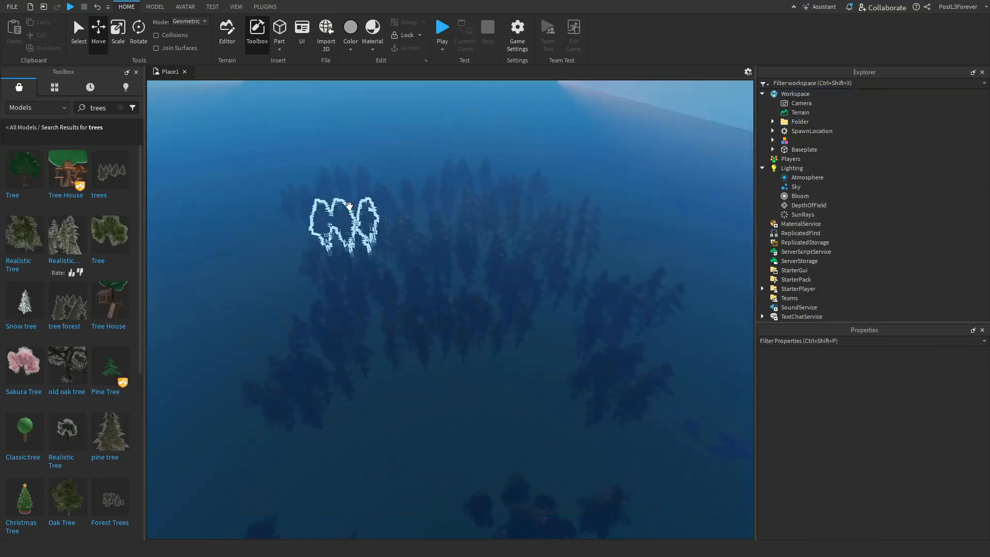
- Rename the folder containing the tree models to Trees and deselect it
left_click(798, 122)
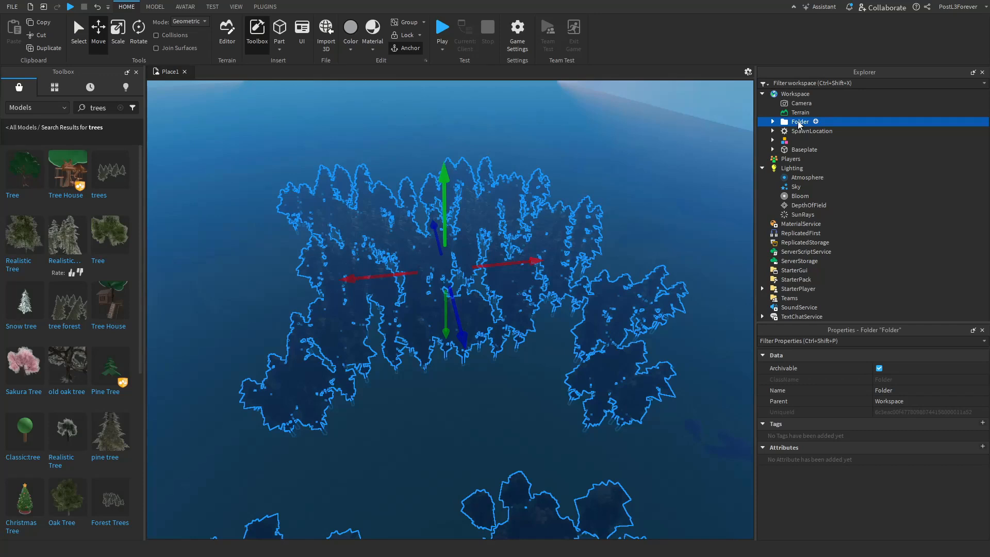
right_click(799, 123)
left_click(818, 191)
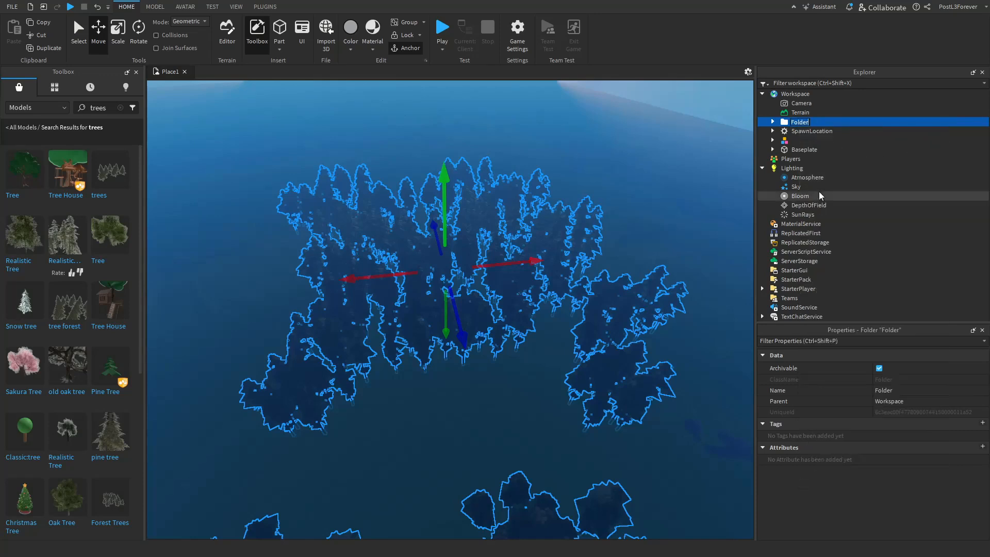
type("Trees")
key("Return")
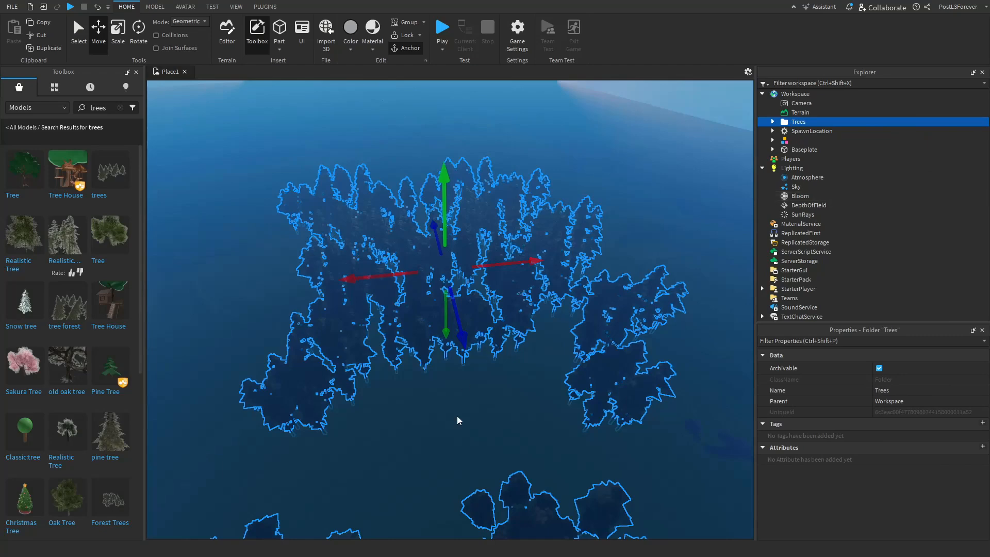
left_click(428, 459)
- Try moving one tree group at the forest edge, and undo the move
scroll(428, 459, "up", 10)
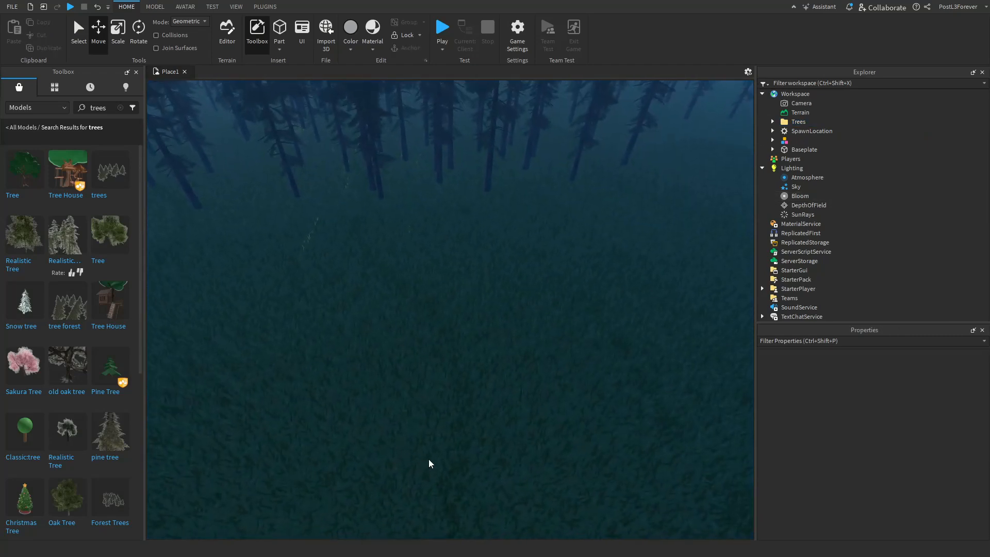
right_click_drag(428, 459, 420, 446)
scroll(420, 448, "up", 8)
scroll(420, 447, "up", 3)
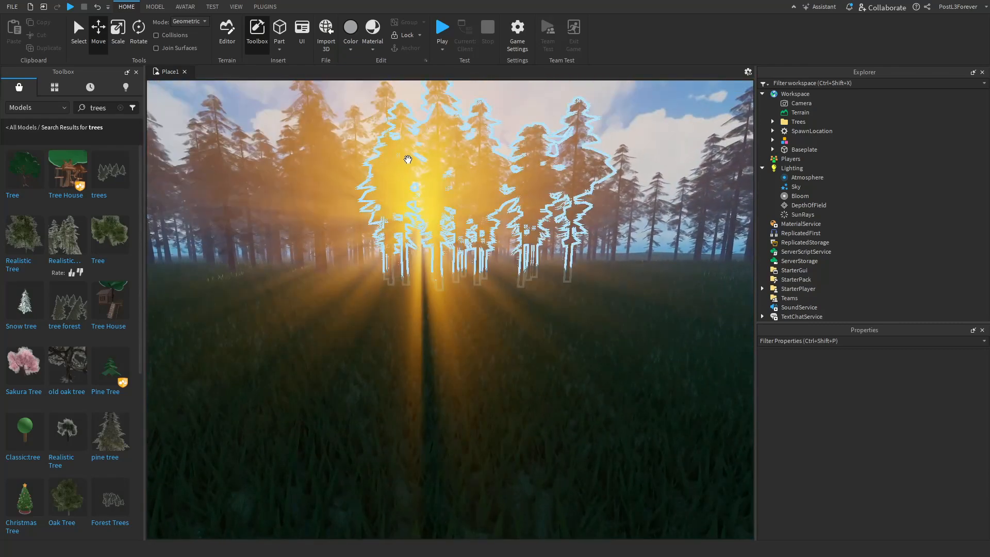
left_click(242, 227)
left_click_drag(82, 331, 291, 344)
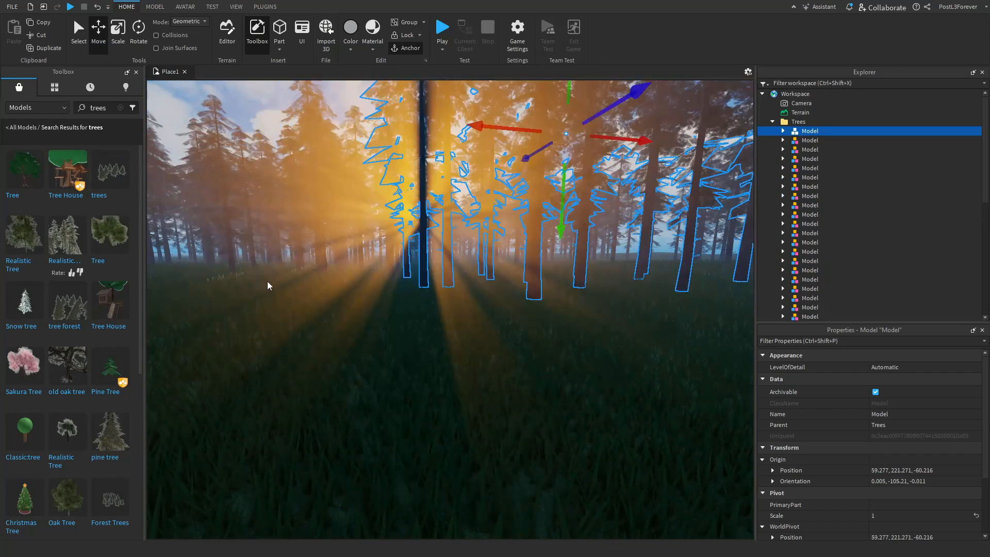
left_click(96, 10)
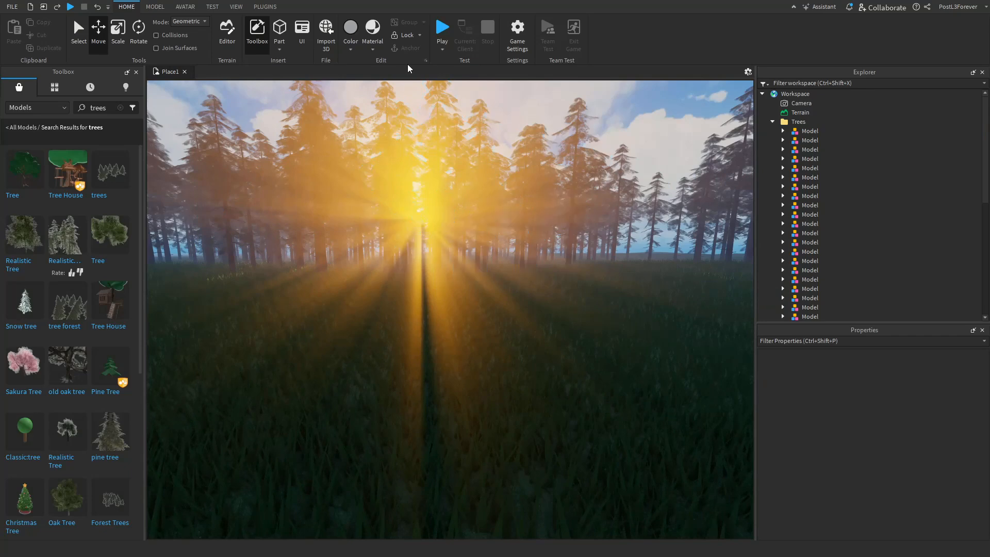
- Activate the Lock tool, inspect the trees up close within the forest, and return to the Select tool
left_click(402, 36)
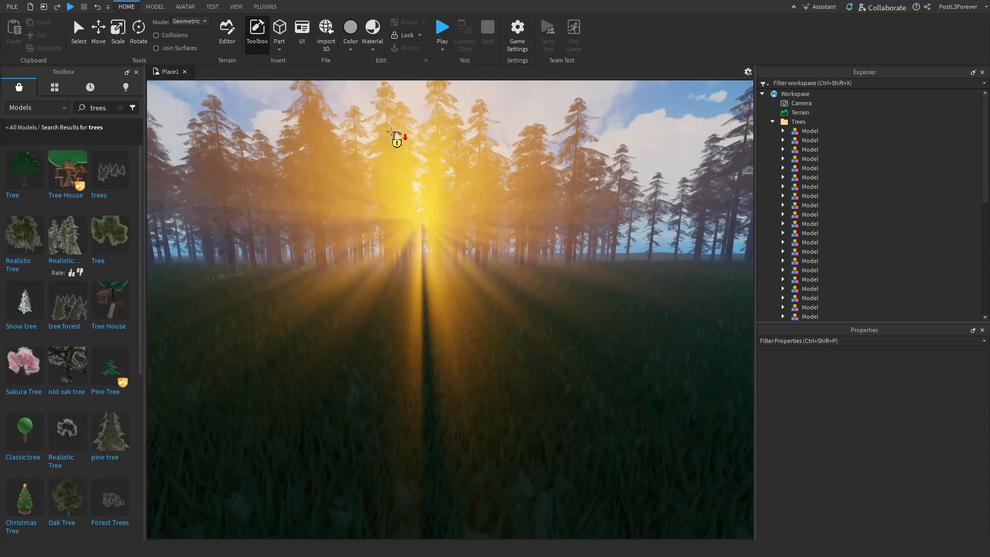
right_click_drag(393, 187, 395, 187)
scroll(394, 187, "up", 6)
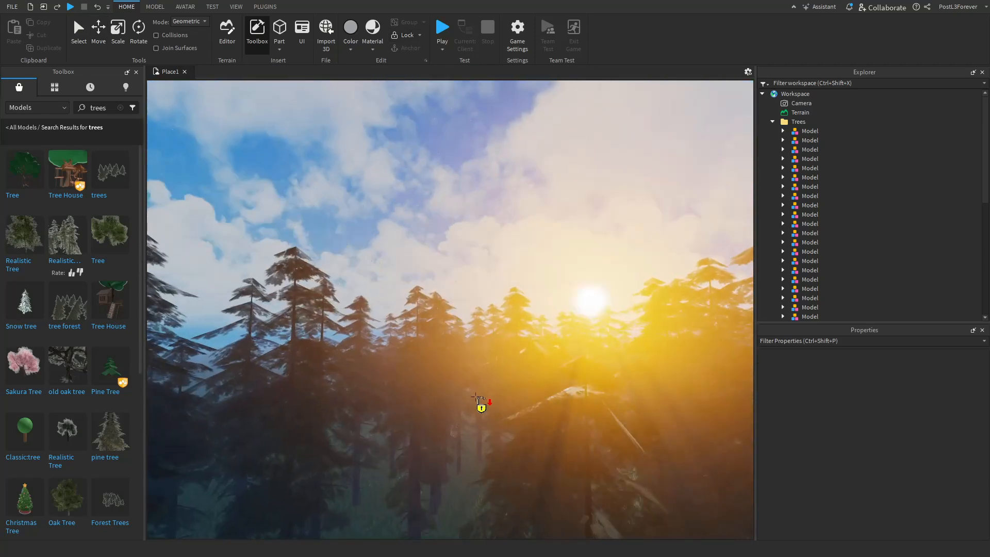
right_click_drag(473, 398, 475, 397)
scroll(343, 343, "up", 4)
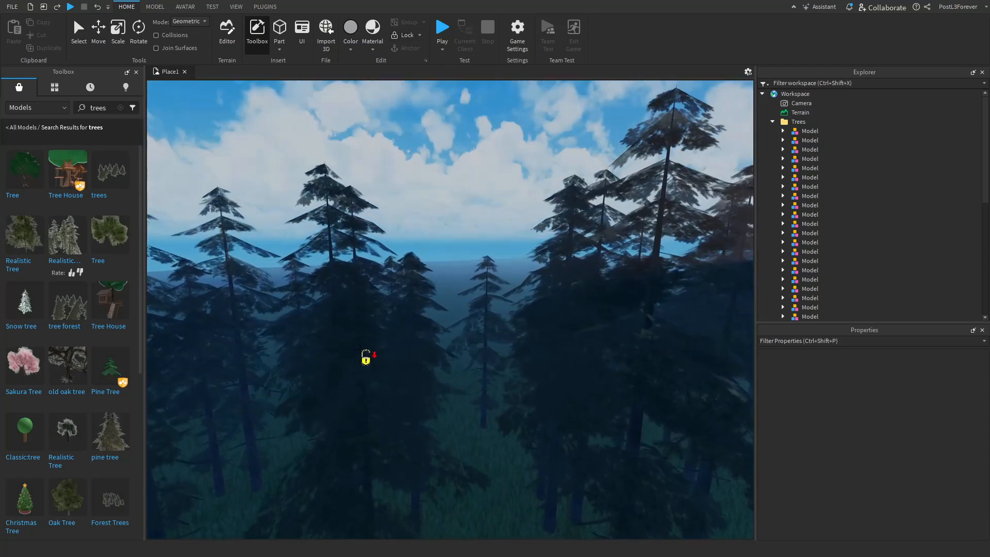
right_click_drag(379, 354, 380, 356)
scroll(388, 361, "up", 3)
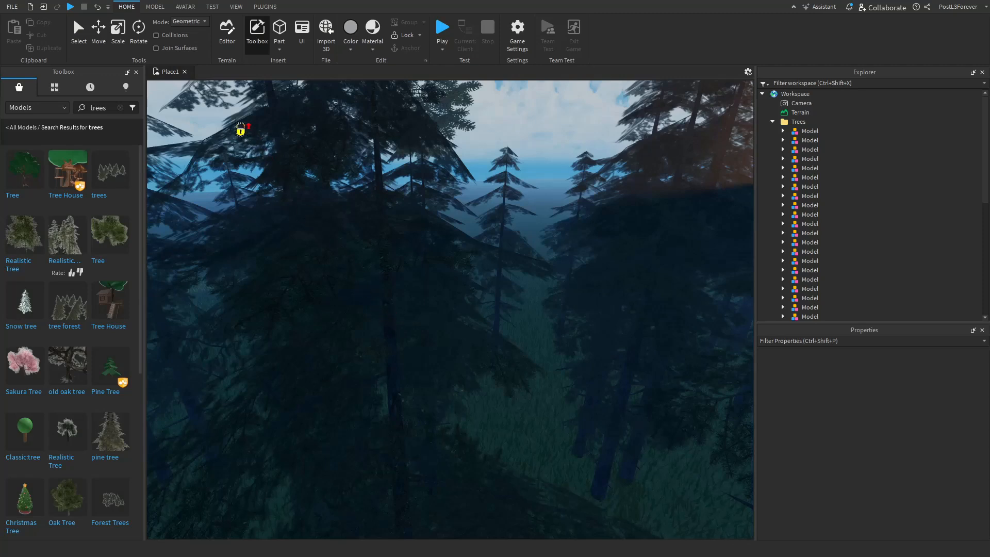
left_click(78, 31)
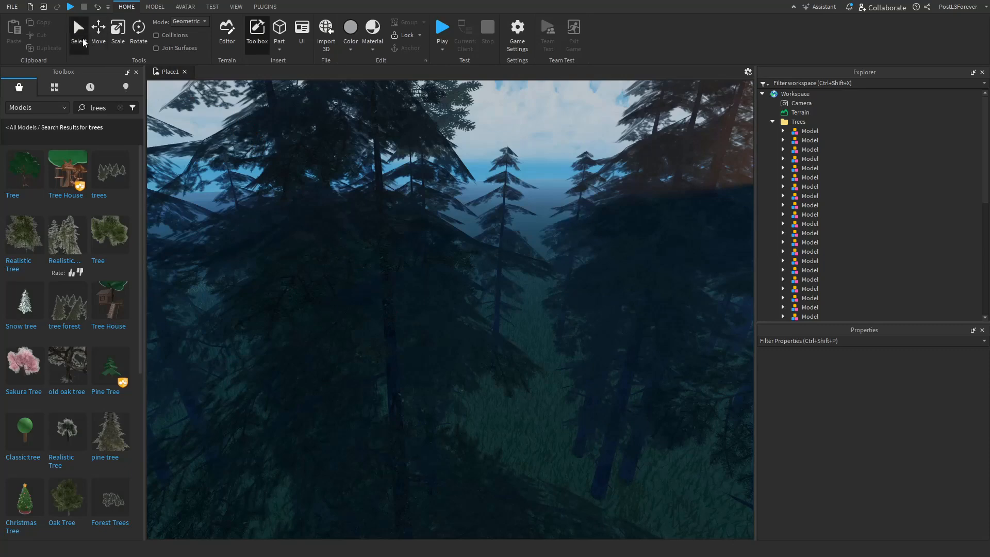
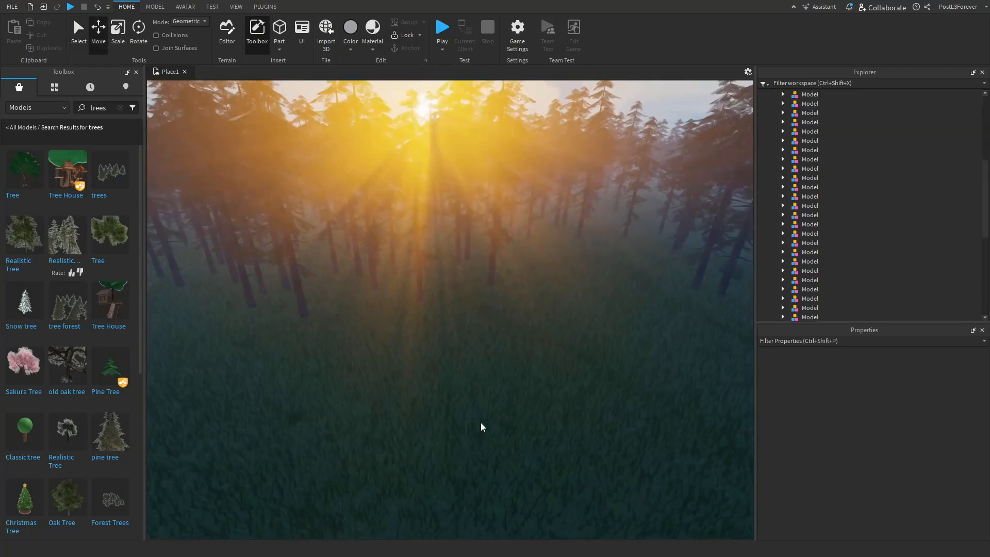
- Examine the expanded forest and its sun rays from above and from ground level
scroll(480, 422, "down", 8)
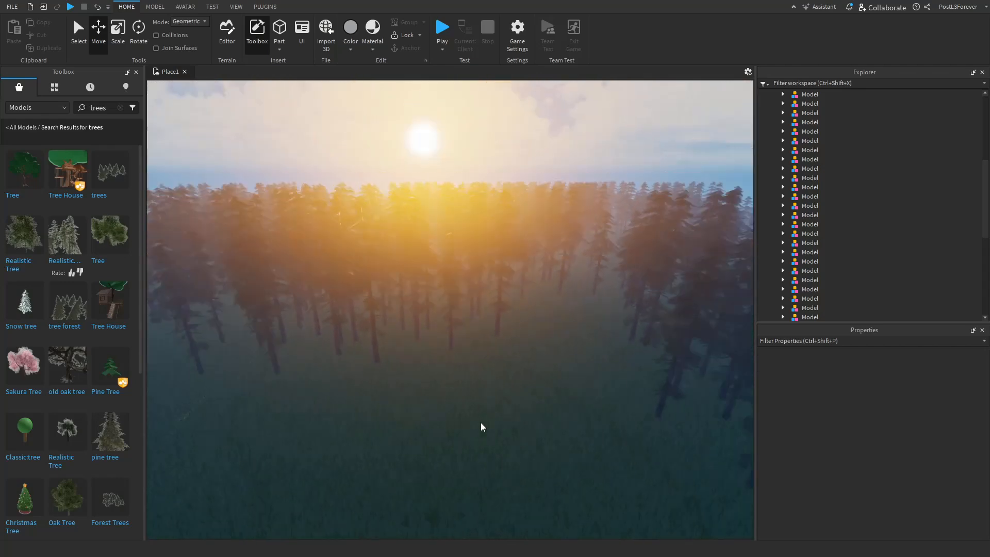
right_click_drag(454, 276, 476, 281)
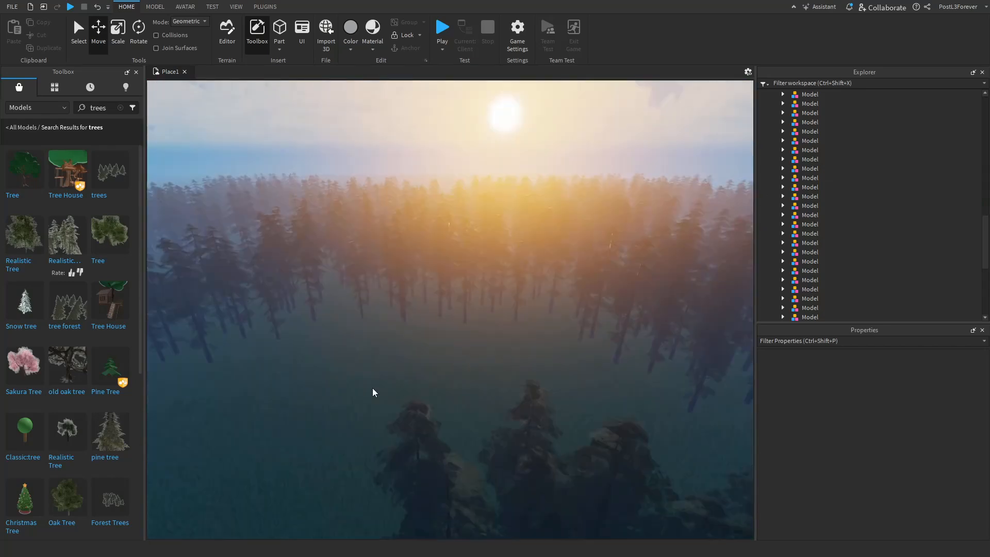
scroll(373, 389, "up", 4)
scroll(472, 409, "up", 4)
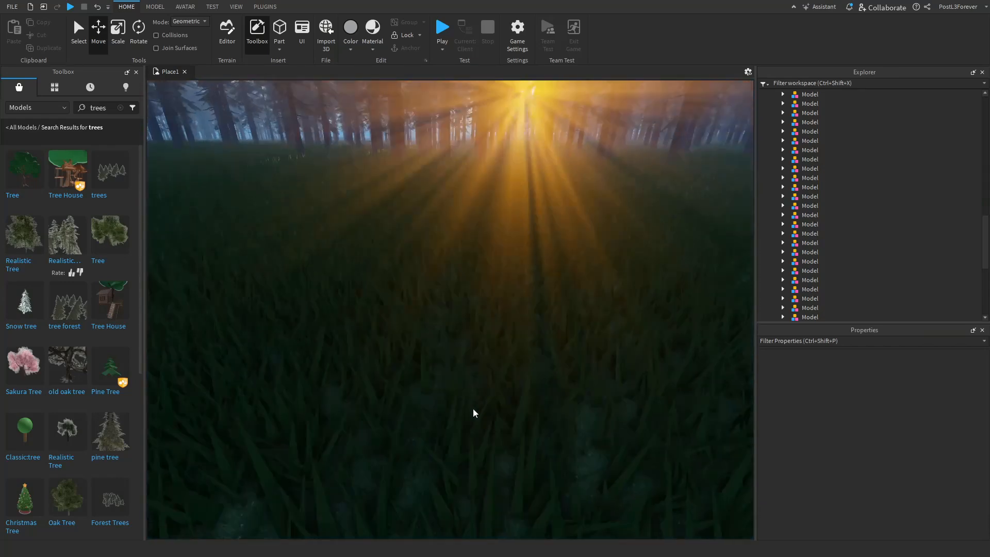
right_click_drag(472, 408, 474, 407)
scroll(474, 407, "down", 3)
scroll(475, 408, "down", 5)
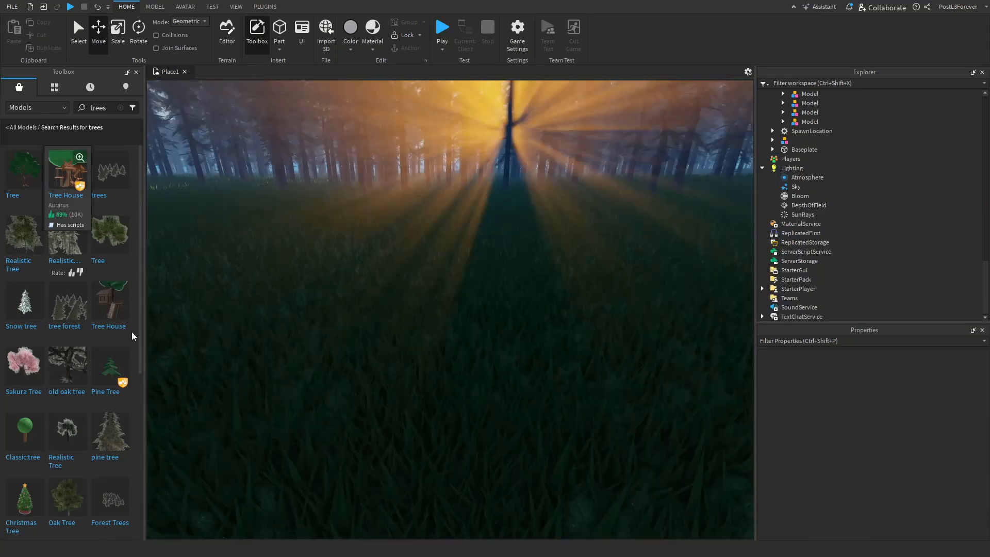
- Search the Toolbox models for "cabin"
mouse_move(103, 322)
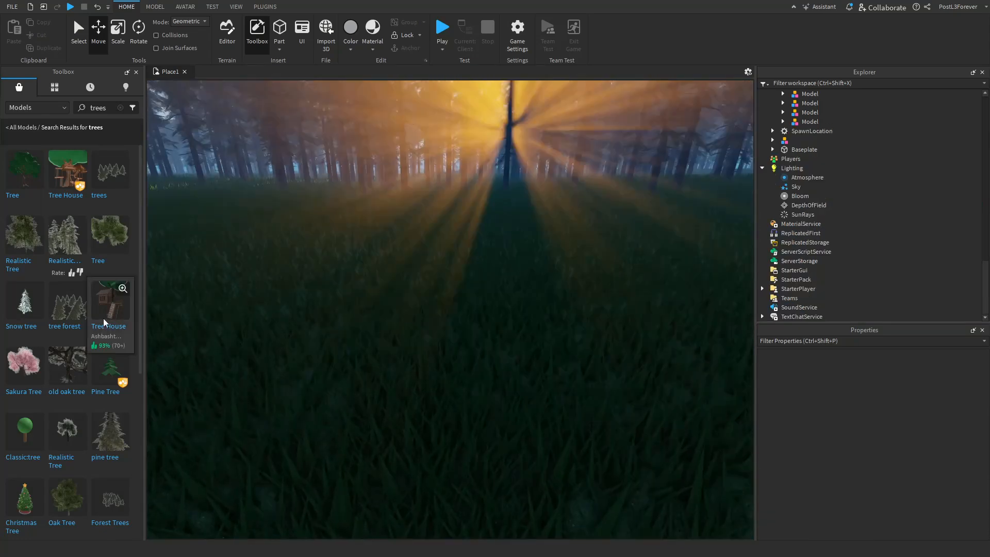
left_click(100, 110)
key("BackSpace")
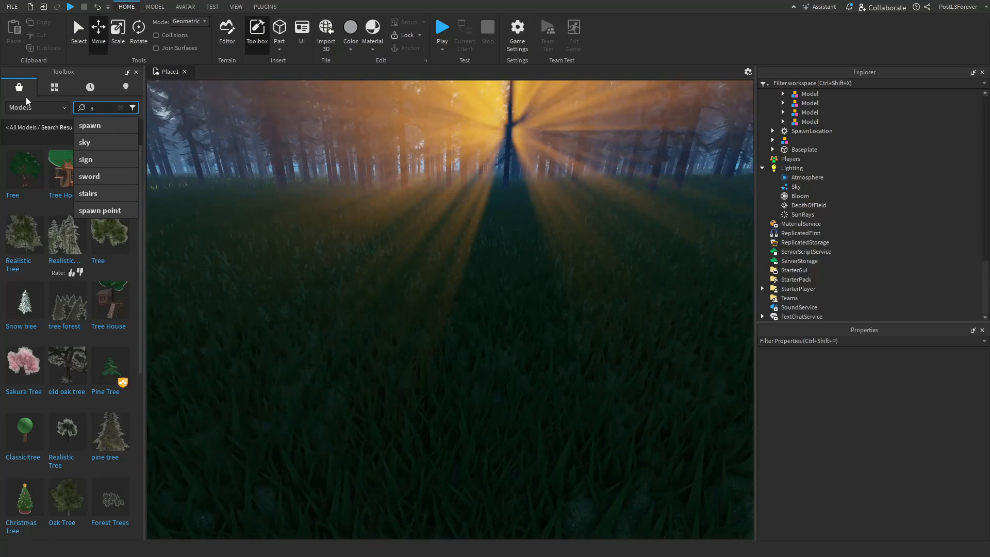
type("cabn")
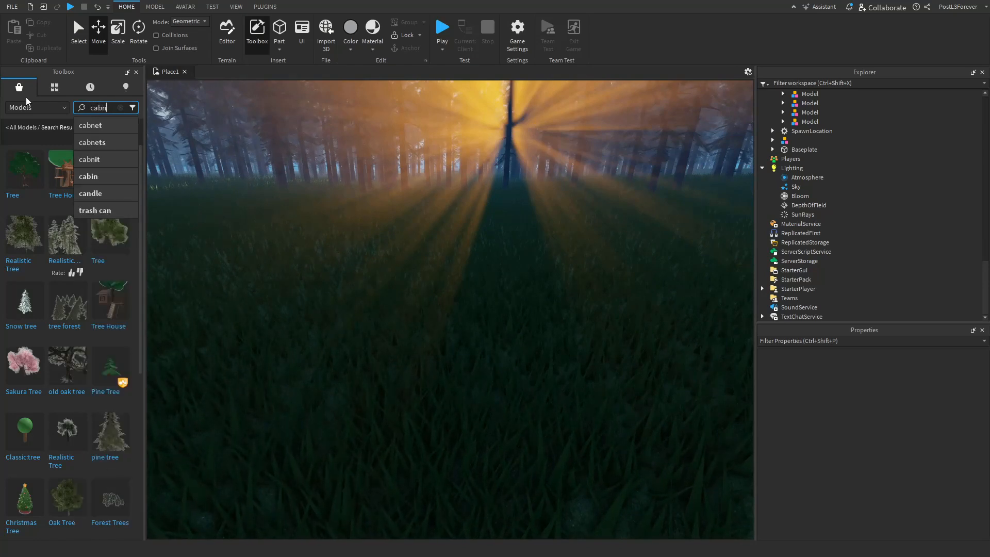
key("BackSpace")
type("in")
key("Return")
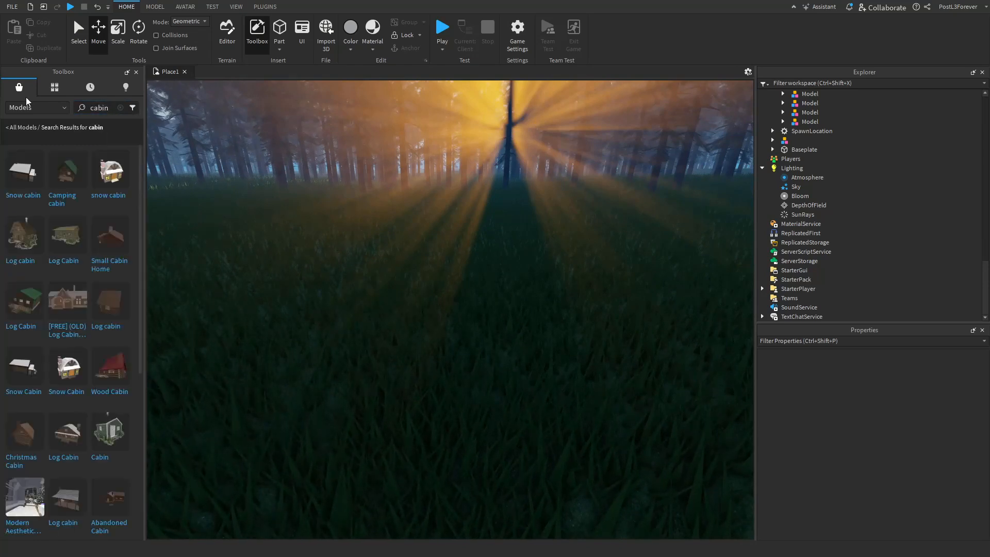
mouse_move(97, 184)
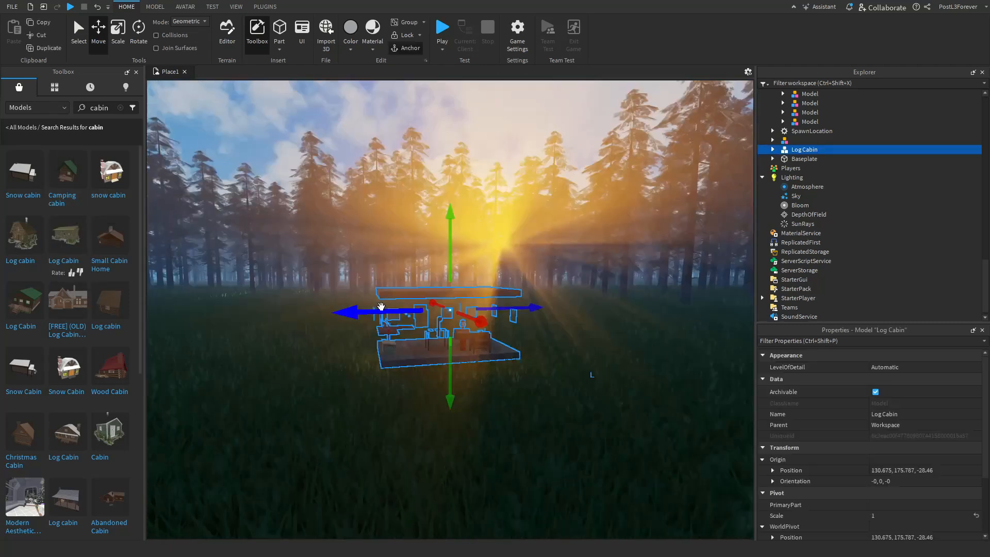
- Rotate the log cabin about its vertical axis to an orientation of about -175 degrees
right_click_drag(382, 307, 433, 336)
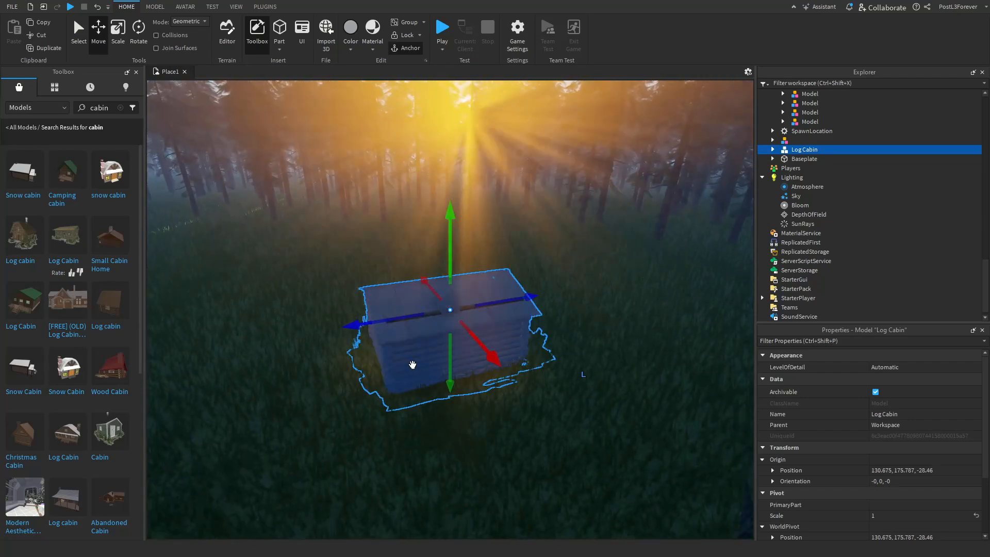
left_click(138, 28)
left_click_drag(510, 319, 526, 419)
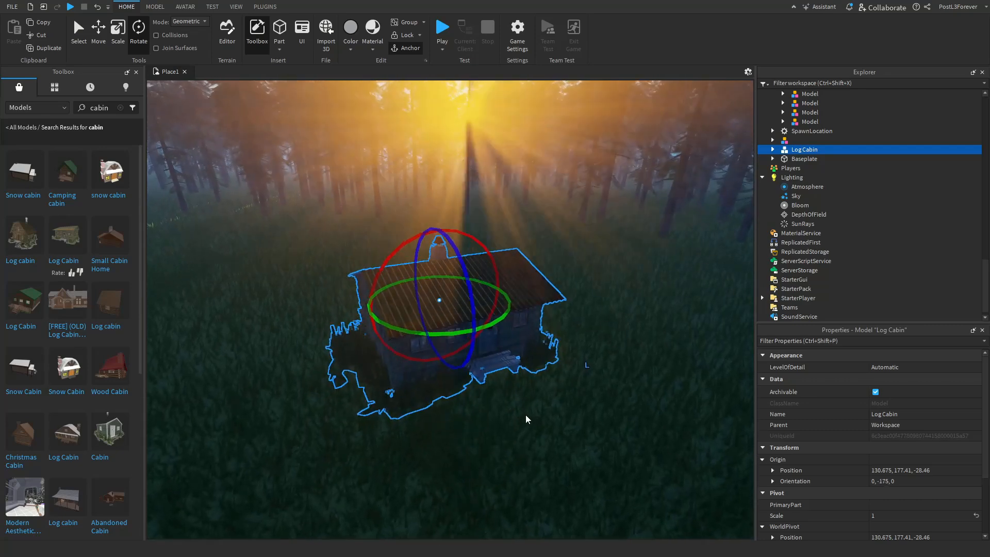
- Move the log cabin back across the grass to about position 86, 177, -25
scroll(526, 418, "up", 5)
scroll(526, 418, "down", 4)
left_click(97, 33)
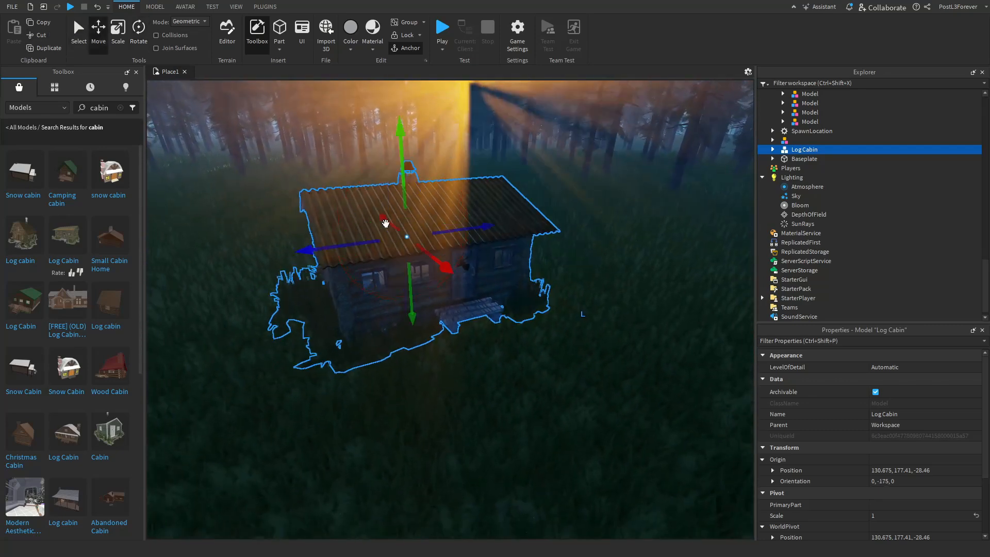
left_click_drag(434, 266, 345, 197)
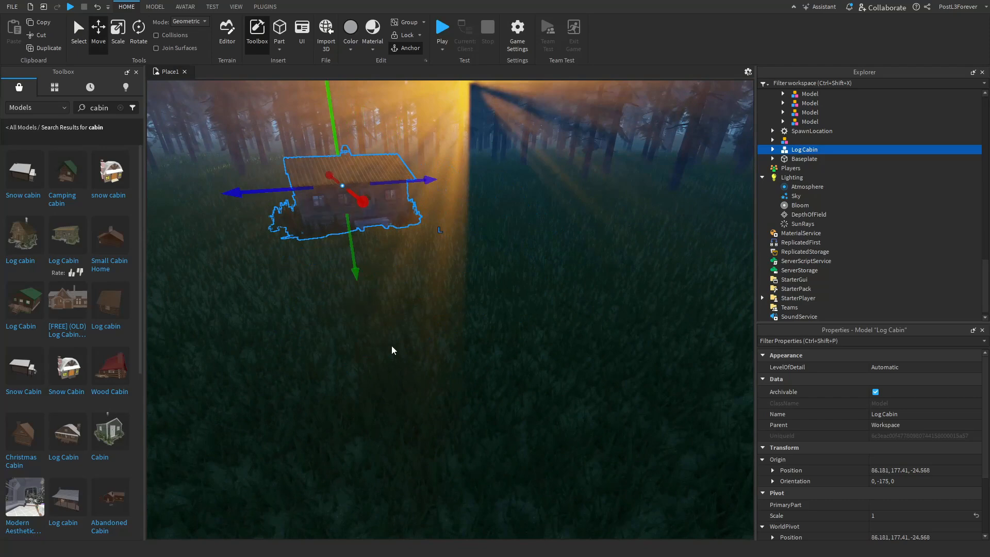
left_click(387, 340)
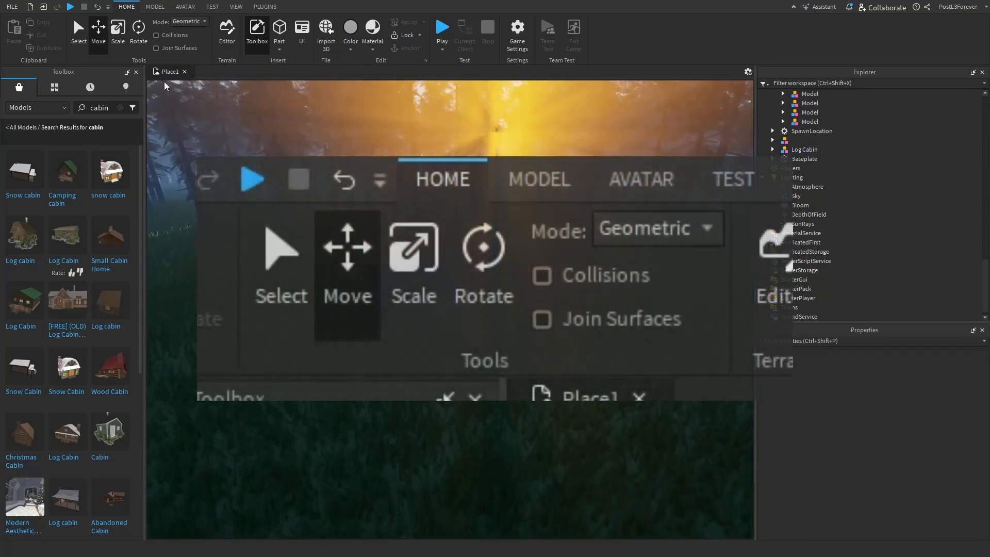
- Reposition the cabin freely on the ground, and shift it with Move to about position 96, 178, -28
left_click(80, 44)
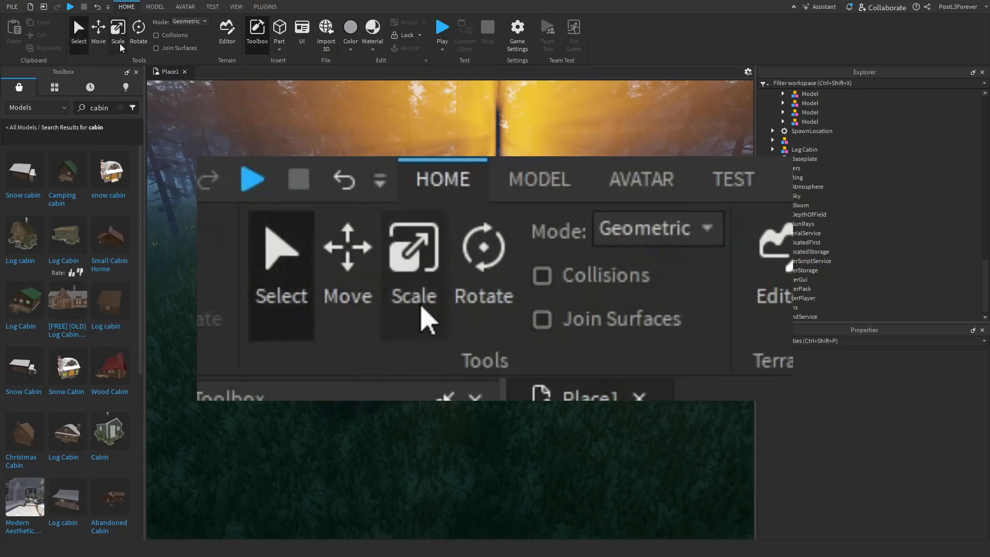
left_click_drag(408, 326, 386, 417)
right_click_drag(418, 433, 419, 484)
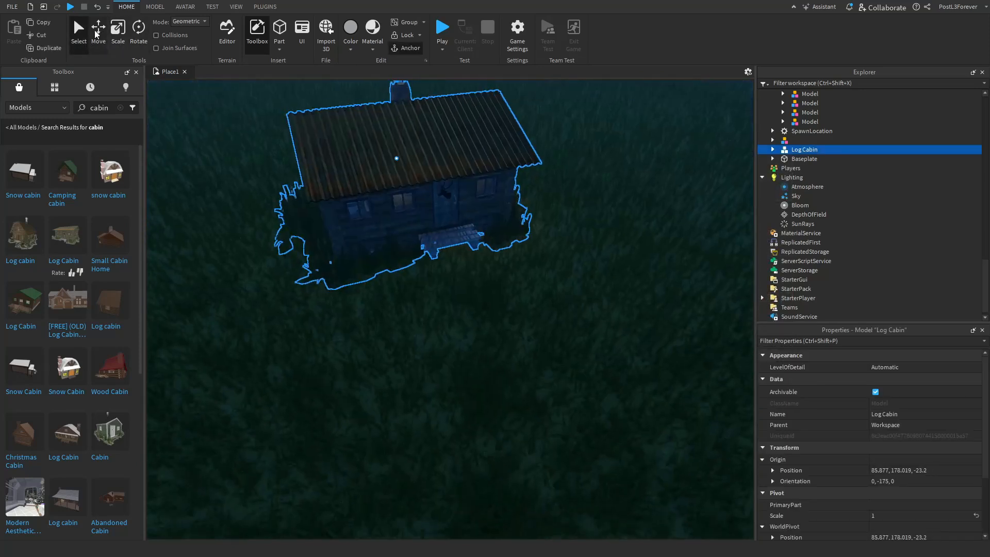
right_click_drag(423, 191, 418, 116)
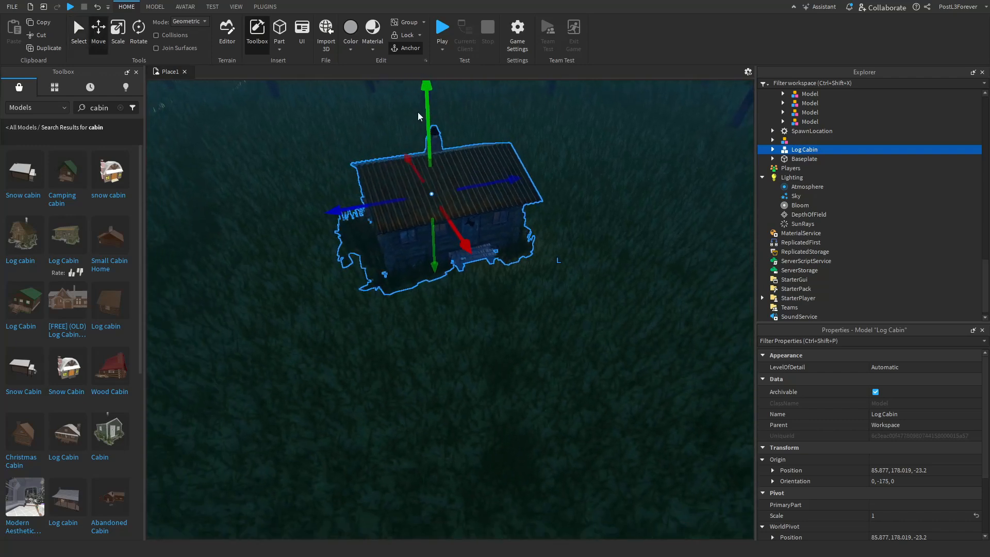
left_click_drag(452, 230, 483, 219)
- Try scaling the cabin down to about 0.54, and undo the scaling
left_click(119, 36)
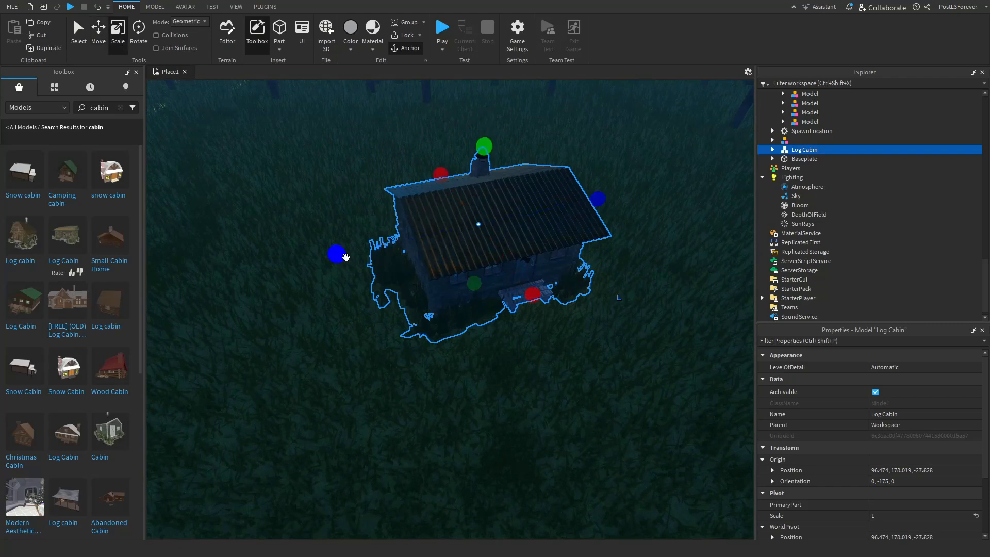
left_click_drag(346, 256, 447, 231)
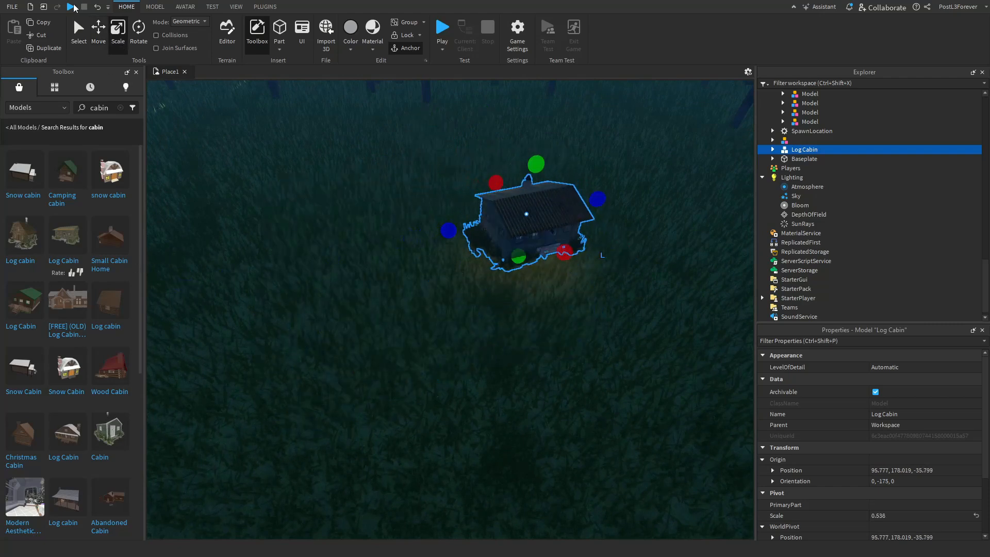
left_click(98, 8)
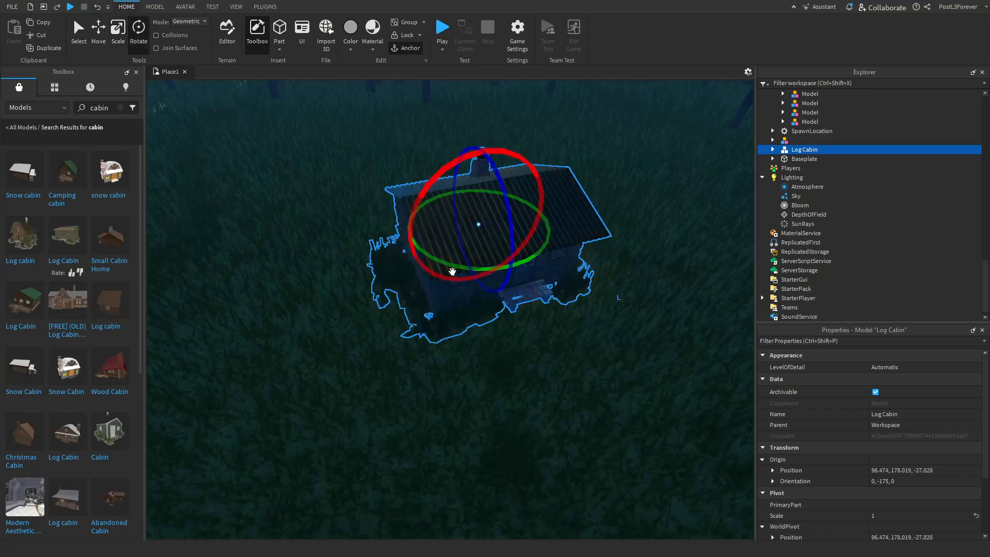
- Try tilting the cabin sideways with Rotate, and undo the tilt
left_click_drag(502, 251, 483, 239)
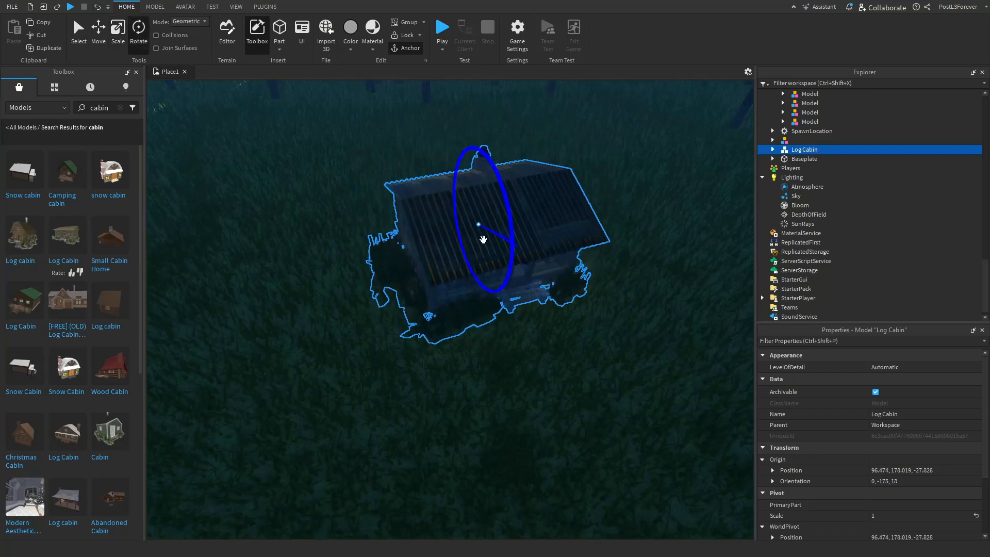
left_click_drag(478, 274, 93, 59)
left_click(98, 7)
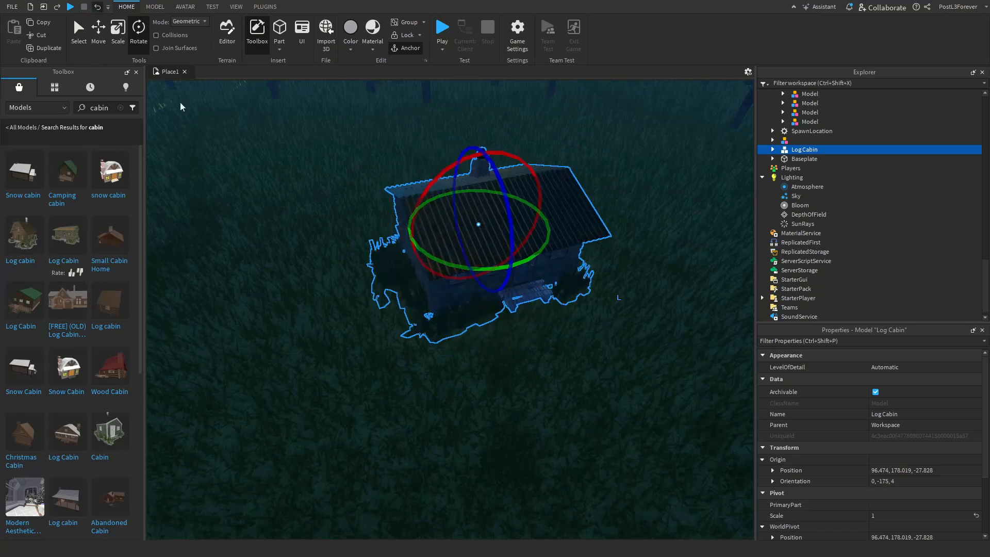
- Place the cabin at about position 73, 178, 5 with a vertical-axis orientation of -145 degrees
left_click_drag(469, 227, 401, 269)
key("a")
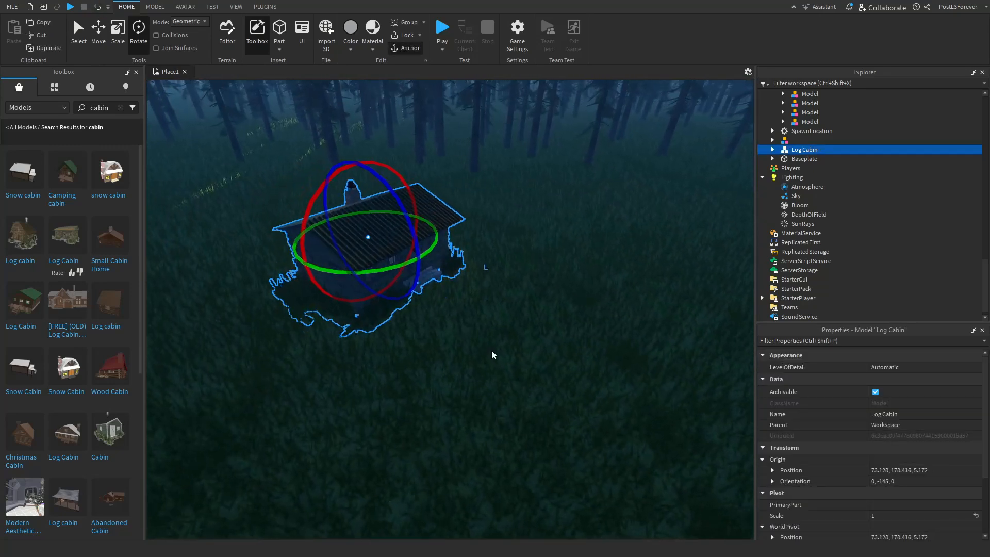
- Lower the cabin slightly with Move so its base and front bench sit in the grass
key("w")
key("w")
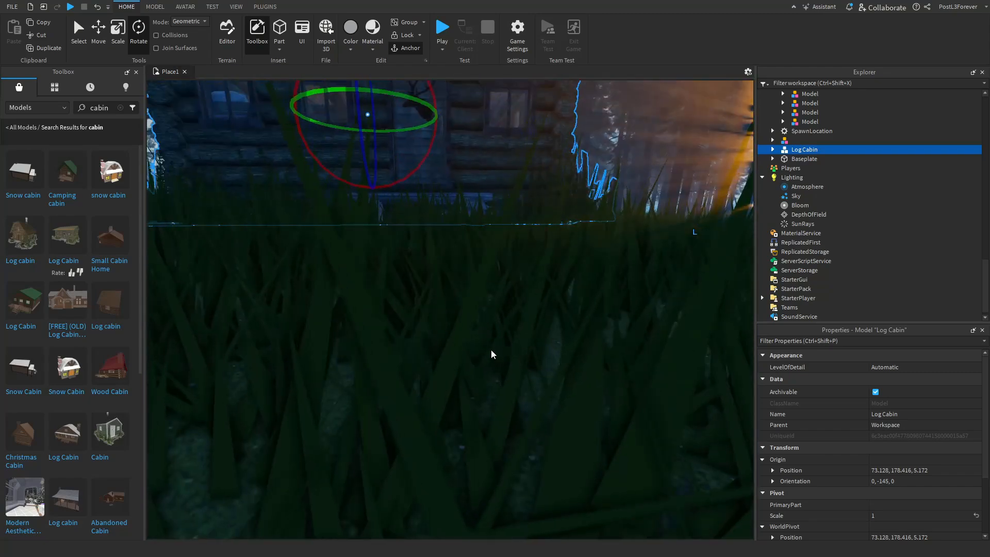
key("w")
key("s")
left_click(98, 34)
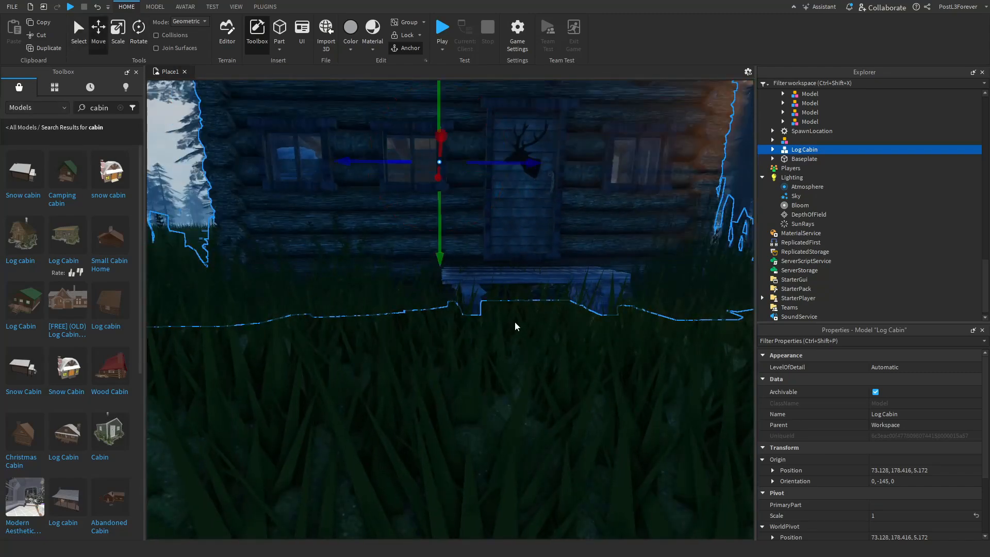
key("q")
key("w")
left_click_drag(444, 213, 446, 250)
left_click(497, 389)
- Inspect how the cabin sits on the ground from the front
key("e")
key("s")
right_click_drag(497, 390, 503, 410)
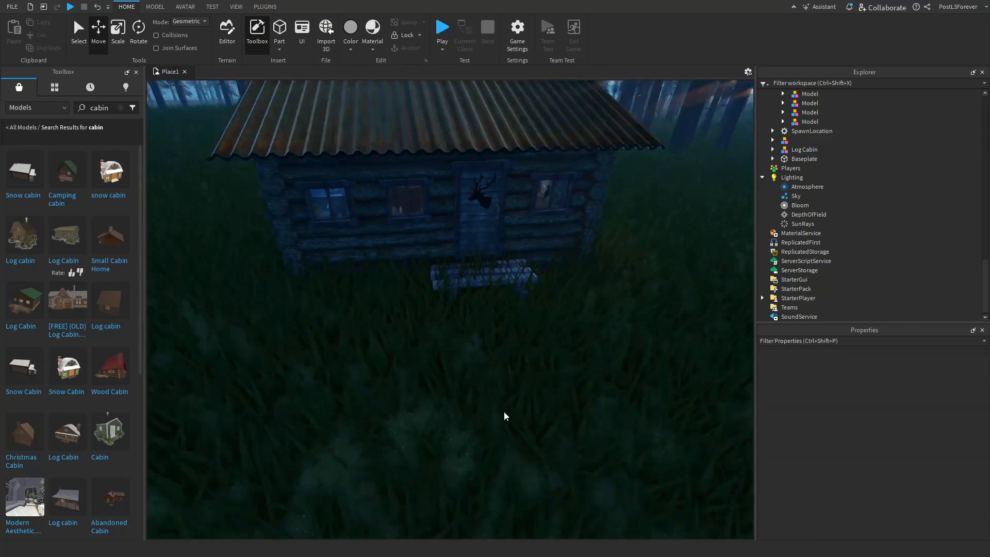
key("w")
key("s")
left_click(411, 289)
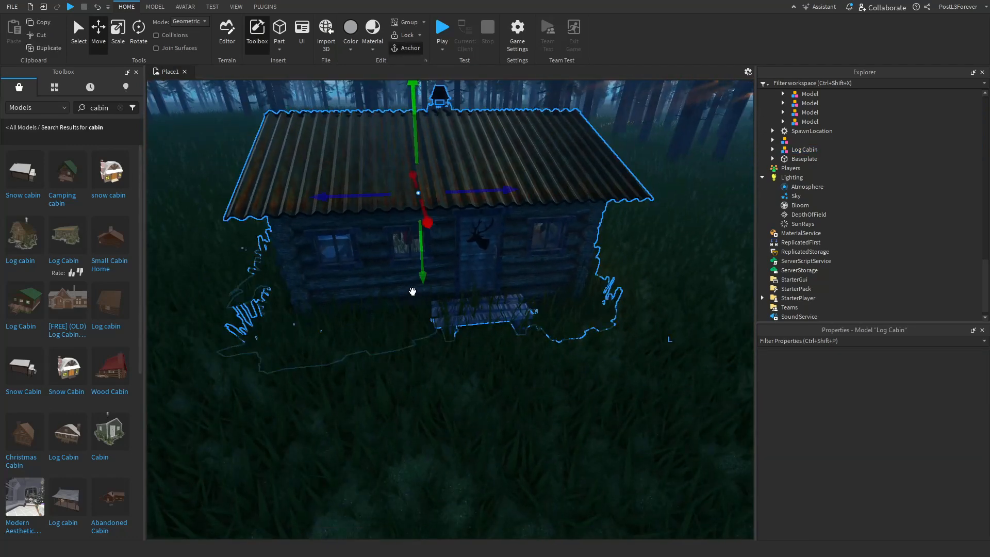
left_click(461, 416)
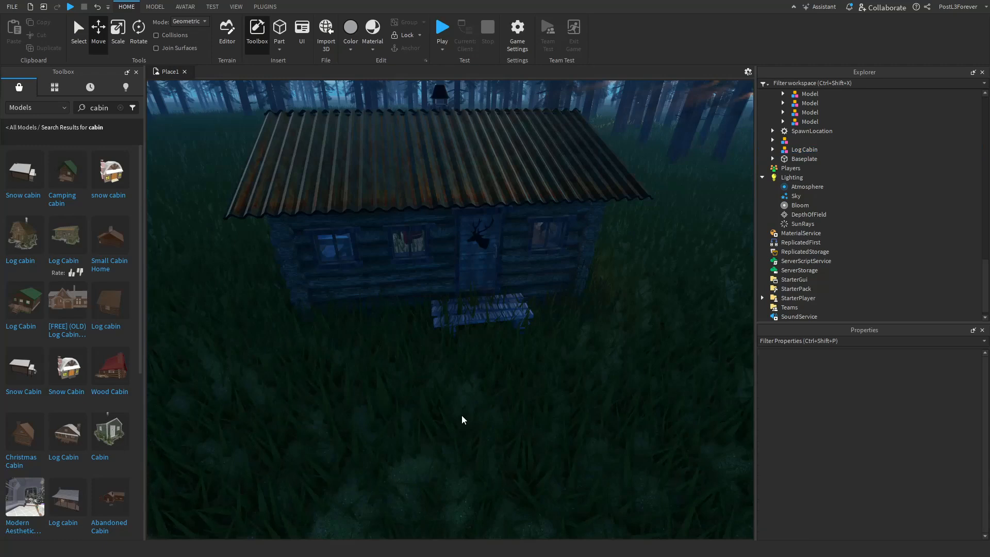
- Set the terrain Paint tool to a spherical brush of size 1 with the dark brown earth material as source
left_click(232, 43)
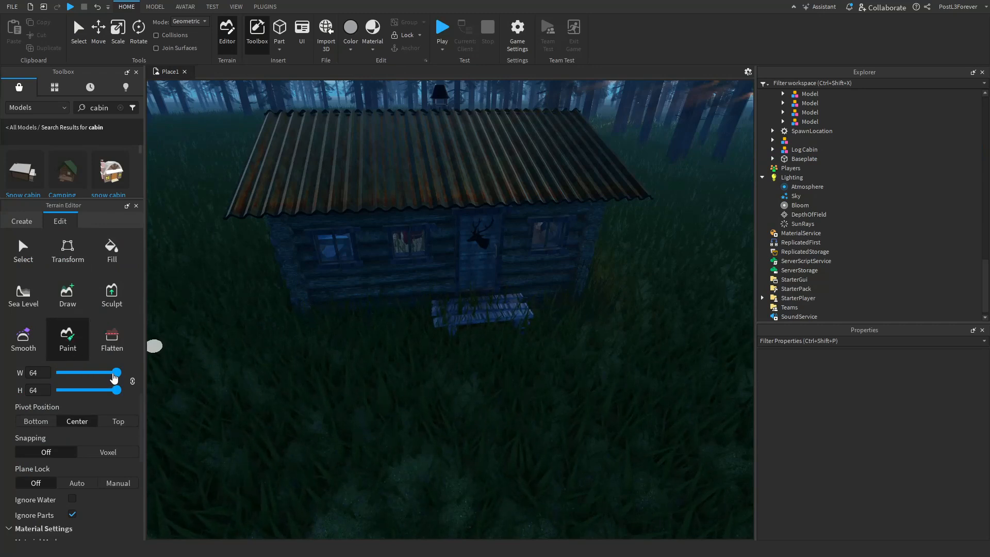
left_click_drag(114, 377, 57, 377)
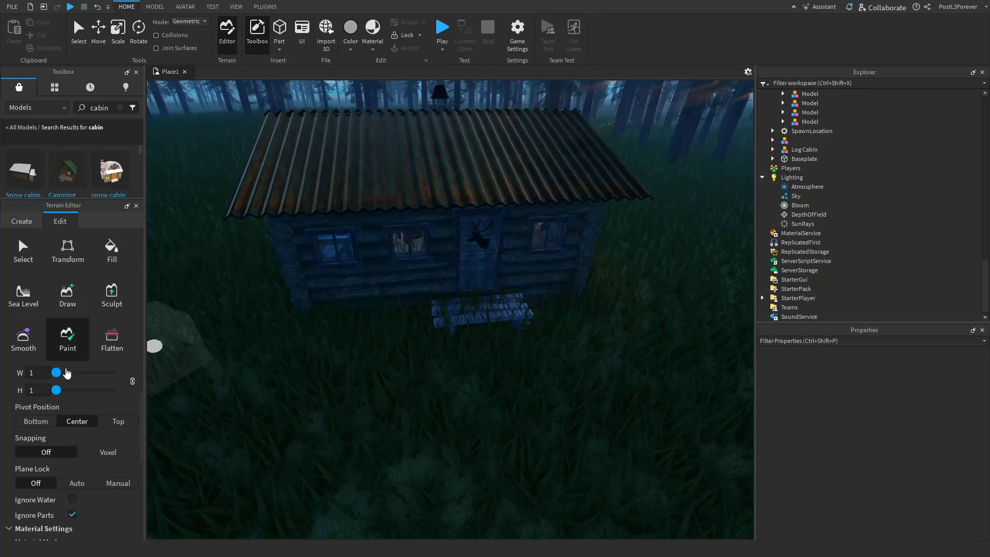
scroll(78, 420, "up", 3)
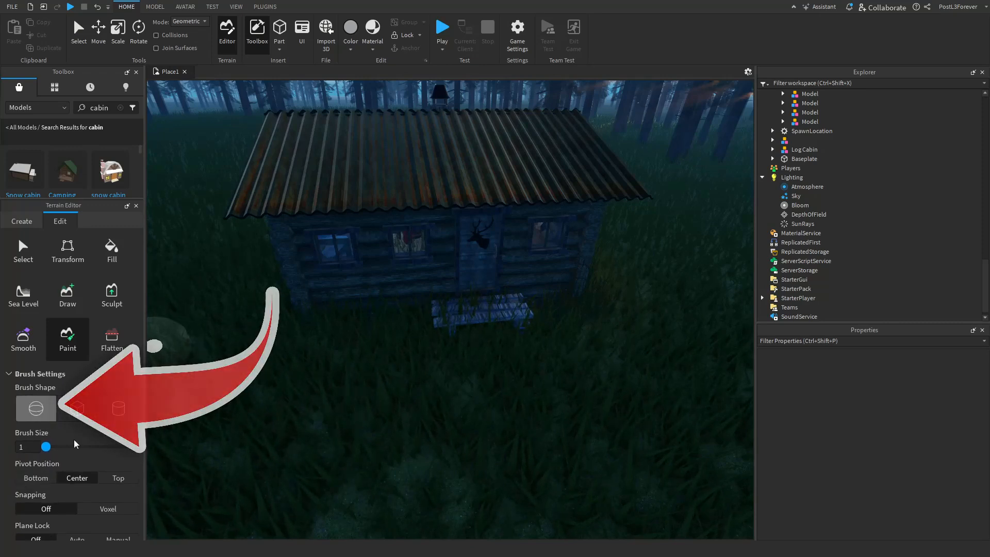
scroll(78, 438, "down", 5)
left_click(29, 469)
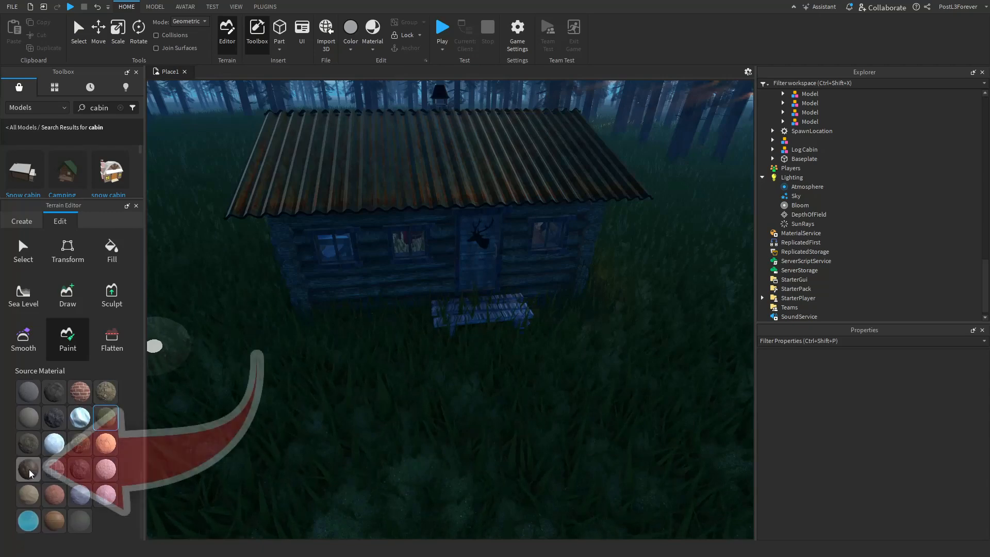
- Paint the terrain around the cabin's base and in front of its bench with the earth material
right_click_drag(360, 355, 361, 344)
key("w")
scroll(380, 341, "down", 10)
scroll(423, 326, "down", 2)
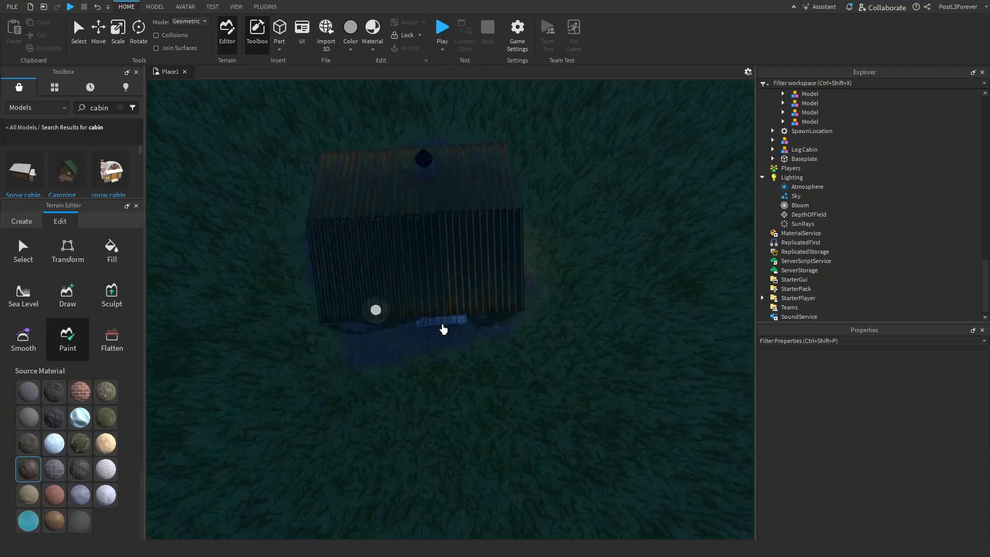
- Paint a winding earth path from the cabin's front across the field, joining a trail that branches both ways
right_click_drag(433, 364, 412, 303)
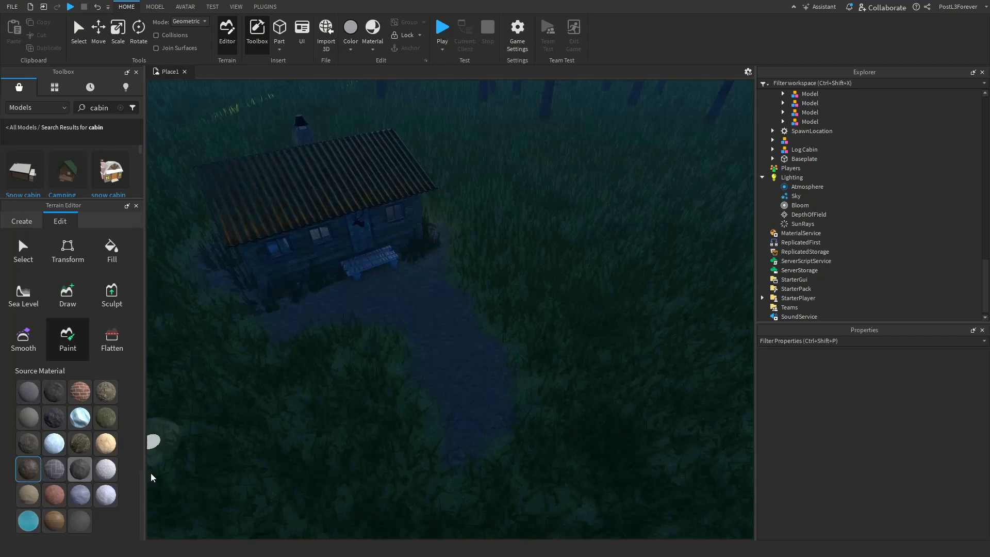
right_click_drag(150, 438, 393, 466)
scroll(425, 363, "down", 3)
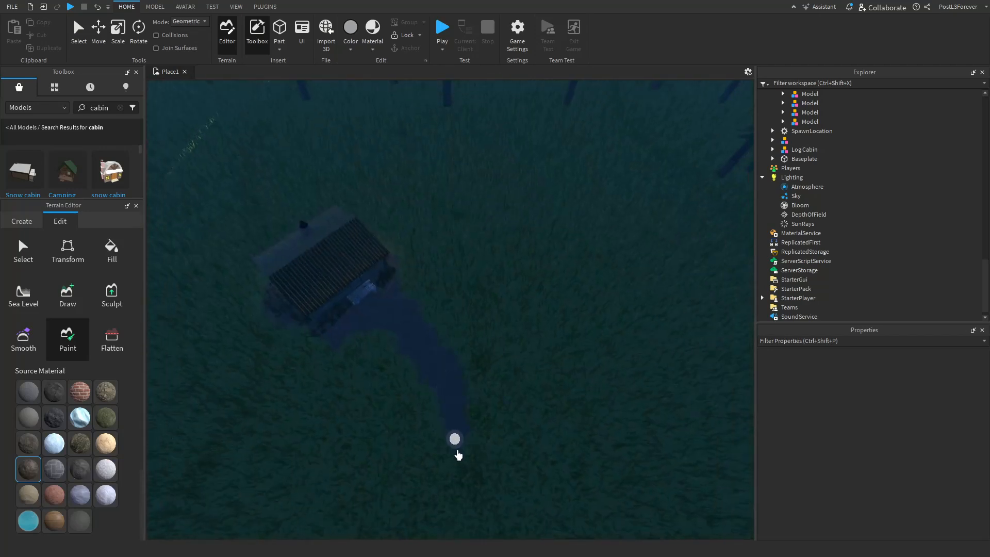
right_click_drag(461, 540, 435, 404)
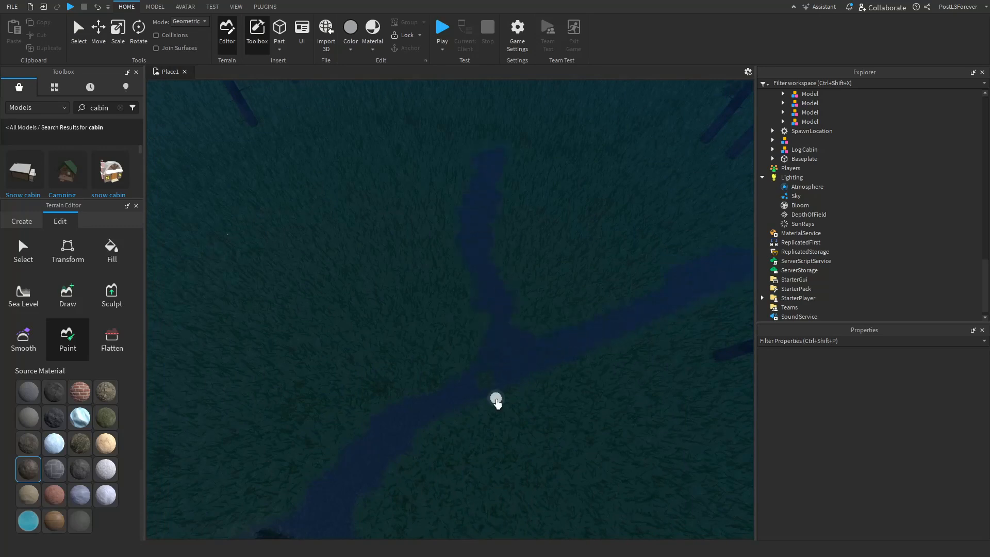
right_click_drag(497, 403, 113, 247)
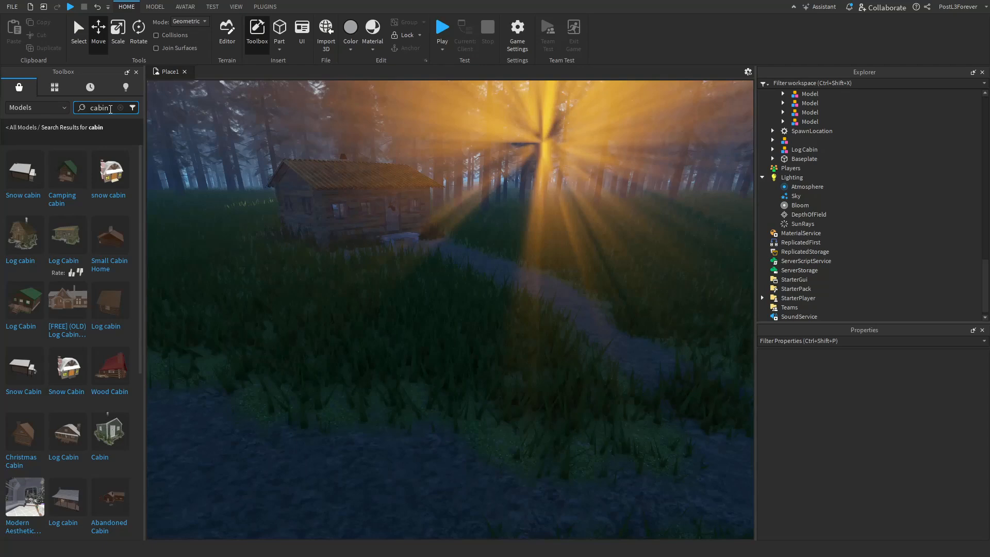
- Search the models for "light" and insert the Ceiling Light at the cabin
left_click(111, 109)
type("light")
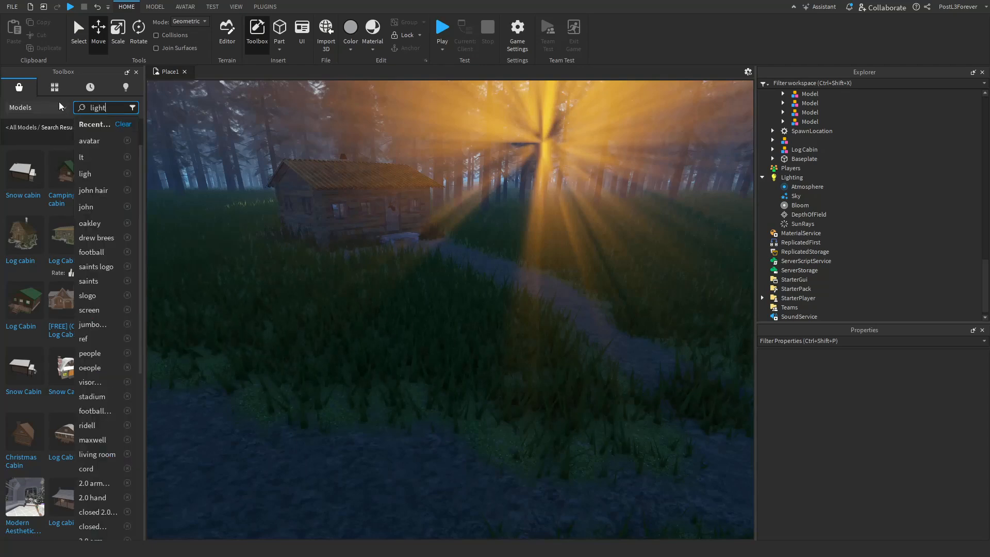
key("Return")
type("ght")
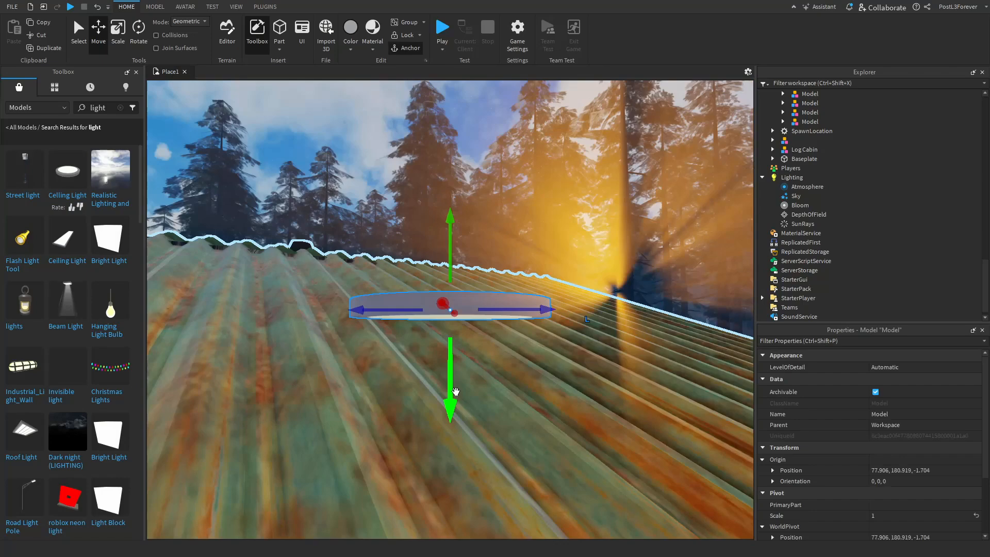
- Reposition the ceiling light from the roof surface to inside the cabin
right_click_drag(455, 391, 466, 329)
left_click_drag(466, 329, 507, 340)
left_click(378, 407)
right_click_drag(379, 407, 300, 336)
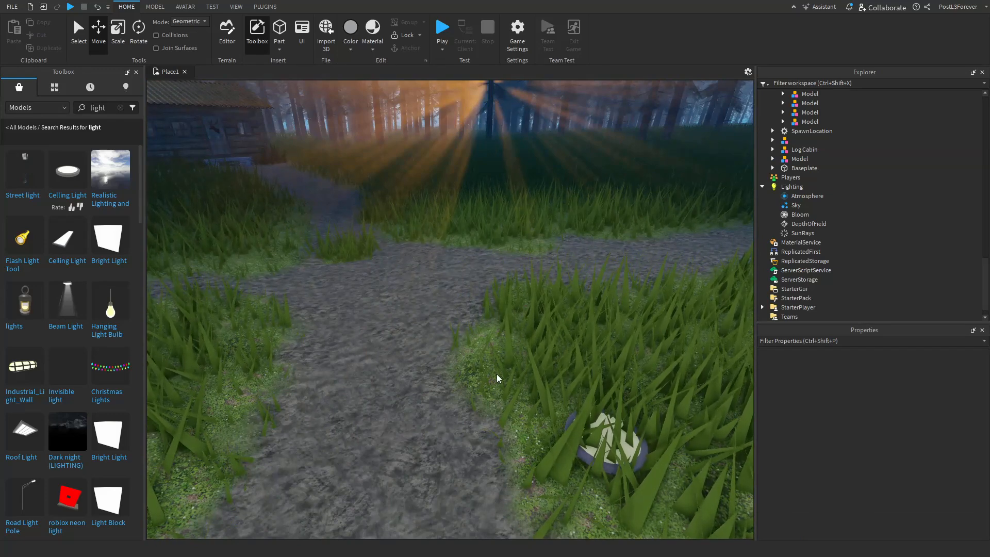
- Move the round pad half hidden in the grass onto the painted path
left_click_drag(615, 433, 475, 496)
left_click(607, 422)
- Search the models for "fencing"
right_click_drag(505, 360, 501, 357)
key("w")
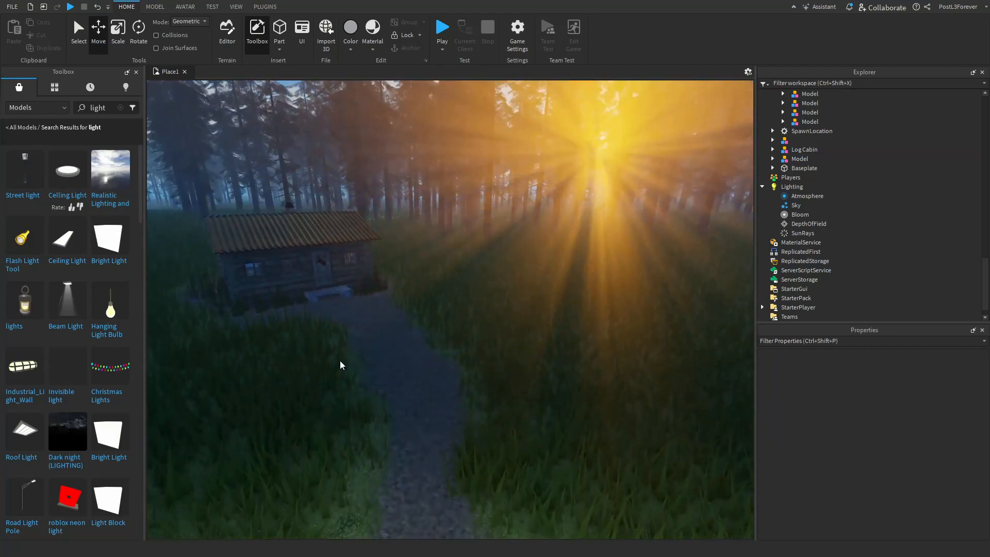
key("a")
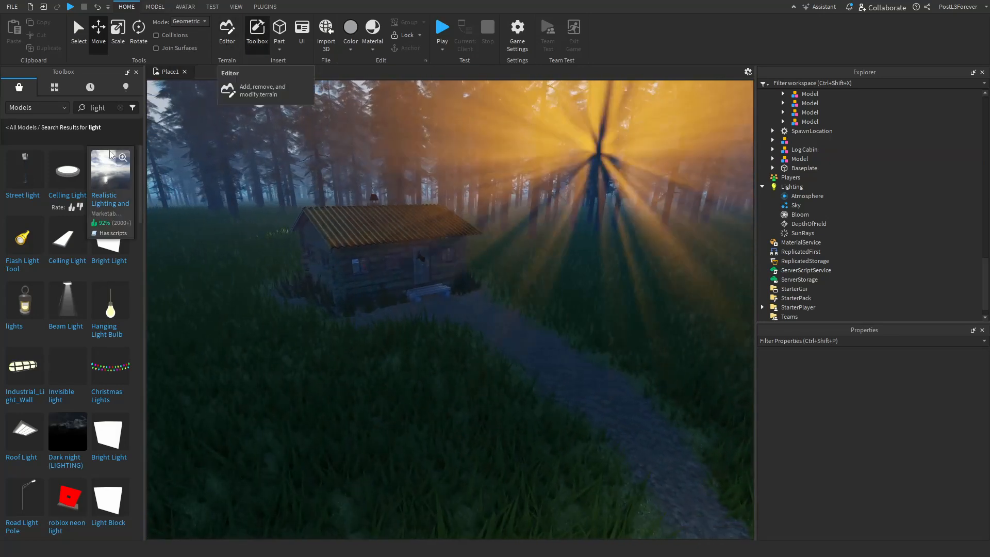
left_click(82, 109)
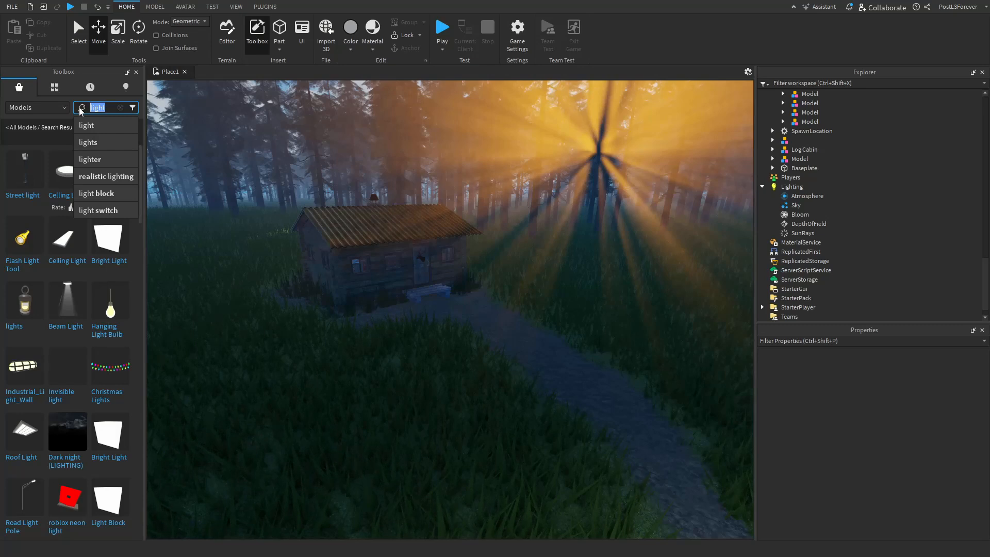
type("fencing")
key("Return")
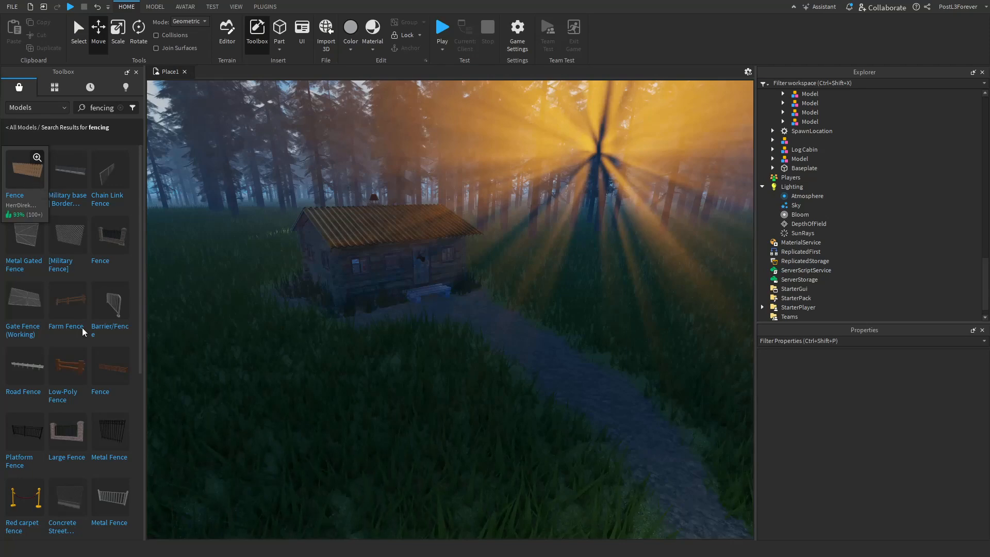
- Insert the Farm Fence model, scale it to 0.695 and place it on the grass beside the path near the cabin
left_click(69, 302)
right_click_drag(469, 341, 433, 301)
left_click_drag(433, 300, 373, 335)
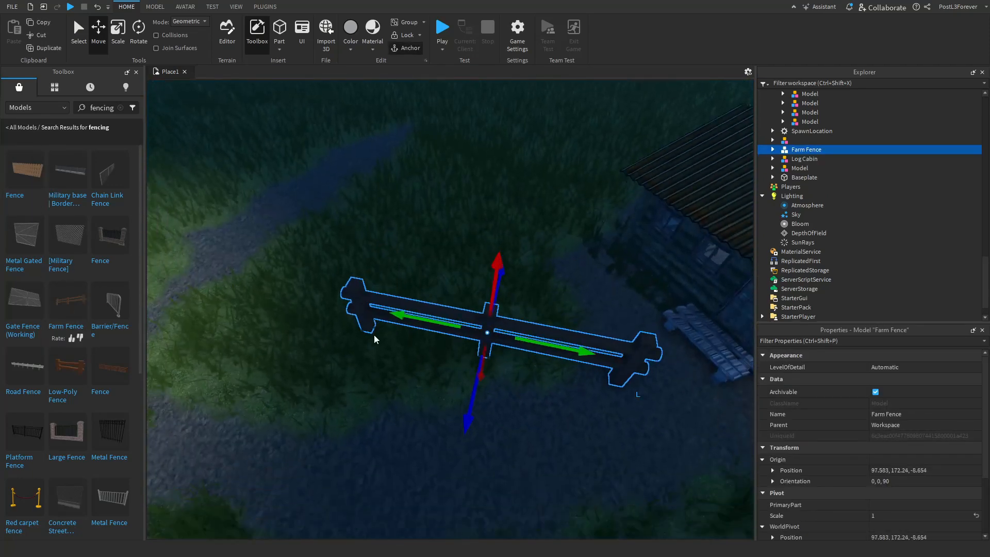
right_click_drag(373, 335, 385, 353)
left_click_drag(375, 145, 381, 183)
left_click_drag(447, 225, 380, 248)
- Rotate the farm fence to a Y orientation of 29 along the path and lower its posts into the ground
left_click(144, 43)
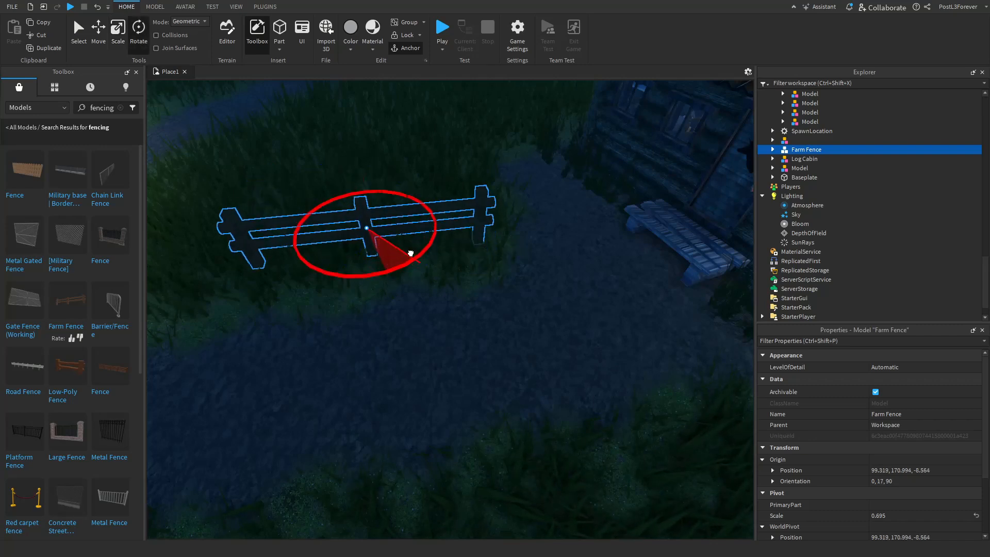
left_click(348, 41)
left_click(502, 232)
left_click(96, 37)
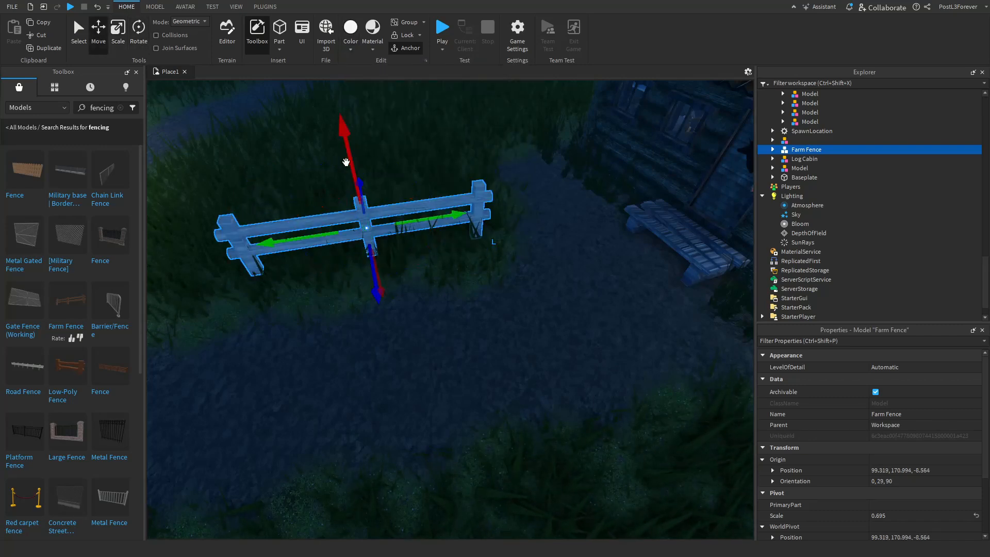
left_click_drag(347, 162, 353, 184)
- Duplicate the farm fence, move the copy across the cabin path and rotate it to follow the path's edge
key("ctrl+d")
key("a")
mouse_move(426, 242)
left_mouse_down()
mouse_move(391, 252)
mouse_move(417, 254)
left_mouse_up()
key("s")
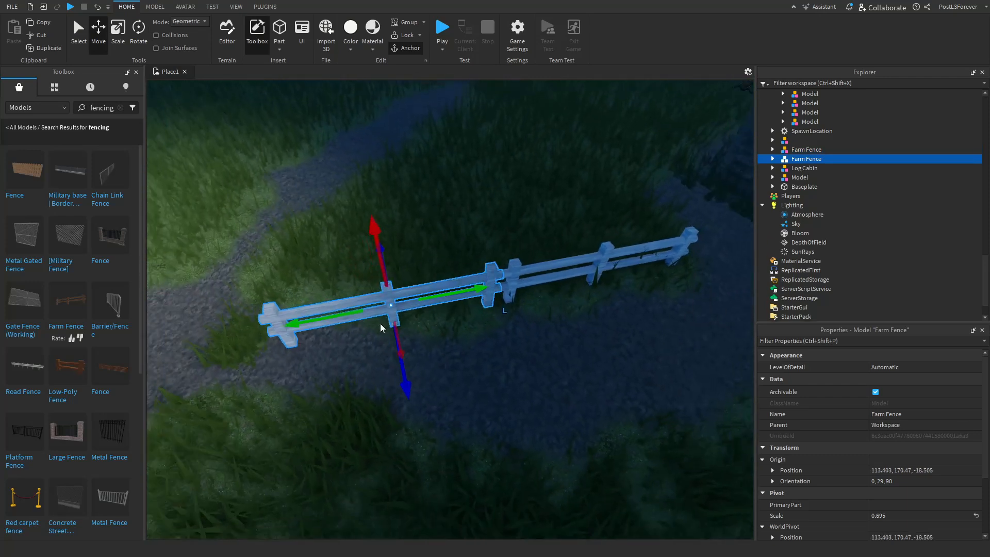
left_click_drag(413, 361, 472, 517)
left_click(137, 35)
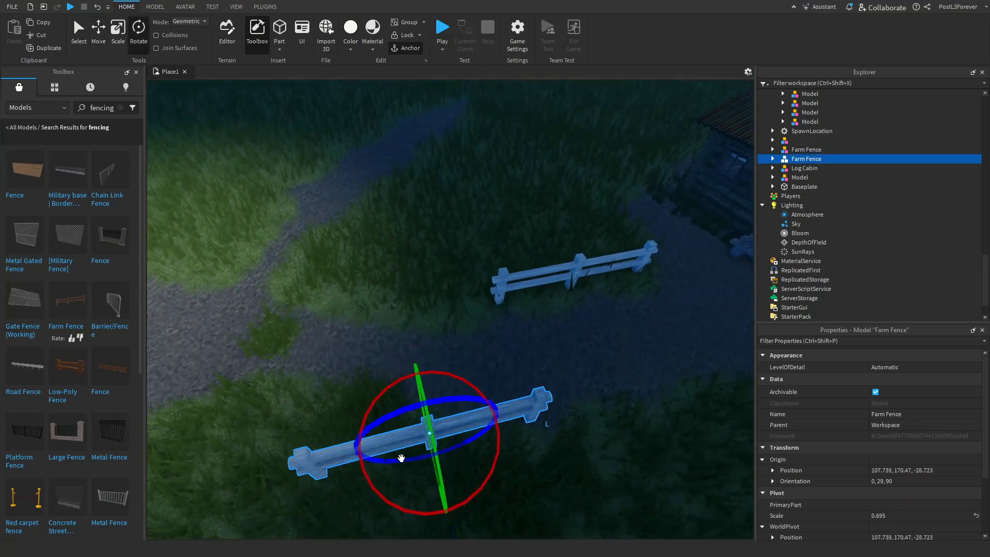
left_click_drag(395, 502, 361, 480)
- Duplicate the fence across the path and set the copy end to end with it
left_click(98, 35)
key("ctrl+d")
left_click_drag(508, 451, 626, 480)
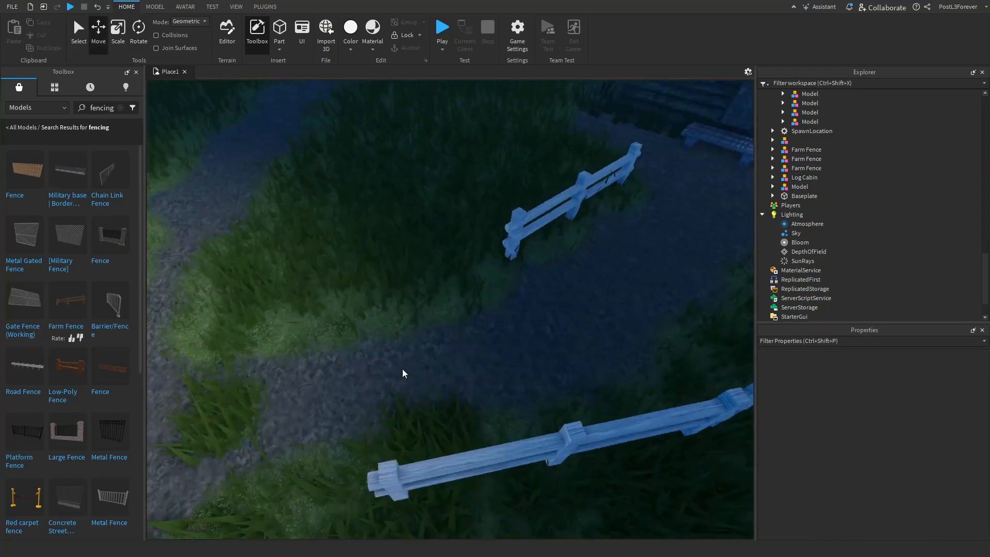
- Duplicate the first farm fence, rotate the copy to a Y orientation of -7 and join it to that fence's end
right_click_drag(402, 369, 464, 309)
left_click(380, 247)
key("ctrl+d")
left_click(139, 35)
left_click_drag(379, 247, 400, 282)
left_click(97, 35)
left_click_drag(342, 271, 299, 277)
right_click_drag(299, 278, 319, 265)
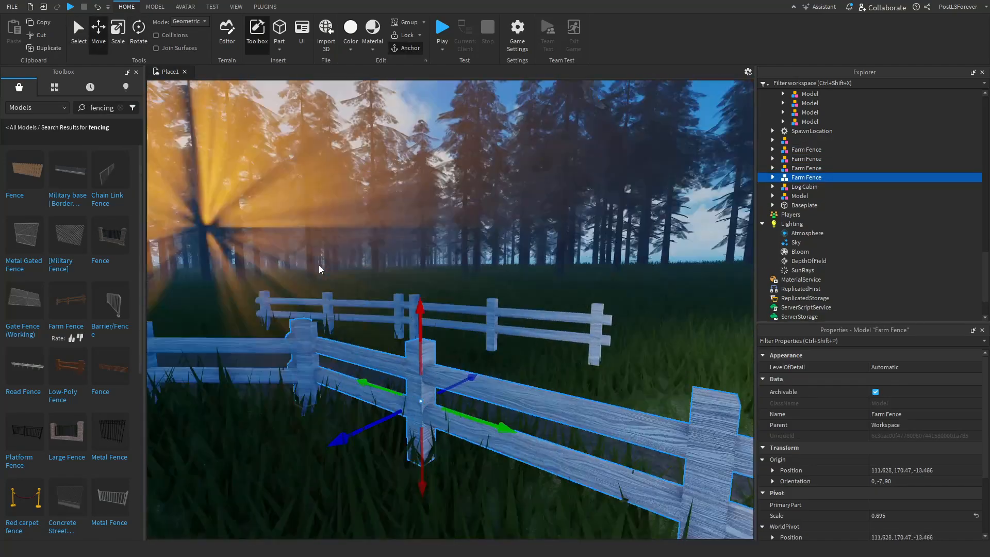
- Duplicate fence sections to form a two-section run along the grassy edge of the side path
left_click_drag(463, 336, 683, 330)
left_click(552, 431)
left_click(459, 278)
key("ctrl+d")
left_click(138, 35)
key("ctrl+z")
left_click(98, 35)
key("ctrl+d")
left_click_drag(412, 289, 532, 257)
left_click(579, 321)
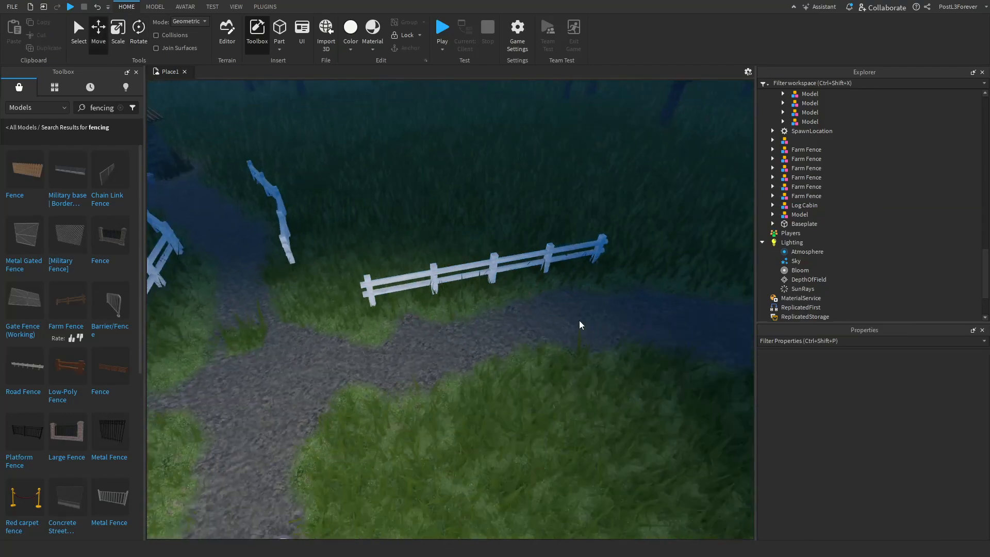
- Duplicate more fence sections and line them up along the remaining grass edges around the path junction
left_click_drag(580, 320, 371, 242)
key("ctrl+d")
left_click_drag(482, 322, 534, 407)
left_click_drag(412, 380, 217, 284)
left_click(262, 317)
right_click_drag(422, 330, 417, 333)
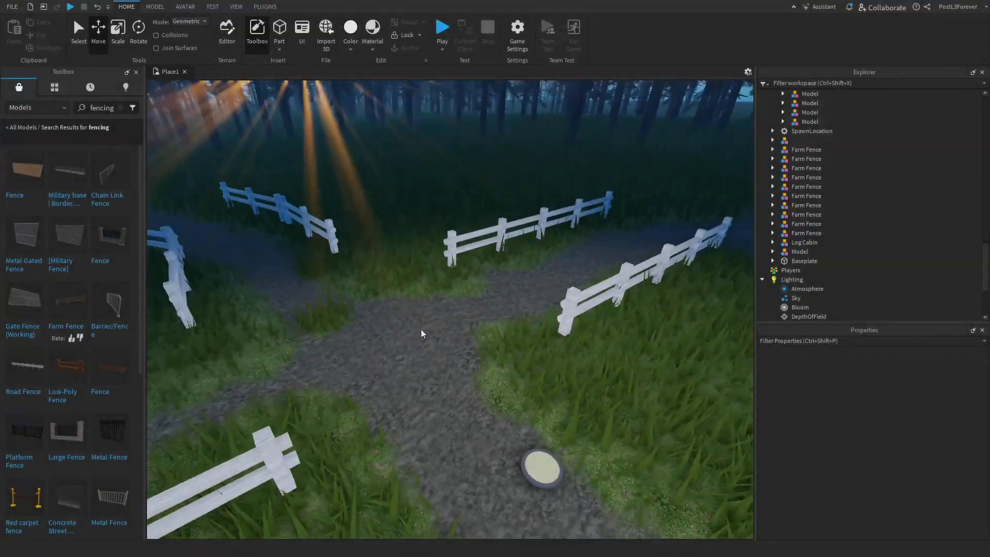
right_click_drag(421, 329, 395, 321)
key("s")
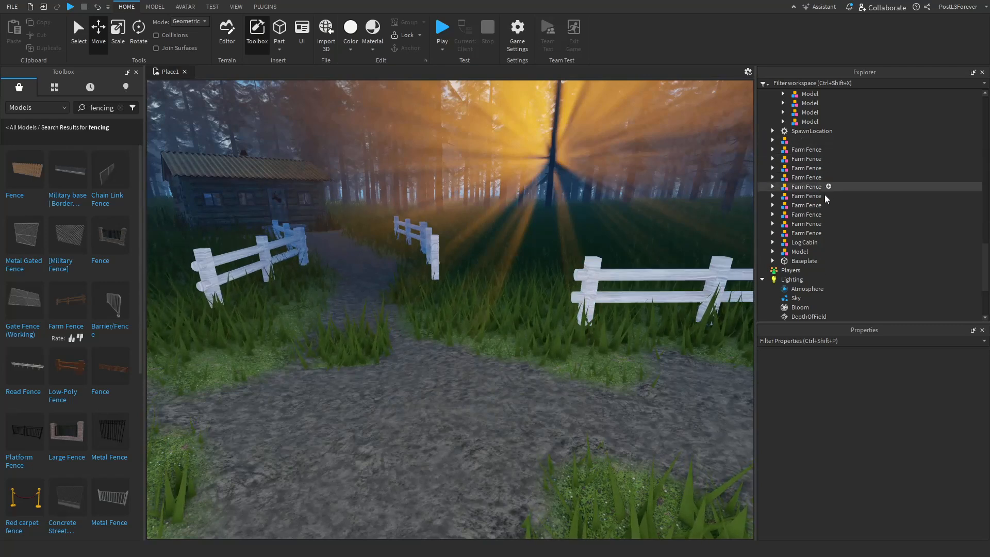
- Collect all Farm Fence models in a workspace folder named Fences and anchor them
scroll(794, 170, "up", 7)
scroll(790, 166, "up", 18)
left_click(772, 123)
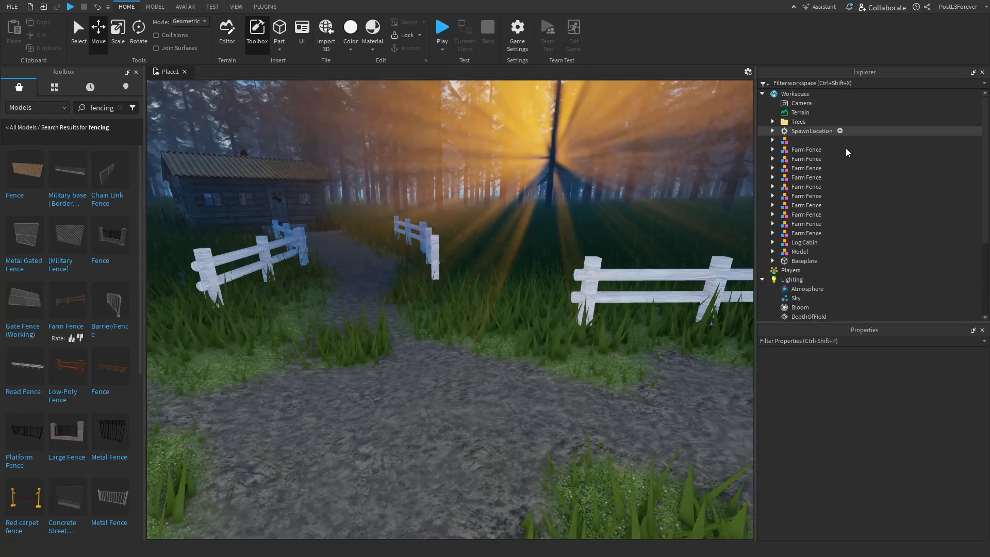
left_click_drag(847, 147, 854, 231)
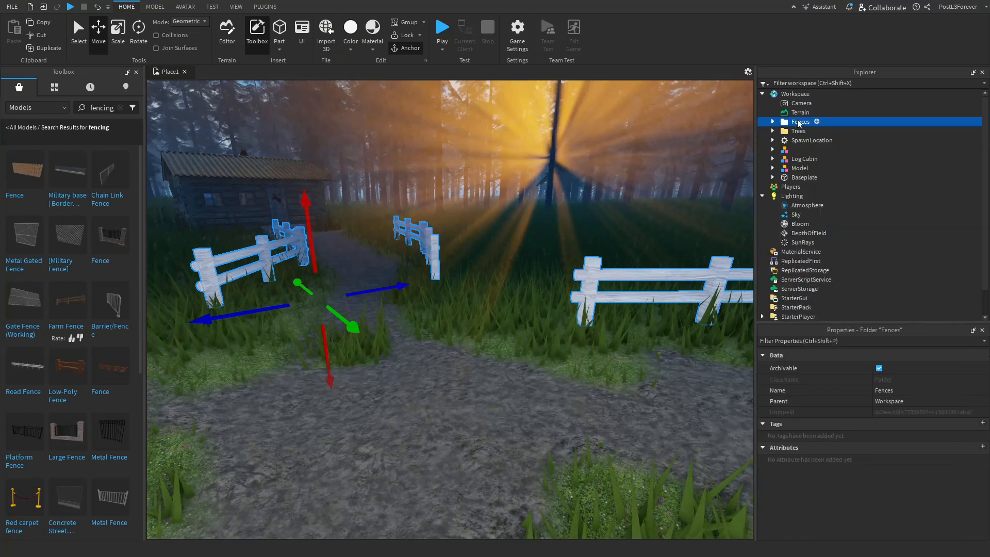
left_click(413, 41)
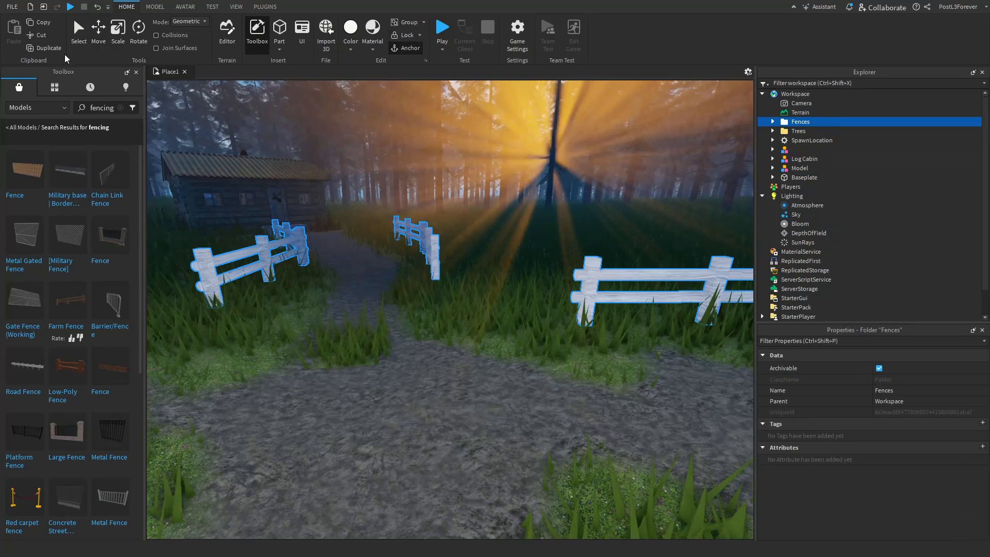
left_click(309, 268)
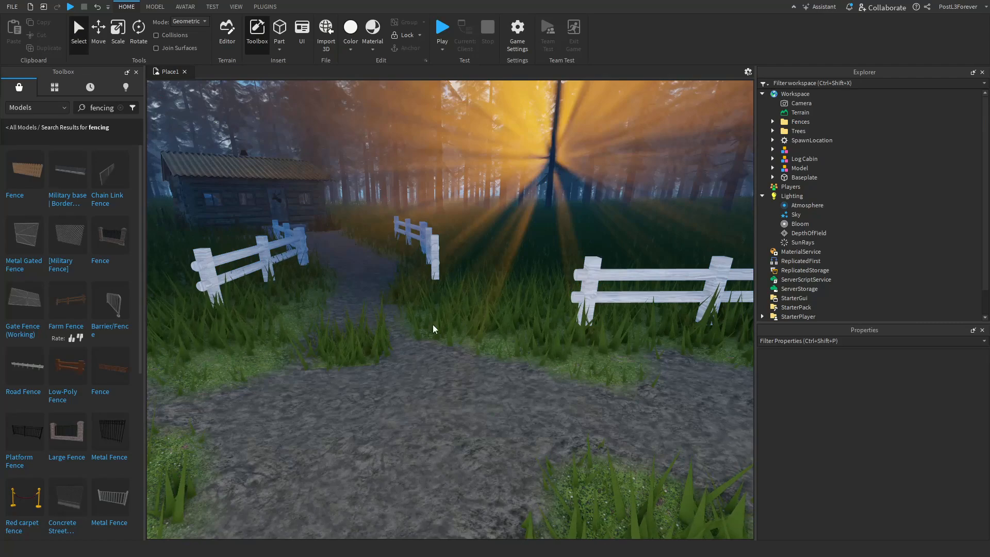
- Go to the character model standing on the baseplate and shift it a short distance
key("s")
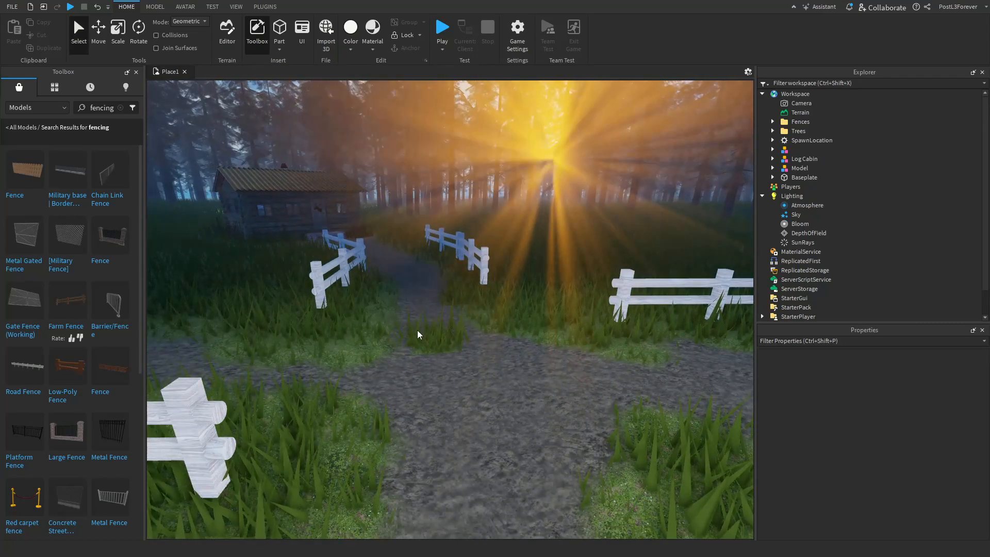
key("w")
right_click_drag(418, 331, 414, 268)
key("w")
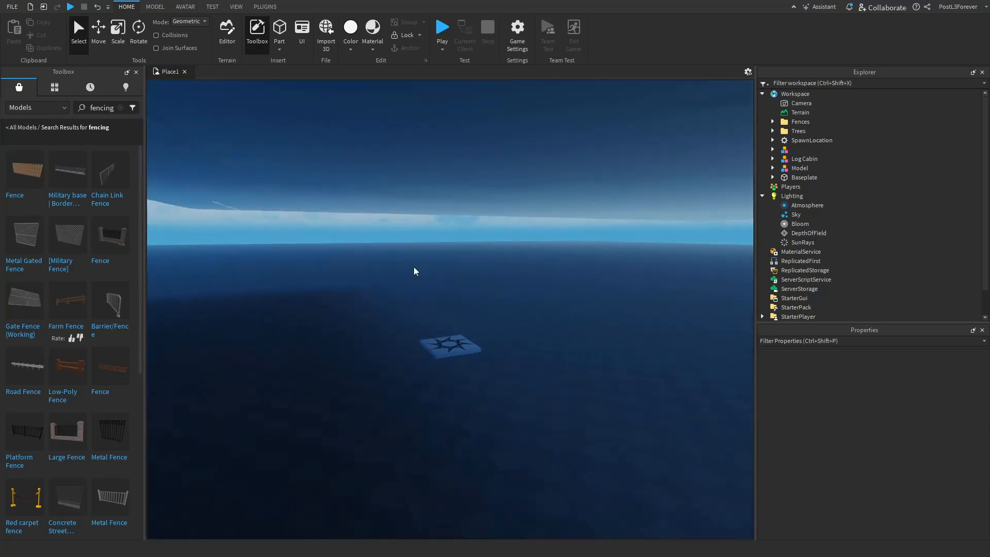
right_click_drag(287, 256, 465, 355)
key("w")
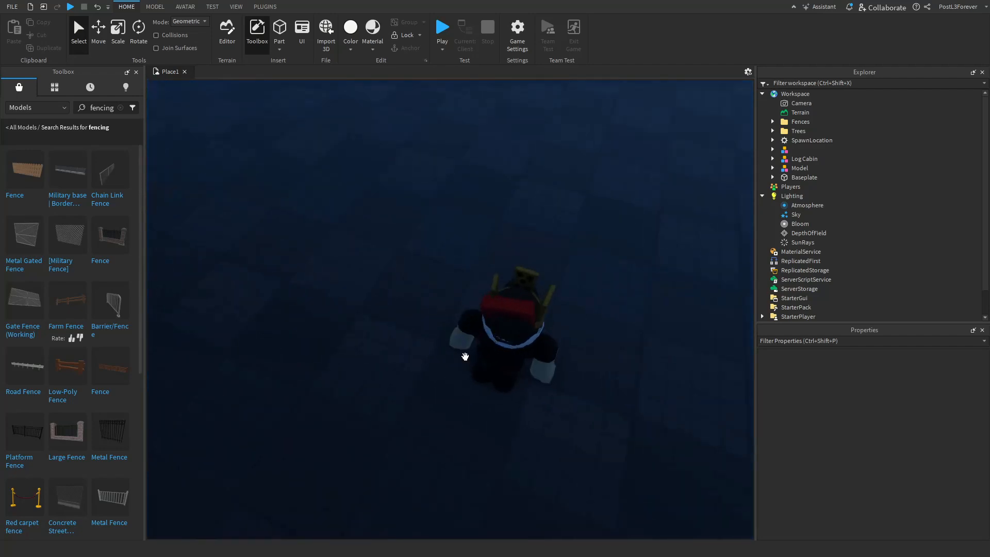
left_click_drag(465, 355, 412, 315)
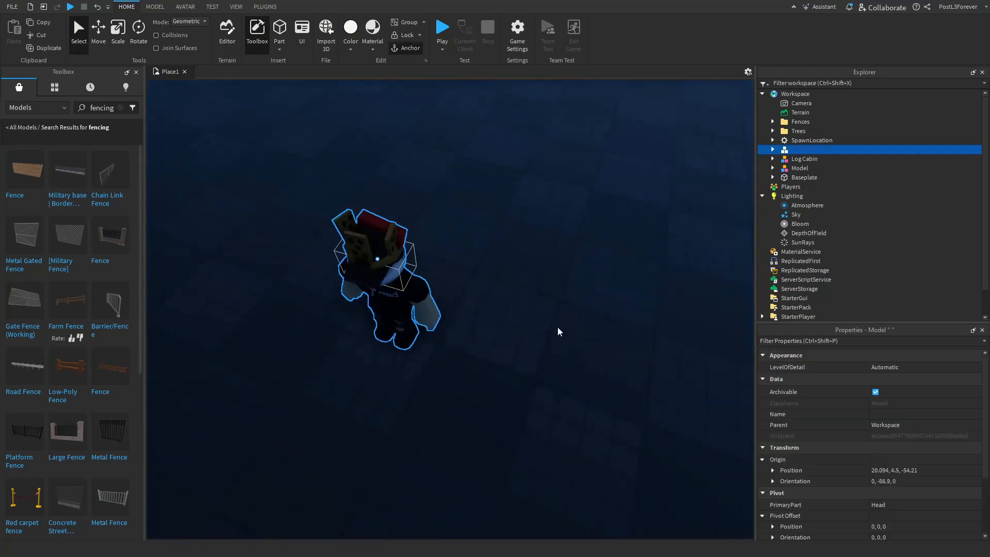
left_click(592, 331)
key("a")
key("w")
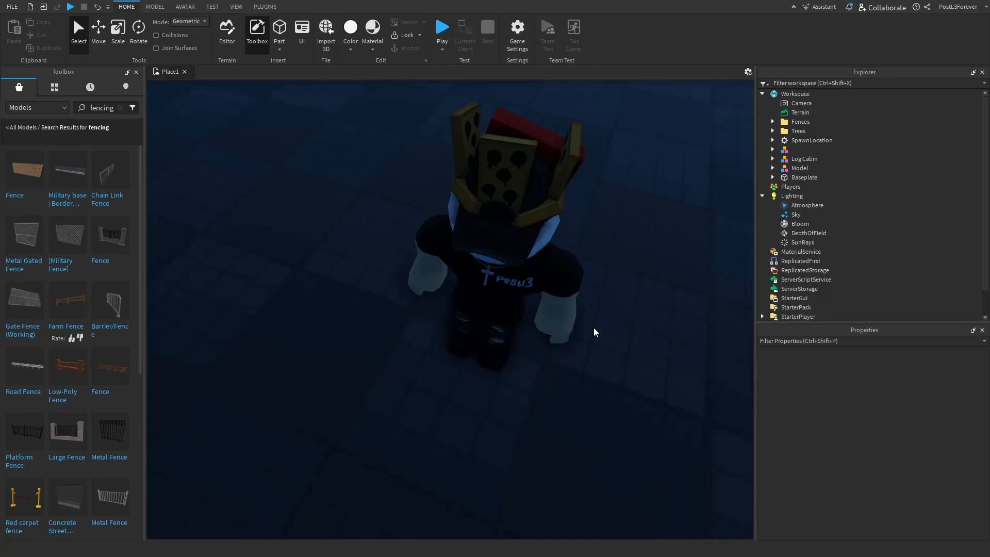
- Duplicate the character model and place the copy beside the original on the baseplate
left_click(447, 282)
key("ctrl+d")
key("s")
left_click_drag(466, 276, 308, 174)
left_click(559, 380)
key("w")
right_click_drag(559, 380, 531, 370)
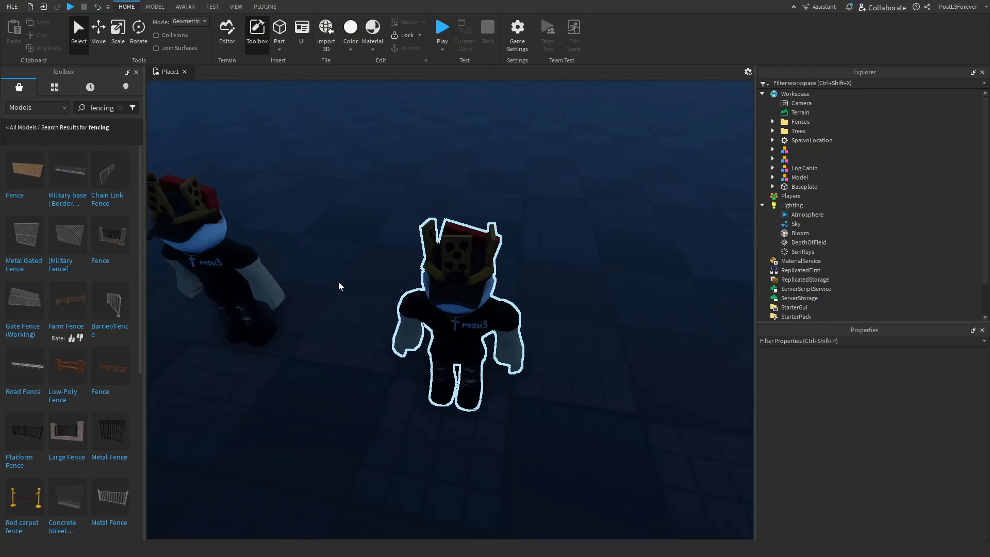
- Move one of the two characters from the baseplate up to the forest ground between the fences
left_click_drag(227, 256, 343, 457)
key("s")
left_click(101, 42)
key("s")
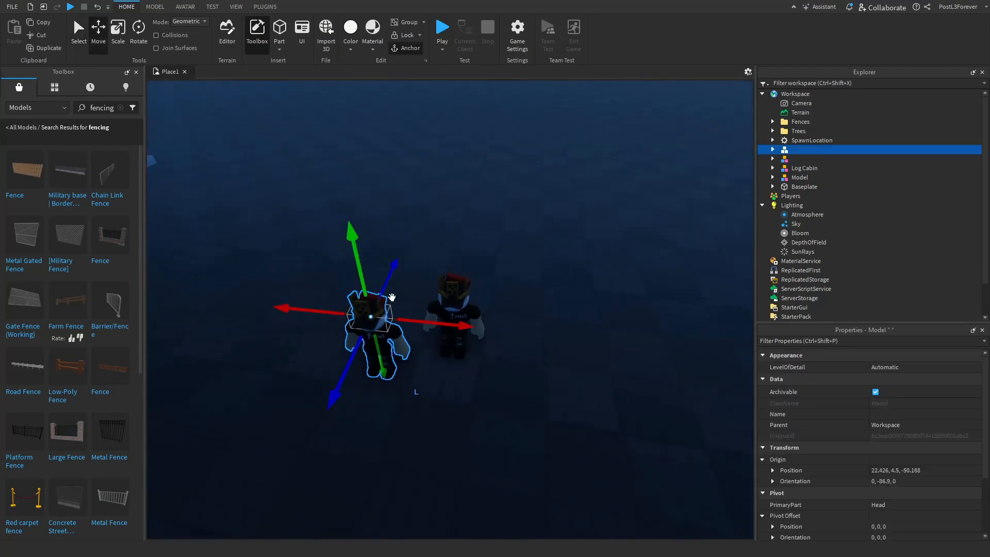
key("w")
left_click(462, 416)
key("s")
left_click_drag(287, 343, 400, 230)
key("s")
left_click(519, 336)
key("s")
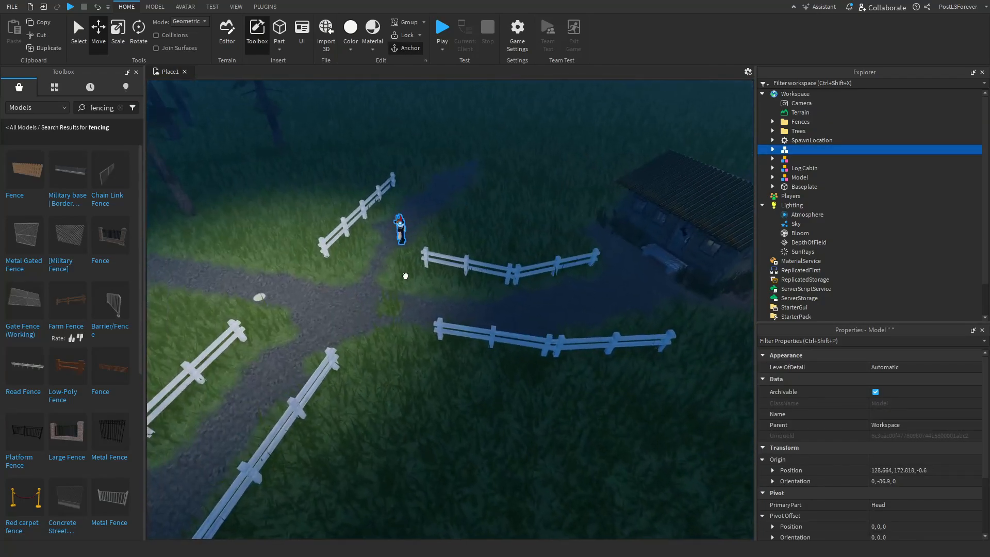
- Reposition the character onto the dirt path junction, near the round pad
left_click_drag(405, 276, 485, 301)
key("w")
key("s")
left_click(490, 328)
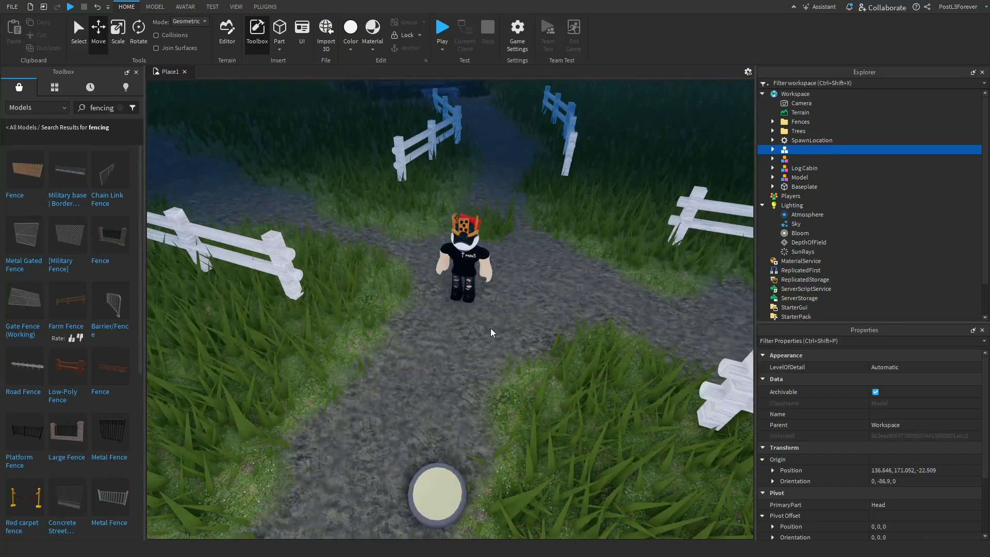
- Shift the character sideways along the path so it stands in the middle of the view toward the cabin
right_click_drag(490, 328, 477, 327)
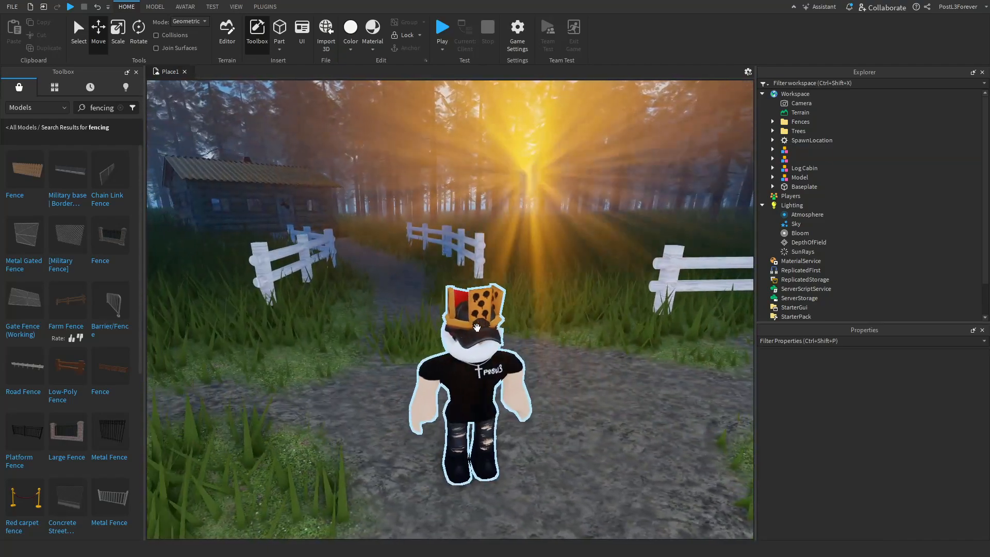
key("d")
key("w")
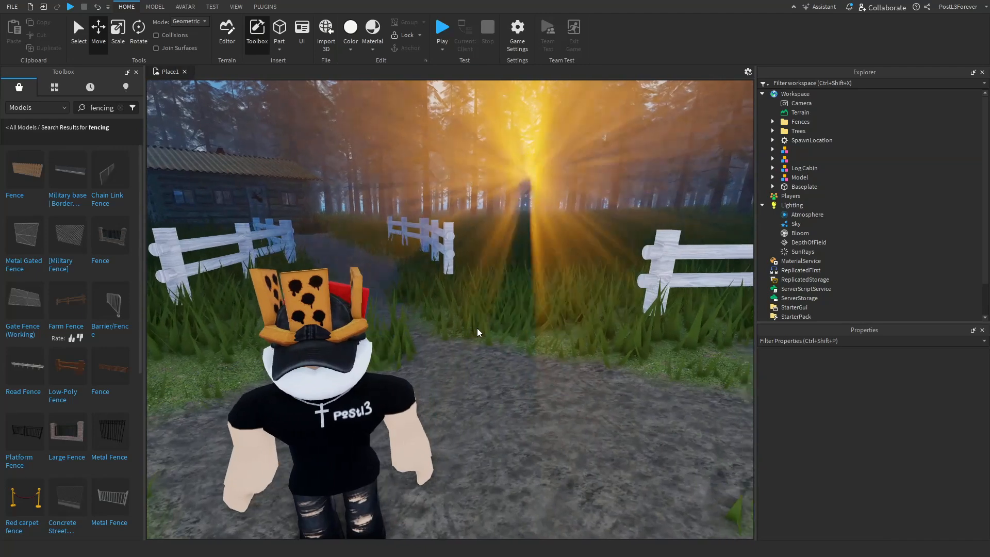
left_click(289, 388)
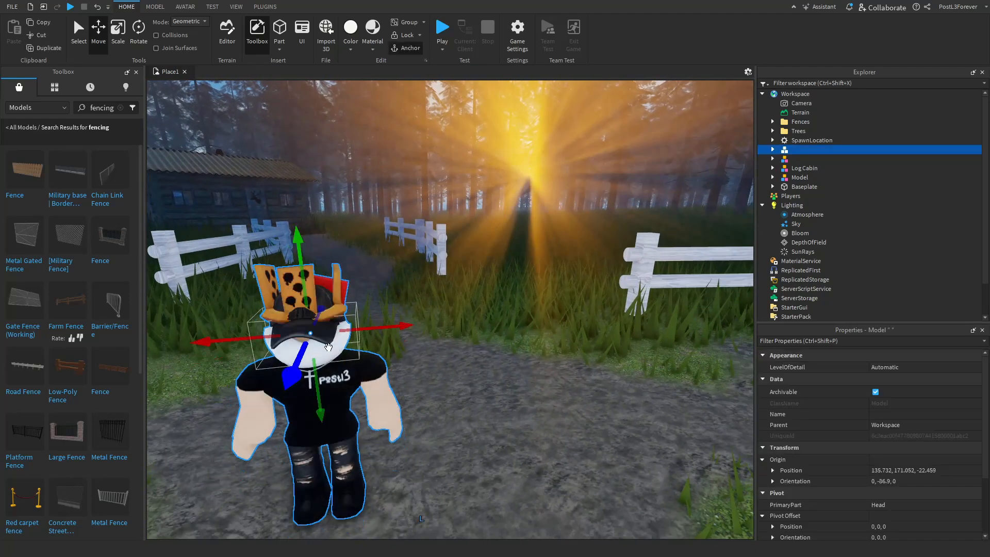
left_click_drag(386, 327, 486, 324)
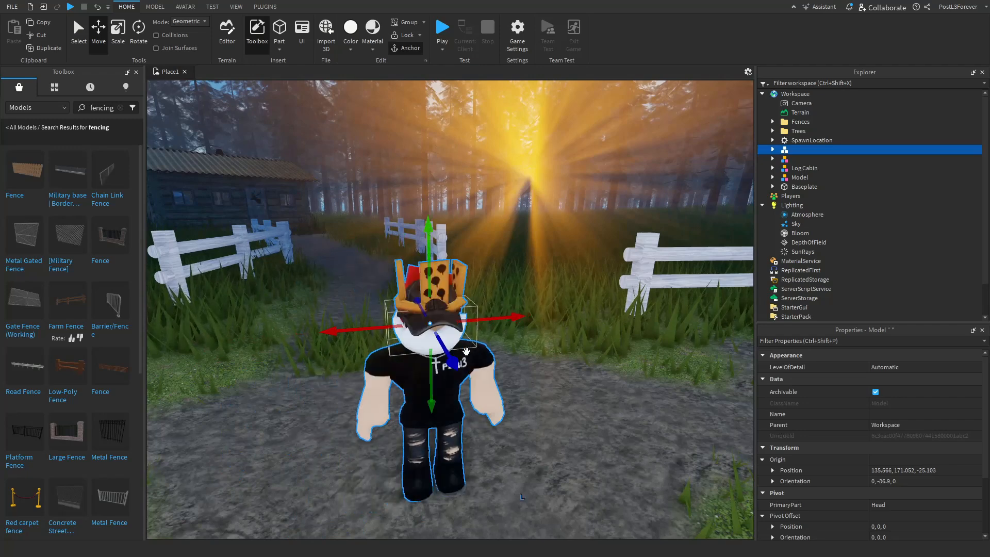
- Turn the whole character about its vertical axis to a Y orientation of -60.9
key("ctrl+4")
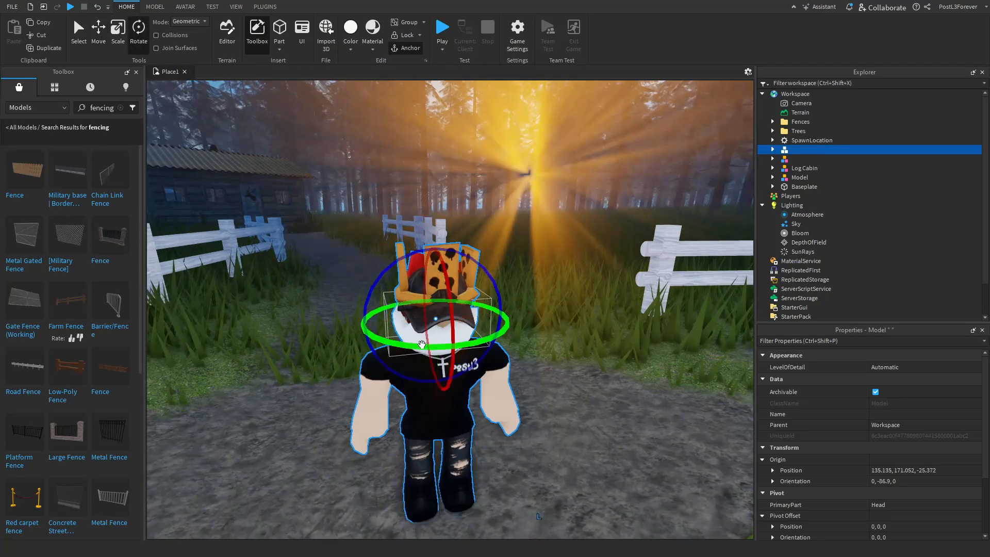
left_click_drag(422, 344, 465, 342)
right_click_drag(473, 354, 479, 349)
key("w")
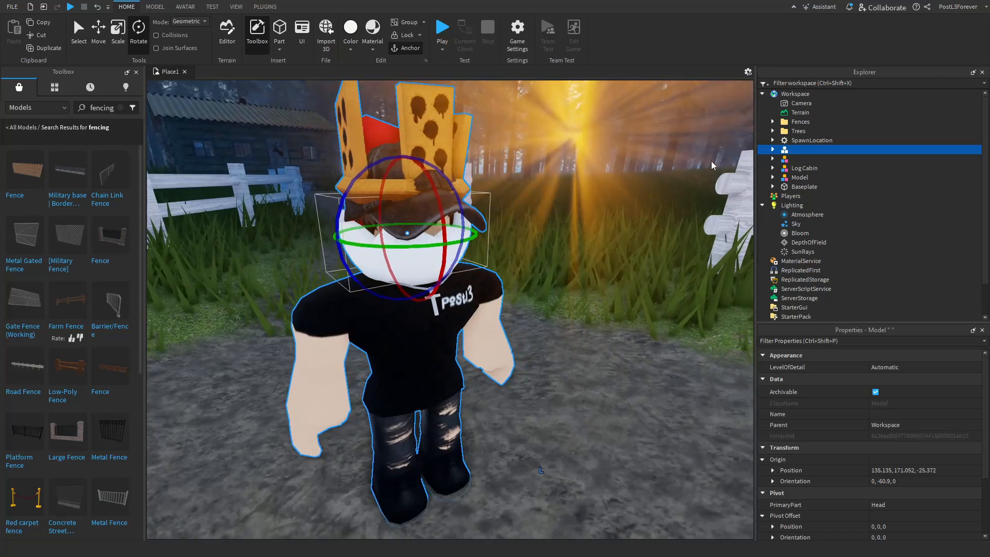
- Select the Head part inside the character model and turn it about its vertical axis toward the camera
key("s")
key("a")
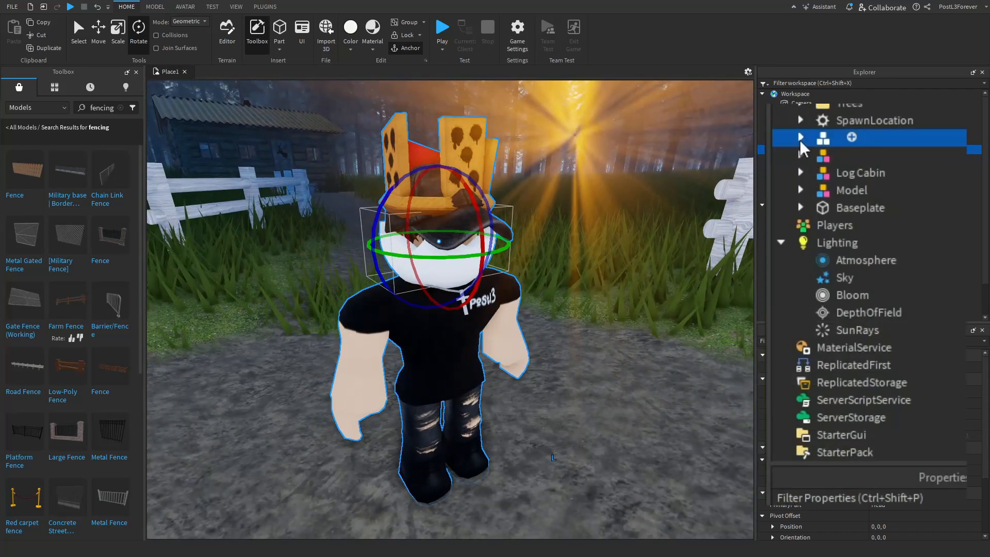
left_click(772, 150)
left_click(860, 225)
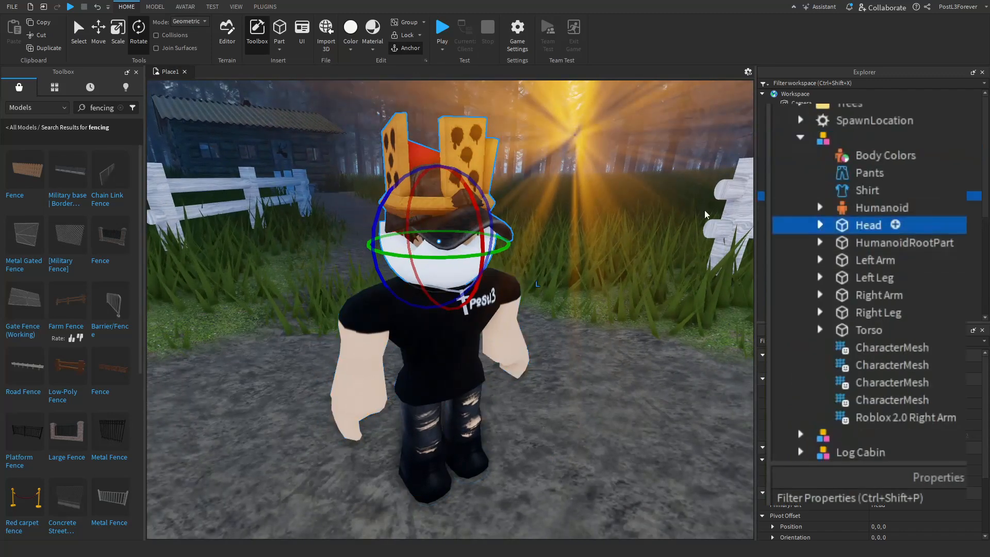
left_click_drag(475, 253, 439, 251)
right_click_drag(437, 250, 410, 232)
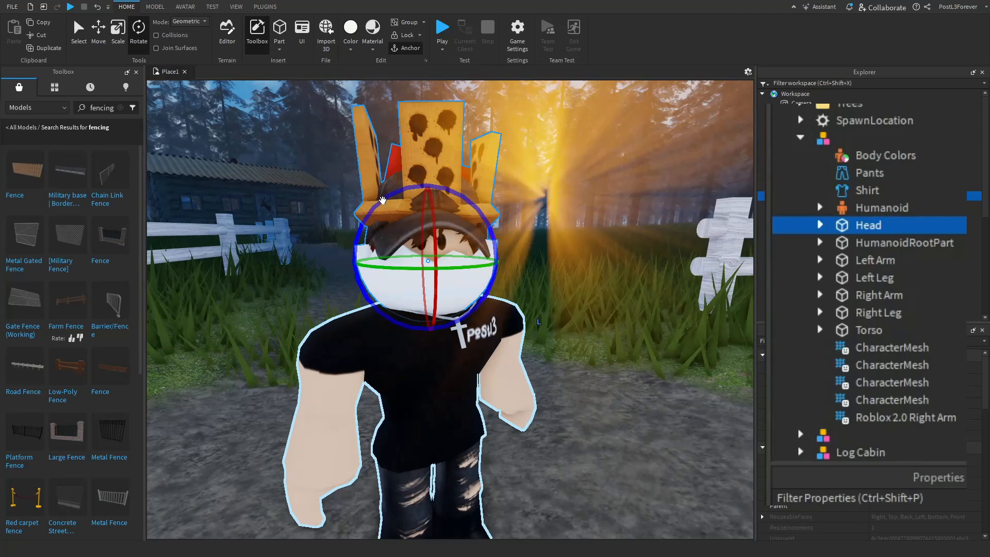
- Tilt the character's head slightly and shift it sideways so it sits over the neck
left_click_drag(382, 200, 389, 196)
left_click_drag(436, 225, 439, 230)
key("ctrl+2")
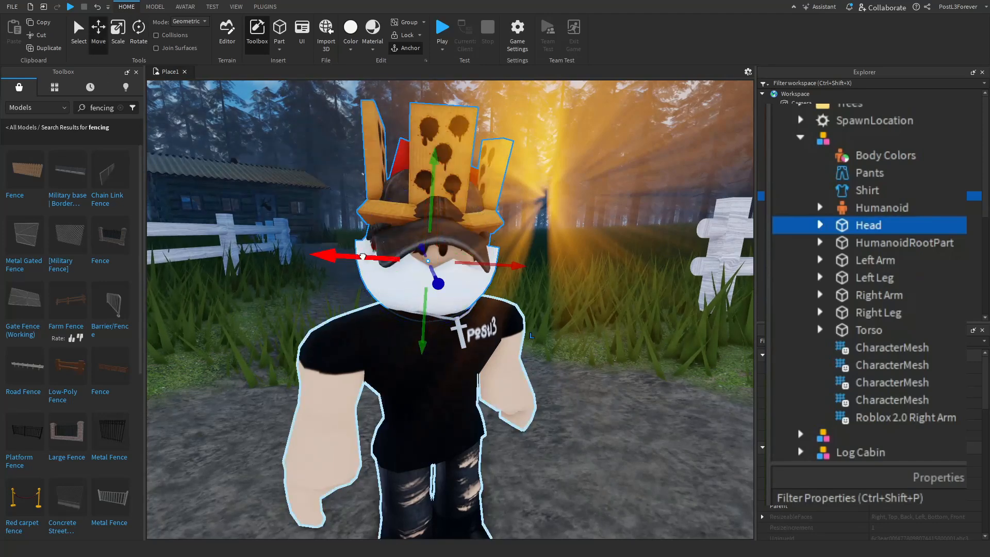
left_click_drag(362, 256, 370, 257)
right_click_drag(379, 260, 356, 245)
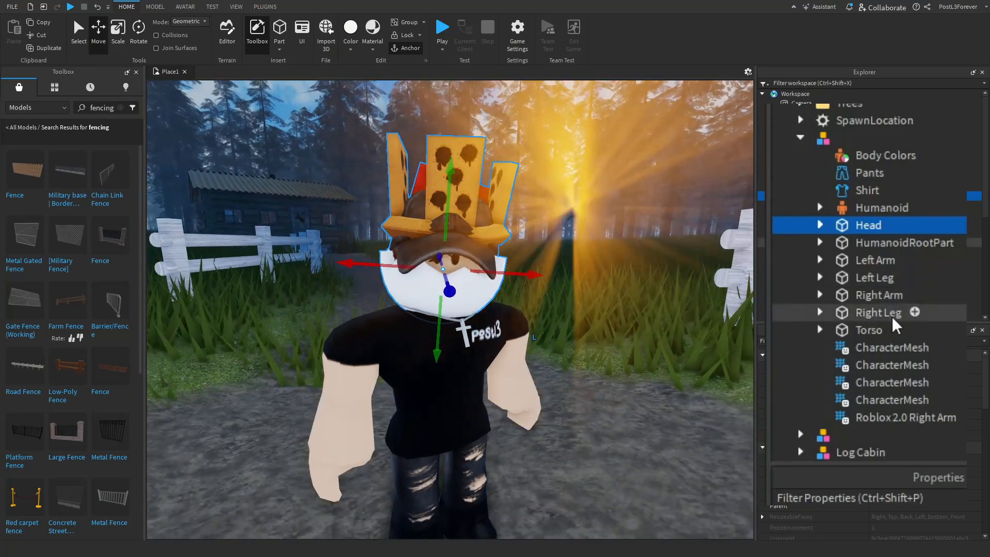
- Tilt and turn the character's Right Leg slightly, and shift it sideways away from the other leg
left_click(894, 316)
key("f")
key("ctrl+4")
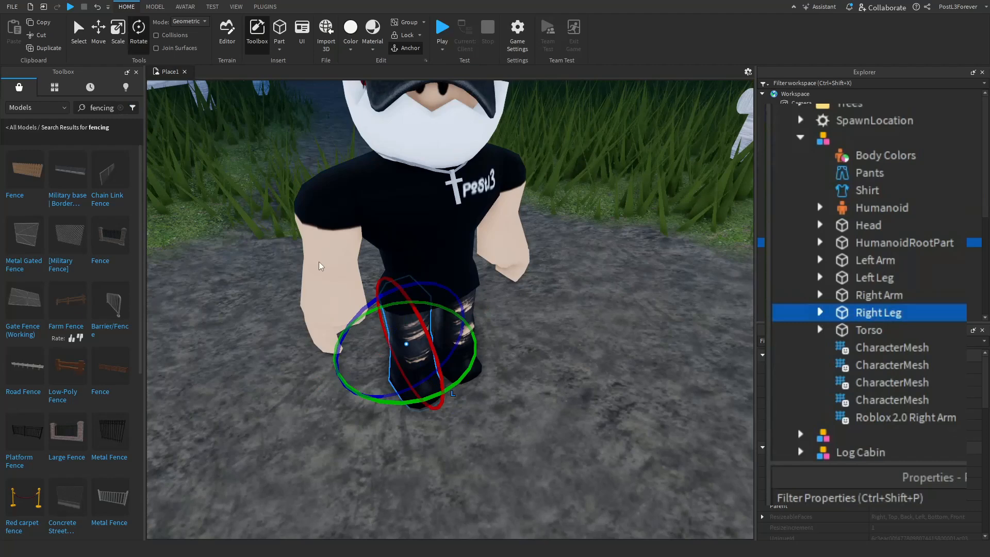
left_click_drag(370, 308, 377, 301)
left_click_drag(405, 401, 392, 397)
key("ctrl+2")
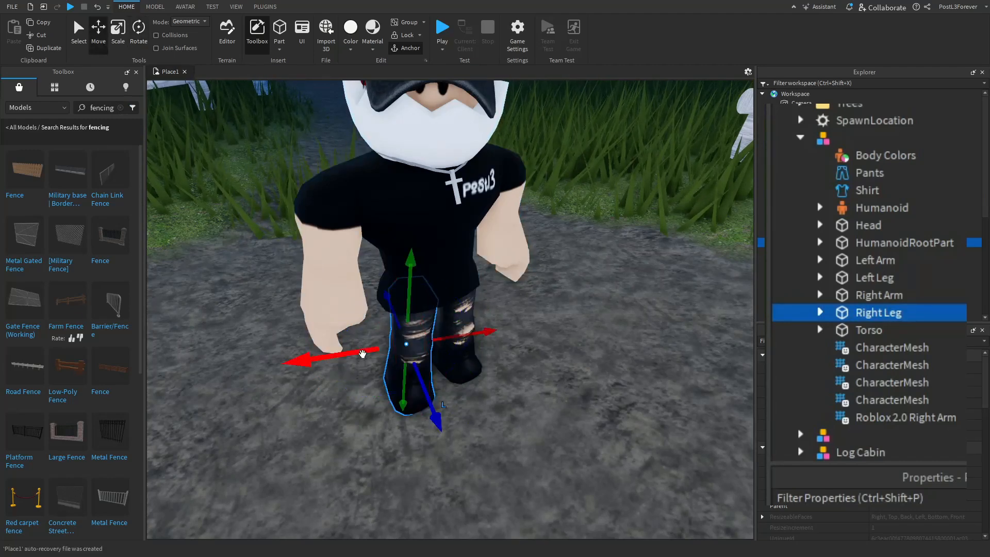
left_click_drag(353, 353, 356, 353)
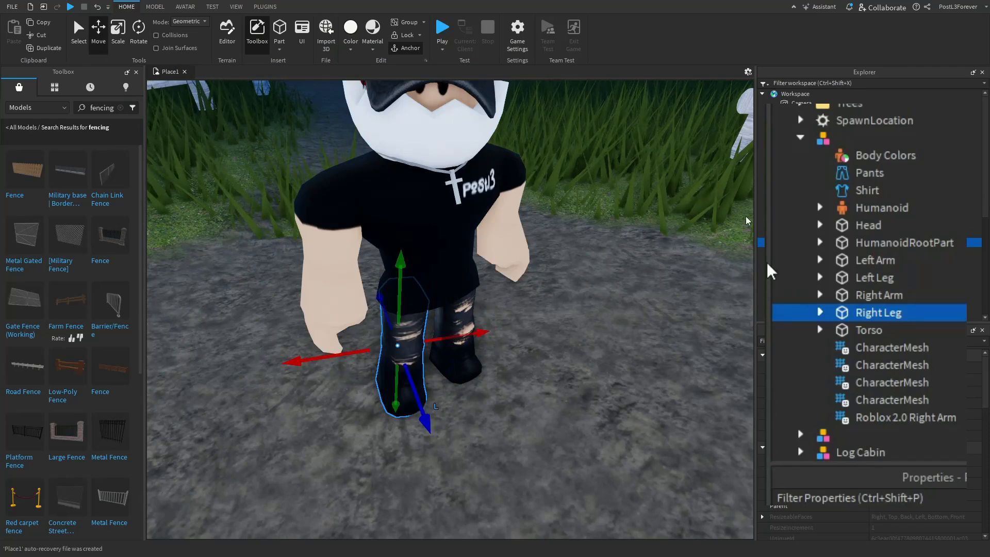
- Tilt the character's Right Arm out at the shoulder and turn it about its own vertical axis
left_click(879, 295)
left_click(140, 46)
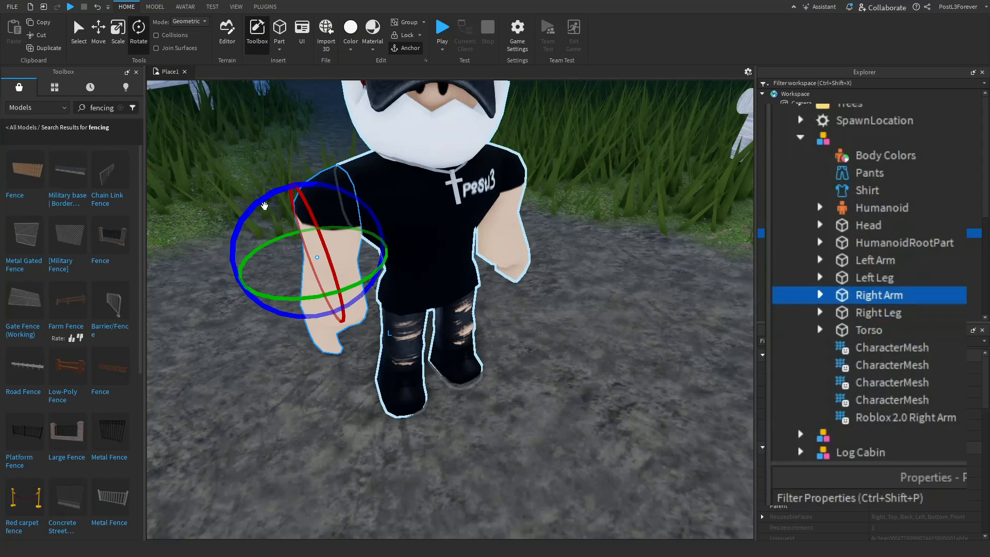
left_click_drag(264, 206, 252, 217)
left_click_drag(316, 303, 356, 284)
- Move the Right Arm in small shifts along its axes so it joins the torso at the shoulder
left_click(98, 43)
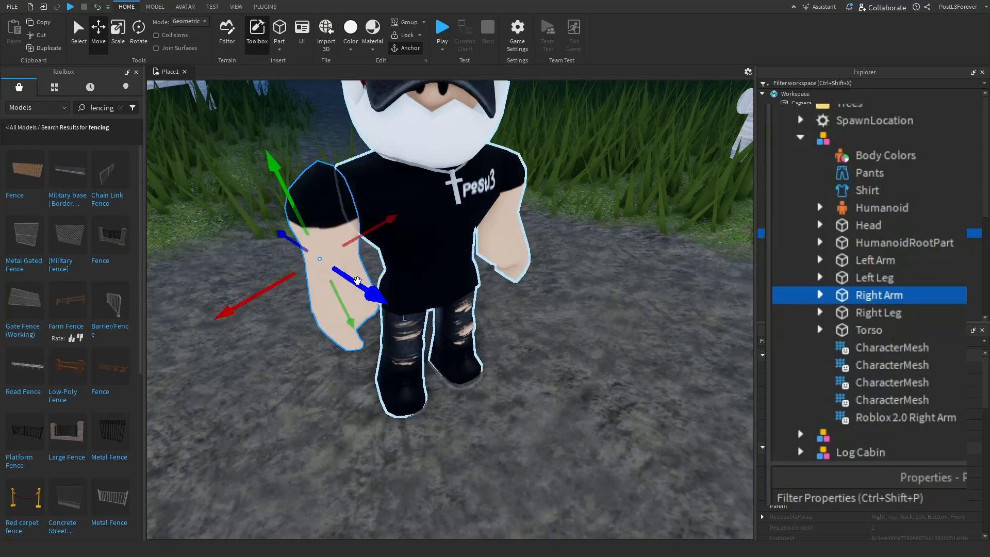
right_click_drag(356, 283, 362, 279)
left_click_drag(467, 299, 498, 298)
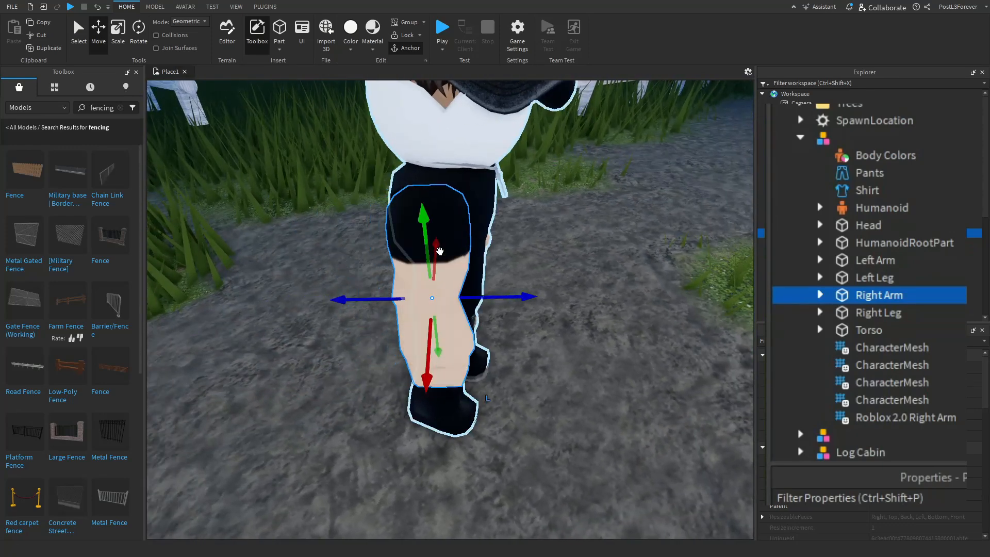
left_click_drag(427, 232, 427, 230)
right_click_drag(428, 229, 430, 235)
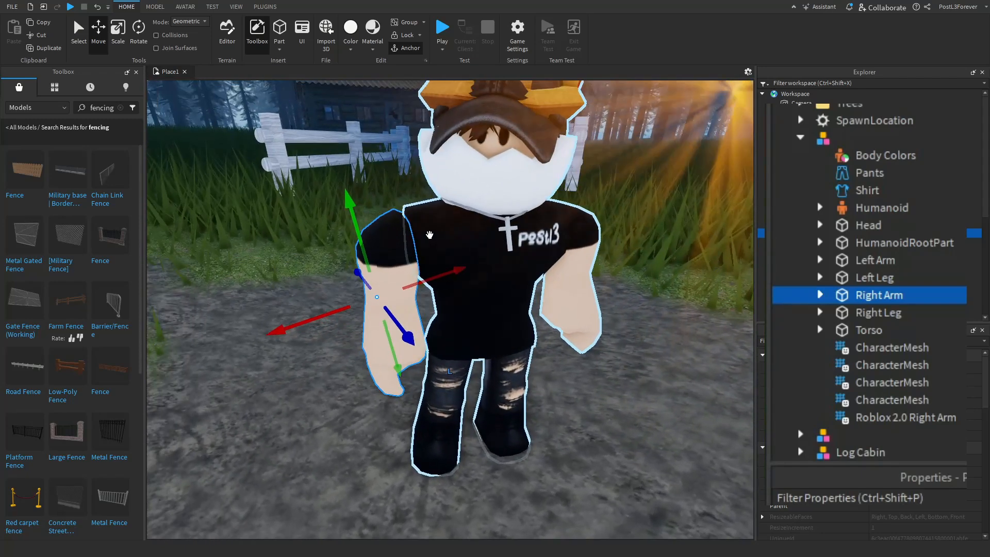
left_click_drag(407, 288, 419, 298)
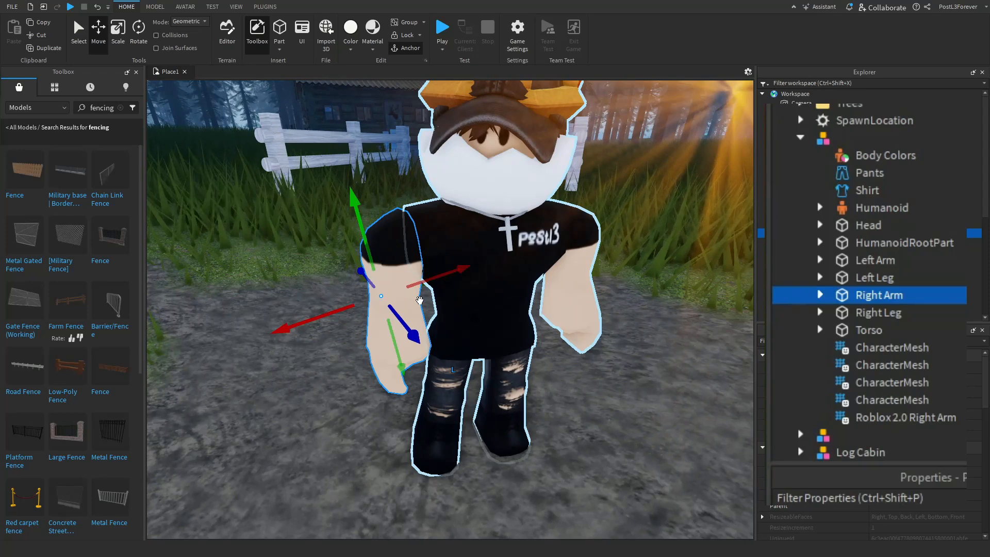
- Select the Left Arm and turn it slightly about its vertical axis
right_click_drag(423, 300, 423, 300)
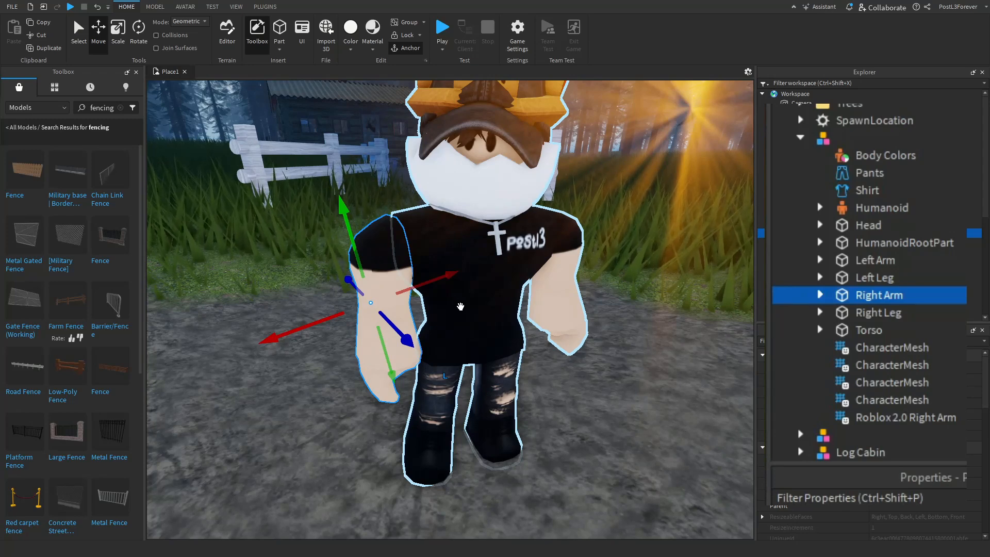
scroll(457, 300, "down", 3)
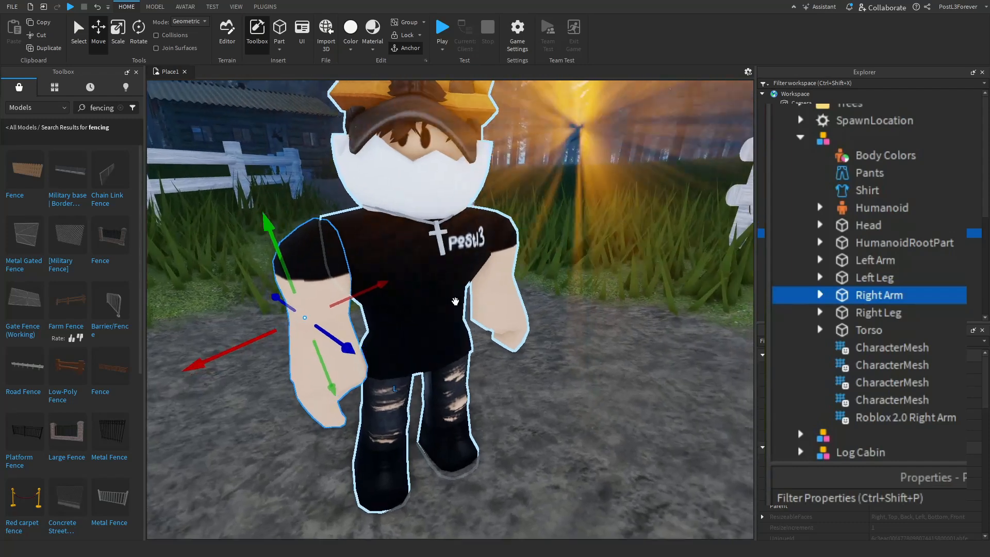
scroll(454, 294, "up", 5)
scroll(454, 294, "down", 2)
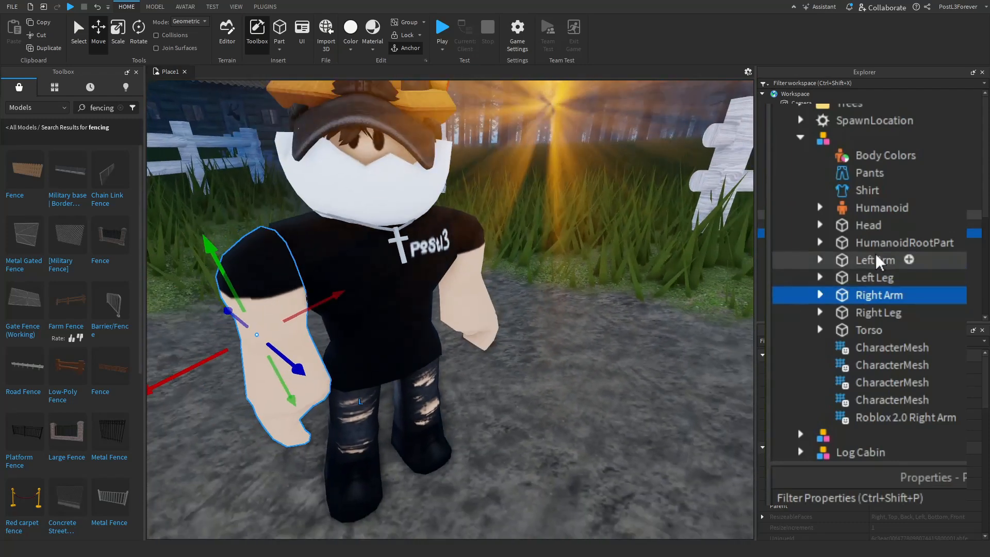
left_click(877, 262)
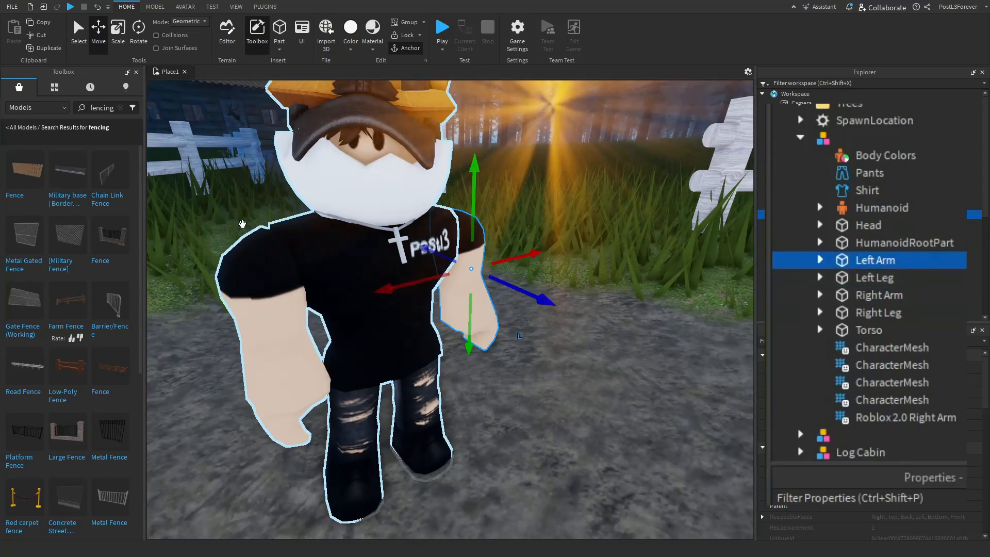
left_click(139, 32)
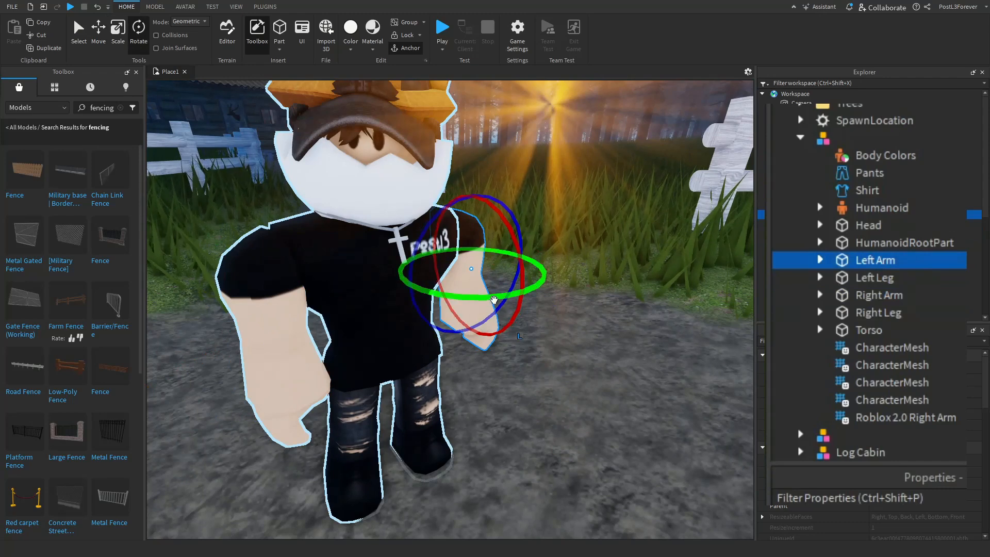
left_click_drag(481, 296, 468, 298)
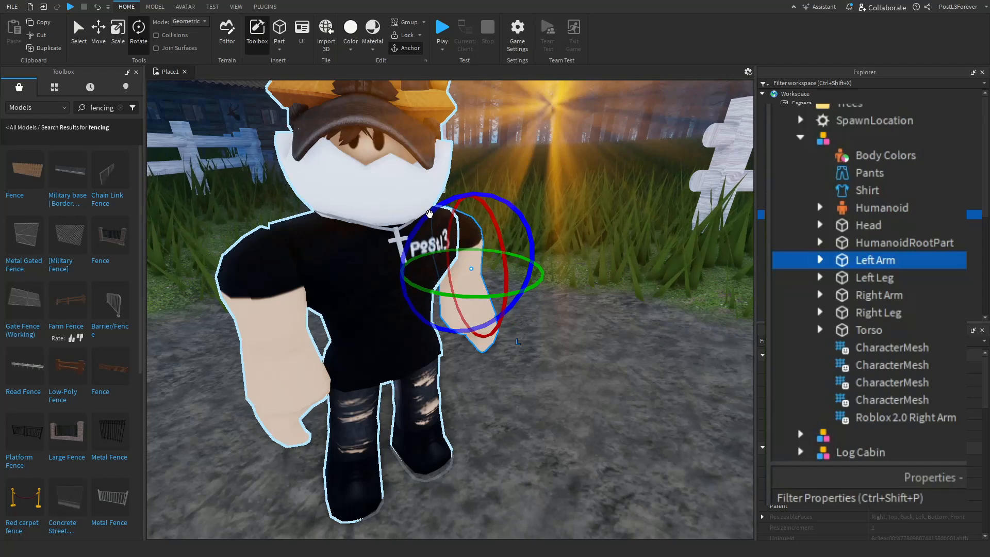
right_click_drag(430, 213, 508, 343)
- Select the Left Leg and swing it slightly forward to loosen the standing pose
scroll(455, 329, "down", 5)
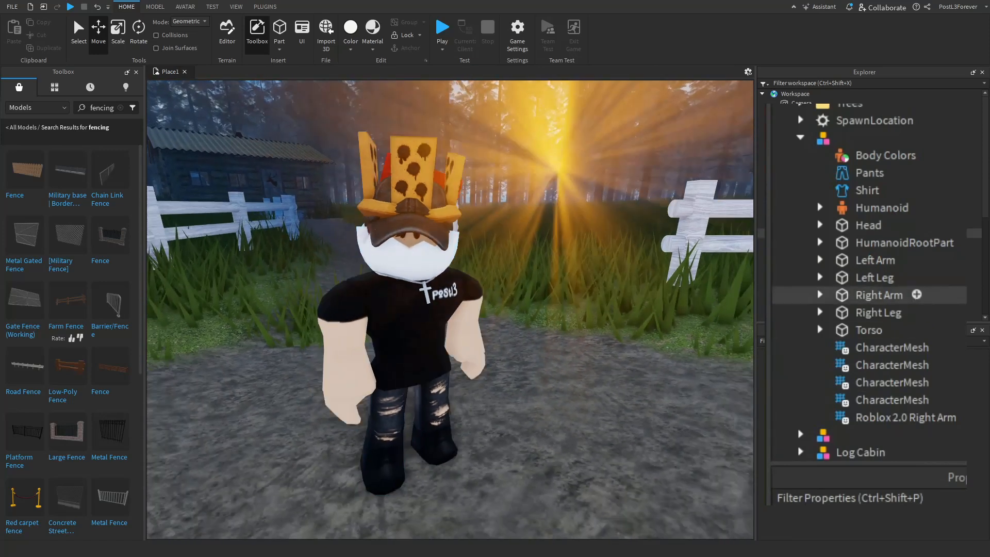
left_click(876, 279)
left_click(138, 32)
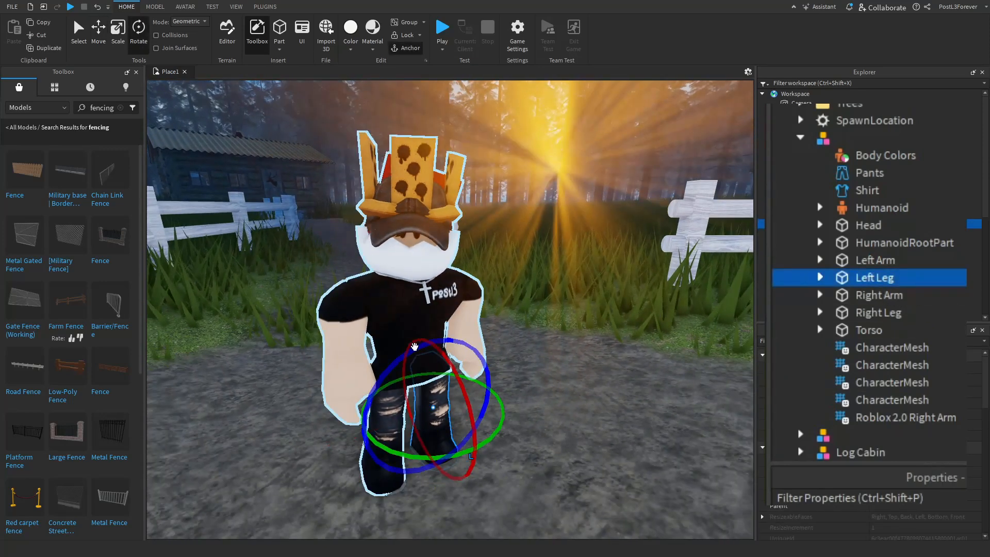
left_click_drag(468, 450, 474, 467)
left_click(99, 32)
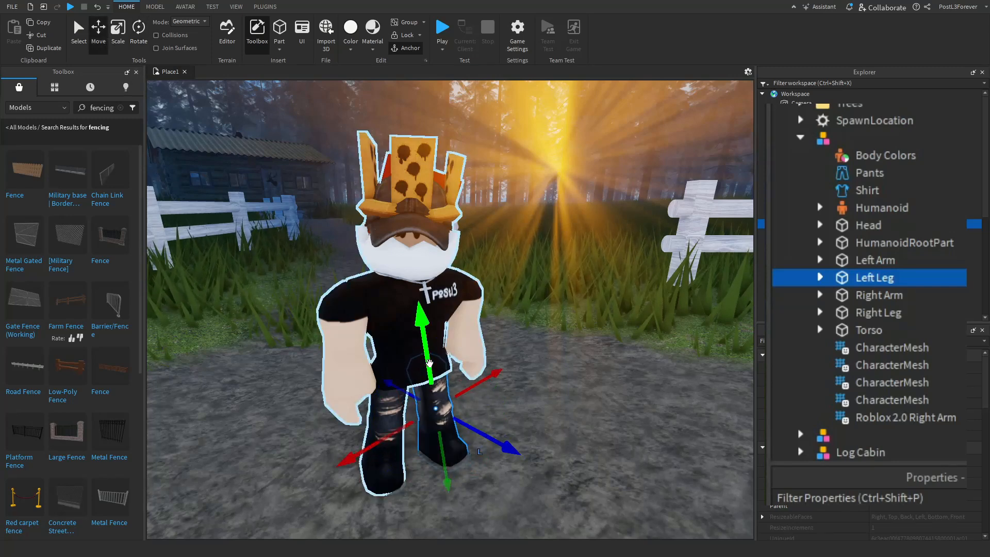
- Raise the whole character slightly above the path, and lower the Right Leg a little on its own
left_click(408, 375)
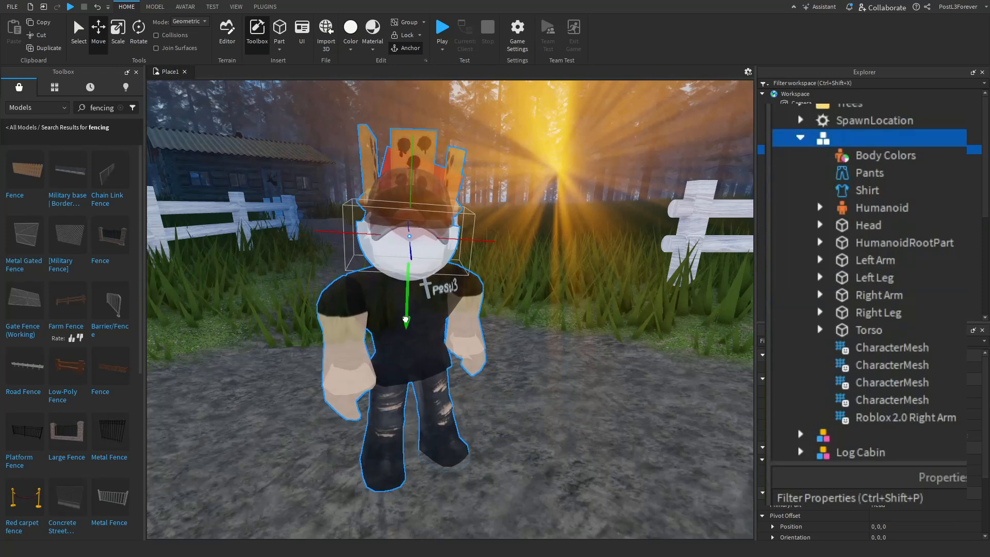
left_click(870, 311)
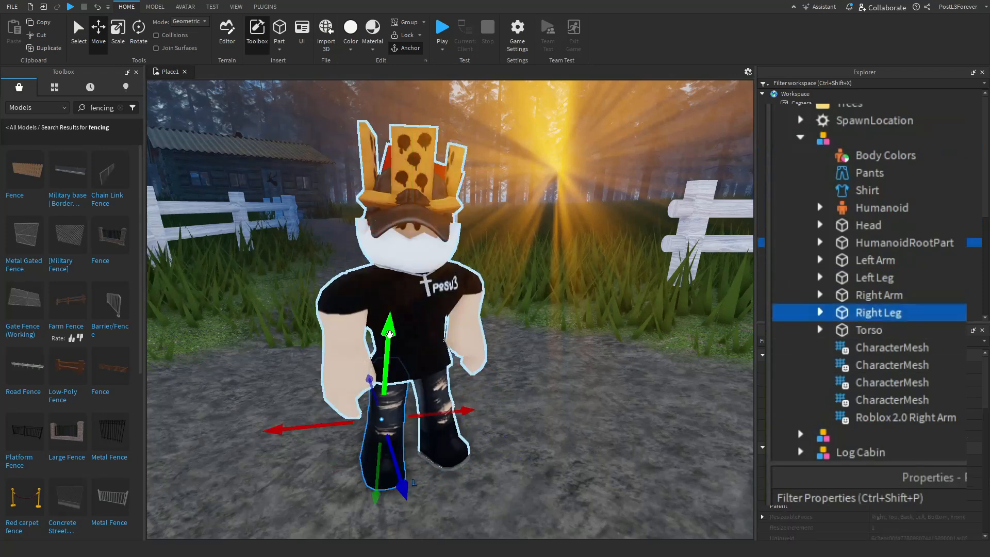
left_click_drag(389, 334, 389, 341)
left_click(554, 437)
- Examine the posed character from several distances and angles, checking the limbs, head and placement against the cabin and sun
scroll(554, 436, "up", 3)
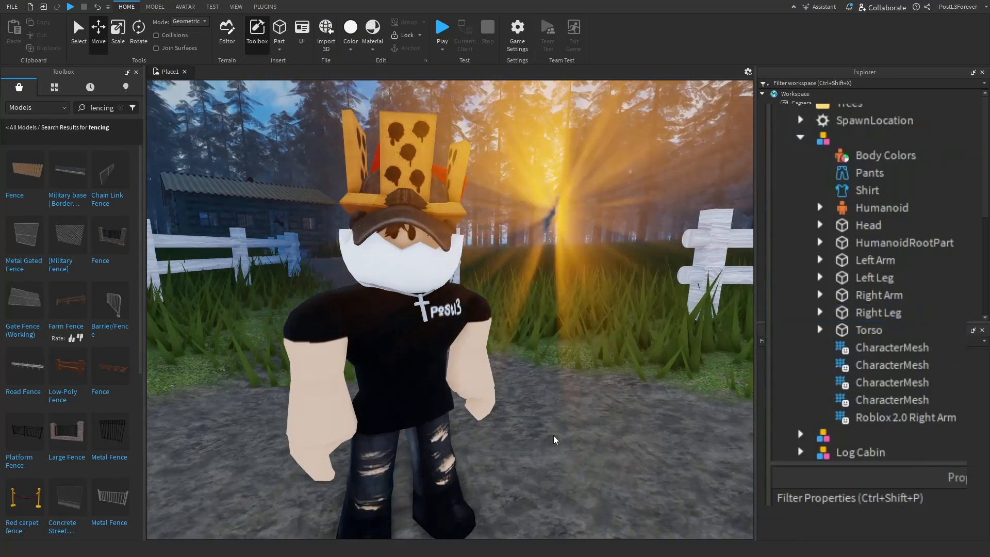
right_click_drag(550, 433, 583, 420)
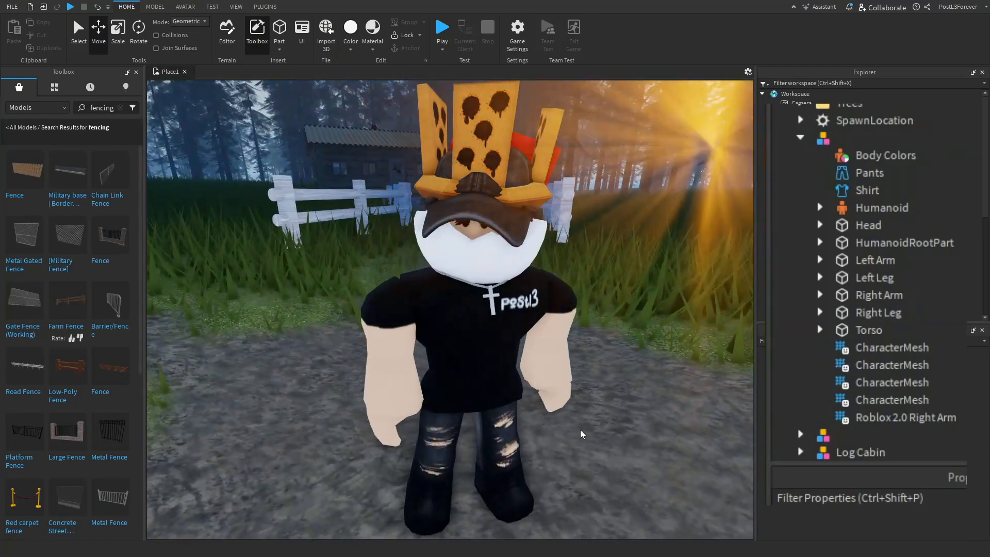
scroll(571, 422, "up", 5)
scroll(580, 420, "down", 5)
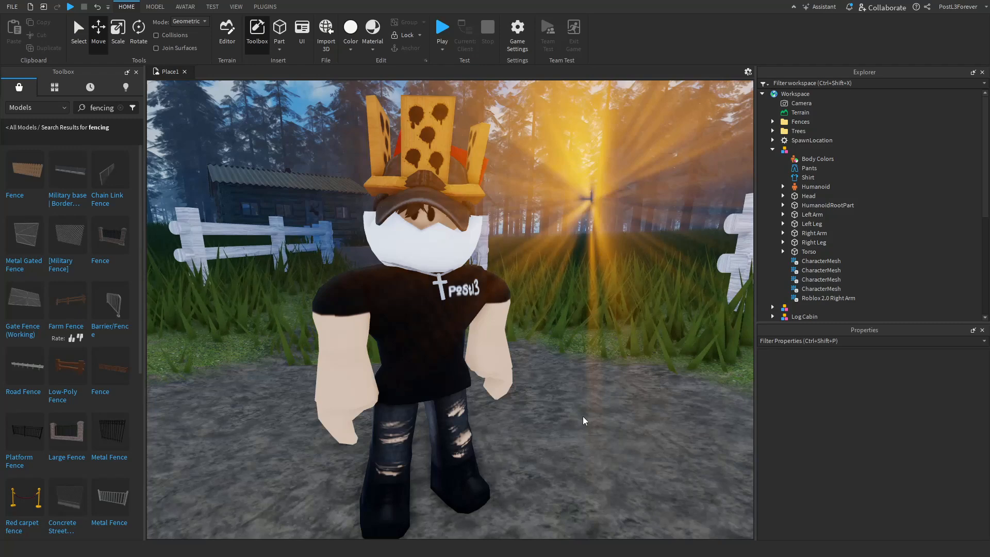
right_click_drag(582, 416, 584, 415)
key("w")
key("s")
key("w")
key("s")
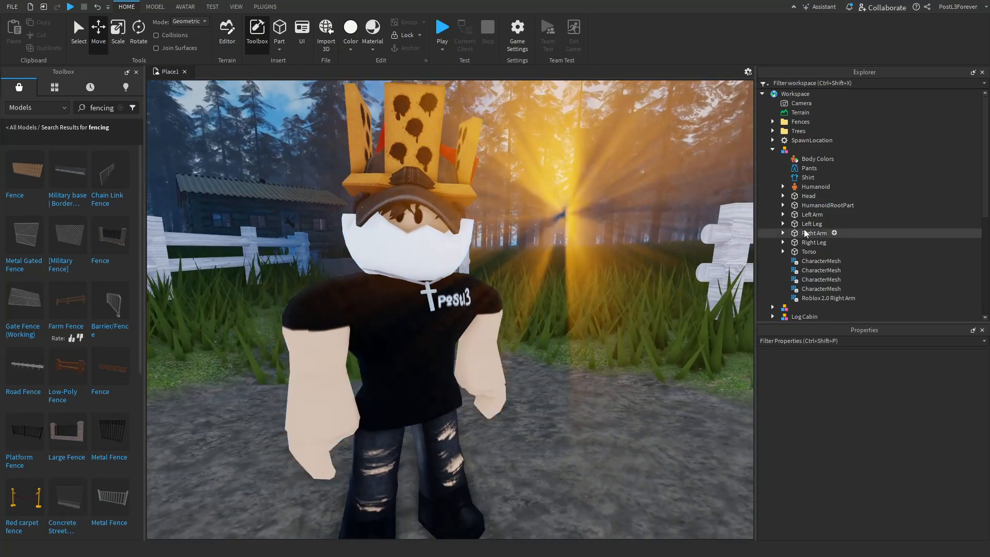
left_click(808, 216)
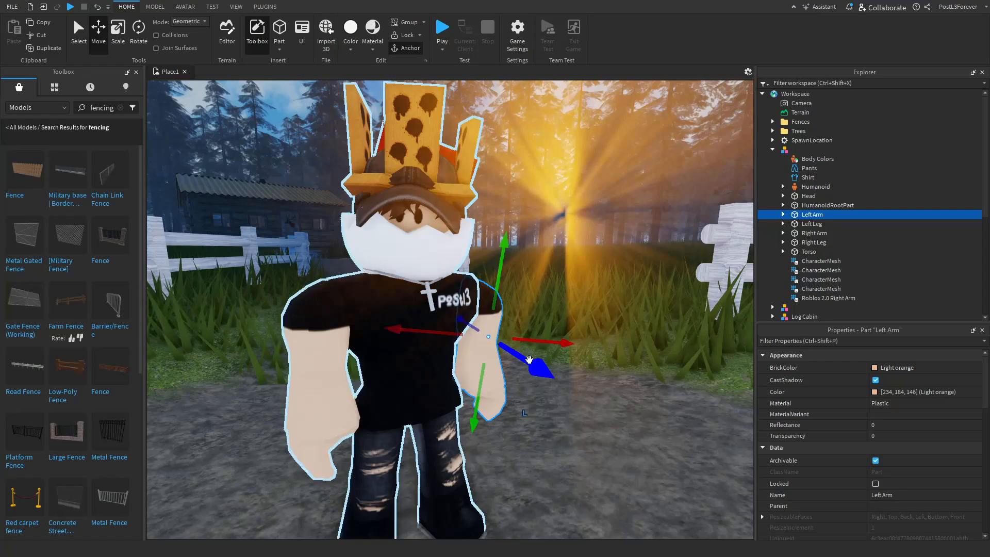
left_click(593, 418)
right_click_drag(593, 418, 594, 419)
scroll(595, 418, "down", 5)
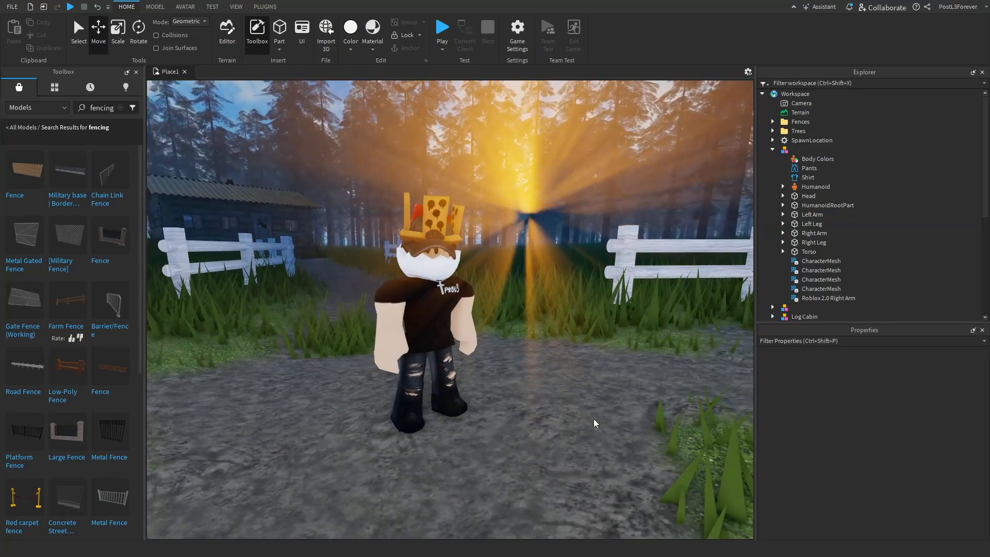
scroll(592, 418, "up", 6)
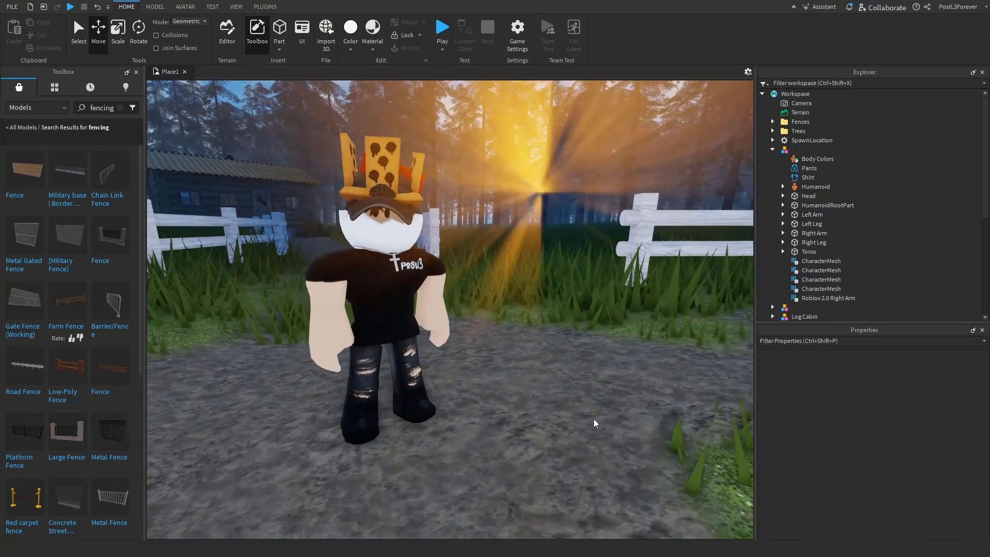
scroll(593, 419, "down", 4)
scroll(593, 418, "up", 6)
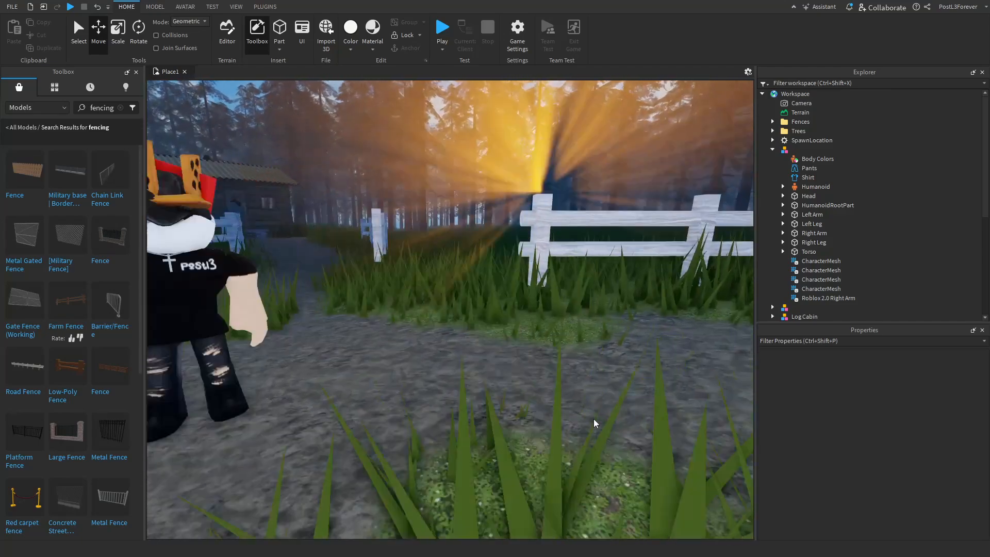
scroll(593, 418, "down", 4)
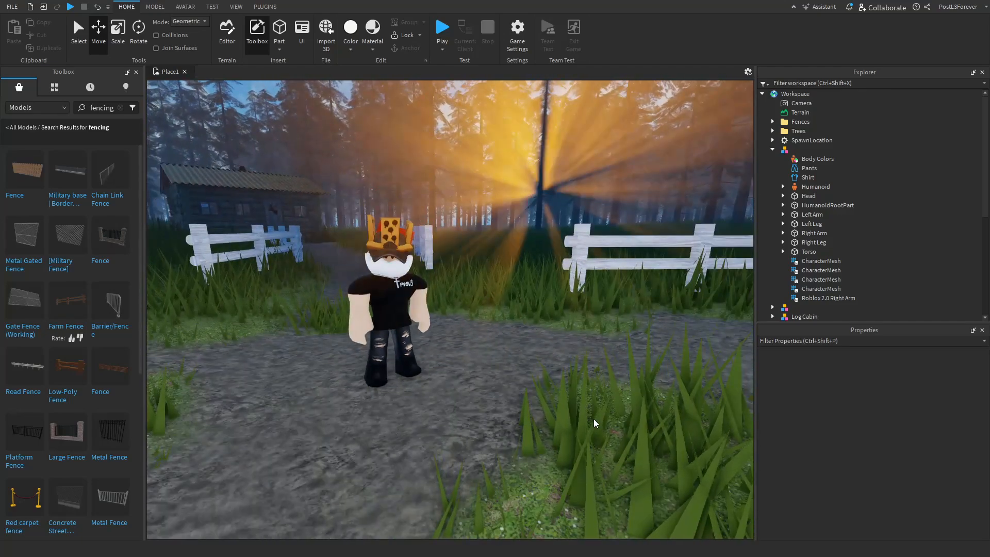
scroll(593, 418, "up", 2)
scroll(593, 418, "up", 8)
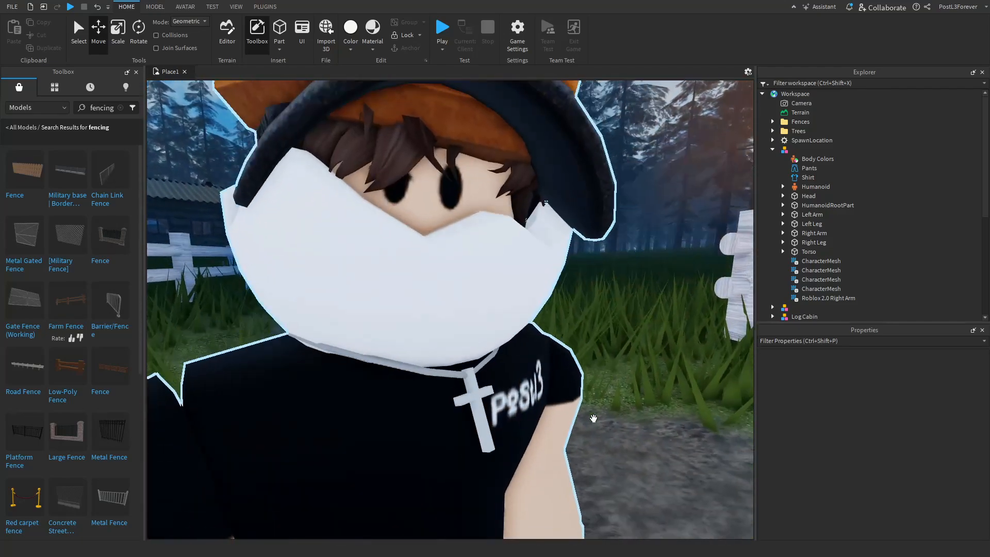
scroll(592, 417, "down", 5)
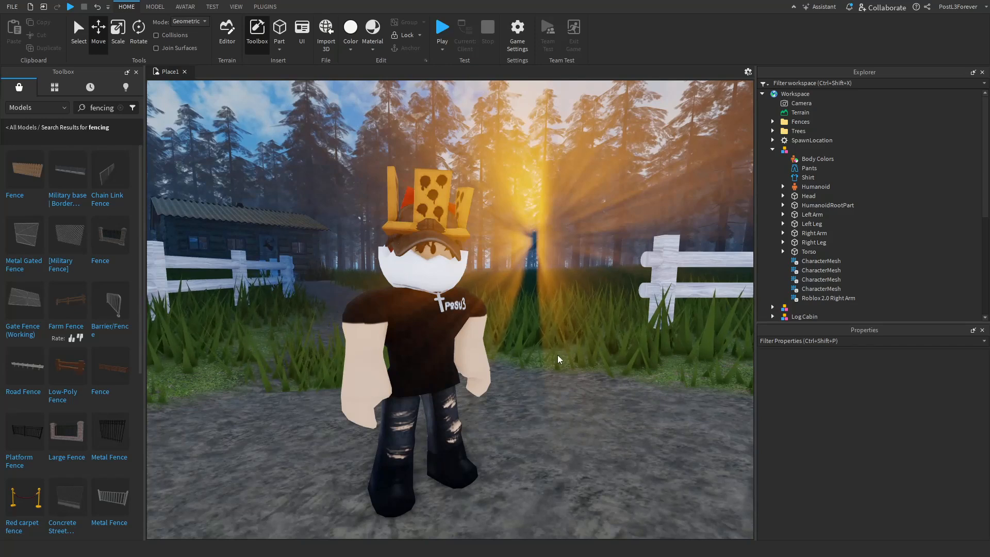
- Select the round light model in the grass beside the path and raise it to a Y position of 169.539
scroll(558, 354, "up", 6)
left_click_drag(487, 452, 486, 452)
scroll(486, 452, "down", 5)
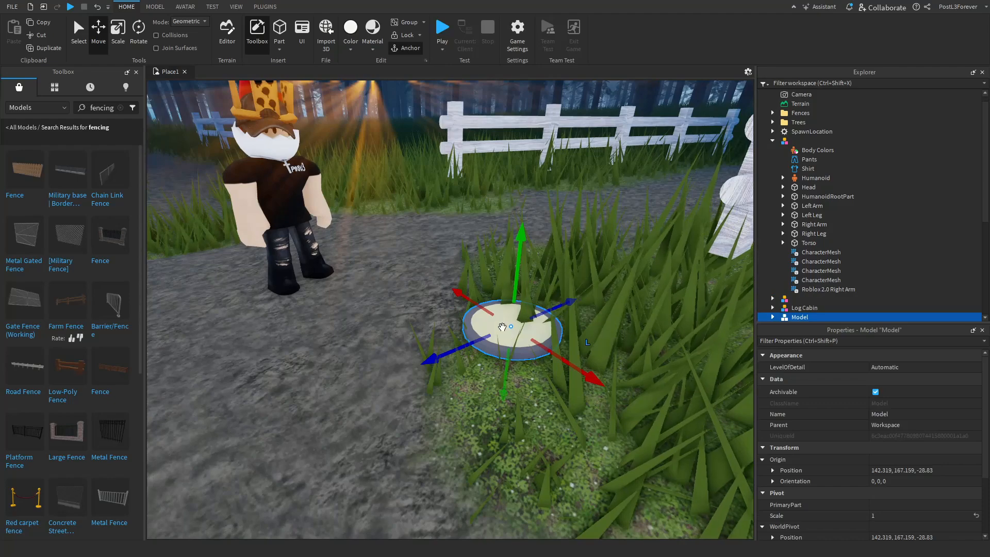
left_click_drag(518, 268, 527, 191)
right_click_drag(535, 280, 535, 280)
key("w")
key("s")
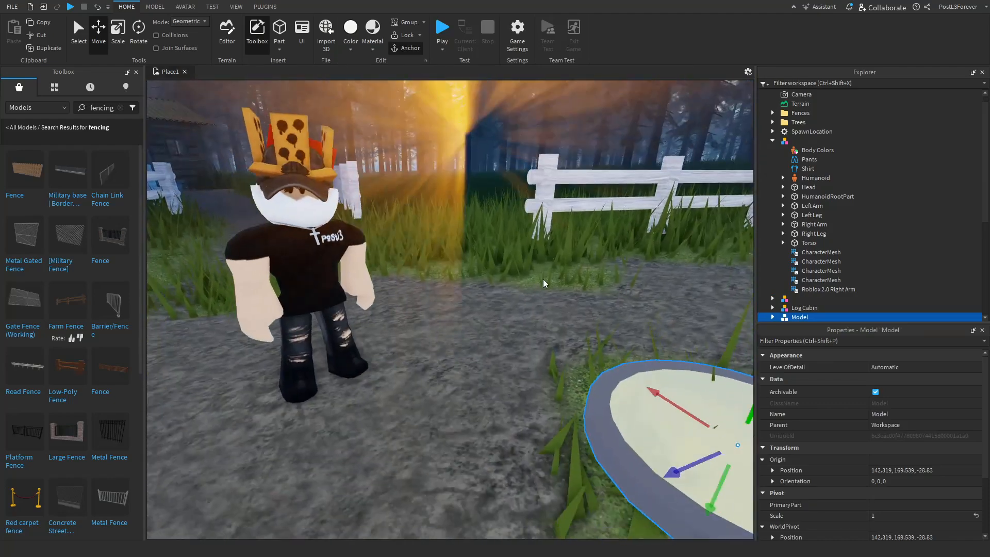
- Select the PointLight nested inside the round light model and enable its shadows
scroll(806, 289, "down", 5)
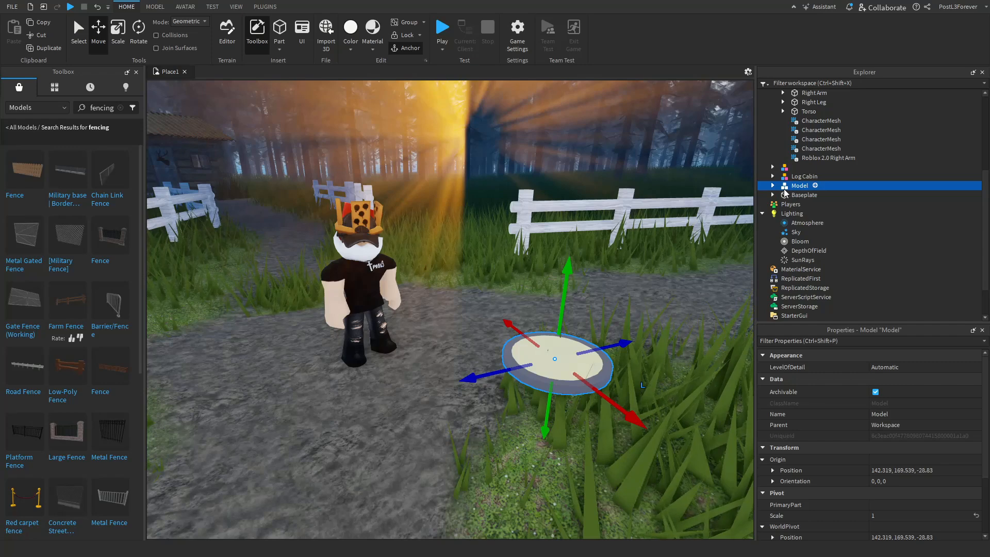
left_click(226, 180)
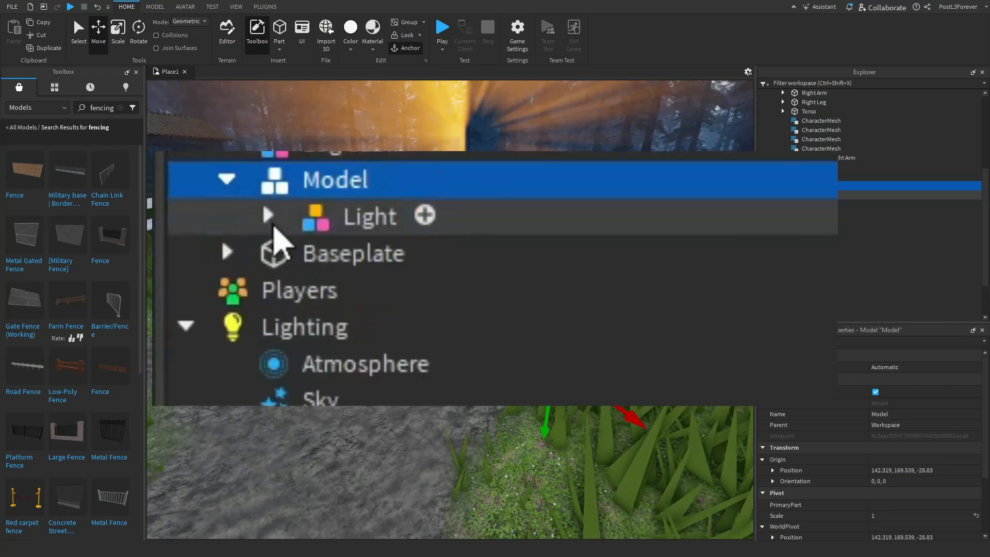
left_click(268, 217)
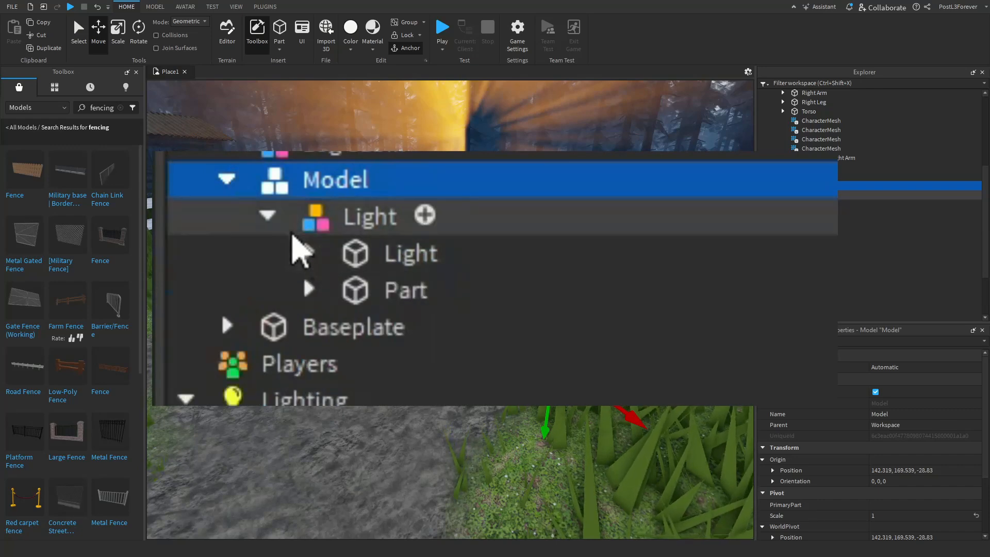
left_click(308, 253)
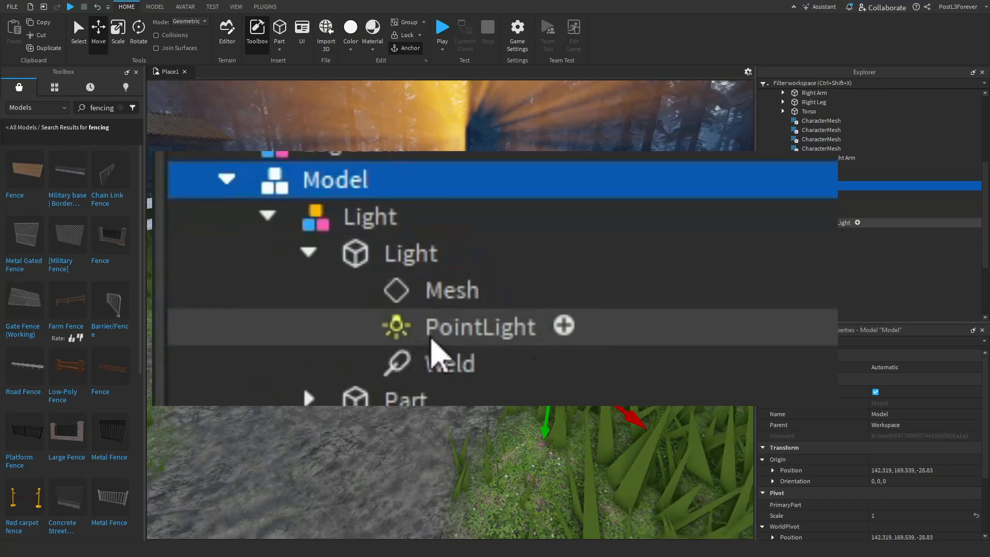
left_click(828, 224)
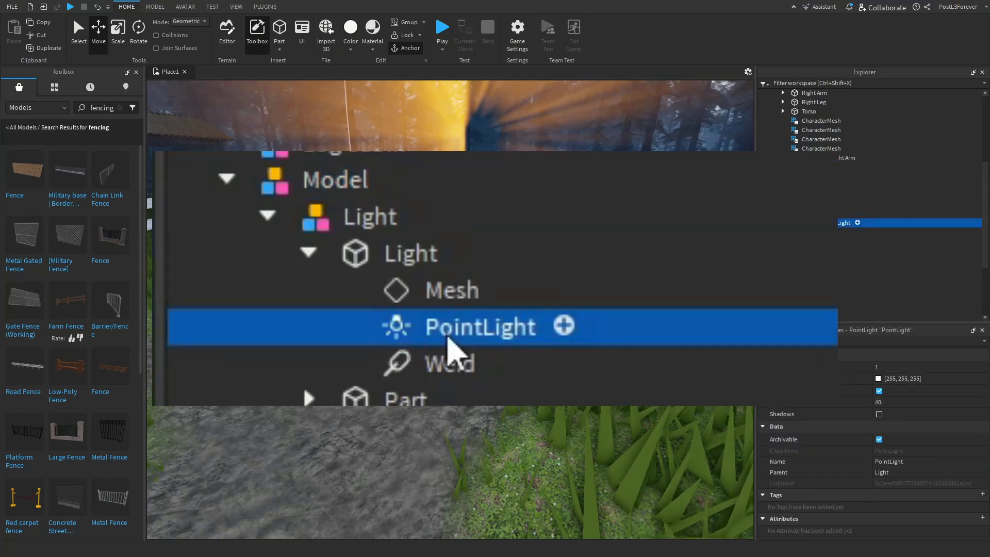
left_click(879, 415)
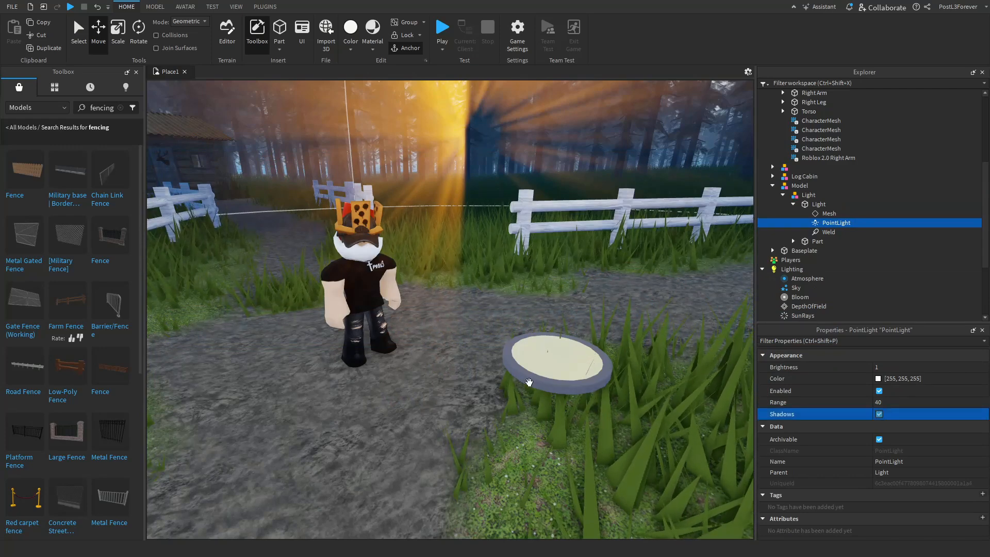
- Tune the PointLight to a brightness of 2.4 and a range of 12
right_click_drag(533, 374, 568, 374)
key("w")
key("s")
key("s")
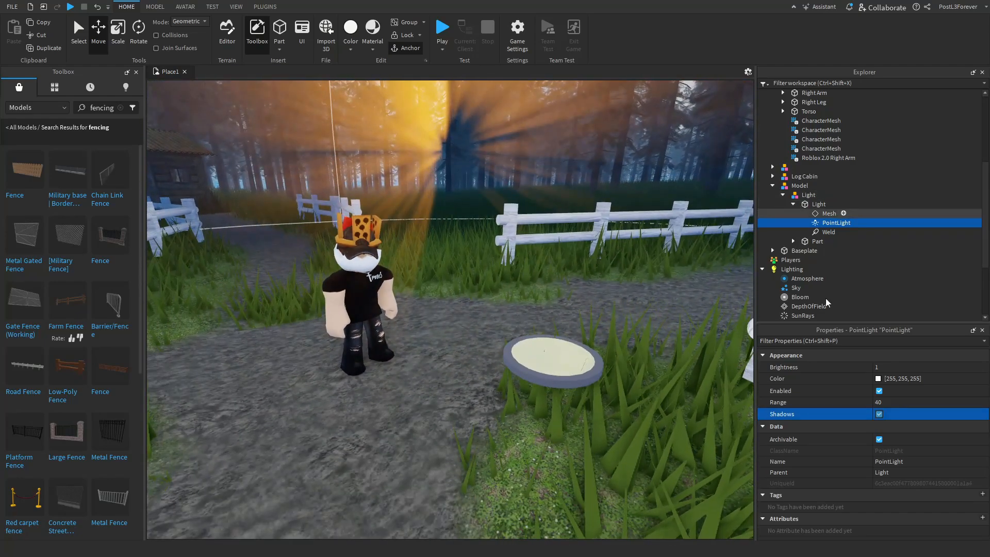
left_click(904, 401)
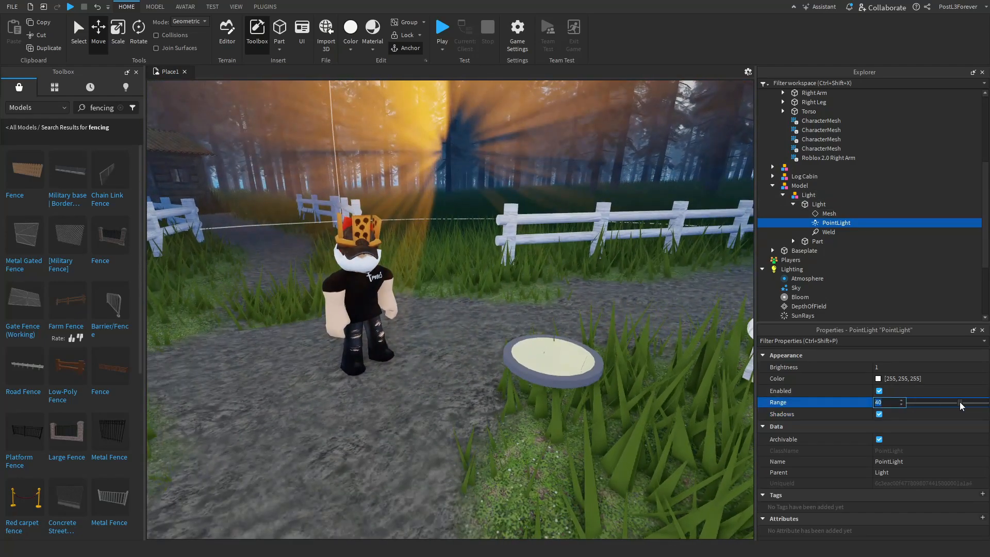
left_click_drag(960, 401, 923, 403)
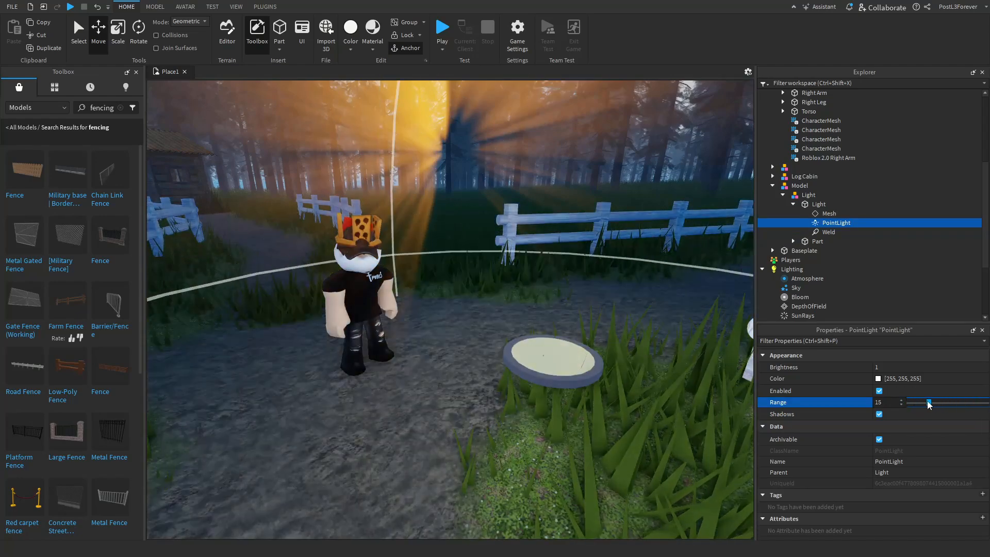
left_click(904, 367)
mouse_move(913, 367)
left_mouse_down()
mouse_move(986, 367)
mouse_move(911, 367)
left_mouse_up()
left_click(921, 402)
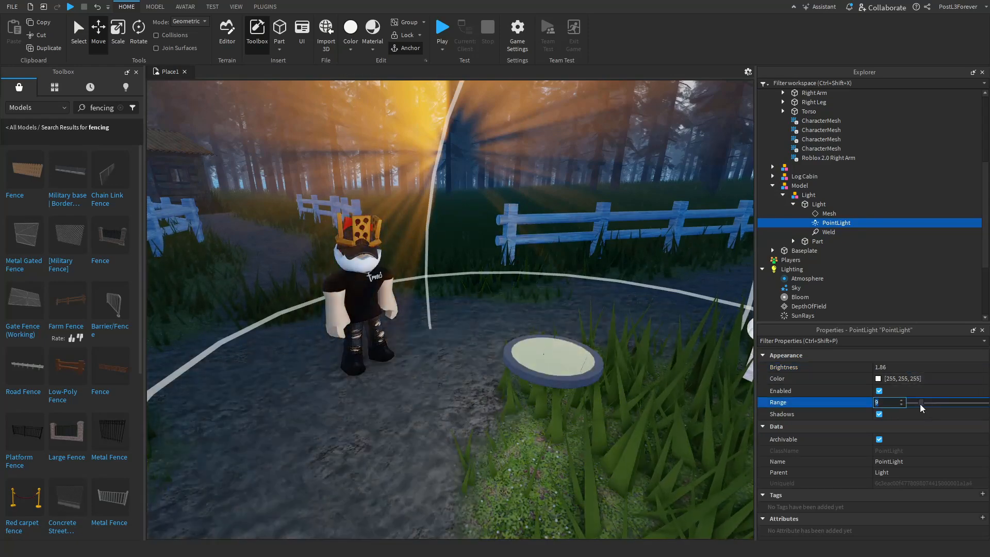
left_click_drag(922, 403, 928, 403)
left_click(919, 368)
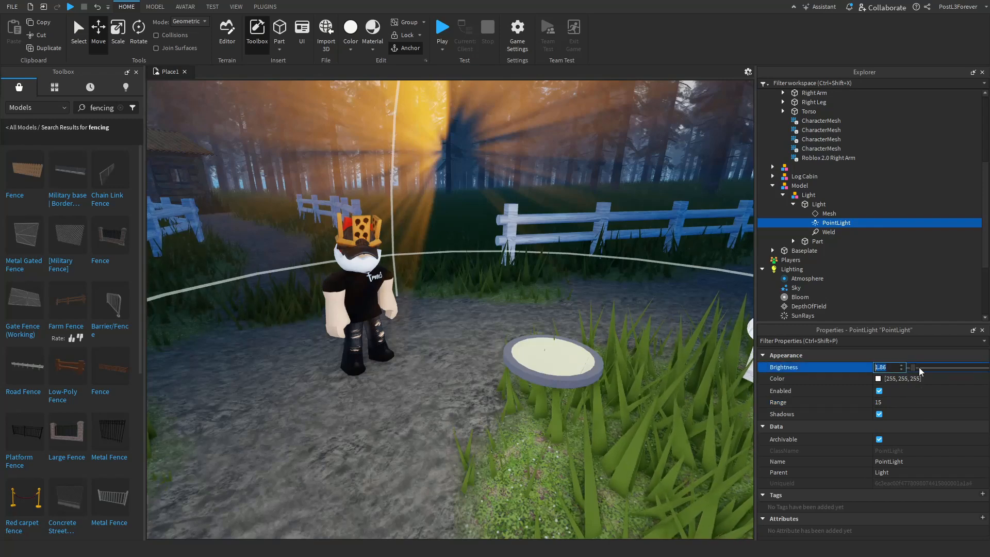
left_click_drag(913, 368, 913, 368)
left_click(922, 403)
left_click_drag(923, 403, 926, 403)
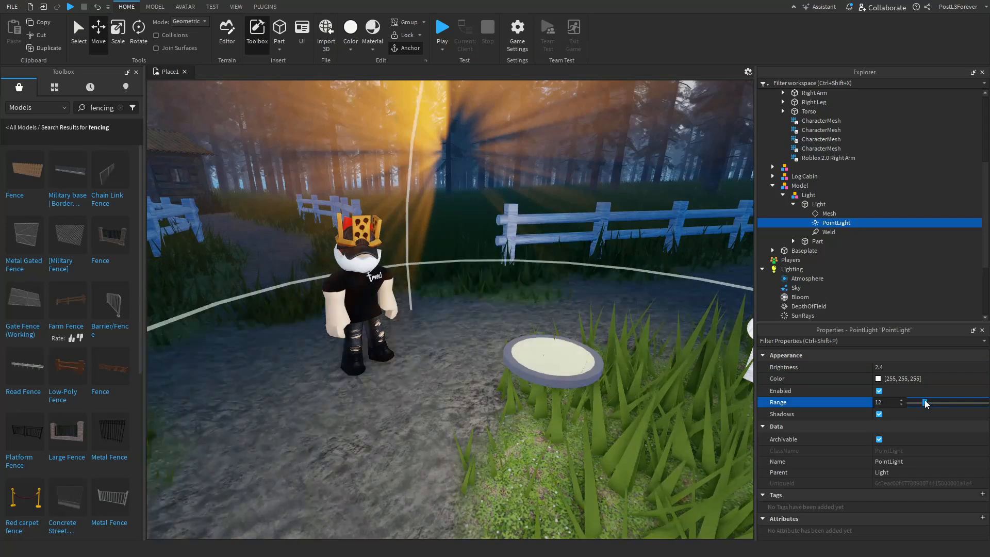
- Make the light model's Light and Part pieces invisible by setting their transparency to 1
left_click(792, 204)
left_click(819, 205)
left_click(817, 213, "shift")
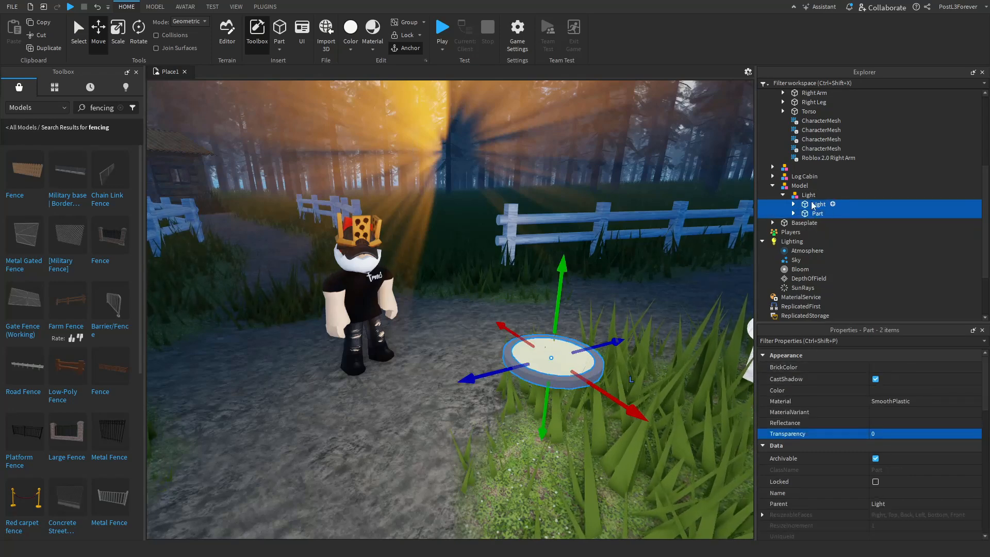
left_click(884, 434)
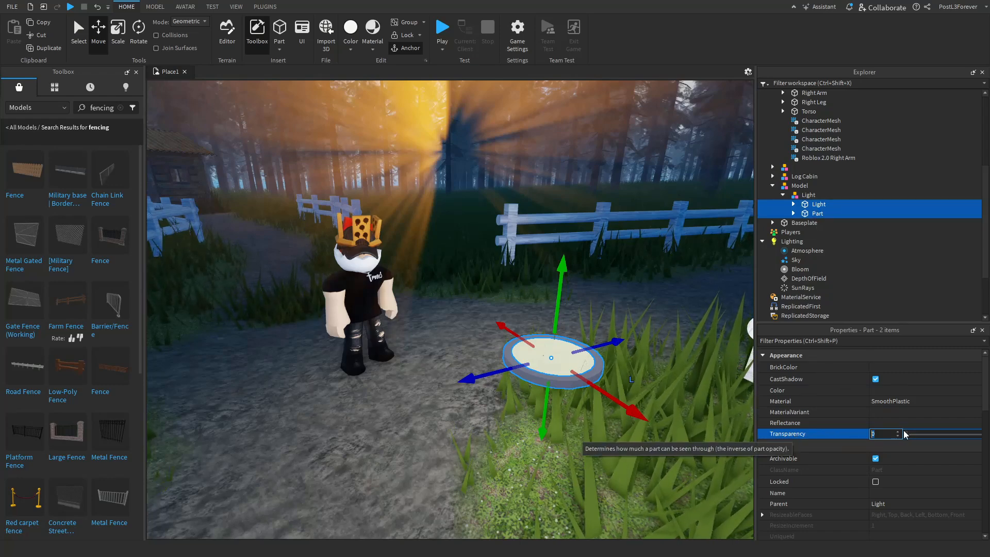
left_click_drag(904, 432, 978, 434)
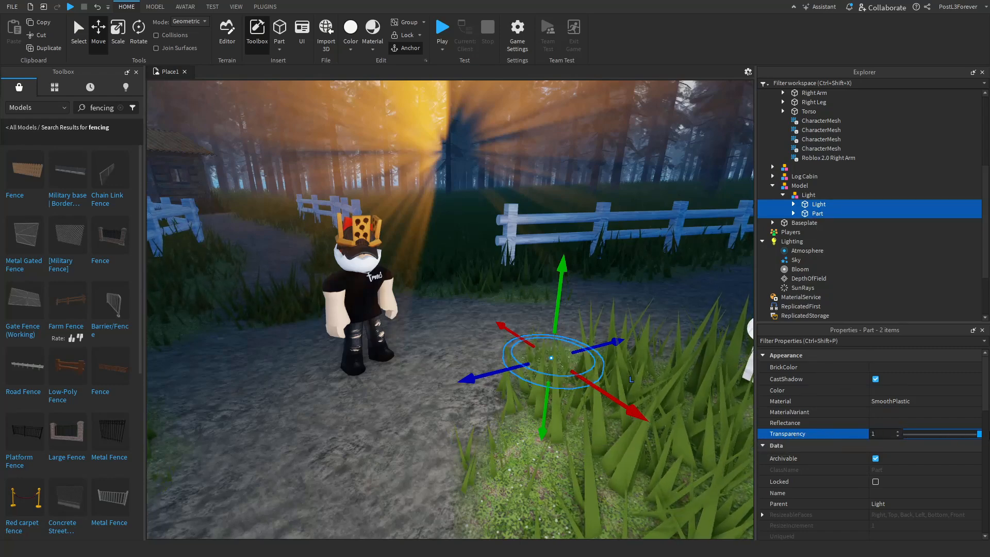
- Raise the invisible light model and shift it near the character, to position 143.315, 171.265, -27.315
left_click(490, 457)
left_click(547, 360)
left_click_drag(522, 338, 478, 312)
left_click_drag(507, 277, 506, 217)
left_click_drag(459, 283, 410, 288)
left_click_drag(511, 302, 587, 340)
left_click(658, 466)
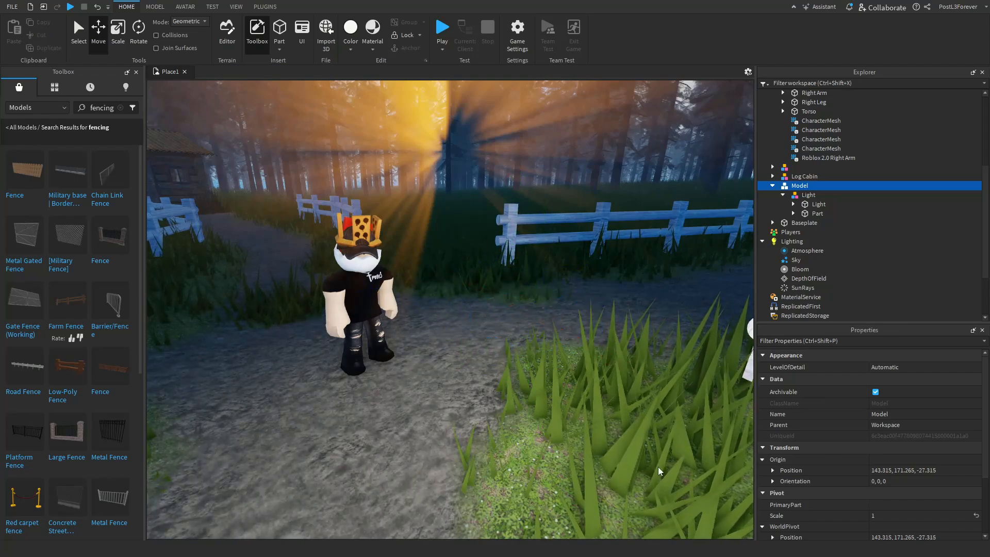
- Set the Technology property of the Lighting service to Future
right_click_drag(657, 466, 654, 463)
scroll(673, 276, "up", 3)
right_click_drag(531, 367, 531, 368)
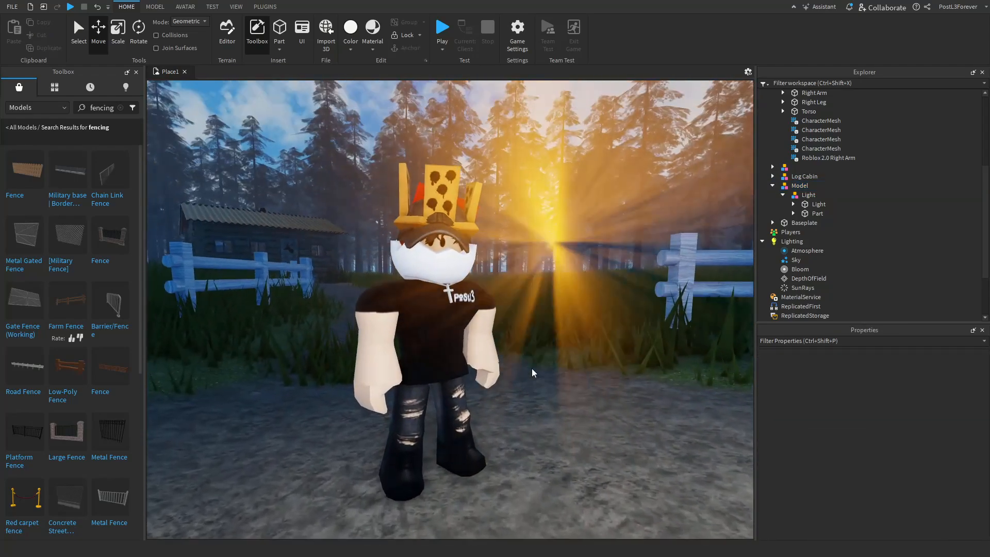
scroll(531, 368, "up", 5)
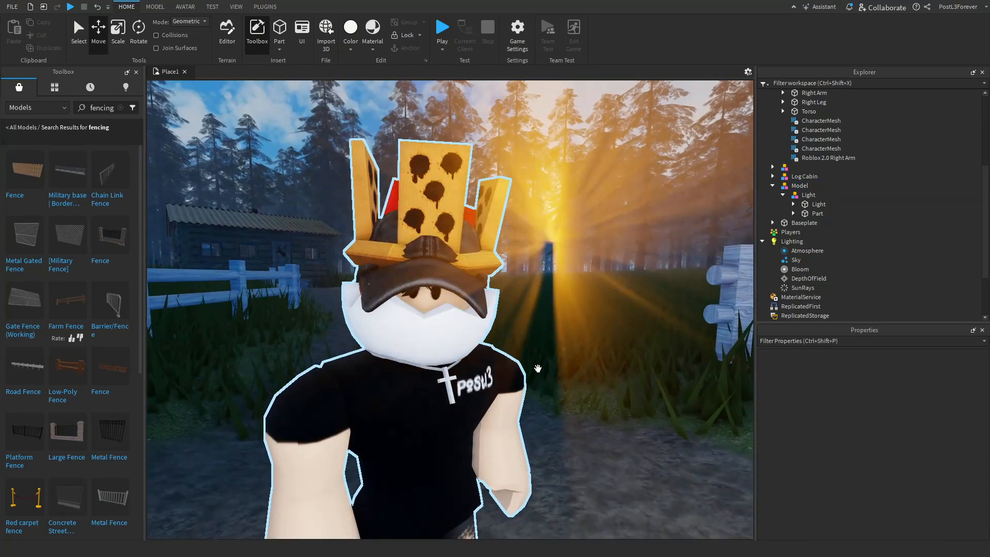
scroll(538, 368, "down", 3)
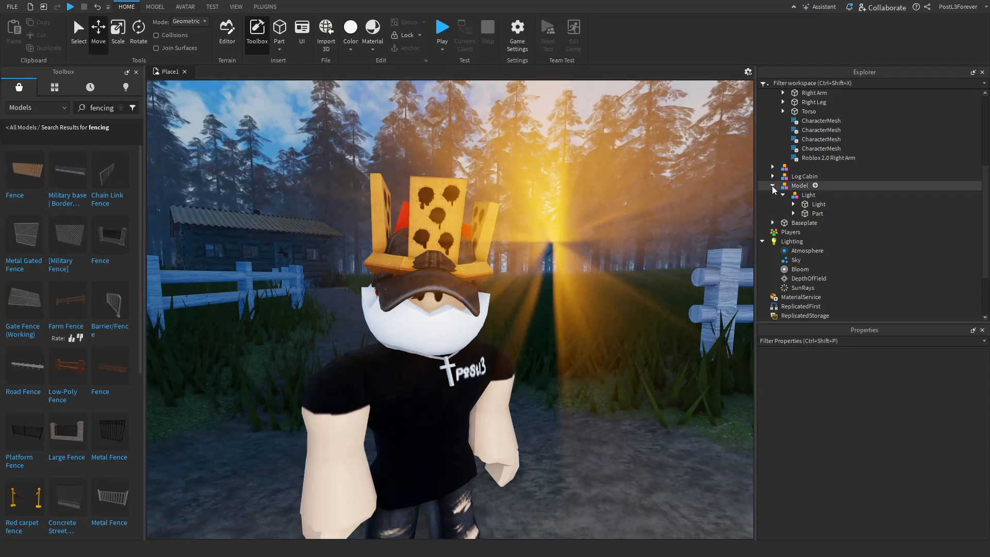
left_click(772, 185)
scroll(774, 187, "down", 2)
left_click(789, 167)
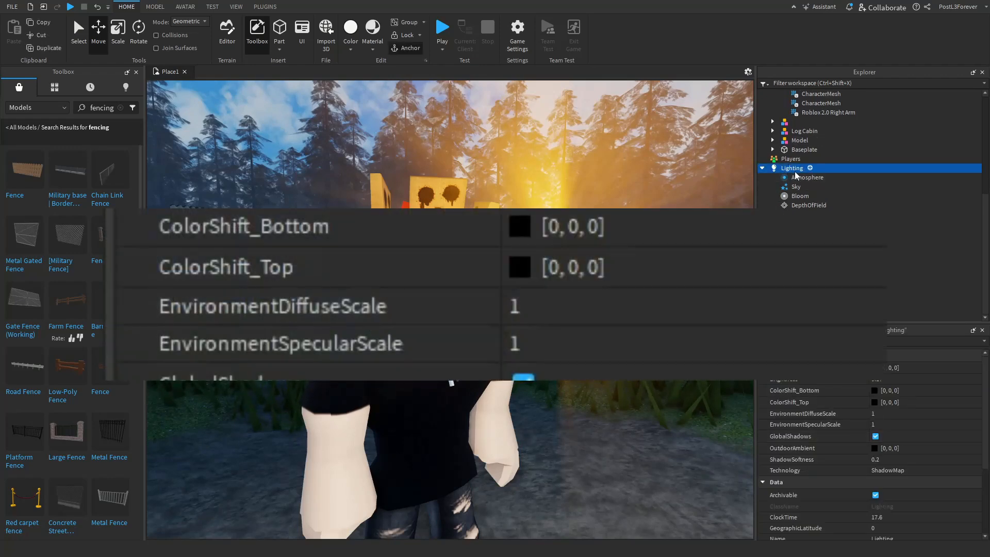
scroll(881, 397, "down", 3)
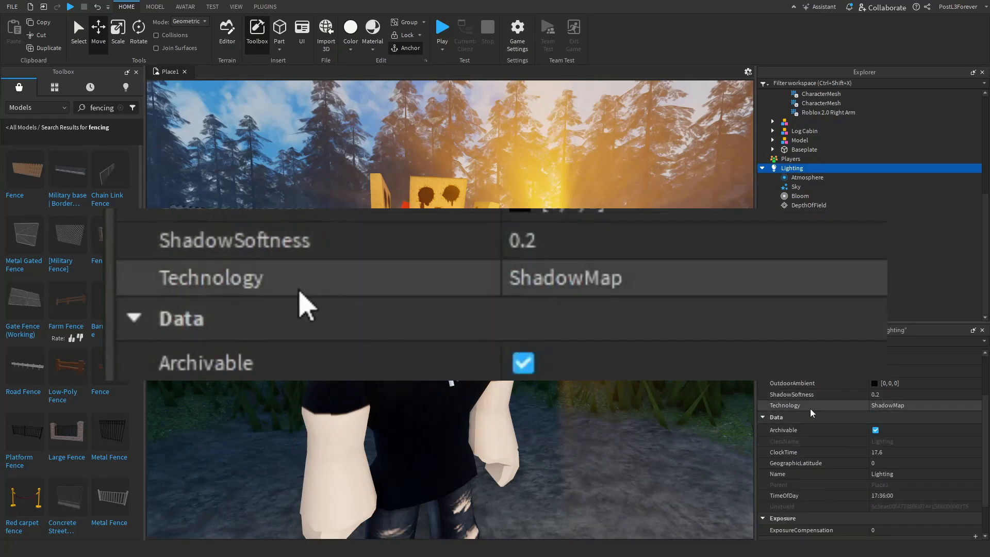
mouse_move(810, 408)
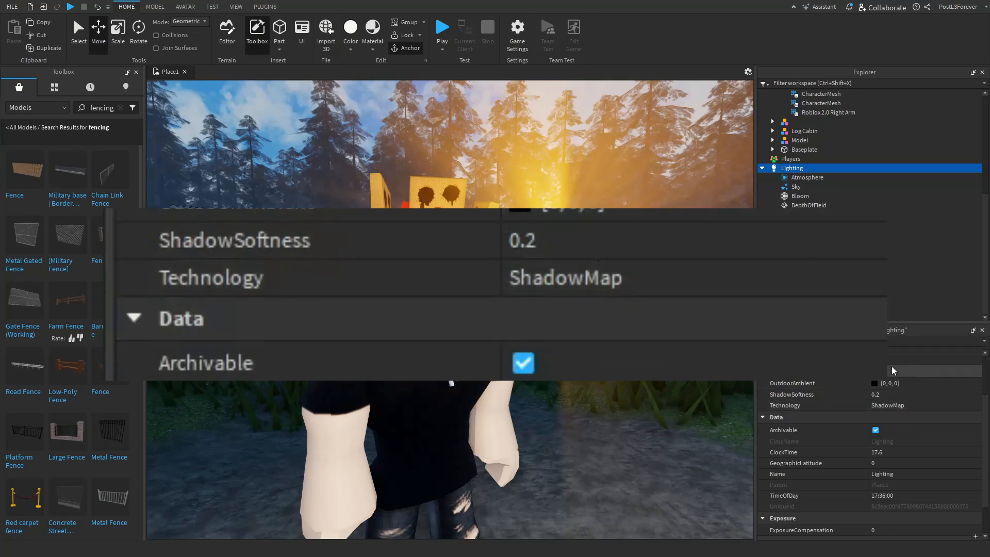
left_click(892, 405)
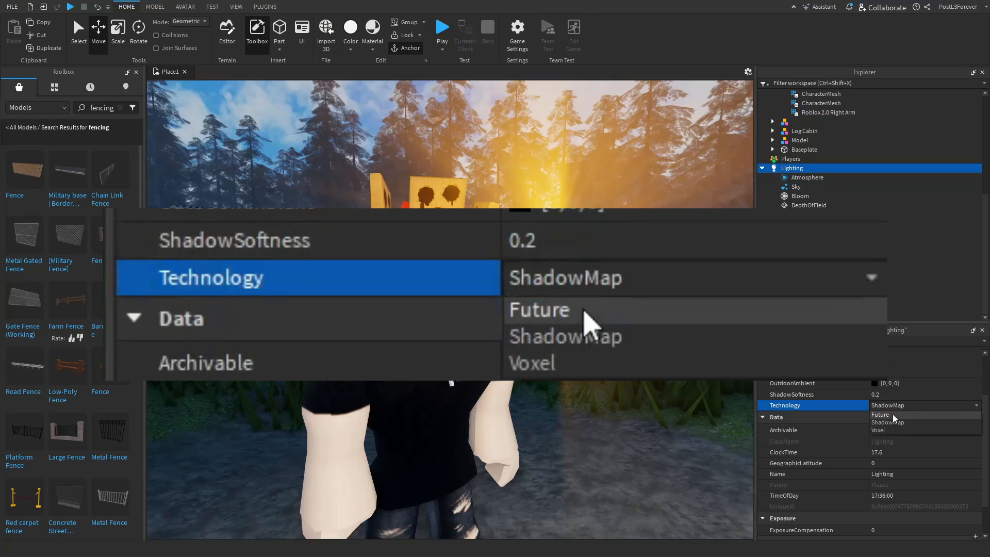
left_click(893, 414)
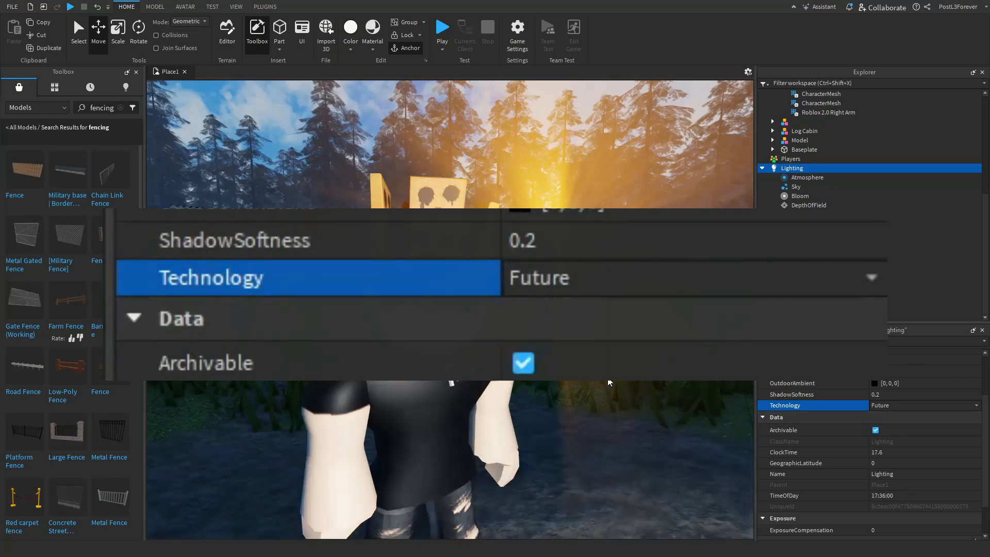
- Raise and reposition the invisible light model around the character, to about 145.746, 173.866, -26.626
right_click_drag(609, 379, 609, 379)
scroll(610, 378, "down", 3)
left_click_drag(467, 352, 437, 291)
right_click_drag(537, 340, 537, 341)
left_click_drag(516, 323, 572, 355)
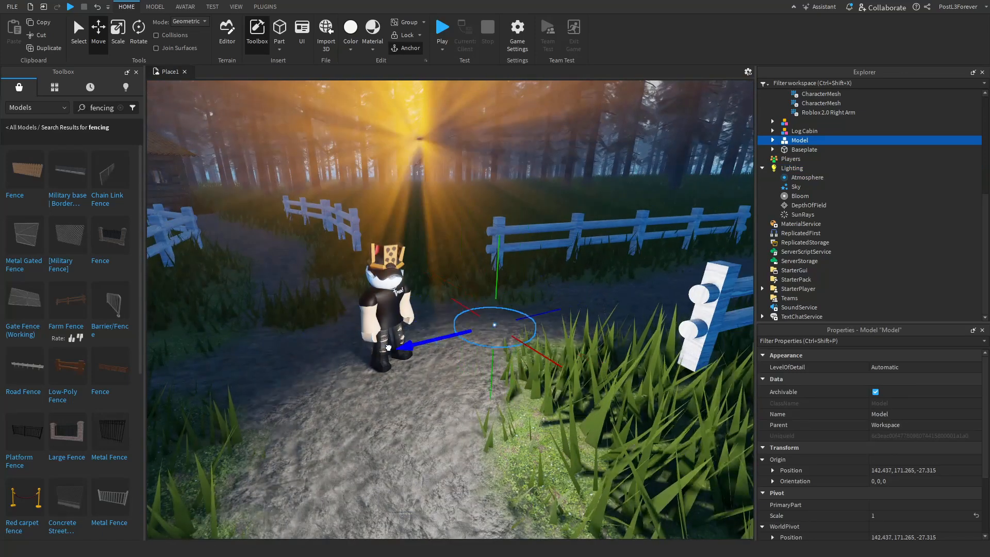
left_click_drag(388, 348, 384, 361)
left_click_drag(386, 310, 423, 195)
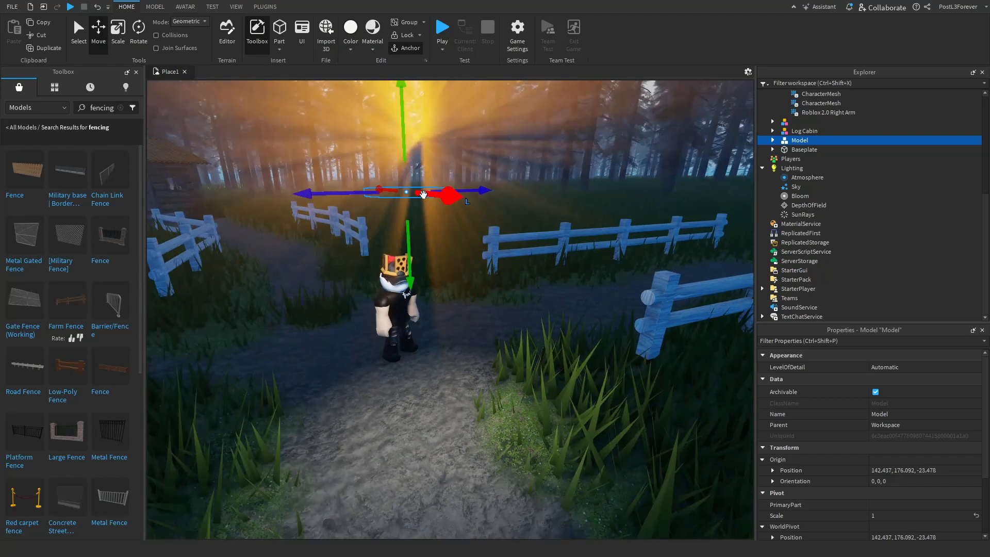
left_click_drag(345, 191, 425, 193)
left_click_drag(490, 264, 489, 210)
left_click(561, 352)
- Lower the light model and bring it in beside the character, to position 141.791, 171.51, -26.626
scroll(561, 352, "down", 10)
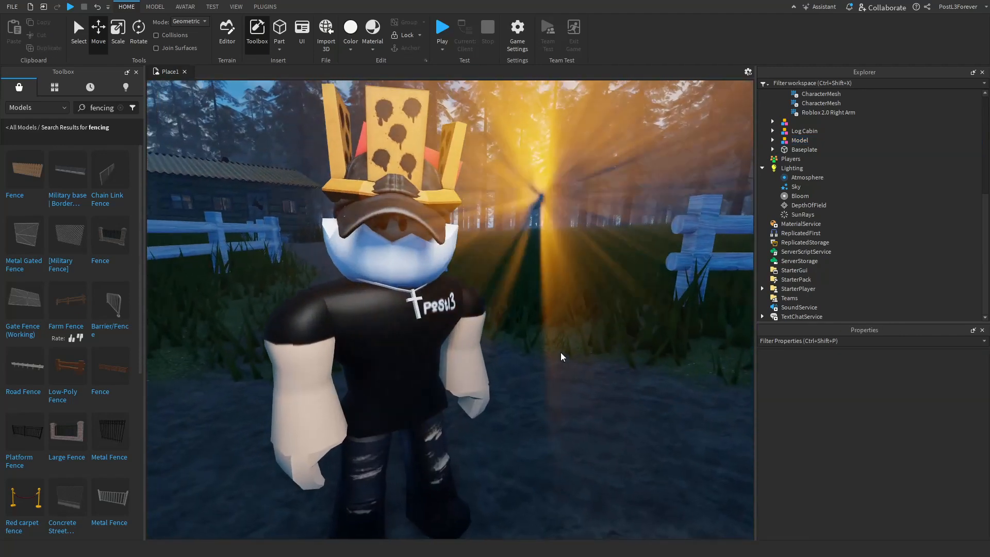
scroll(562, 352, "down", 10)
scroll(528, 269, "up", 6)
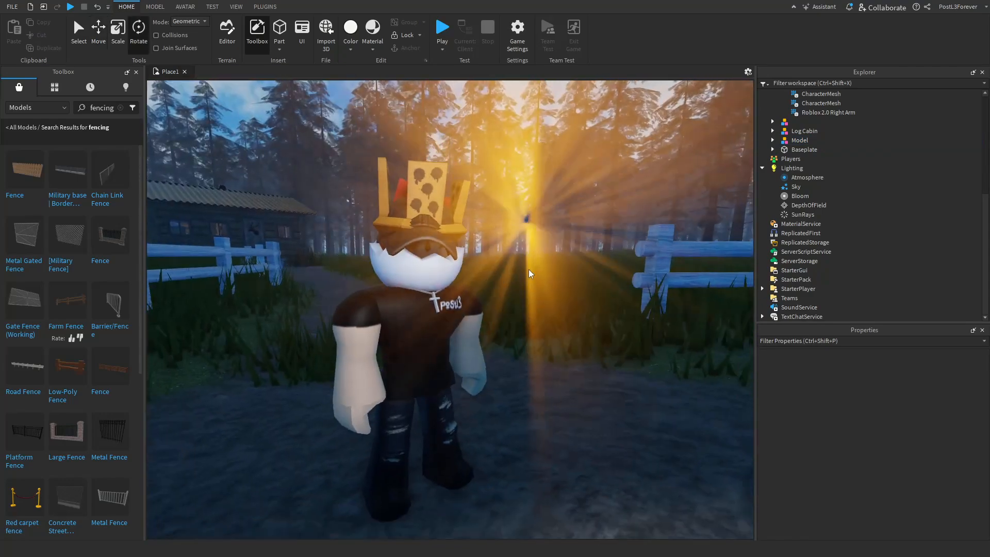
scroll(533, 202, "down", 5)
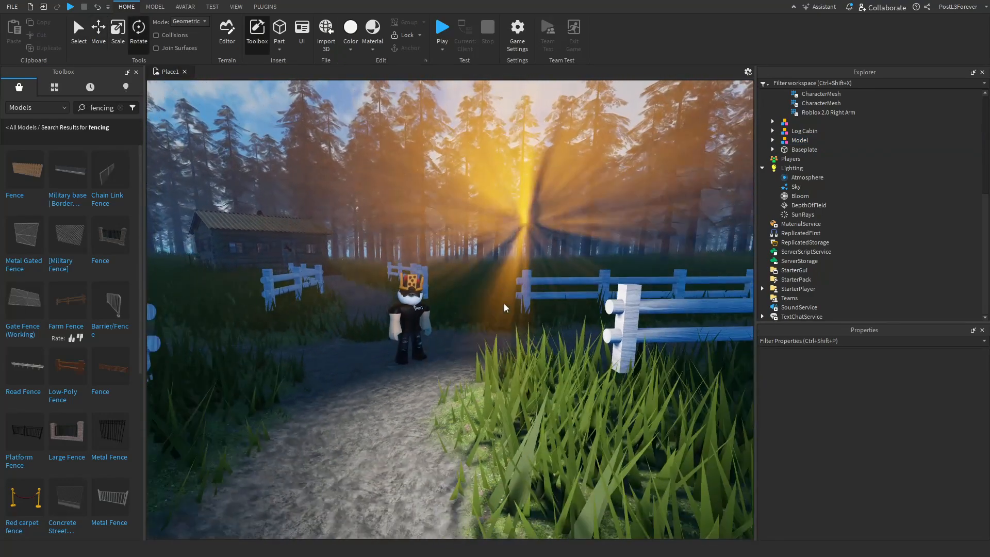
left_click(527, 277)
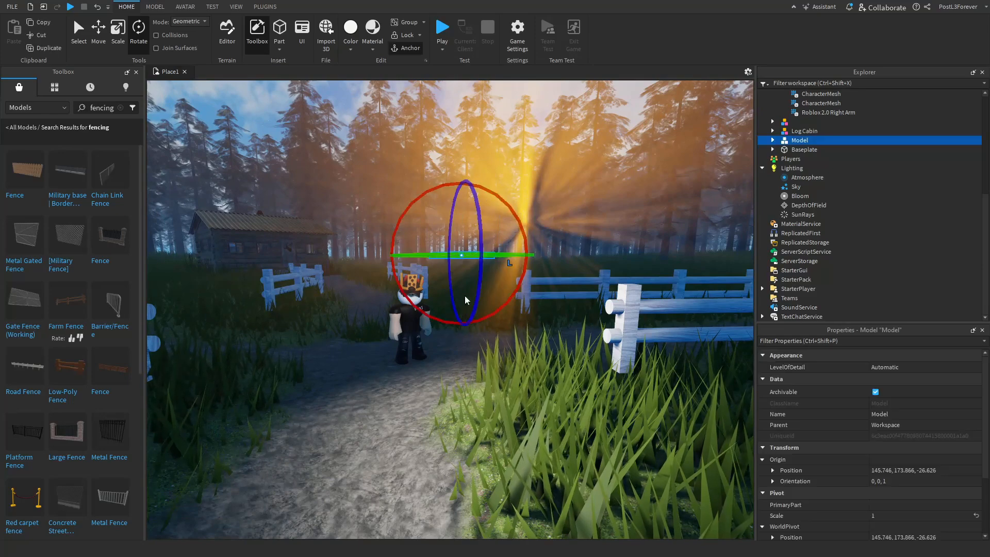
scroll(443, 268, "up", 3)
key("ctrl+2")
key("f")
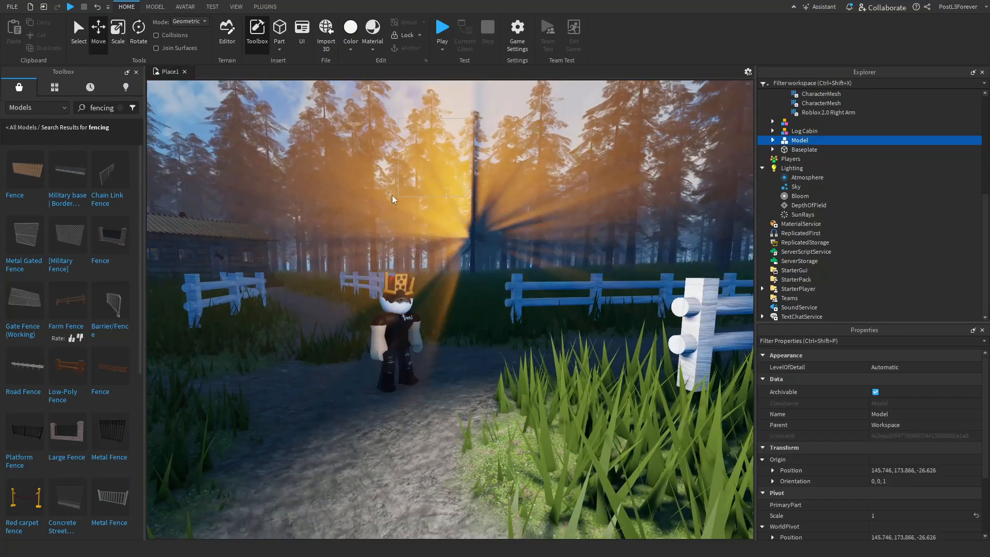
left_click_drag(398, 118, 574, 277)
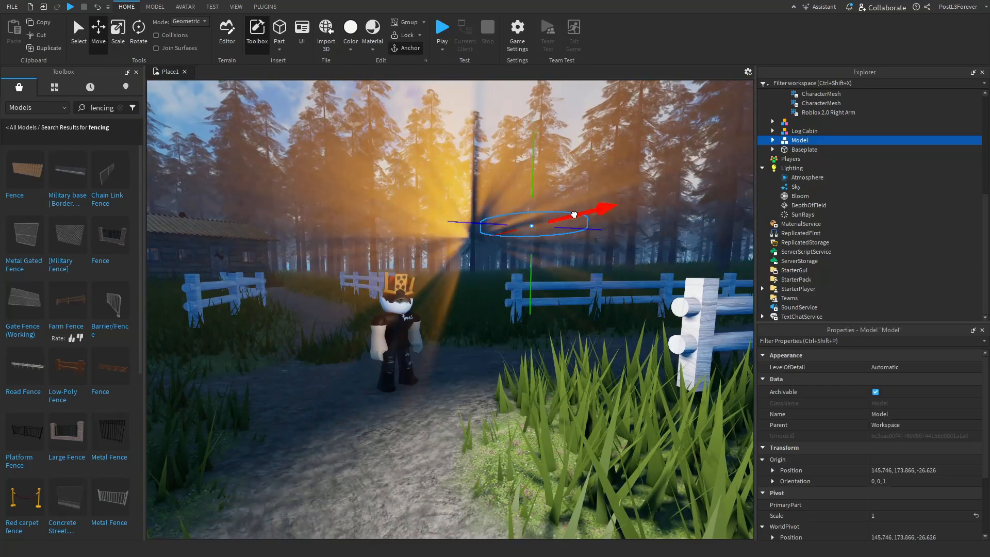
right_click_drag(480, 254, 480, 255)
left_click_drag(480, 254, 499, 351)
- Open the PointLight's range setting inside the nested light model
left_click(772, 141)
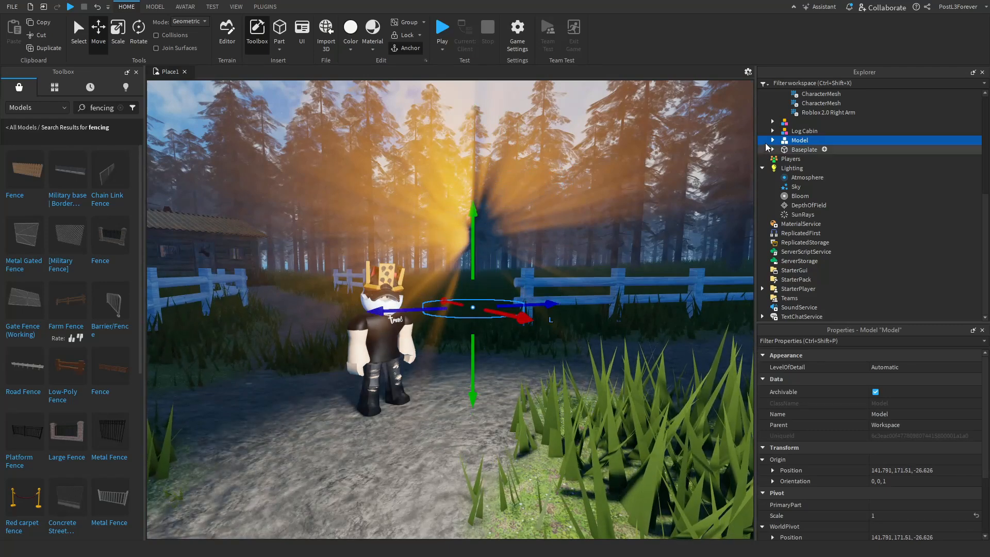
left_click(783, 149)
left_click(793, 159)
left_click(836, 177)
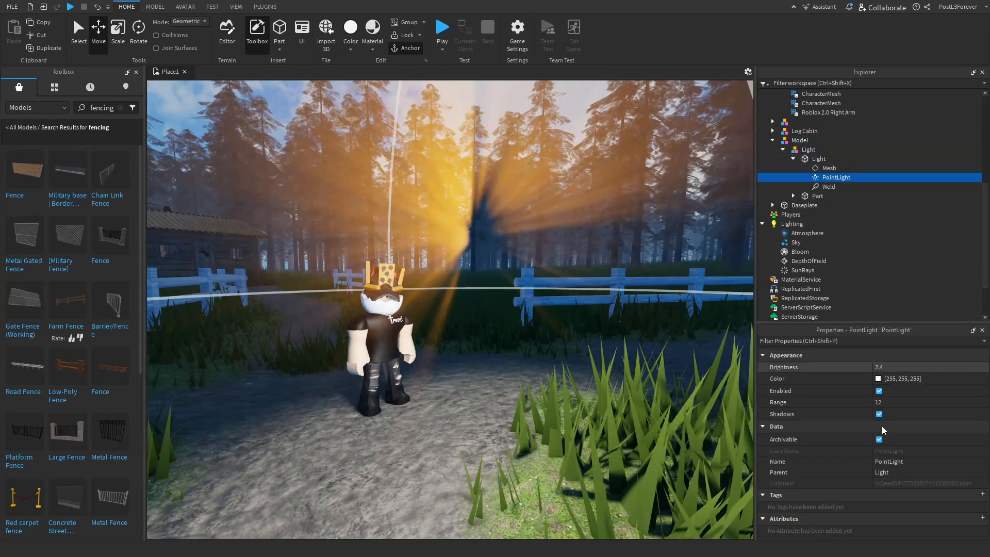
left_click(835, 402)
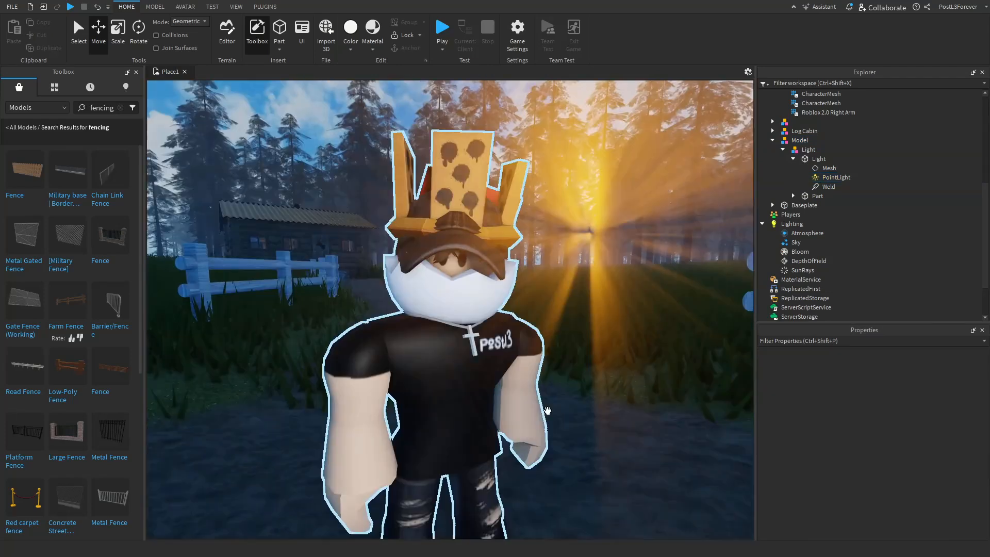
- Switch to the Rotate tool and collapse the expanded character model in the workspace hierarchy
scroll(547, 411, "down", 10)
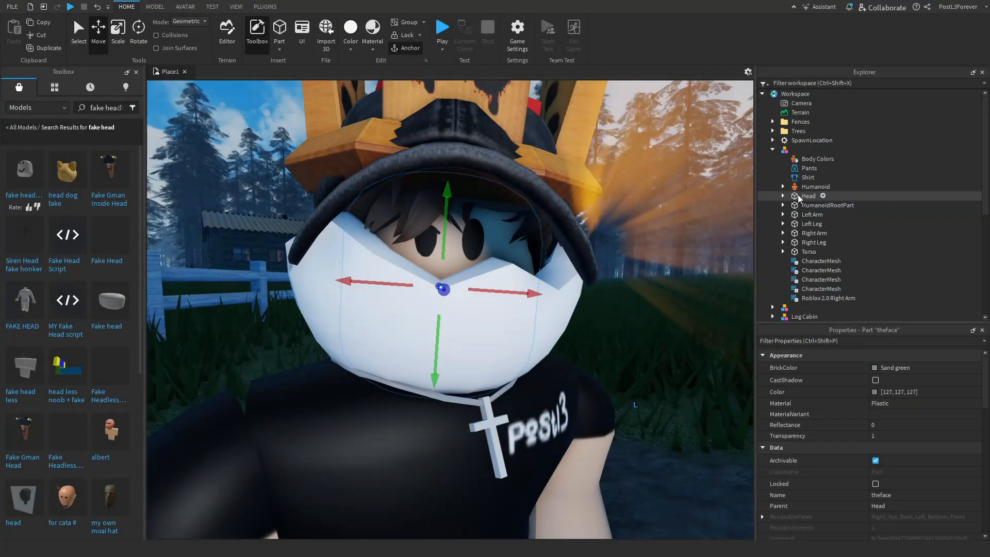
key("ctrl+4")
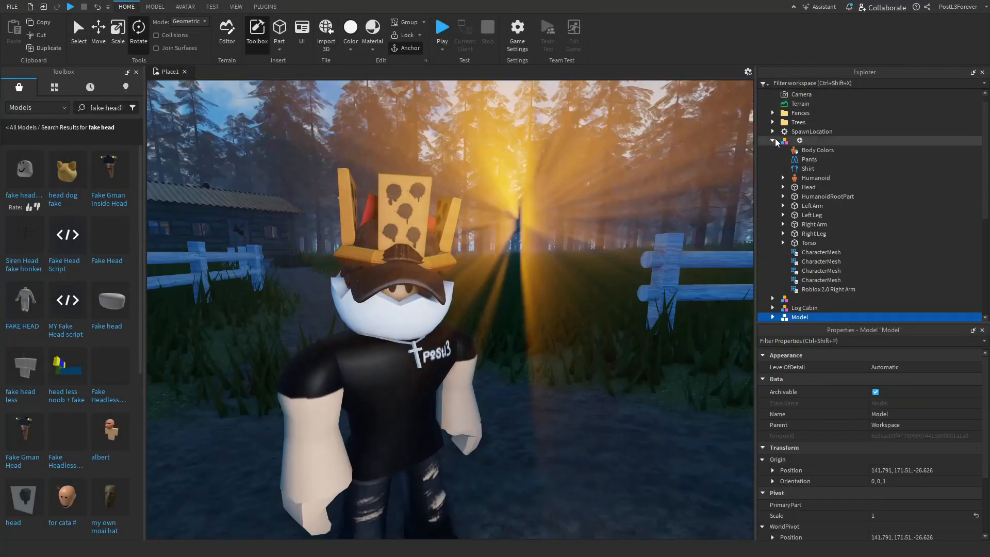
right_click(825, 313)
left_click(831, 233)
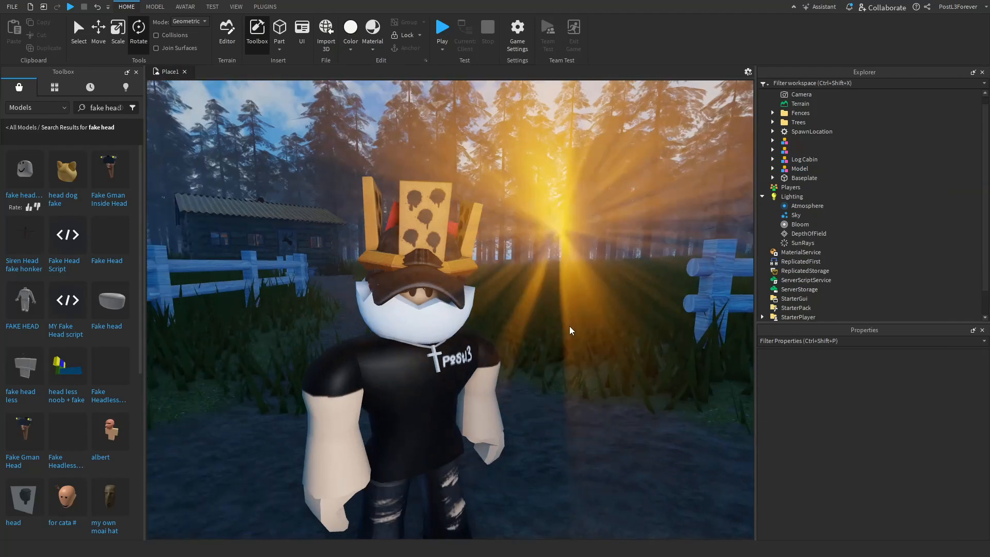
- Lower the Atmosphere's density to 0.245 and open its offset value for editing
left_click(804, 205)
mouse_move(927, 367)
left_mouse_down()
mouse_move(954, 369)
mouse_move(909, 372)
mouse_move(925, 374)
left_mouse_up()
left_click(911, 379)
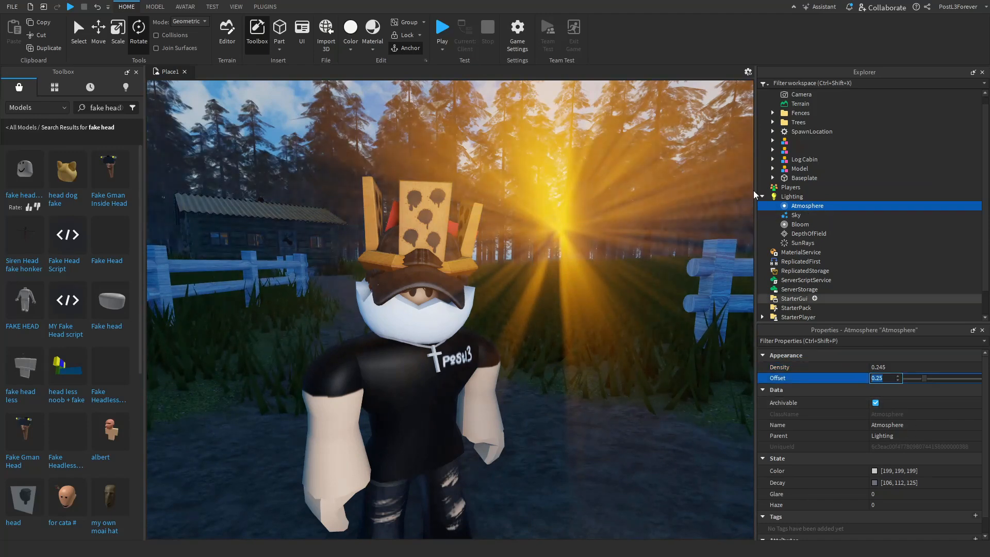
- Check the Lighting and Sky properties, and set the Bloom effect's size to 56
left_click(781, 196)
left_click(794, 214)
left_click(793, 224)
left_click(947, 456)
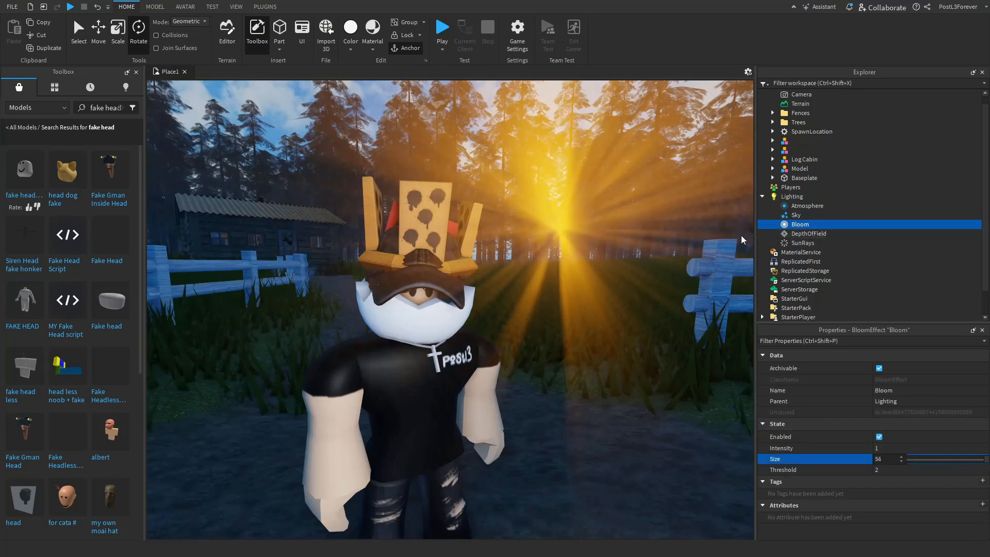
left_click(568, 317)
- Set the workspace camera's field of view to 30 and raise the SunRays intensity
scroll(623, 326, "up", 5)
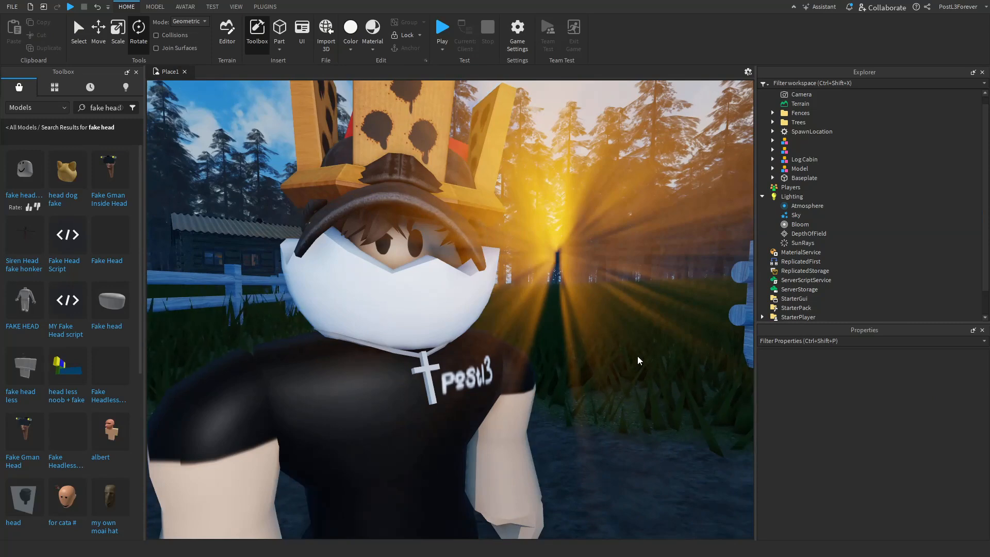
scroll(834, 181, "up", 1)
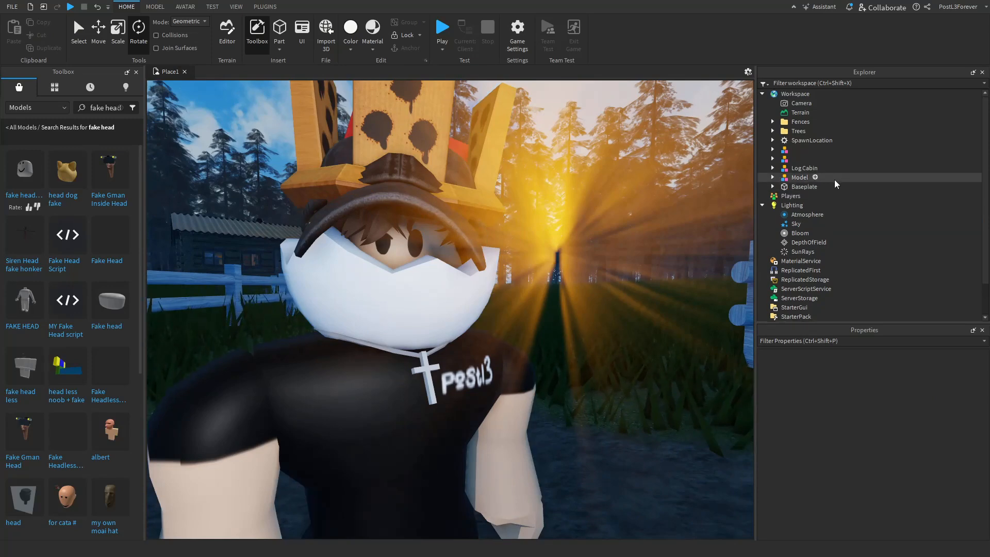
left_click(796, 103)
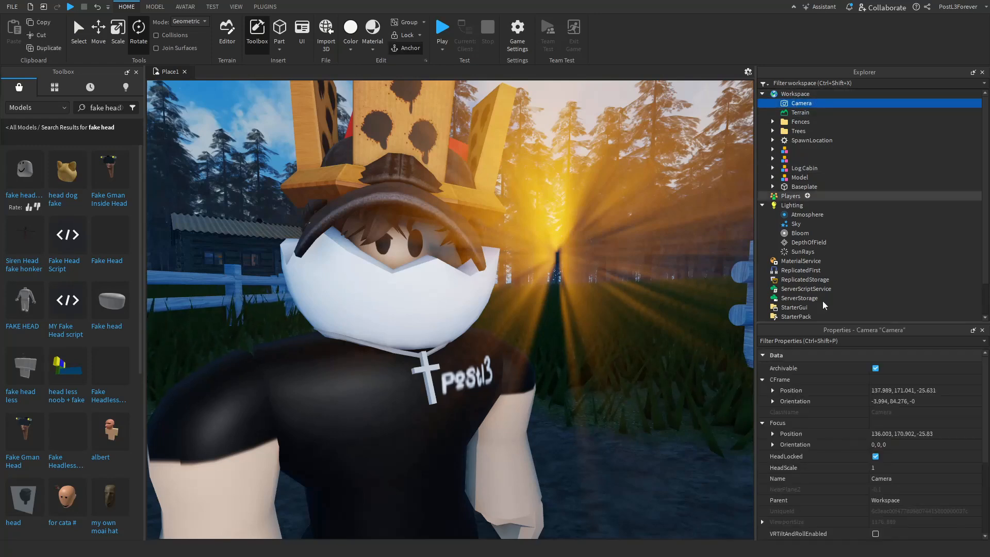
scroll(814, 438, "down", 1)
left_click(890, 465)
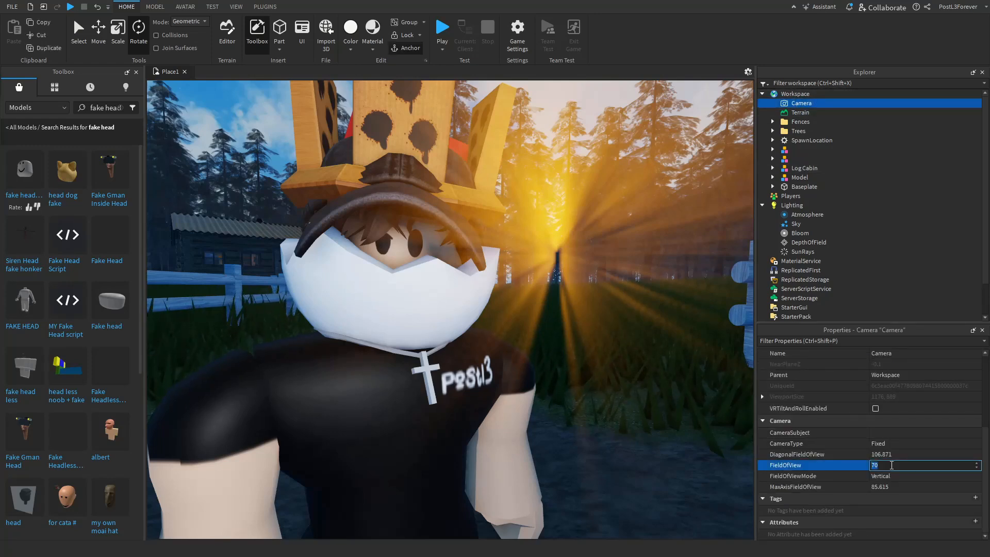
type("30")
key("Return")
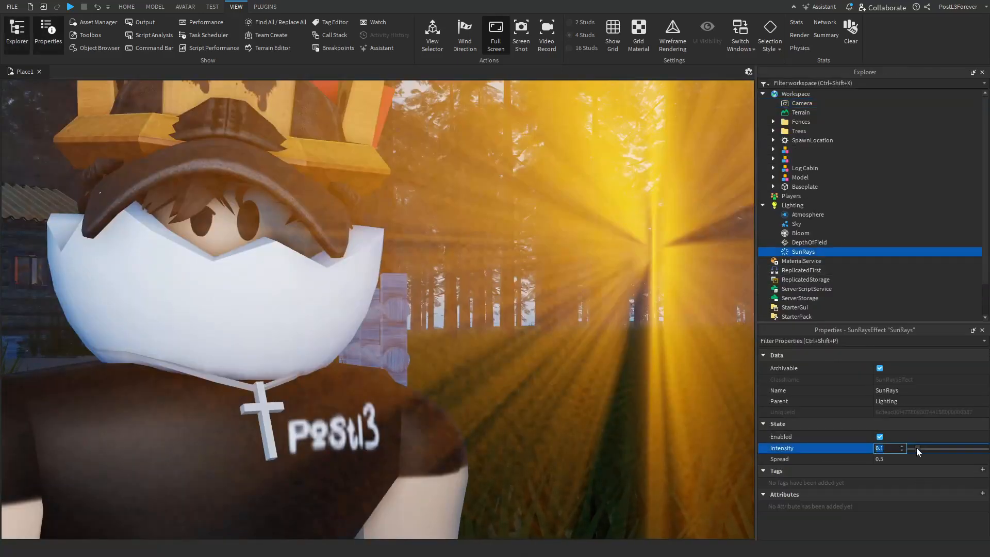
left_click_drag(917, 458, 939, 448)
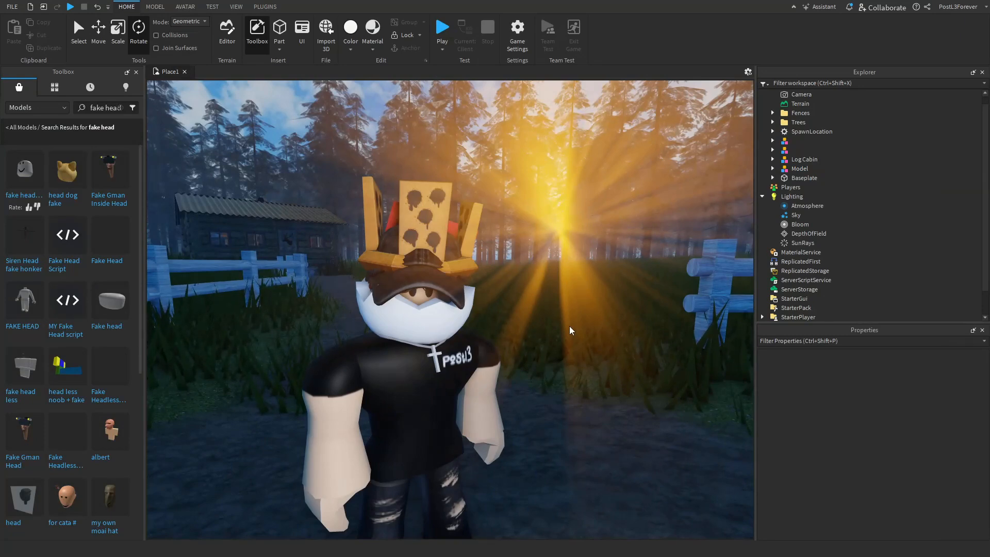
- Reduce the Atmosphere's density to 0.245 and open its offset for editing
left_click(793, 205)
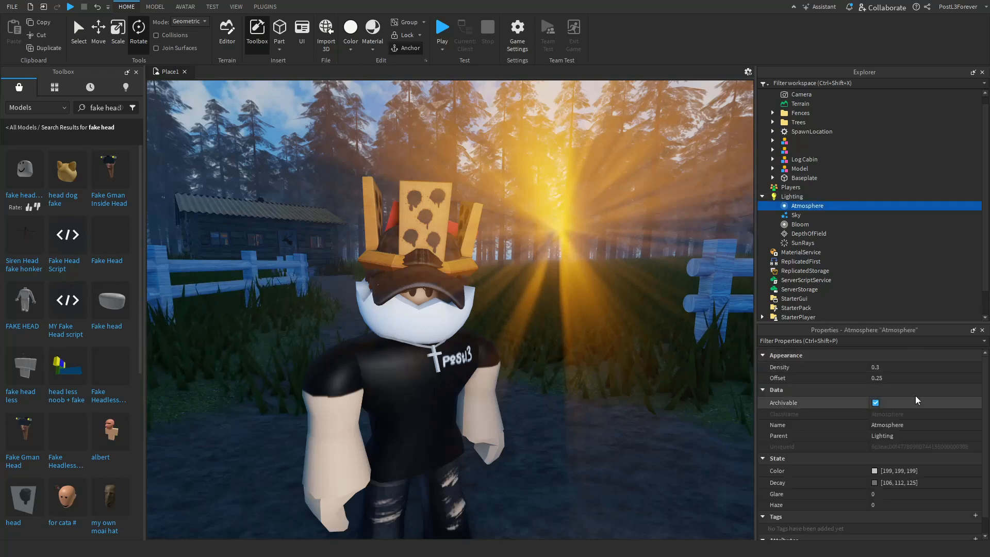
left_click(917, 368)
mouse_move(926, 366)
left_mouse_down()
mouse_move(954, 369)
mouse_move(914, 371)
left_mouse_up()
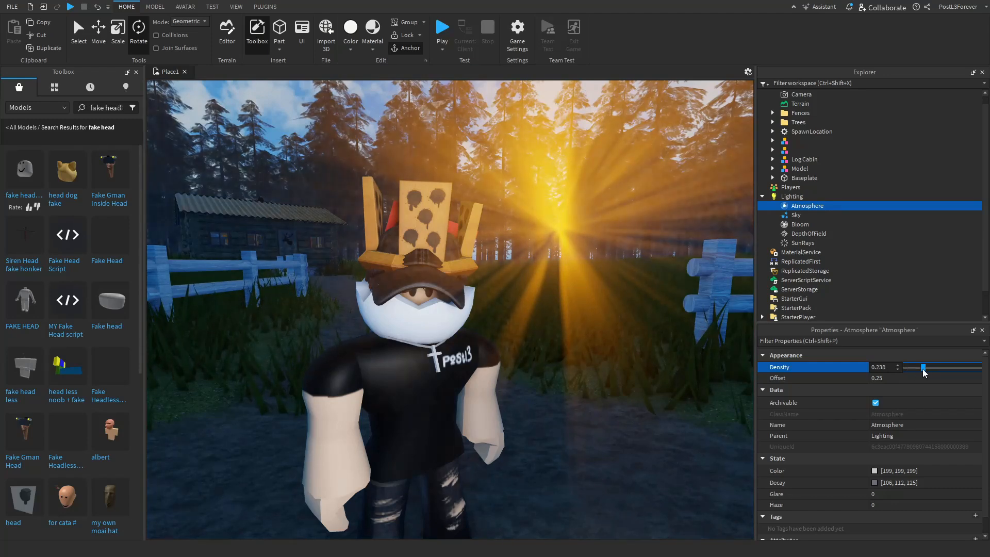
left_click_drag(923, 369, 922, 369)
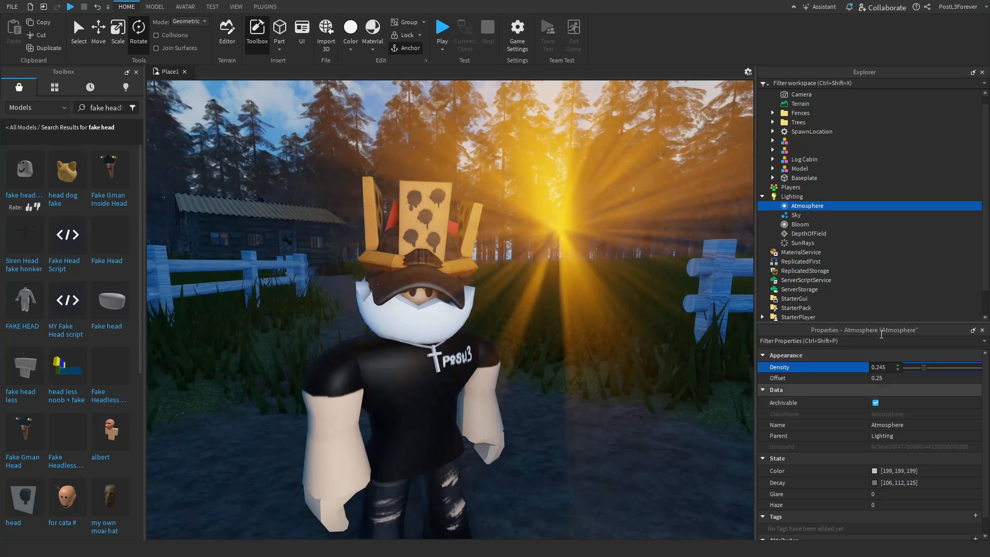
left_click(911, 379)
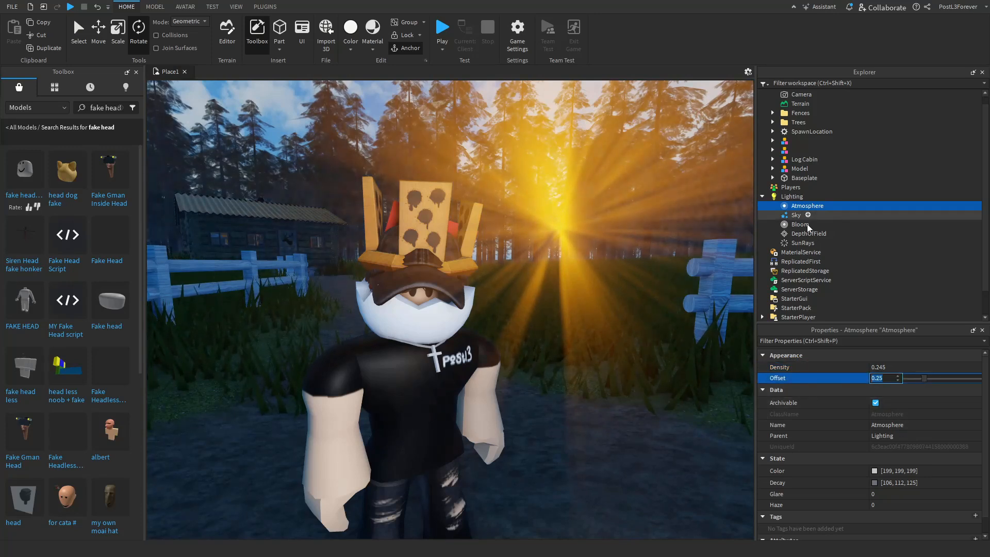
- Review the Lighting and Sky properties, and set the Bloom effect's size to 56
left_click(784, 198)
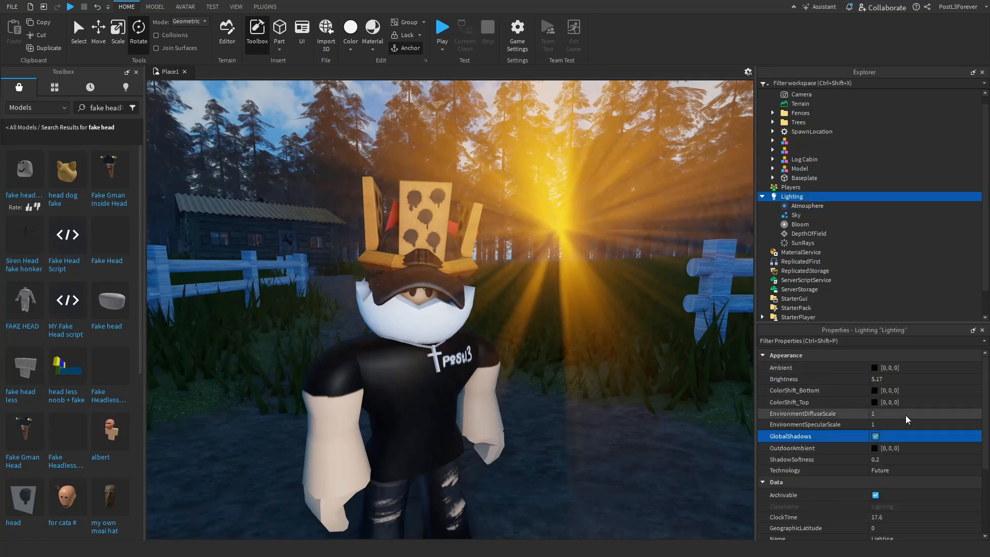
left_click(794, 214)
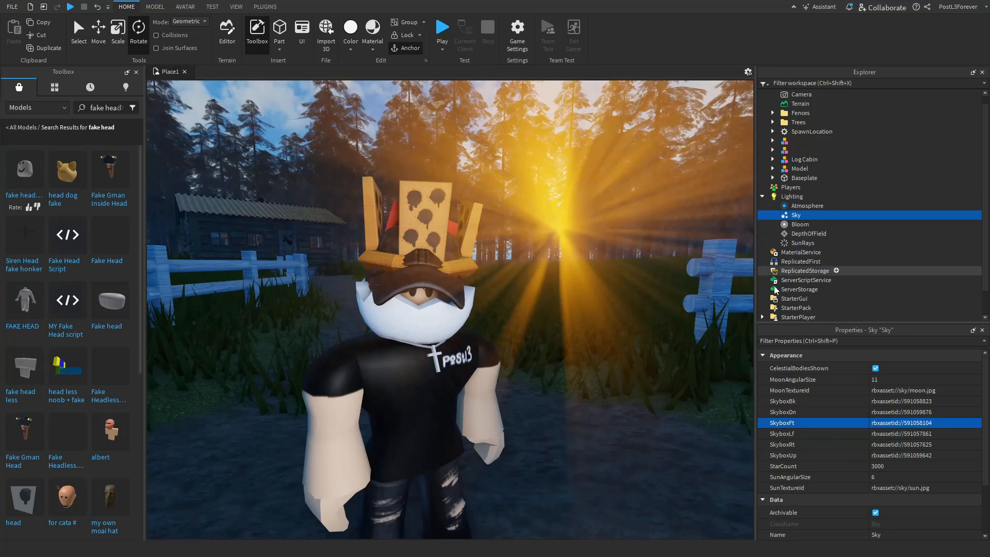
left_click(794, 225)
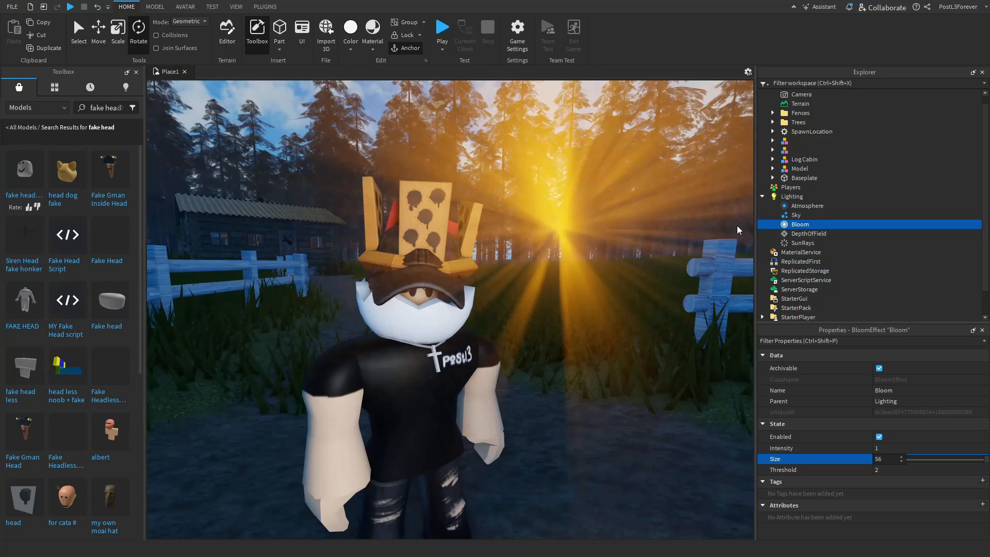
left_click(596, 324)
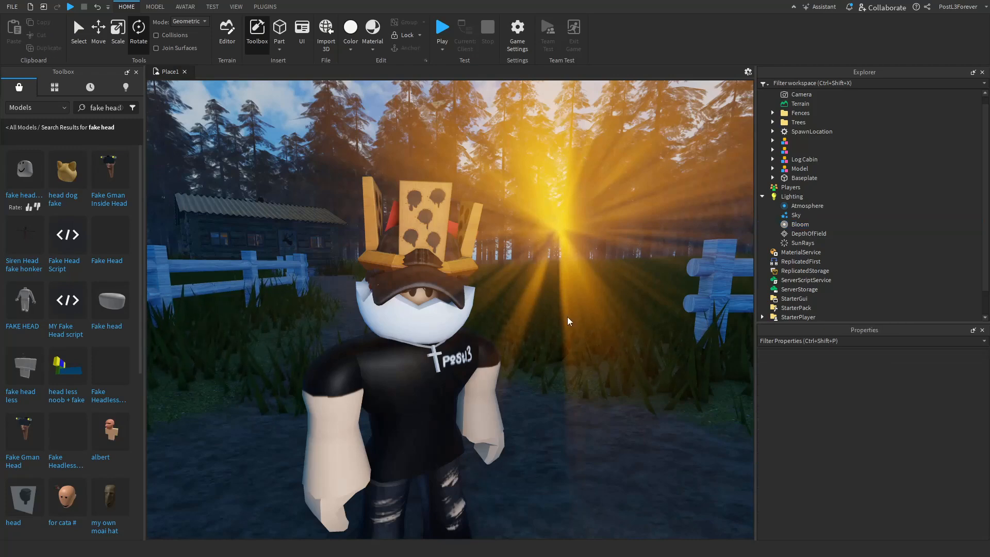
- Set the workspace camera's FieldOfView to 30 for a close shot of the character's head and shoulders
right_click_drag(622, 326, 623, 326)
key("w")
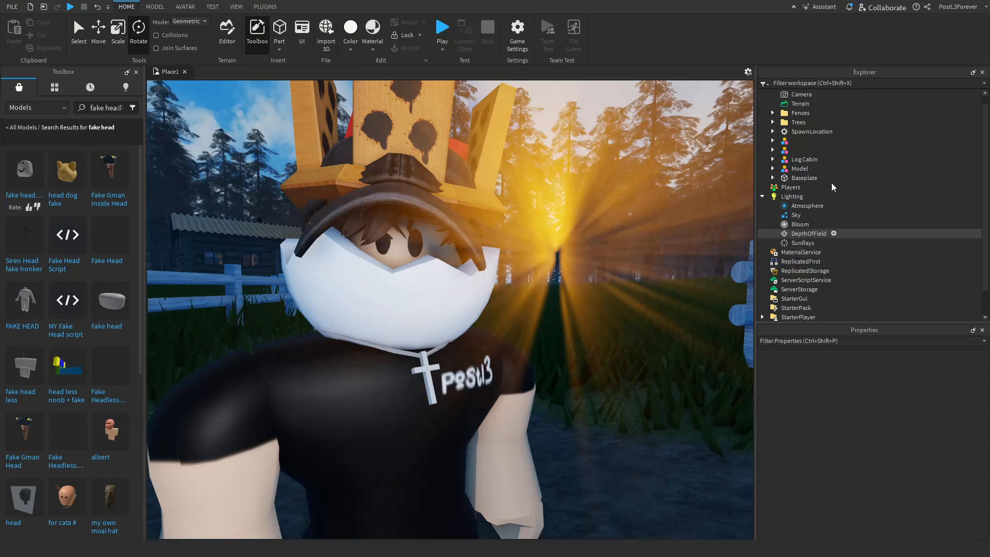
scroll(834, 179, "up", 1)
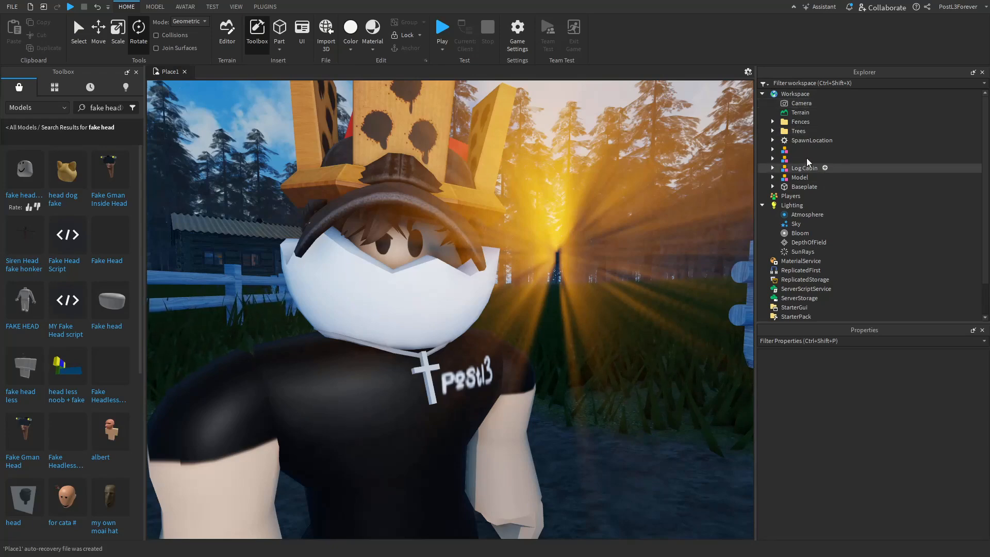
left_click(796, 104)
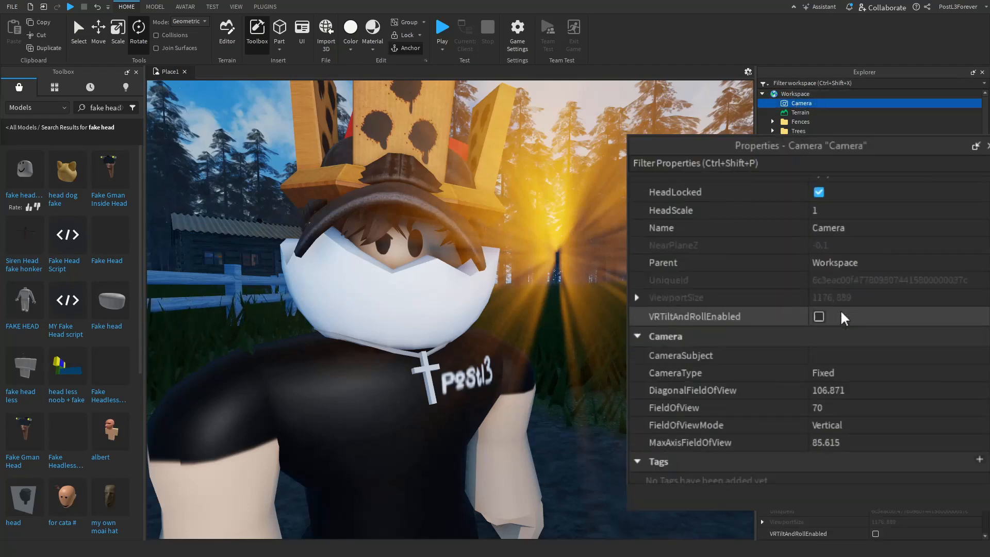
scroll(806, 293, "down", 1)
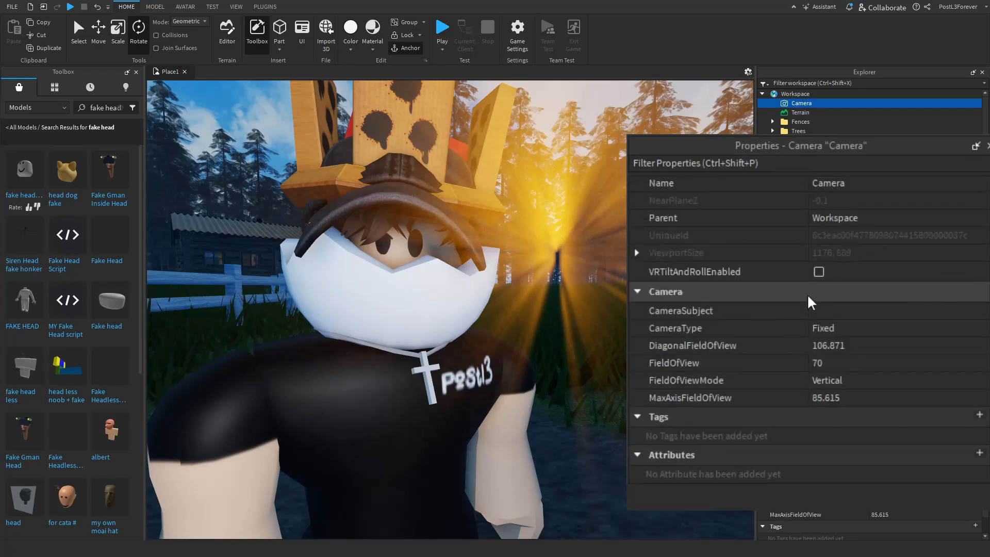
left_click(842, 360)
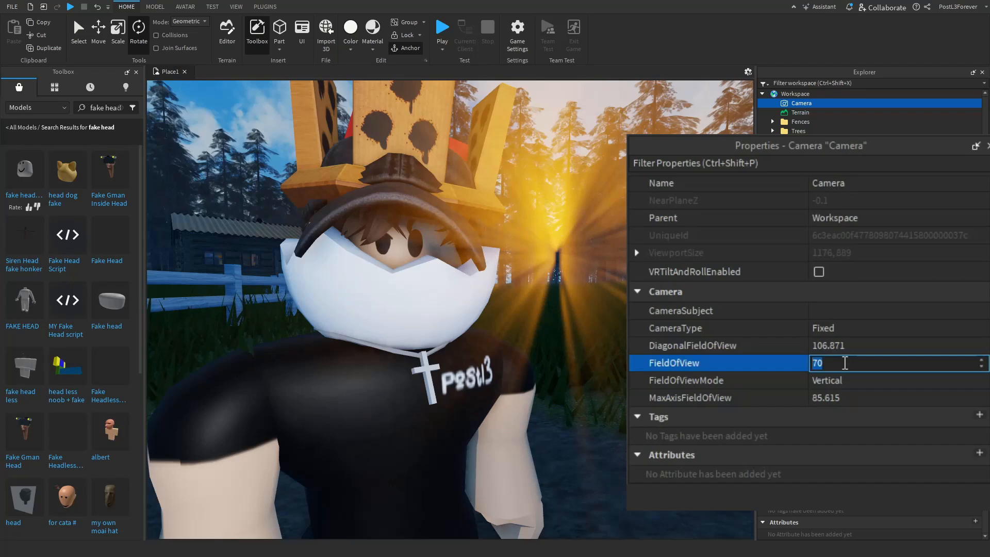
key("Return")
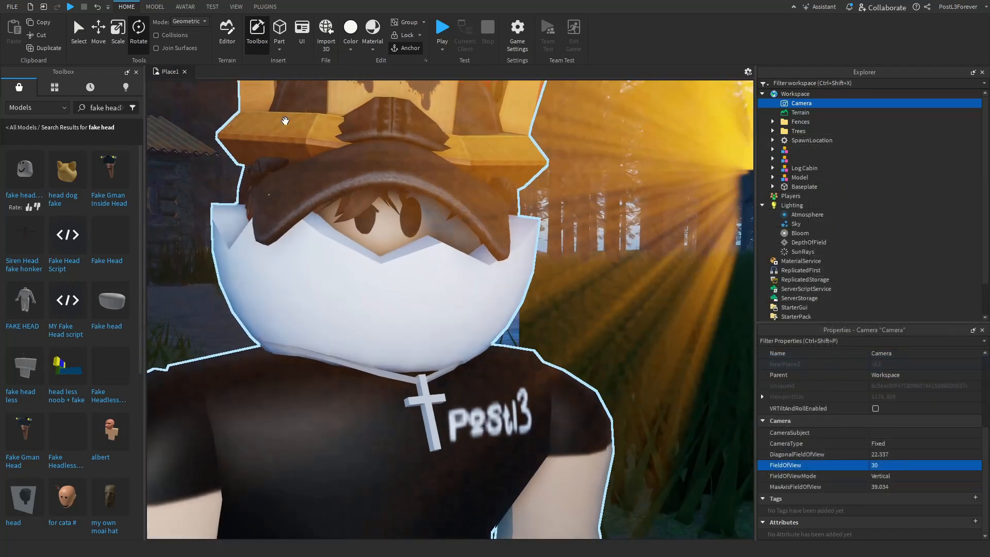
- Hide the Toolbox, Properties and Explorer windows to view the shot across the full viewport
left_click(257, 34)
left_click(236, 6)
left_click(42, 43)
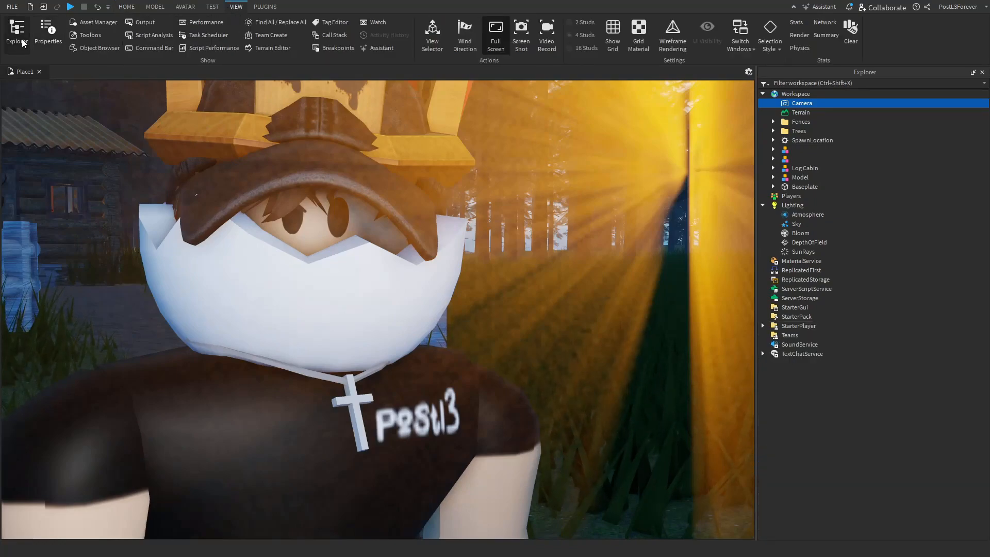
left_click(17, 33)
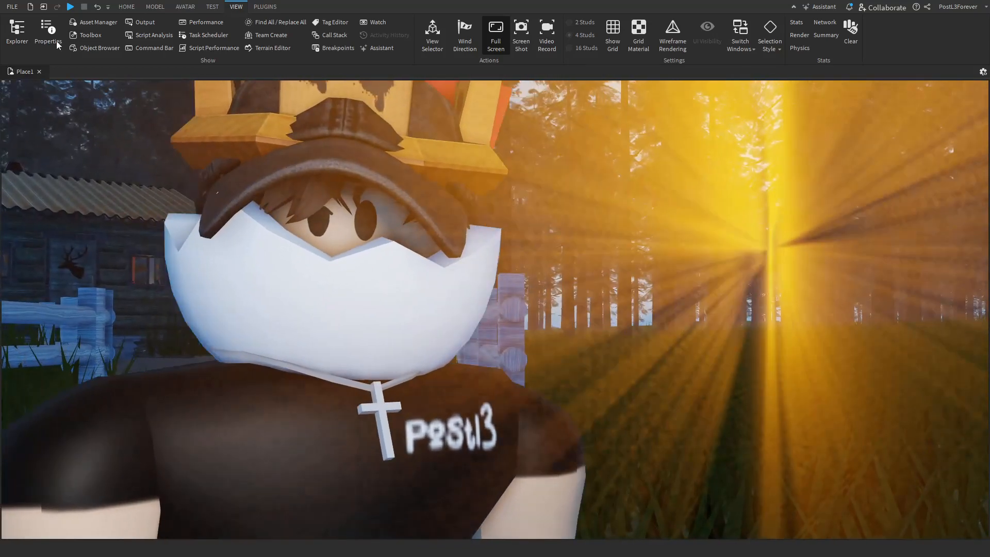
- Show the Properties and Explorer windows again and set the Lighting service's ClockTime to 17.2
left_click(48, 33)
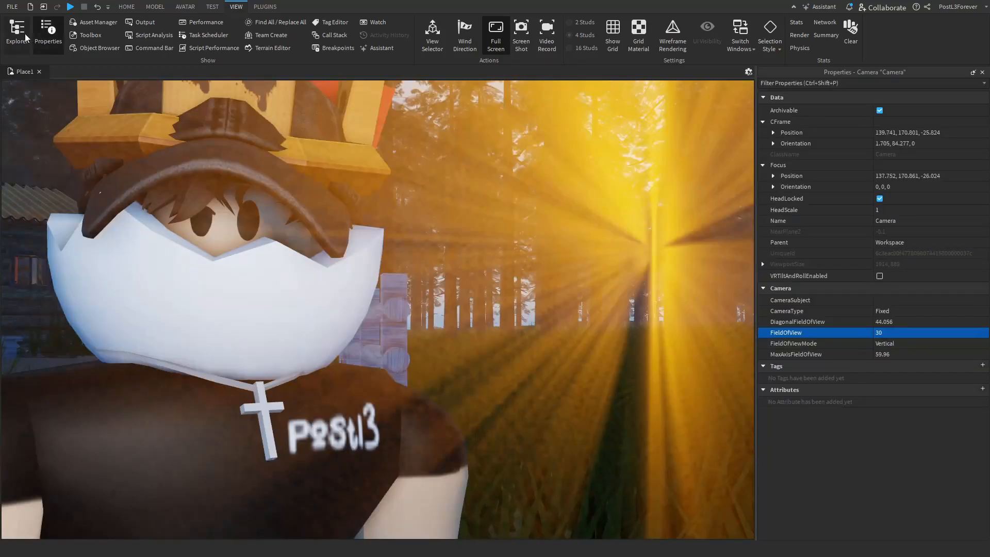
left_click(17, 34)
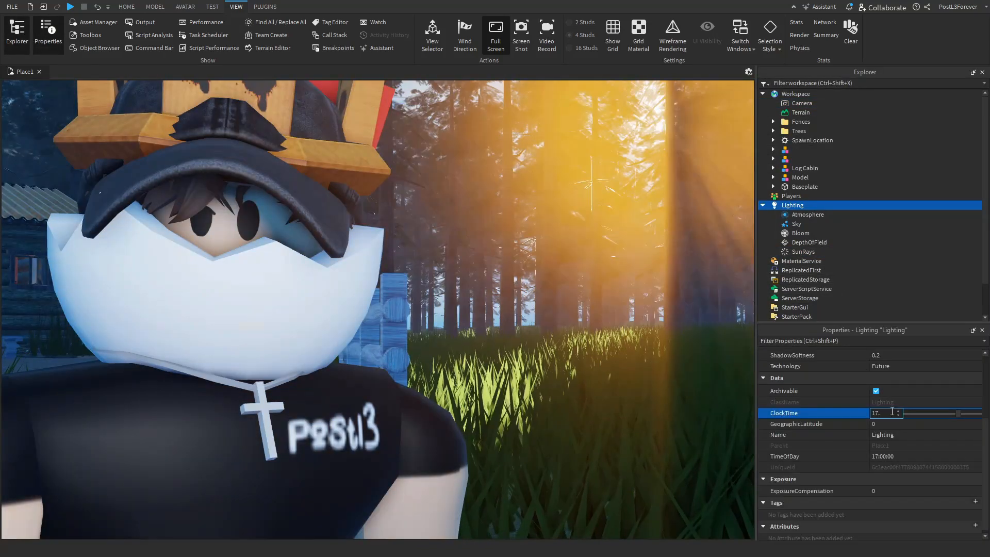
type(".1")
key("BackSpace")
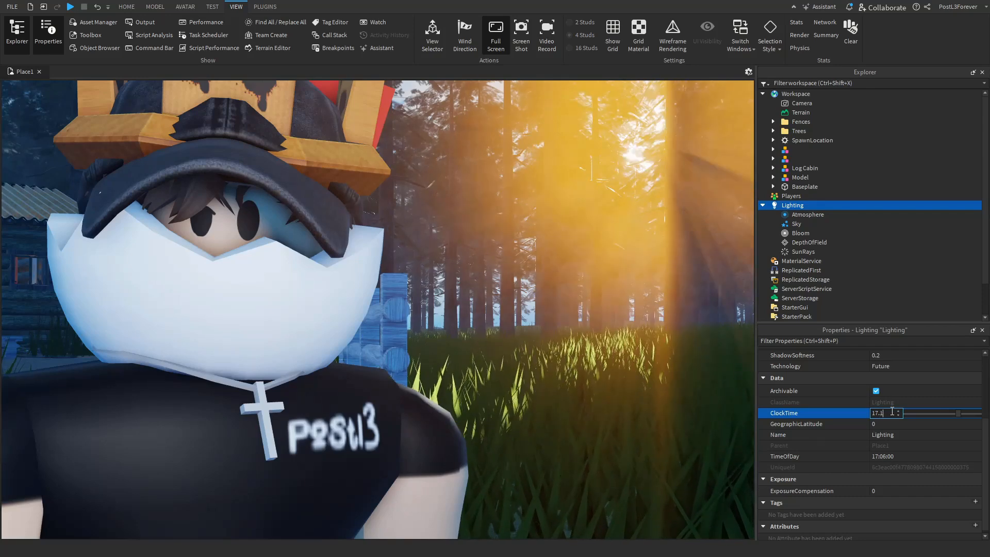
type("2")
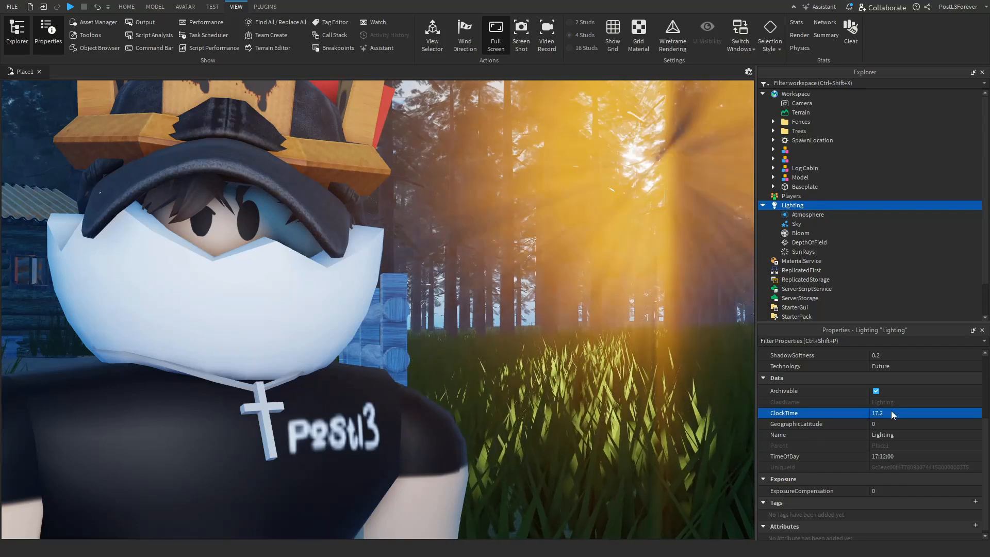
- Increase the SunRays effect's intensity to 0.06
left_click(803, 252)
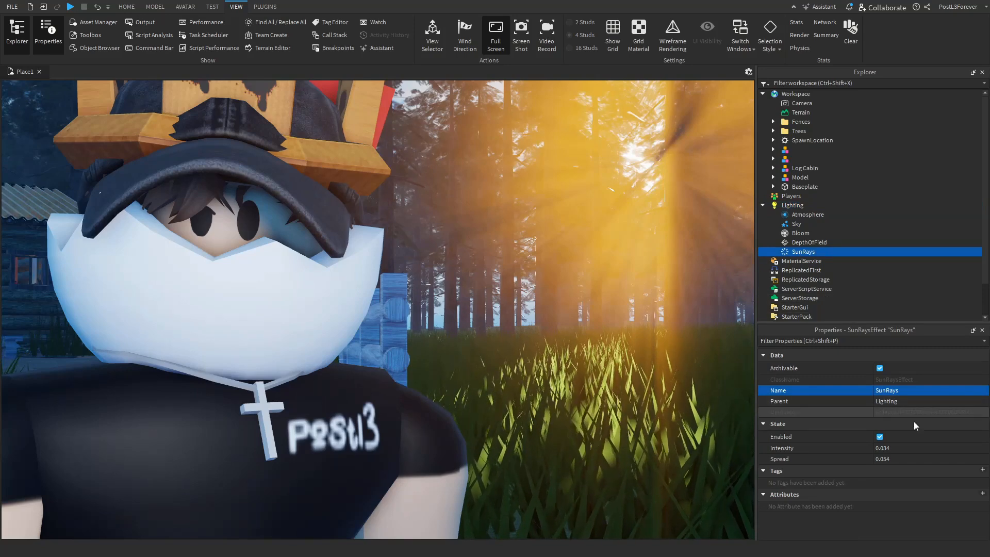
left_click(911, 448)
left_click_drag(911, 449, 914, 450)
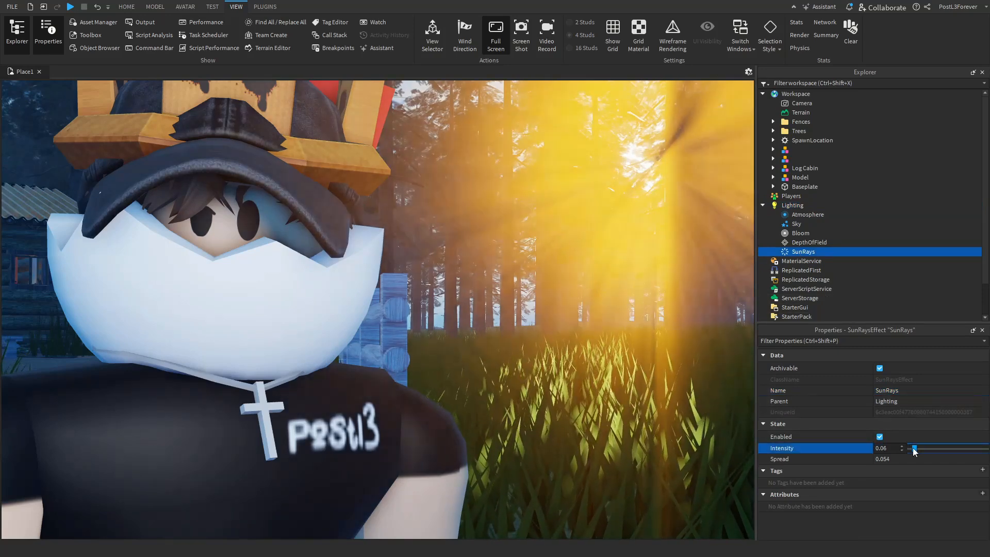
- Hide the Properties and Explorer windows to frame the character and the sun rays in an unobstructed shot
scroll(595, 343, "down", 1)
right_click_drag(596, 344, 595, 316)
key("w")
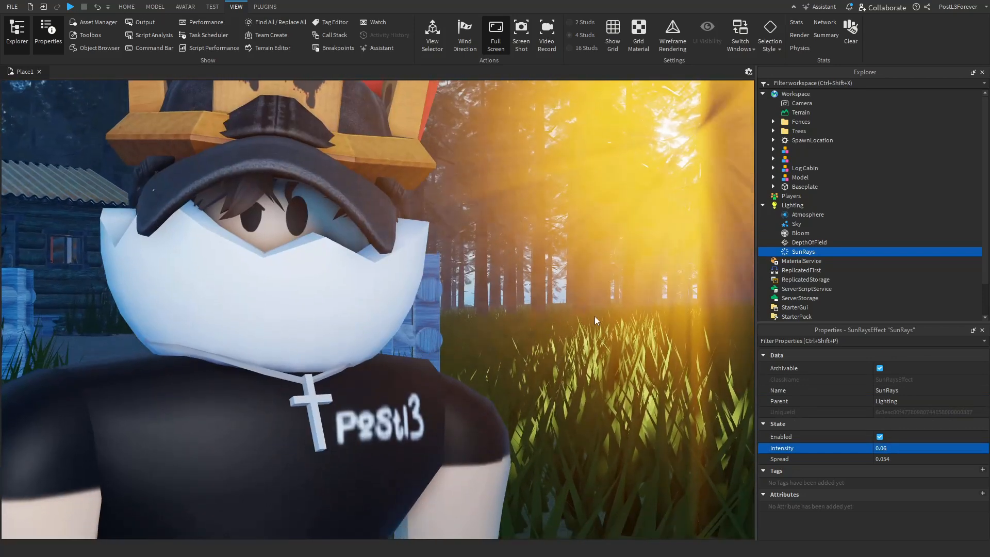
left_click(51, 39)
left_click(18, 37)
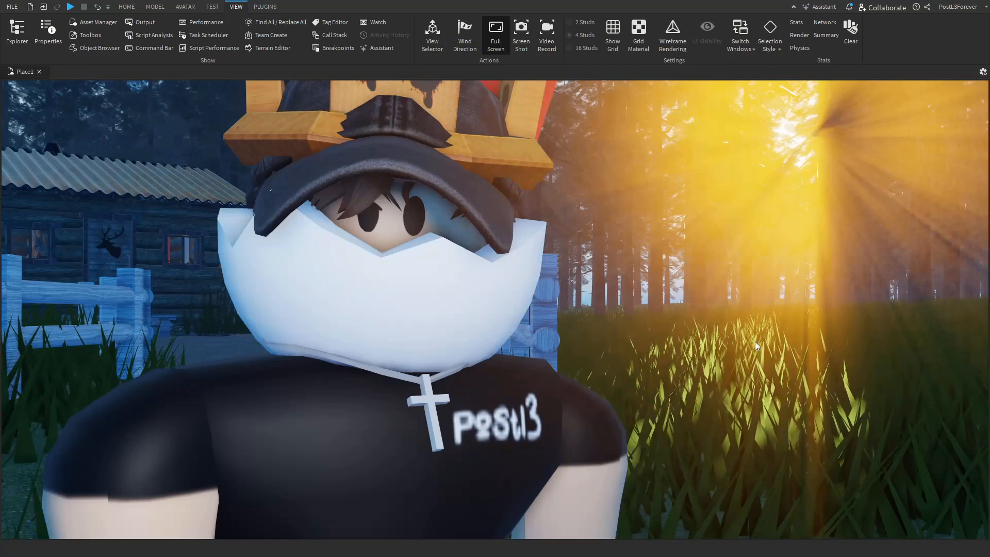
- Try a FieldOfView of 50 on the workspace Camera and reframe the character against the sun rays
scroll(745, 345, "up", 1)
right_click_drag(745, 346, 755, 345)
scroll(754, 346, "down", 3)
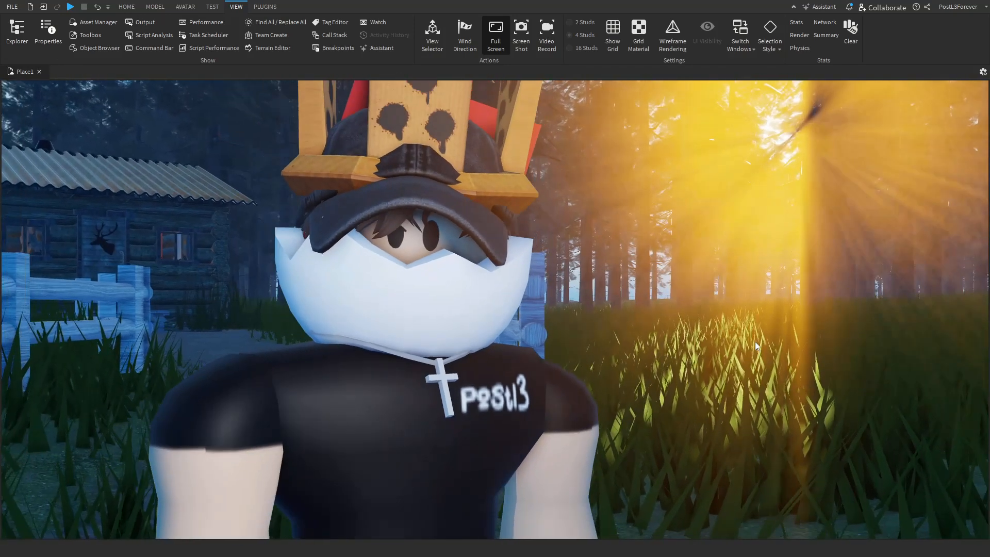
scroll(754, 345, "up", 1)
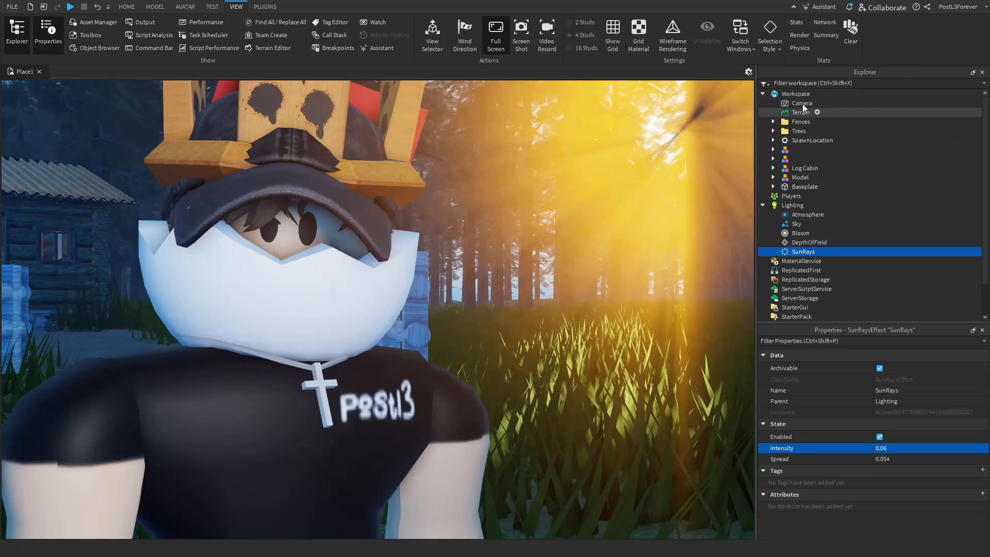
left_click(845, 103)
left_click(903, 464)
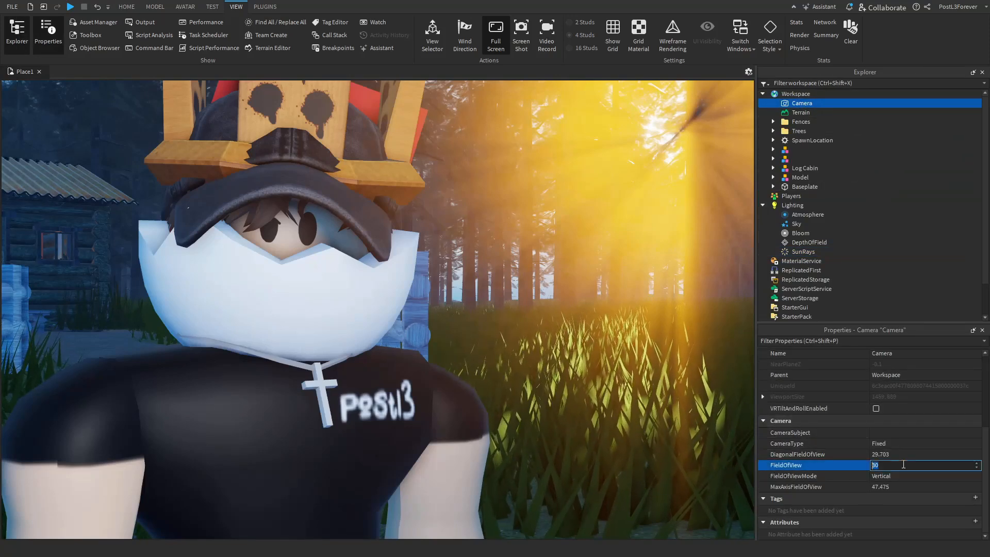
type("50")
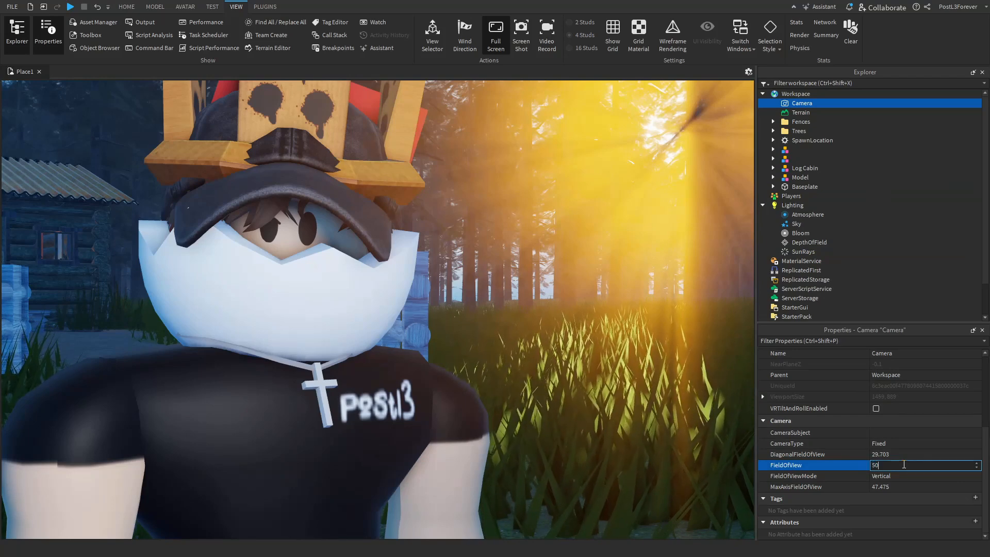
key("Return")
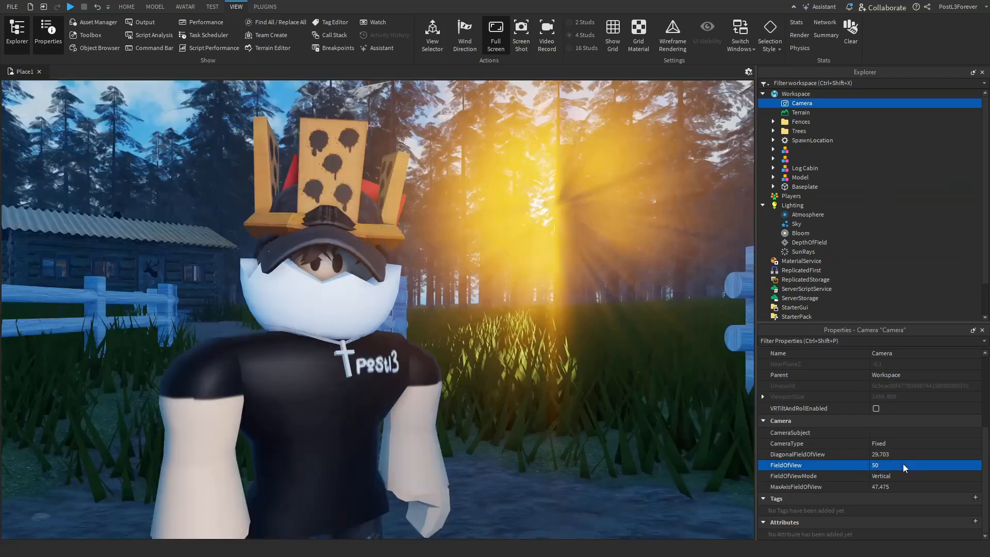
key("w")
right_click_drag(603, 397, 602, 398)
scroll(602, 397, "down", 1)
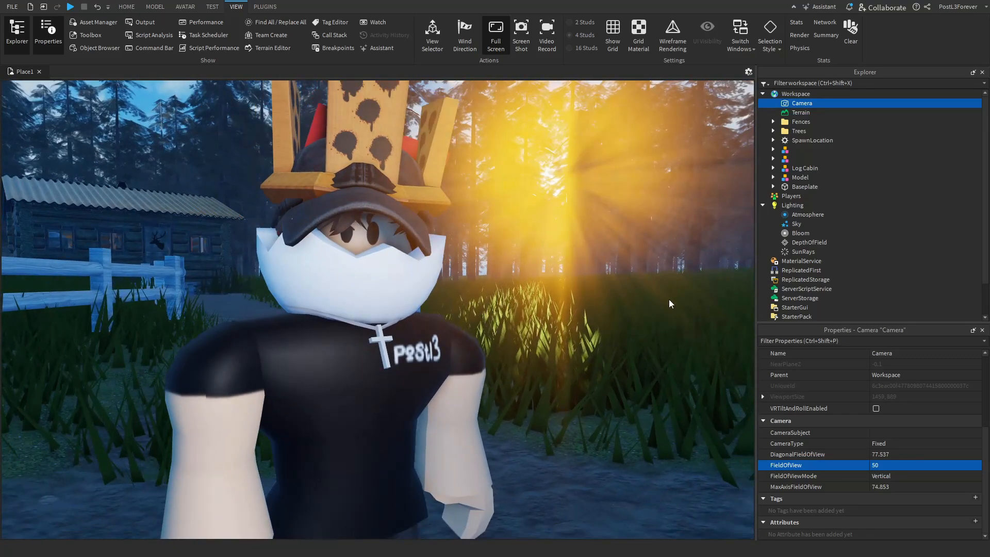
- Set the Camera's FieldOfView to 30
left_click(912, 467)
type("3")
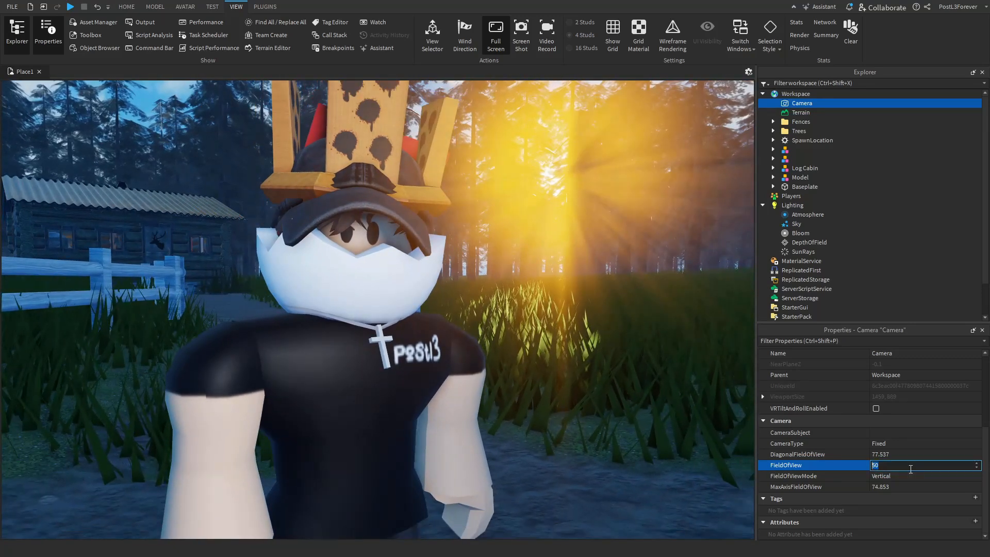
type("0")
key("Return")
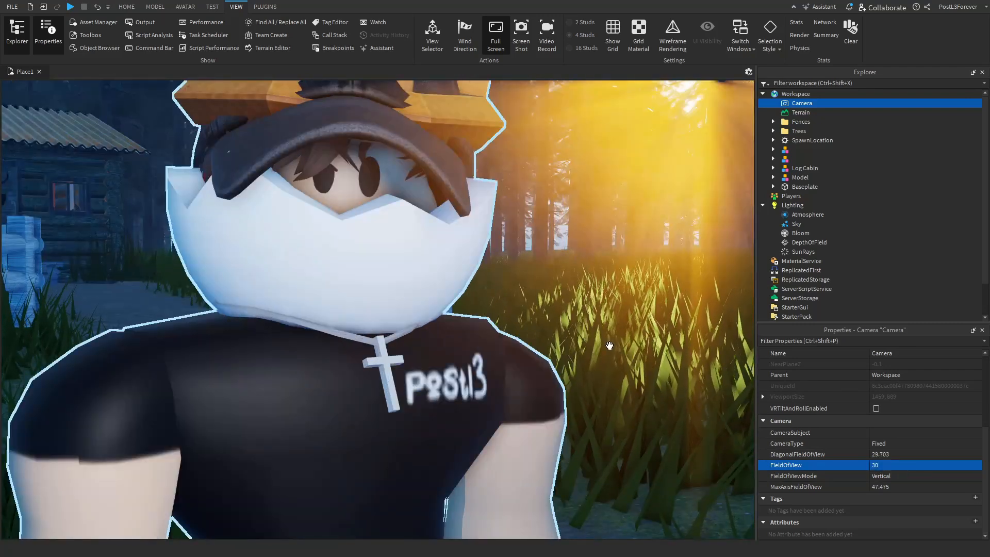
- Try a FieldOfView of 20 on the Camera and return it to 30
left_click(883, 466)
type("20")
key("Return")
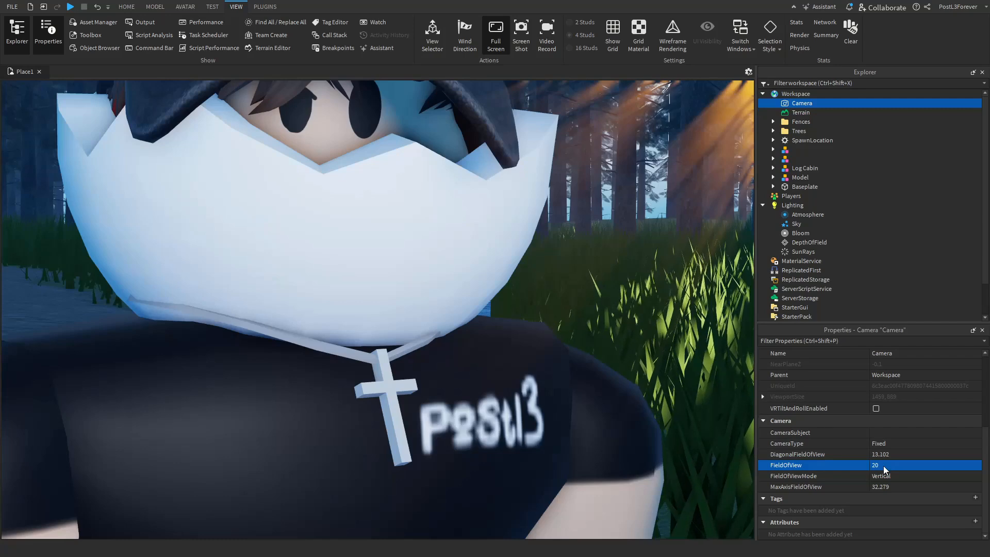
left_click(884, 466)
type("30")
key("Return")
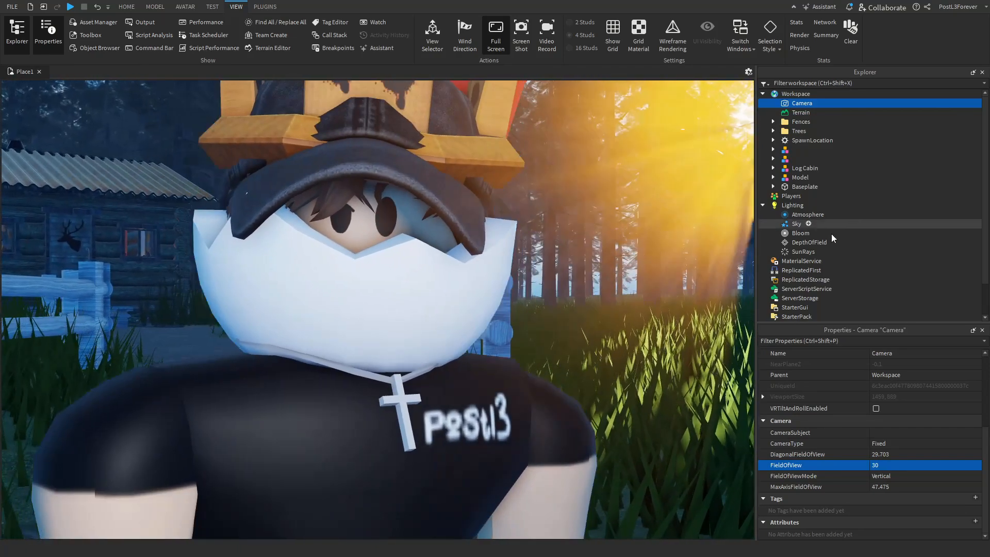
- Enable the DepthOfField effect under Lighting and set its FocusDistance to 0
left_click(800, 244)
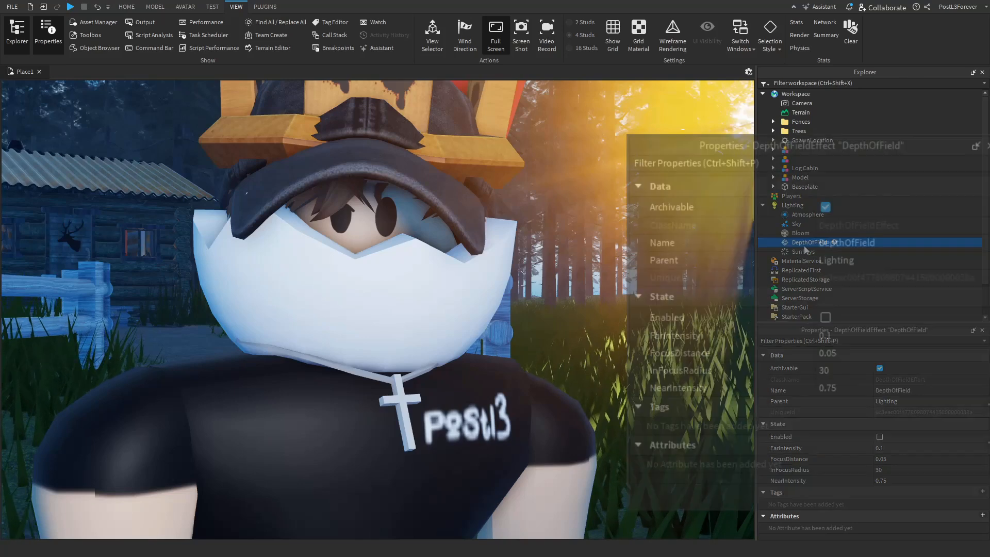
left_click(822, 317)
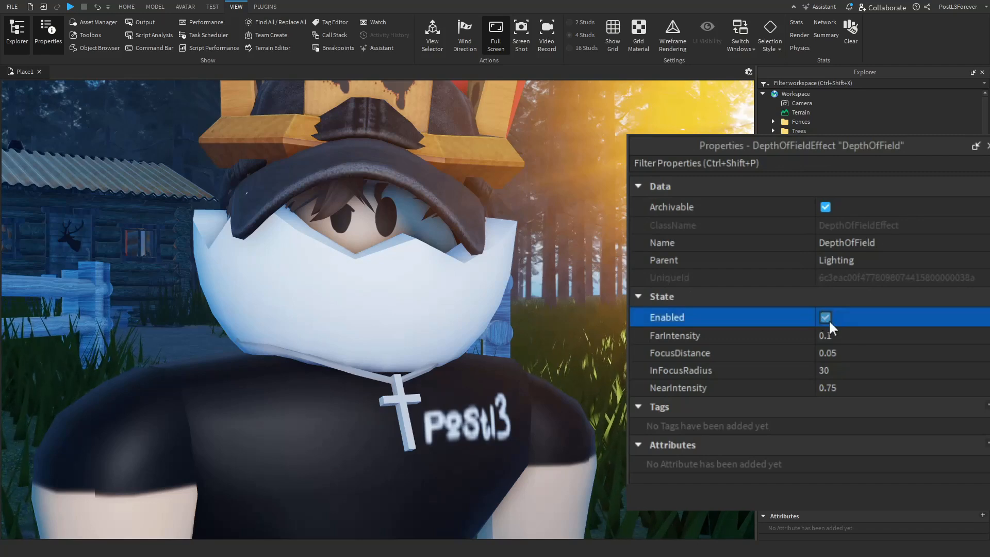
left_click(880, 336)
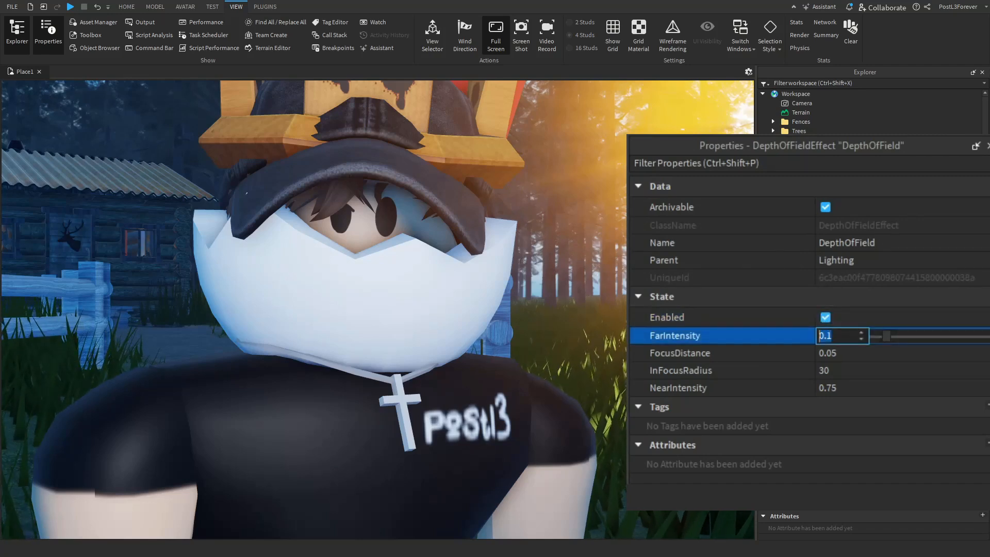
left_click(862, 353)
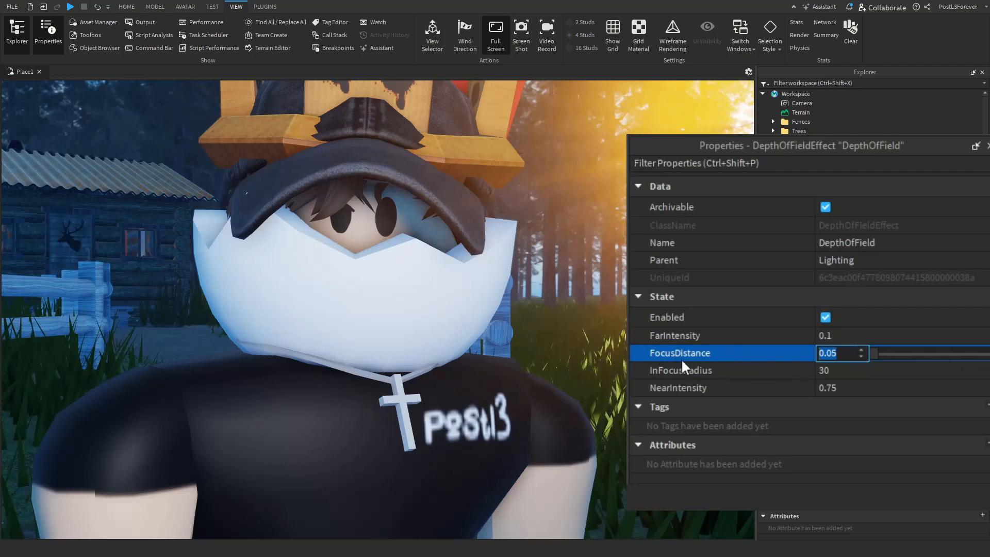
left_click_drag(880, 351, 803, 354)
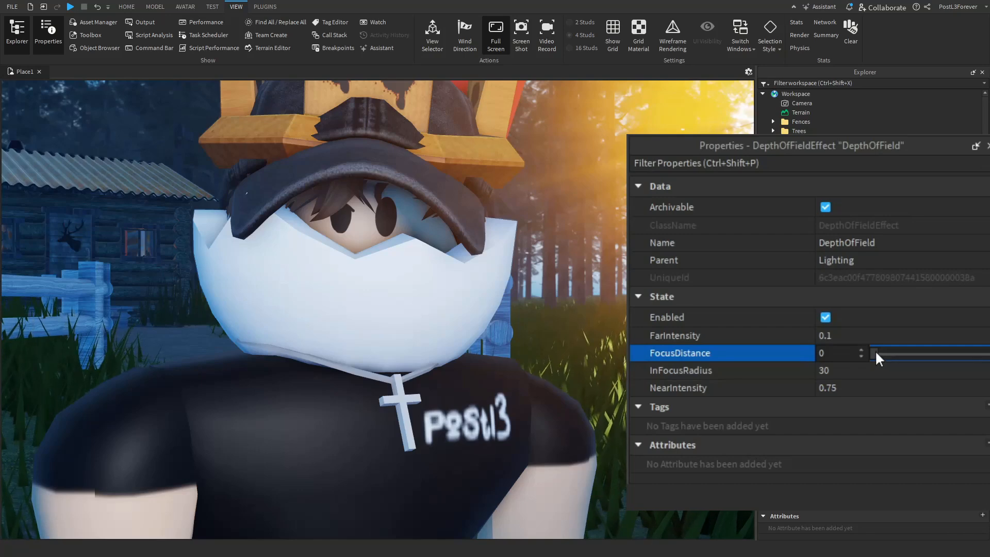
left_click_drag(876, 354, 849, 352)
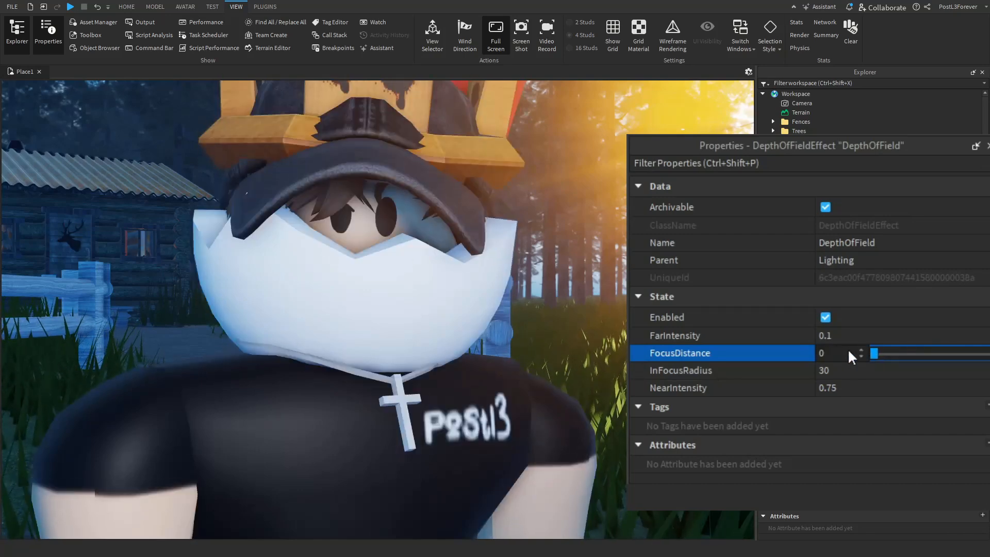
- Set the DepthOfField effect's InFocusRadius to 7.385 and its FarIntensity to 1
left_click(881, 370)
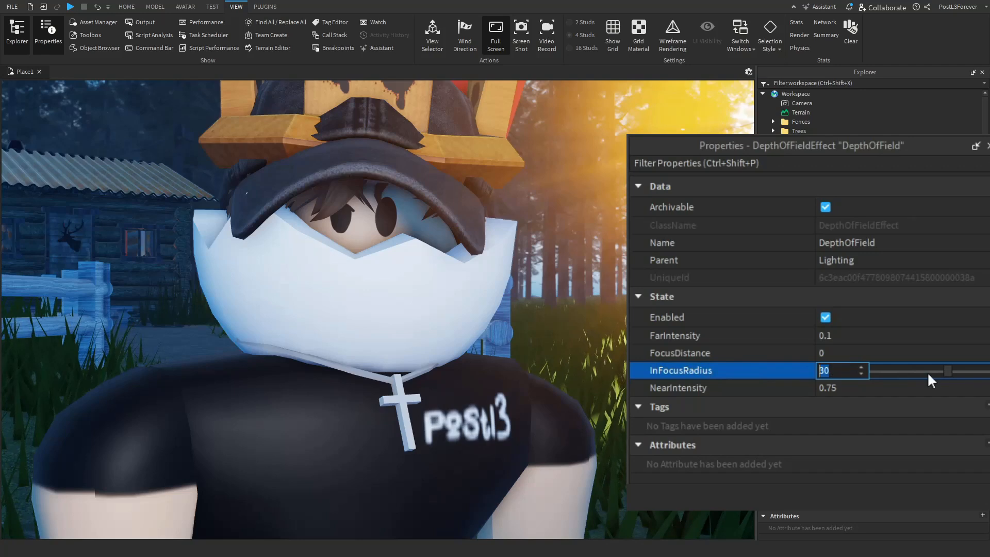
left_click_drag(948, 370, 893, 370)
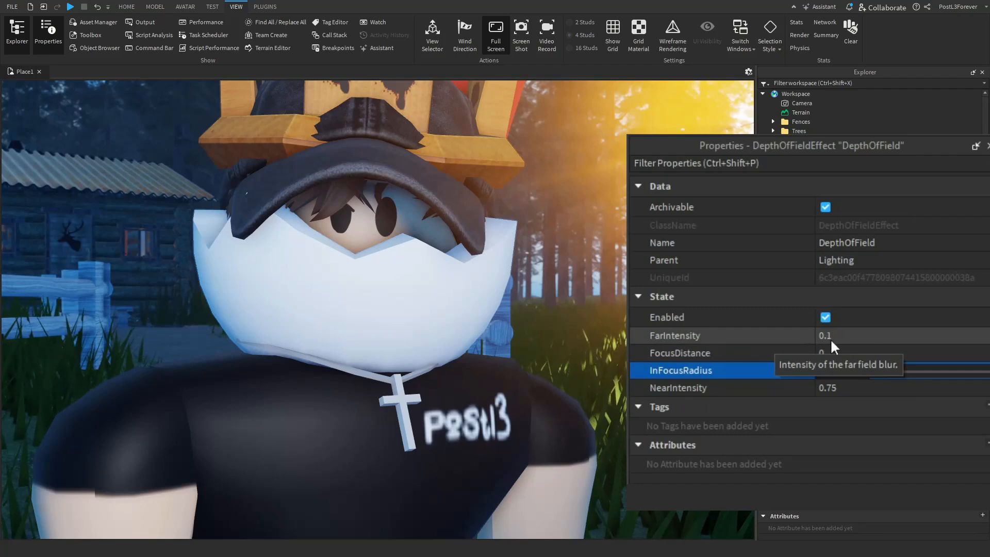
left_click(861, 335)
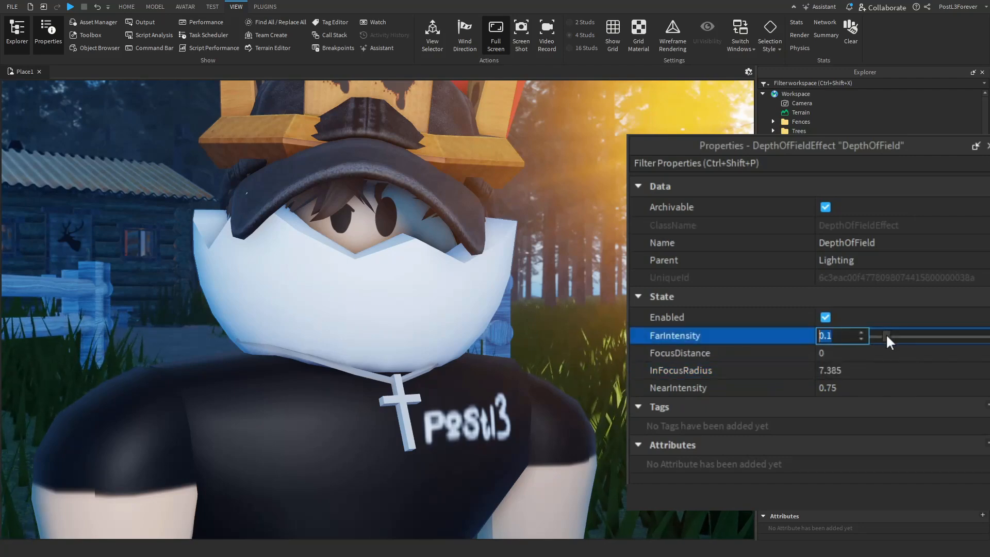
left_click_drag(885, 335, 989, 335)
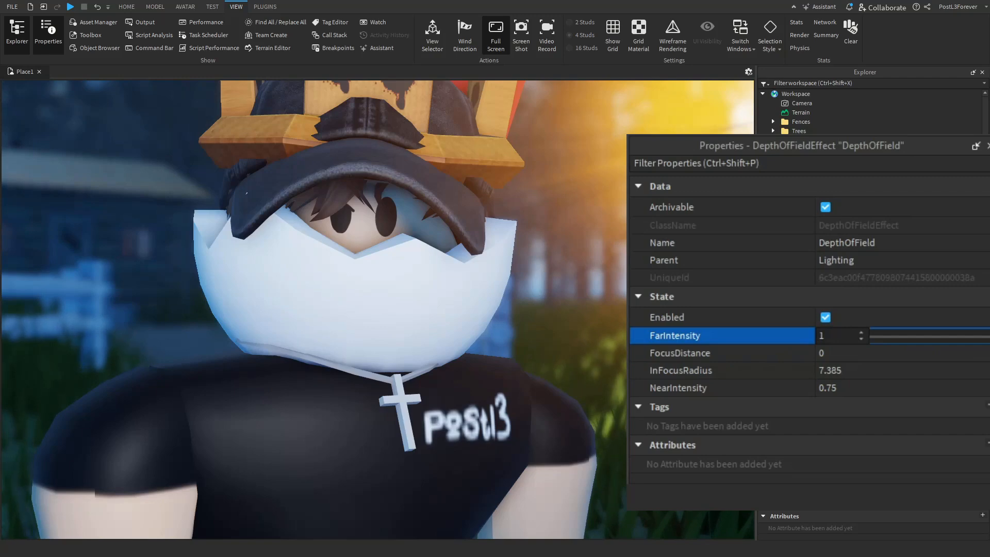
- Switch the DepthOfField effect off and on to compare the blur, and set its InFocusRadius to 7.72
left_click(825, 317)
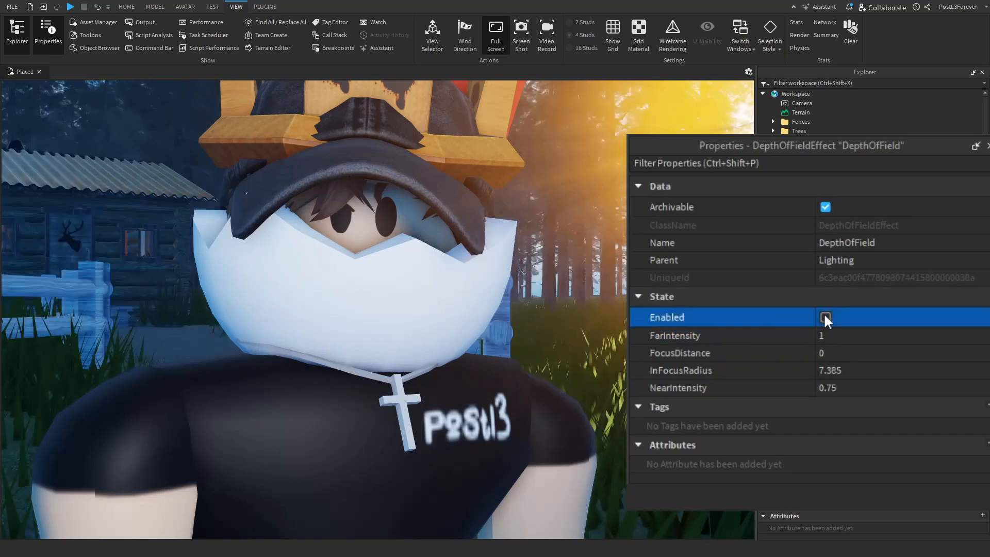
left_click(825, 317)
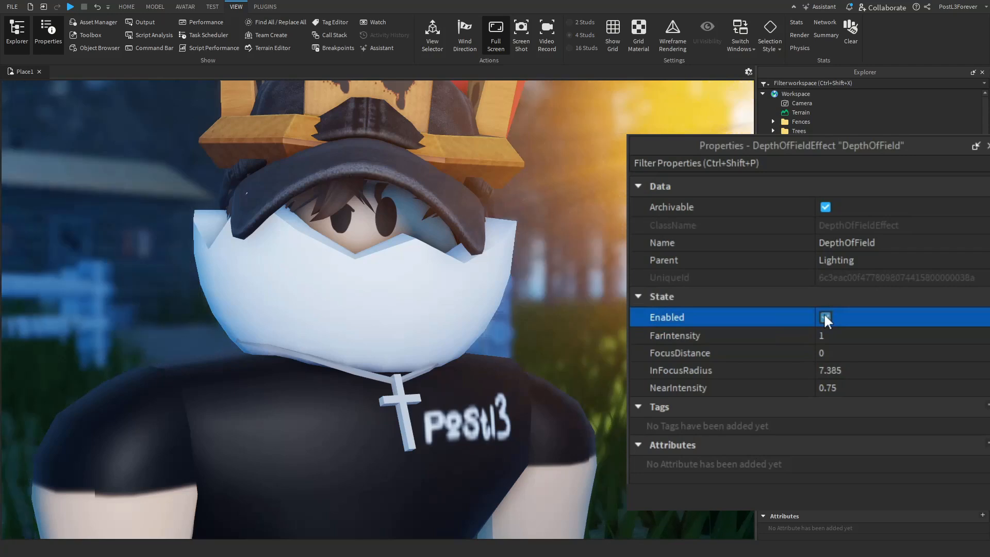
left_click(880, 371)
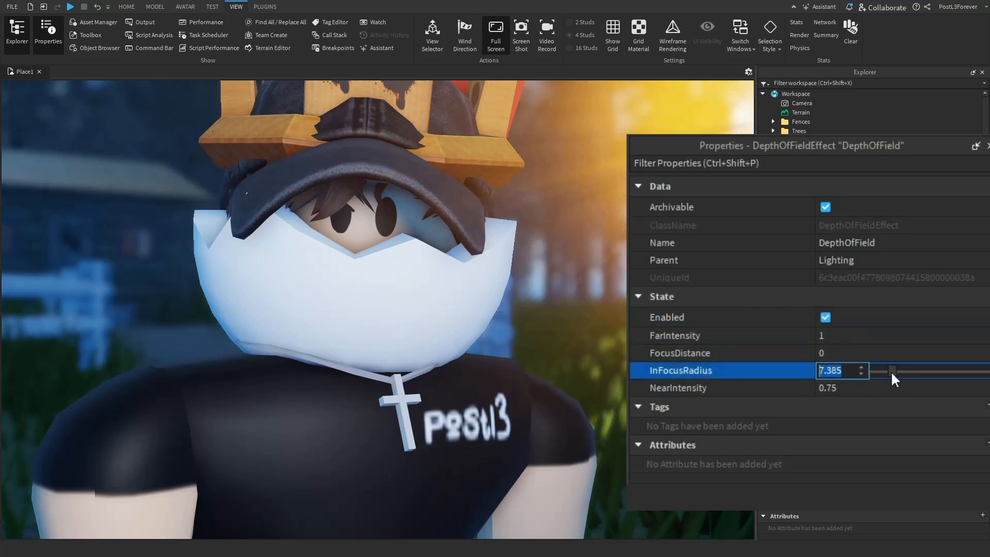
mouse_move(890, 374)
left_mouse_down()
mouse_move(908, 374)
mouse_move(894, 379)
left_mouse_up()
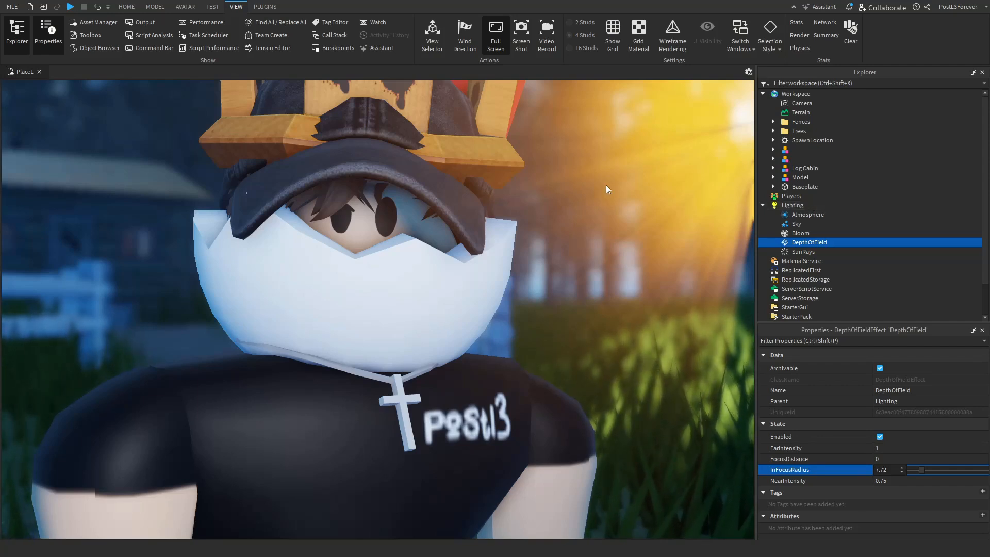
- Set the Editor Quality Level to Level 01 in the studio's rendering settings to preview minimum graphics
key("alt+s")
left_click(400, 279)
left_click(573, 212)
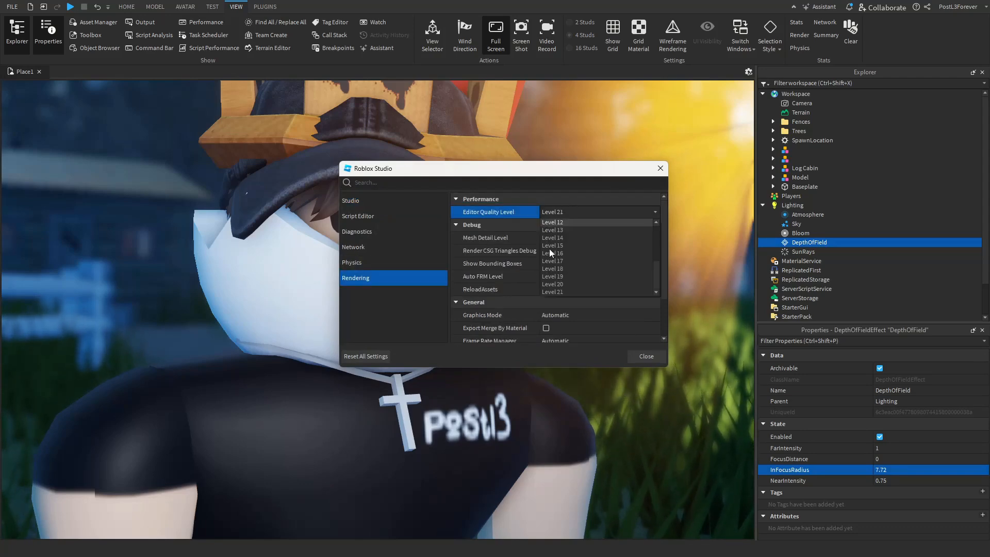
left_click(567, 230)
left_click(651, 357)
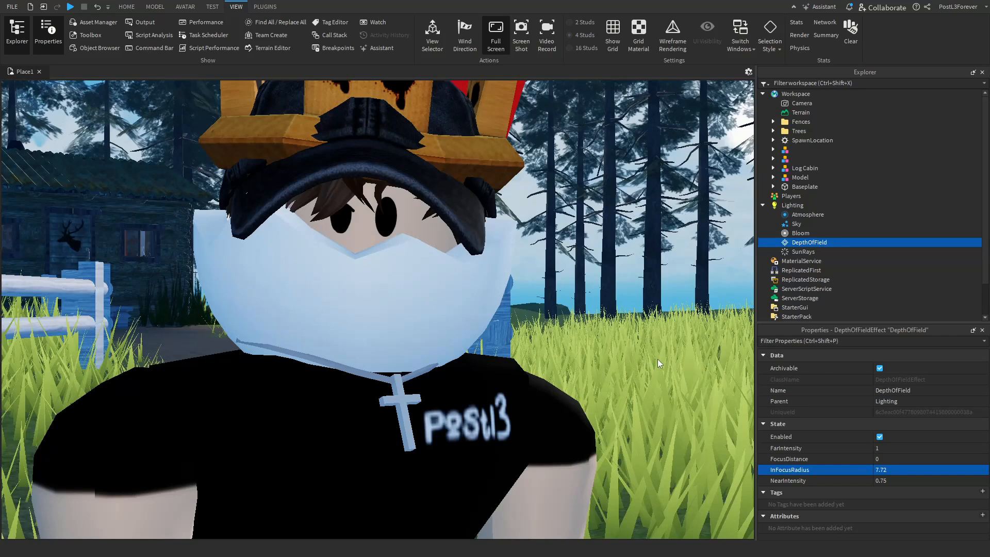
key("alt+s")
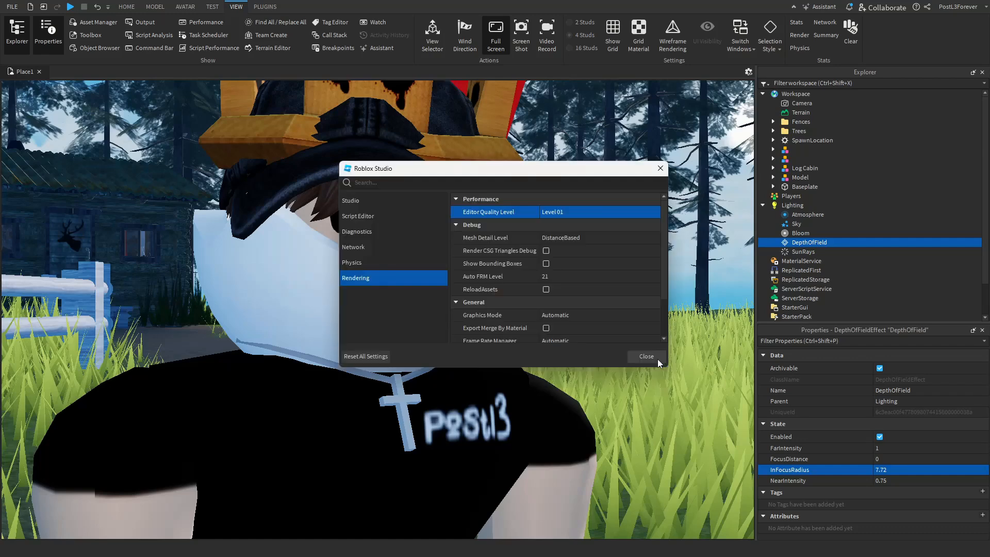
left_click(650, 357)
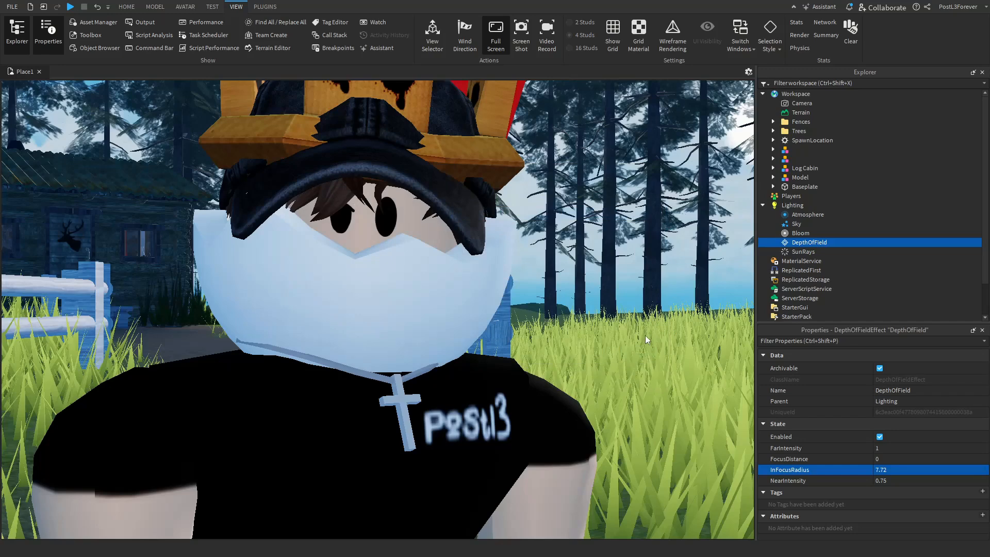
- Set the Editor Quality Level to Level 21 in the studio's rendering settings
key("alt+s")
left_click(370, 202)
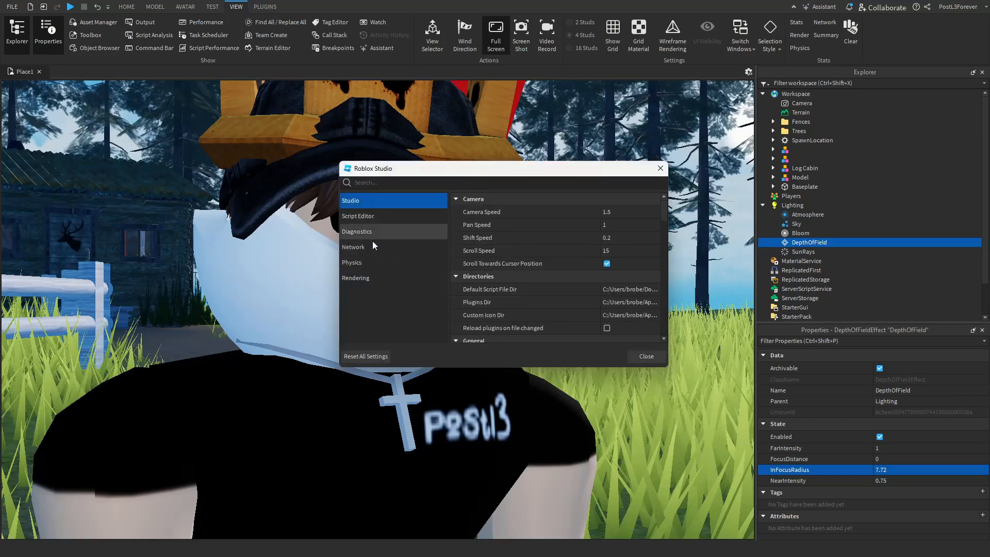
left_click(373, 278)
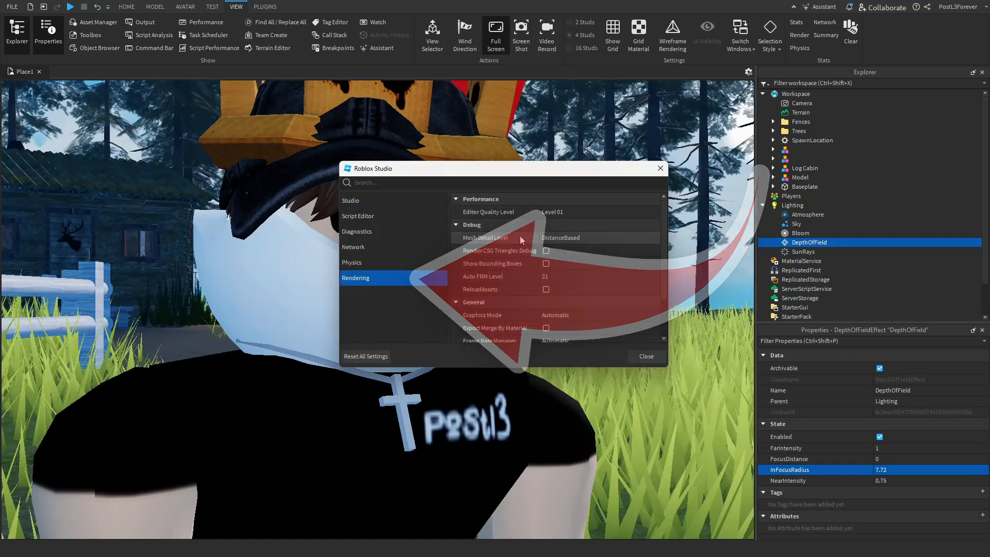
left_click(558, 212)
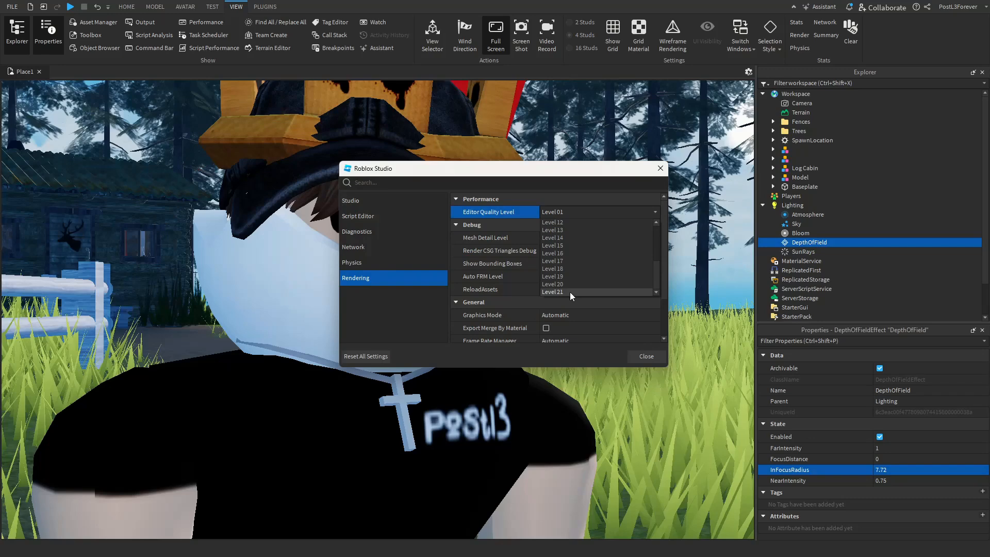
left_click(570, 292)
left_click(642, 356)
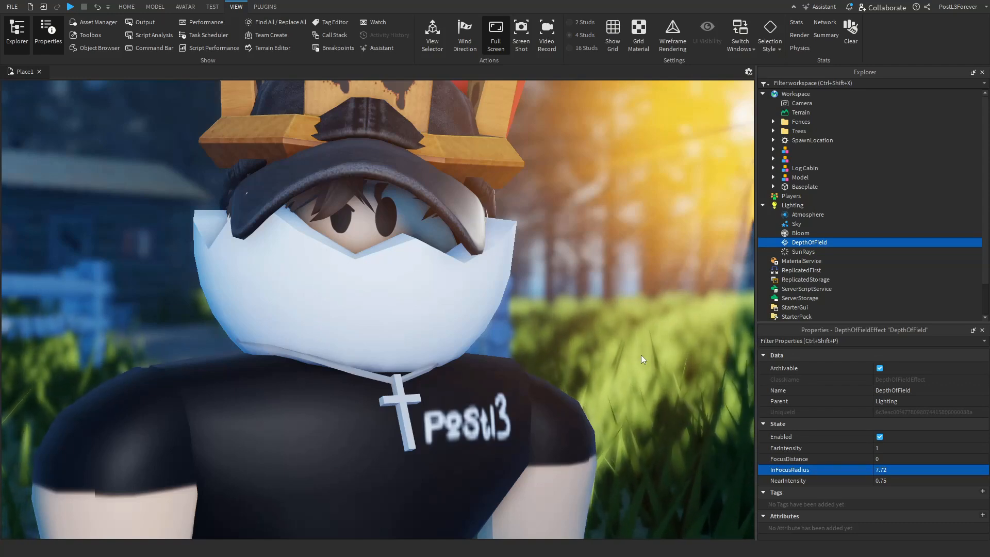
- Reduce the DepthOfField effect's InFocusRadius to 5.705
left_click(917, 469)
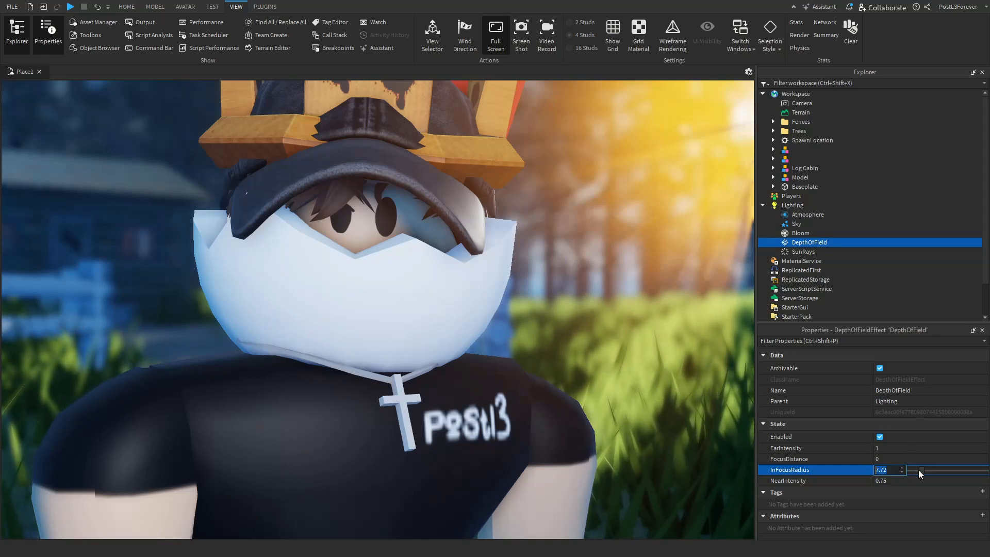
mouse_move(918, 469)
left_mouse_down()
mouse_move(926, 469)
mouse_move(917, 469)
left_mouse_up()
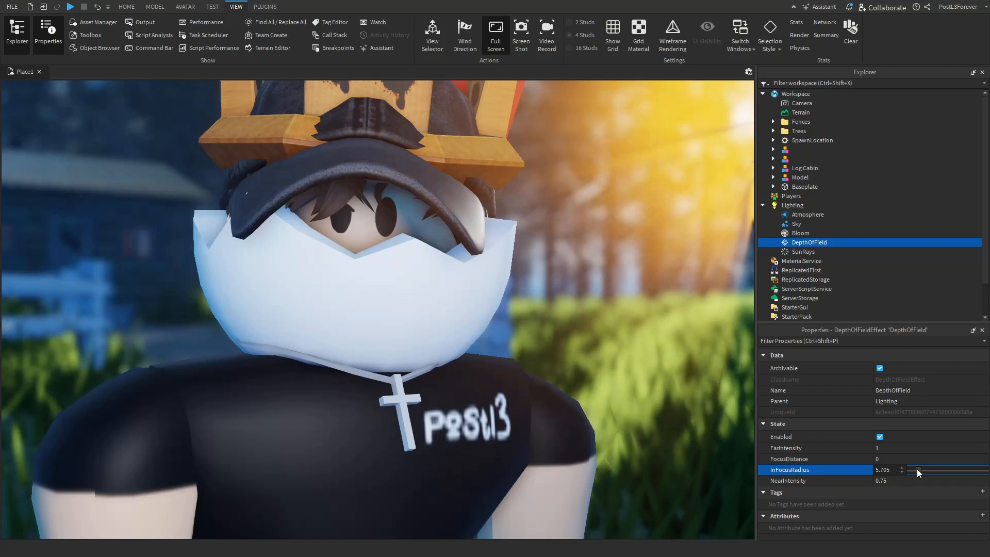
- Search the model library for "dust" and insert the Dust Particle Effect model into the scene
left_click(95, 36)
left_click(119, 108)
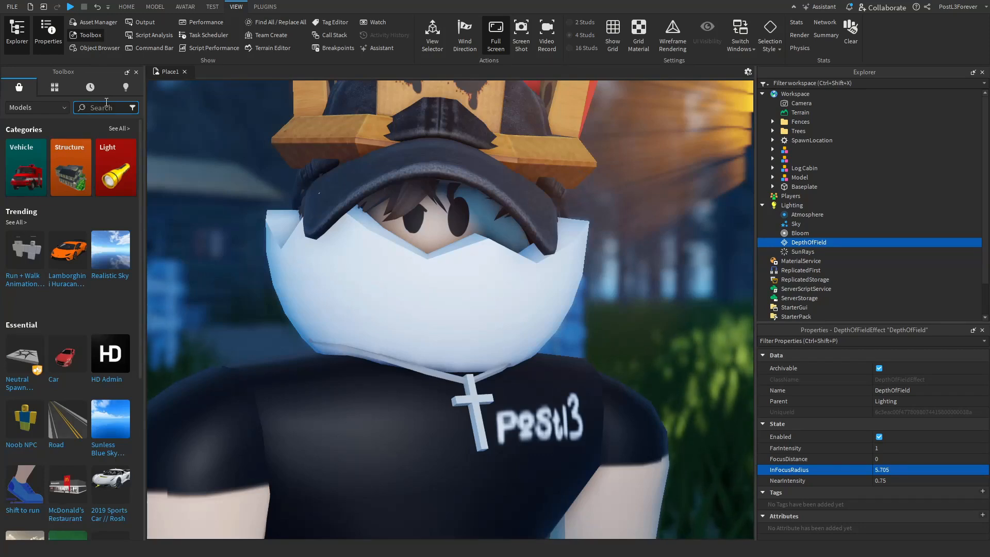
type("dust")
key("Return")
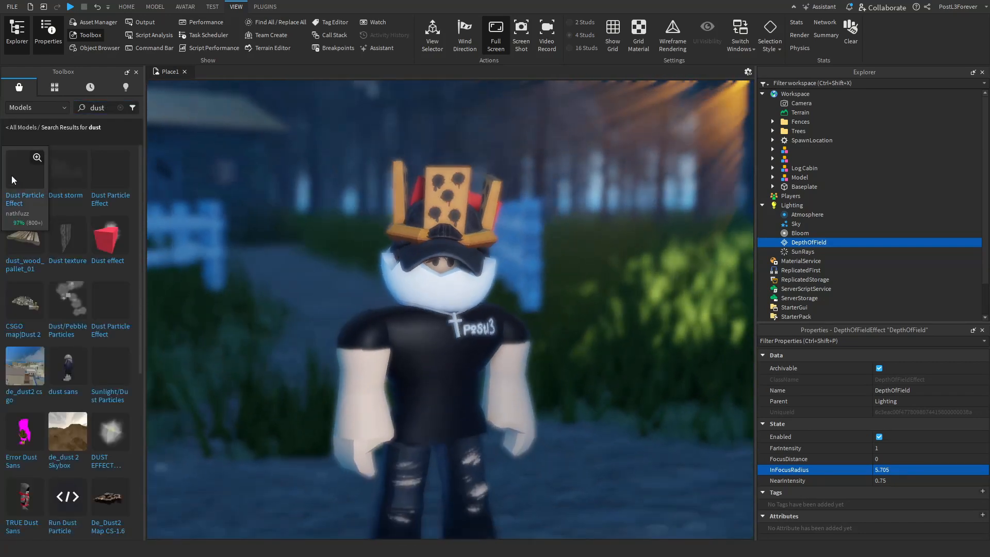
left_click(11, 176)
scroll(252, 147, "up", 1)
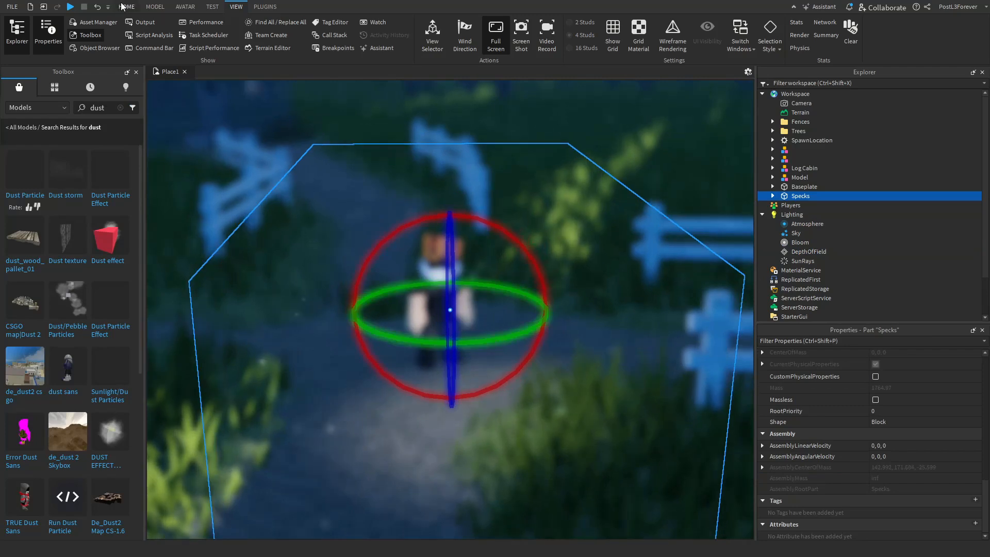
- Activate the Scale tool on the Specks part and examine the dust volume around the character
left_click(126, 7)
left_click(118, 35)
right_click_drag(375, 267, 465, 315)
key("a")
key("w")
key("d")
key("a")
key("w")
key("s")
key("s")
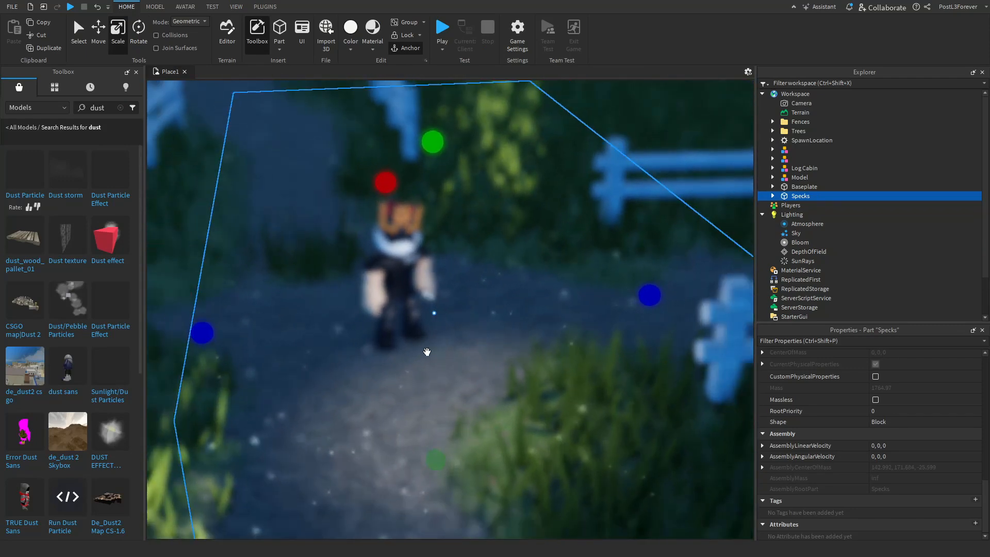
- Set the Size of the ParticleEmitter inside the Specks part to 1
left_click(772, 196)
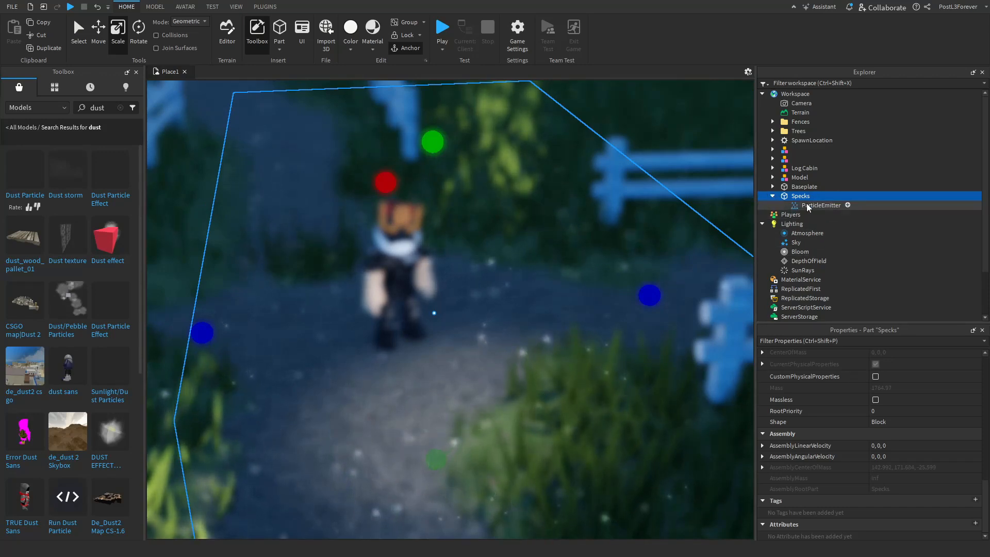
left_click(820, 205)
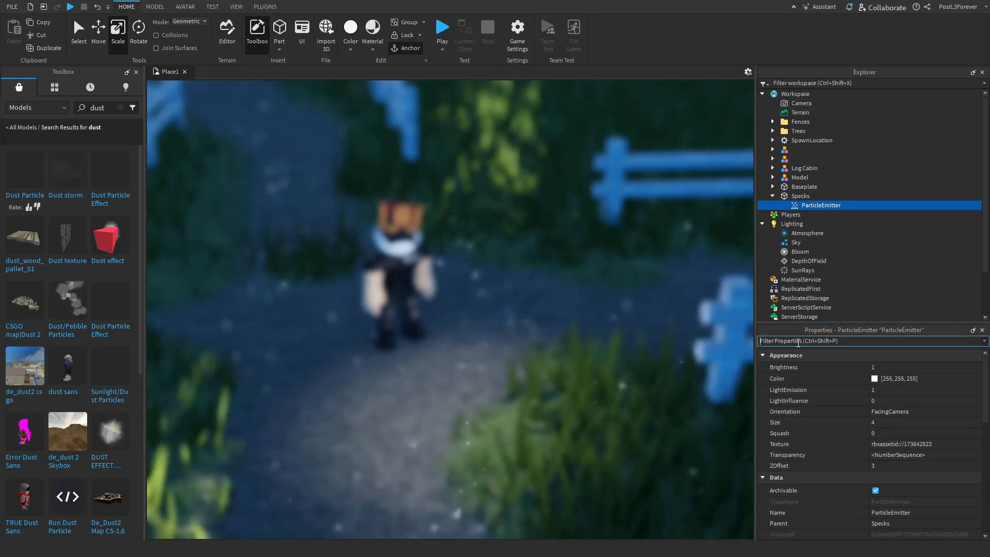
left_click(895, 422)
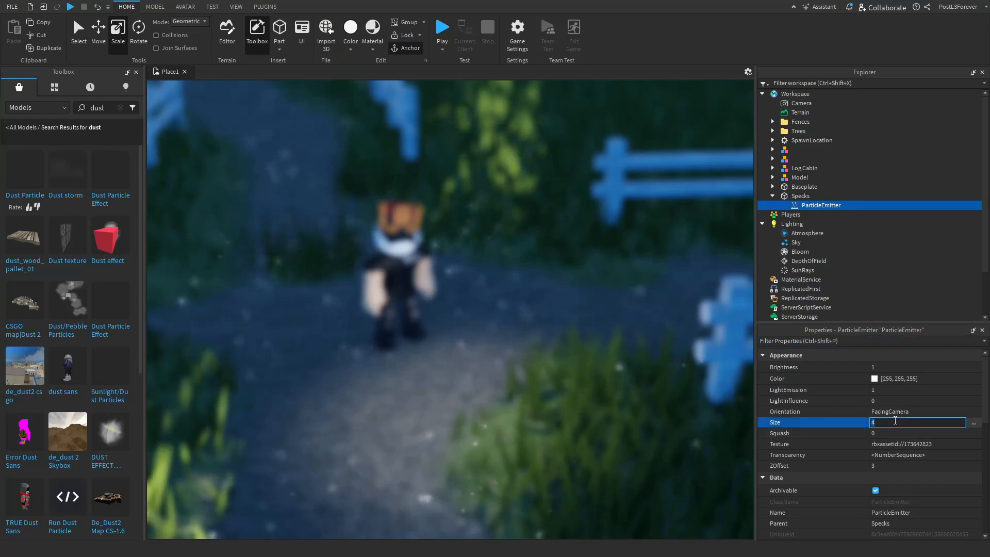
type("1")
key("Return")
left_click(641, 326)
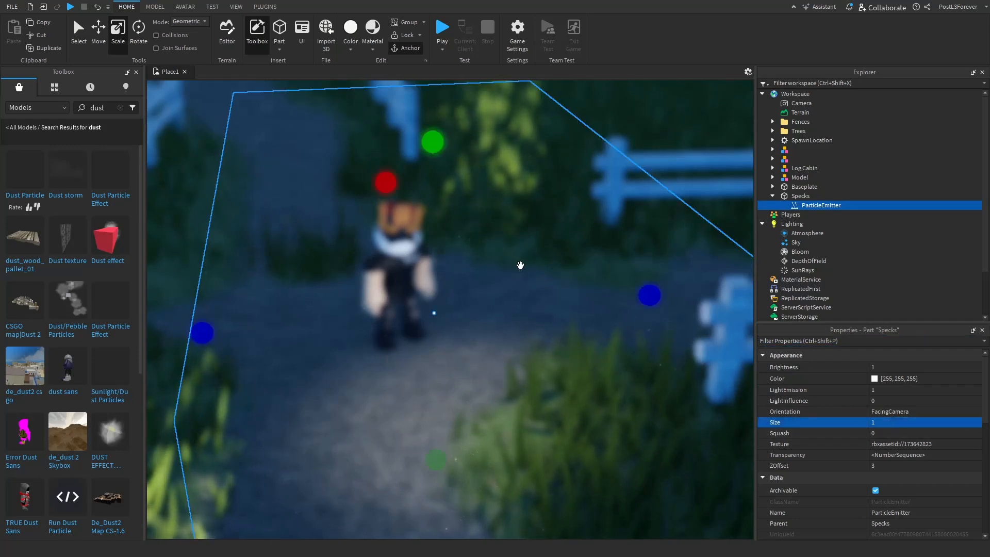
key("s")
key("a")
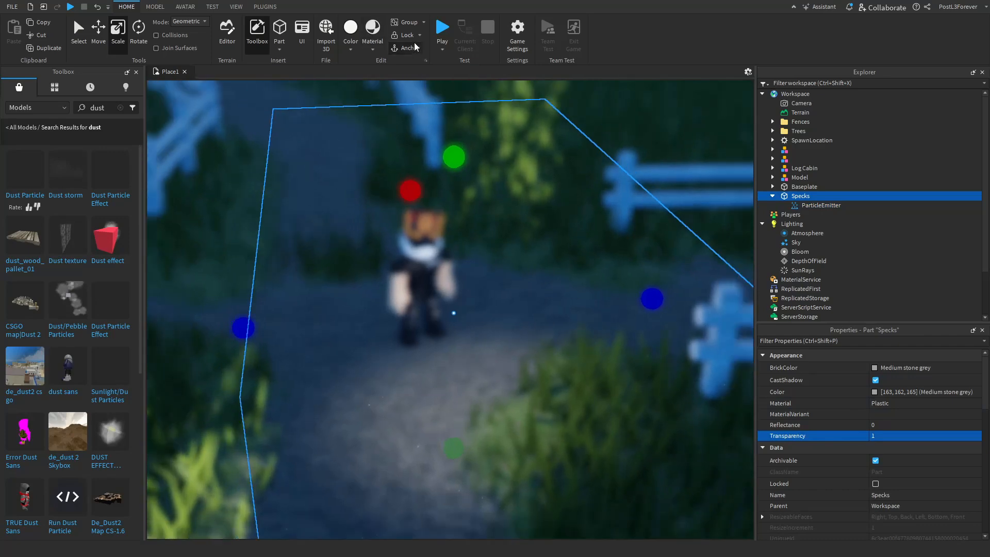
- Lock the Specks part, return to the Select tool and clear the selection
left_click(410, 37)
left_click(98, 31)
left_click(79, 31)
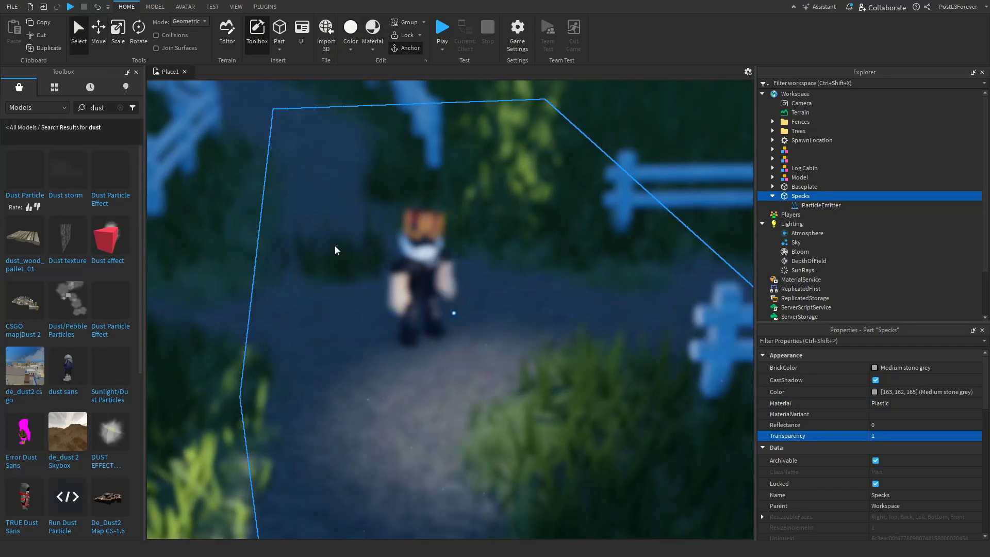
left_click(335, 250)
scroll(579, 336, "up", 5)
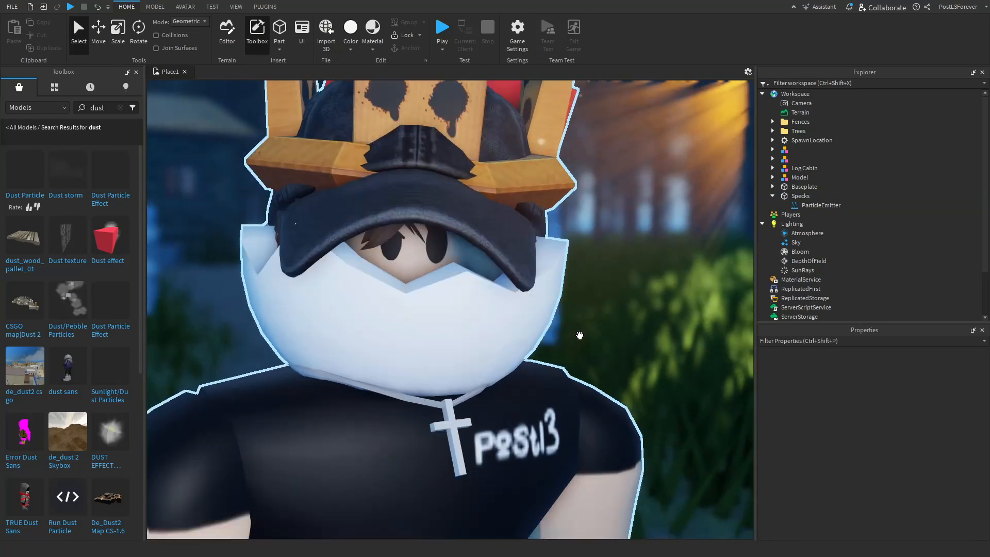
- Examine the dust specks around the character from a distance and in close-up
left_click(805, 196)
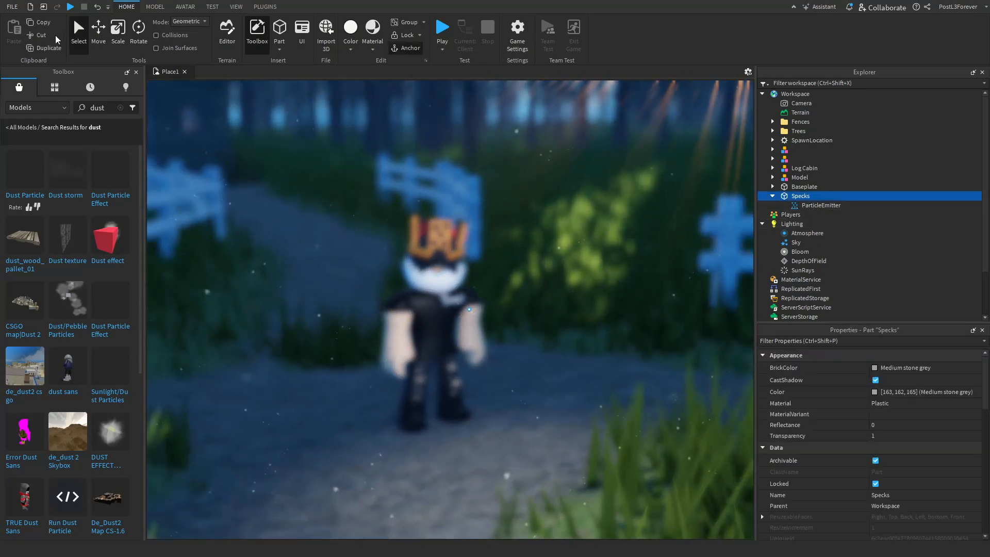
left_click(98, 31)
key("f")
left_click(564, 386)
scroll(563, 386, "up", 8)
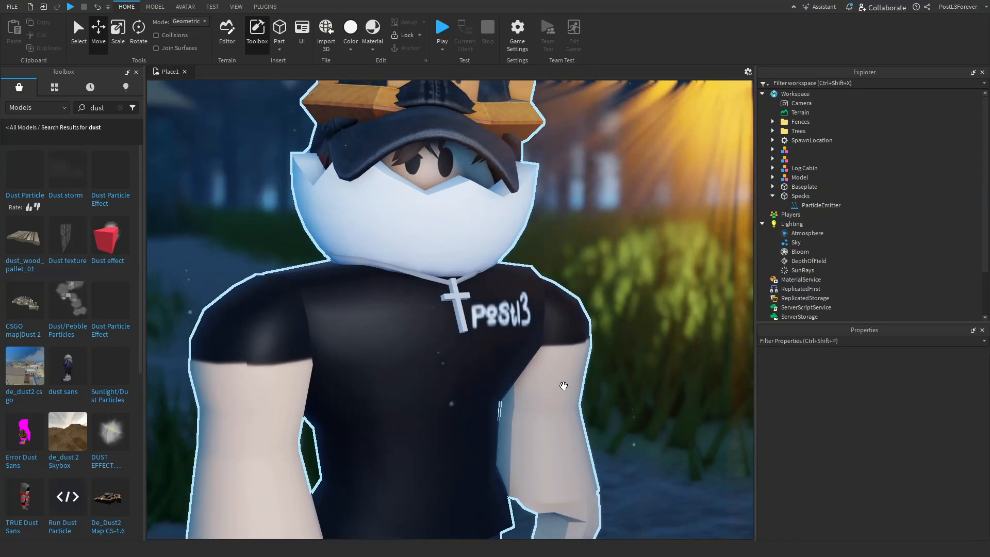
key("e")
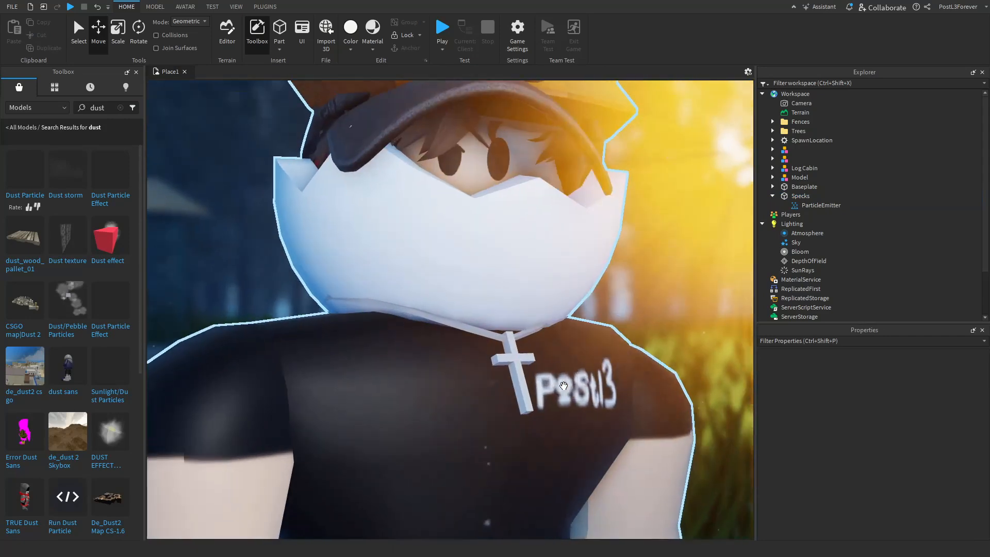
scroll(564, 386, "up", 2)
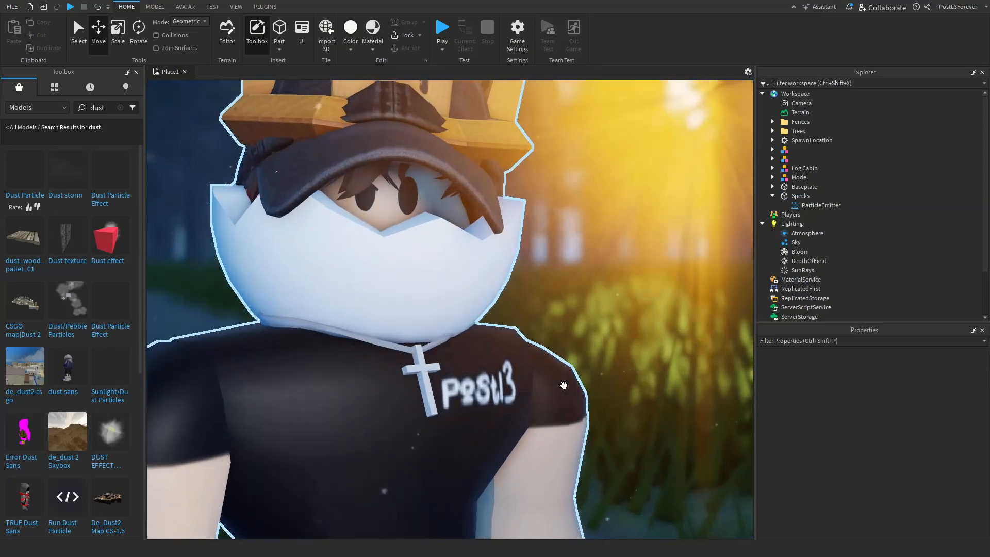
scroll(564, 385, "up", 3)
scroll(563, 386, "down", 5)
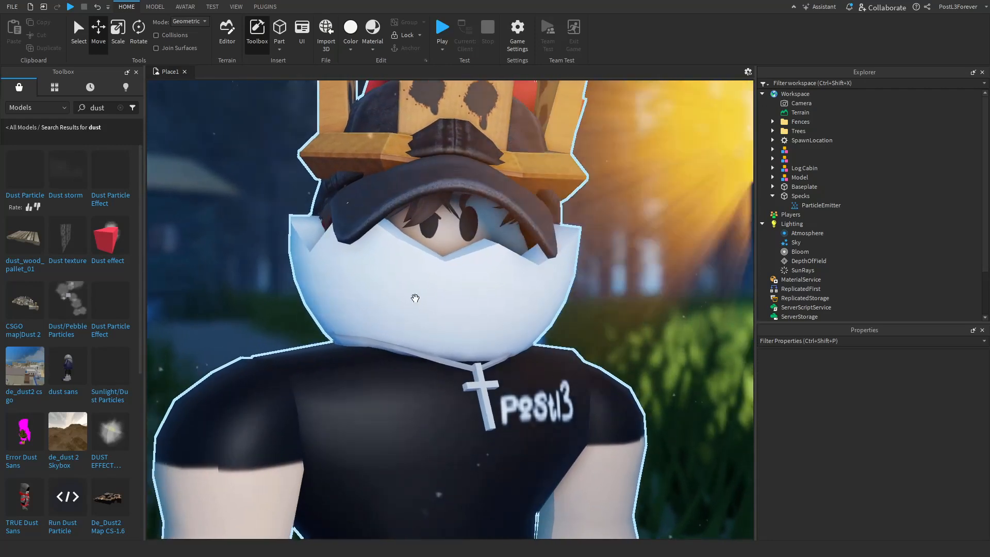
scroll(364, 276, "up", 4)
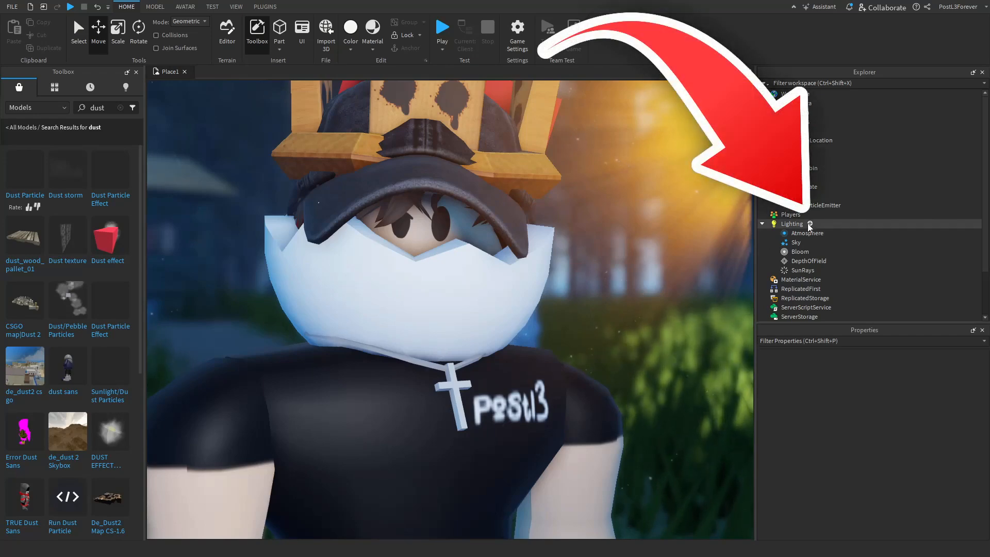
- Add a ColorCorrectionEffect to Lighting and show its properties
left_click(808, 224)
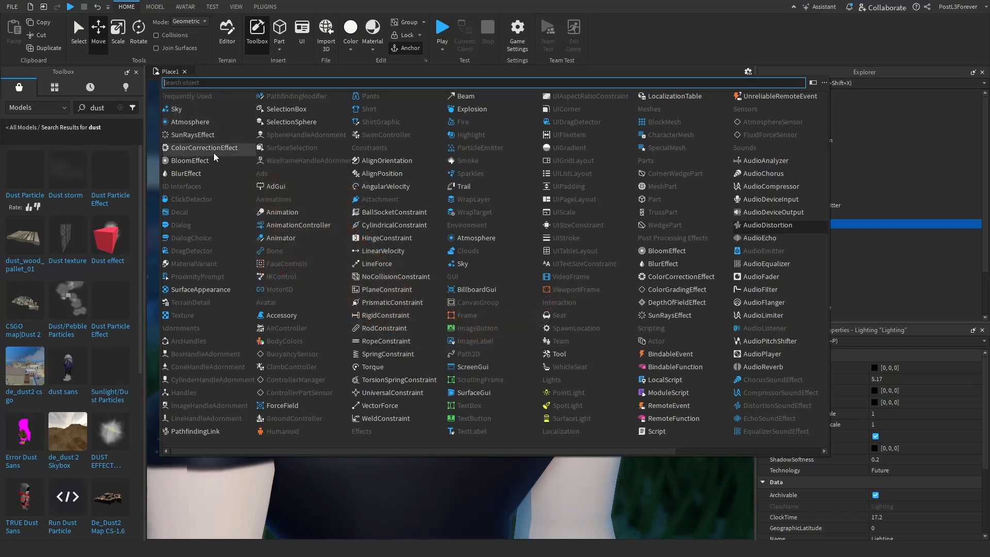
key("Escape")
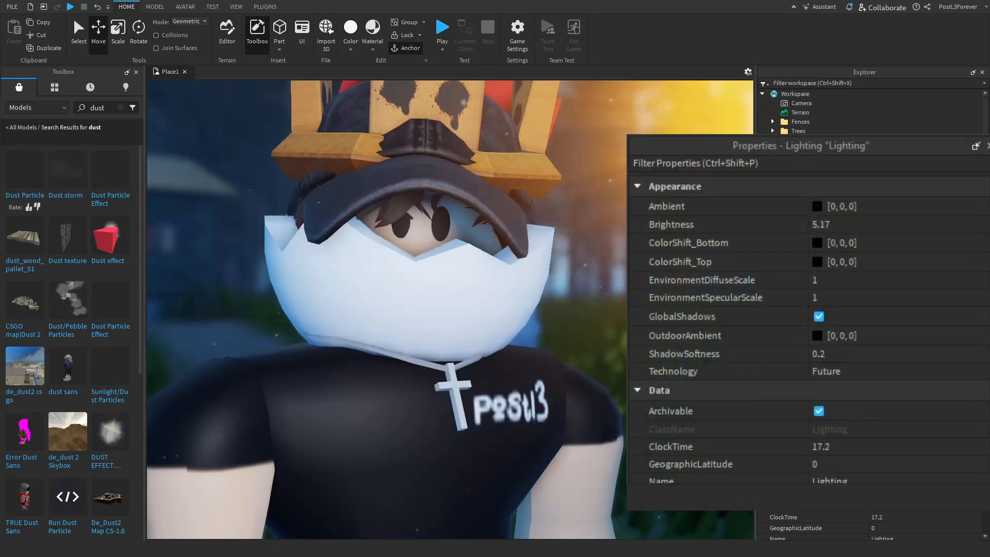
left_click(814, 216)
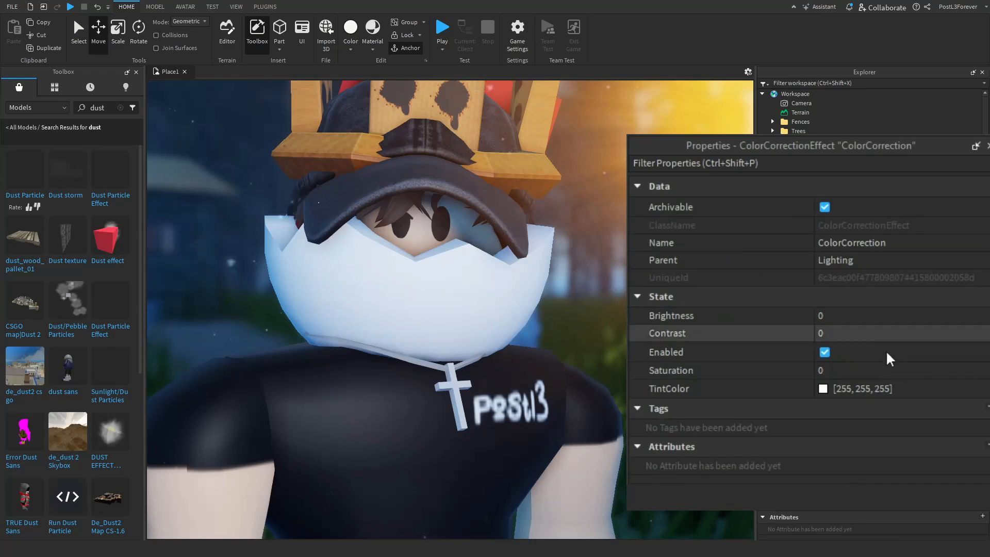
- Try out different Contrast, Saturation and Brightness values on the ColorCorrection effect, returning each to 0
left_click(866, 333)
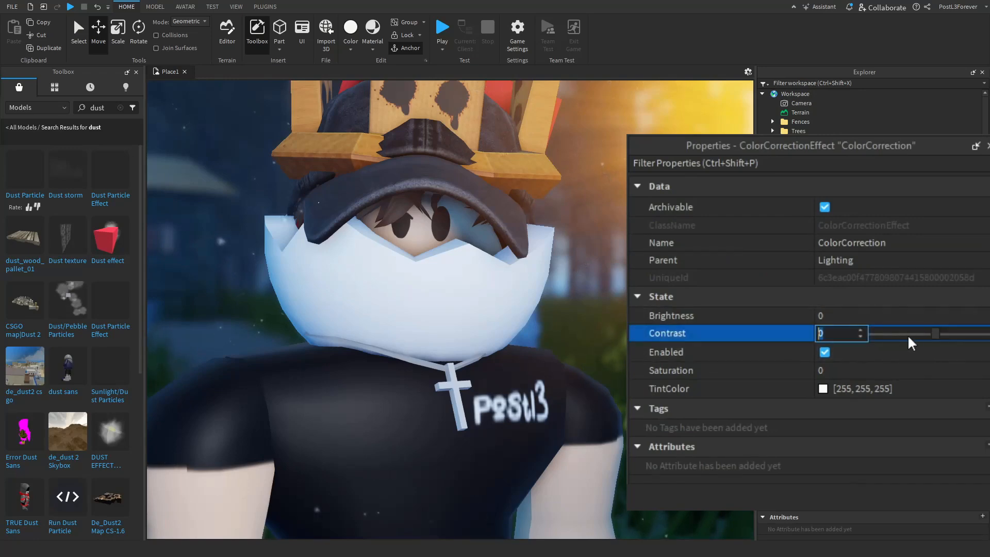
left_click_drag(934, 336, 967, 374)
left_click(917, 367)
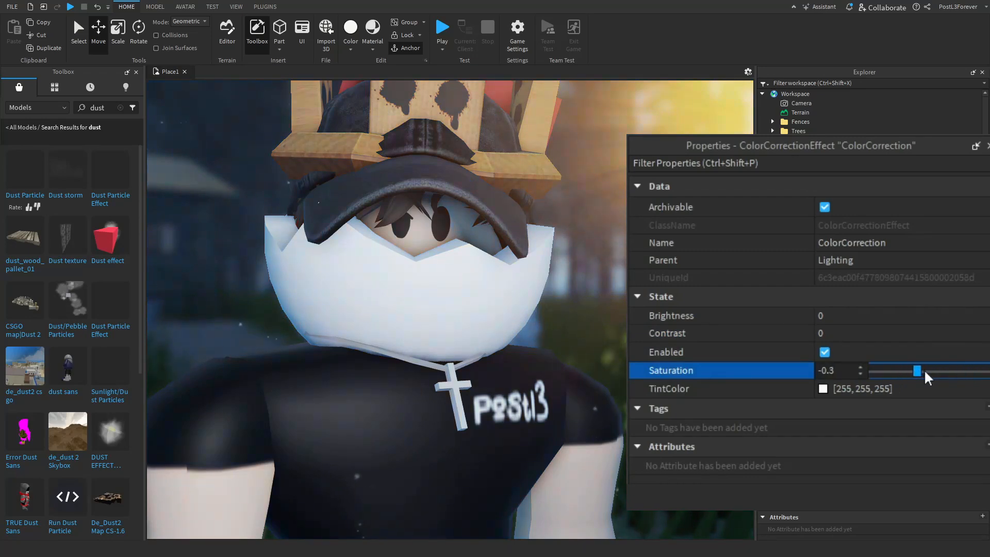
left_click_drag(931, 370, 937, 369)
left_click(906, 320)
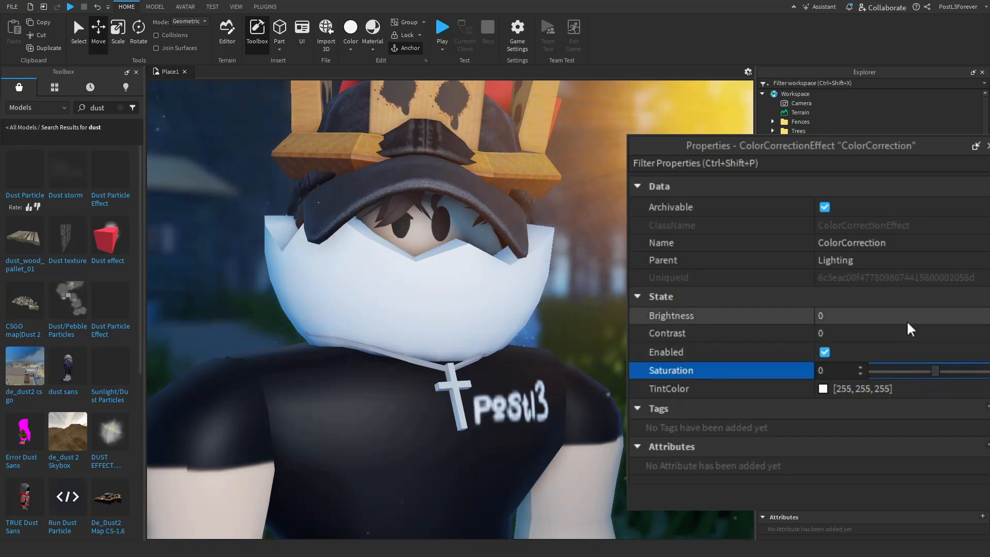
mouse_move(928, 318)
left_mouse_down()
mouse_move(940, 319)
mouse_move(837, 317)
mouse_move(987, 317)
mouse_move(929, 314)
left_mouse_up()
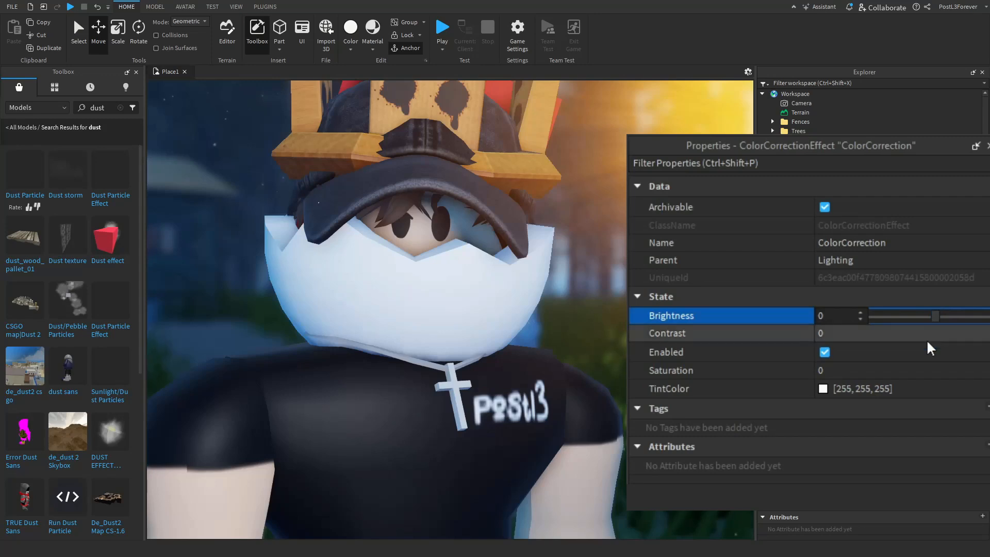
- Set the ColorCorrection effect's Contrast to 0.1 and its Saturation to -0.2
left_click(931, 338)
left_click(939, 332)
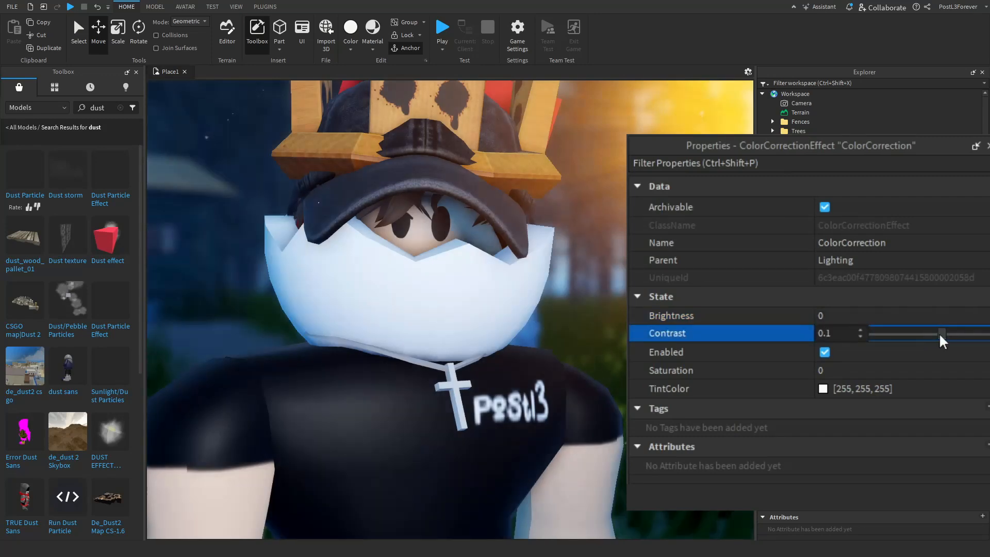
left_click(935, 372)
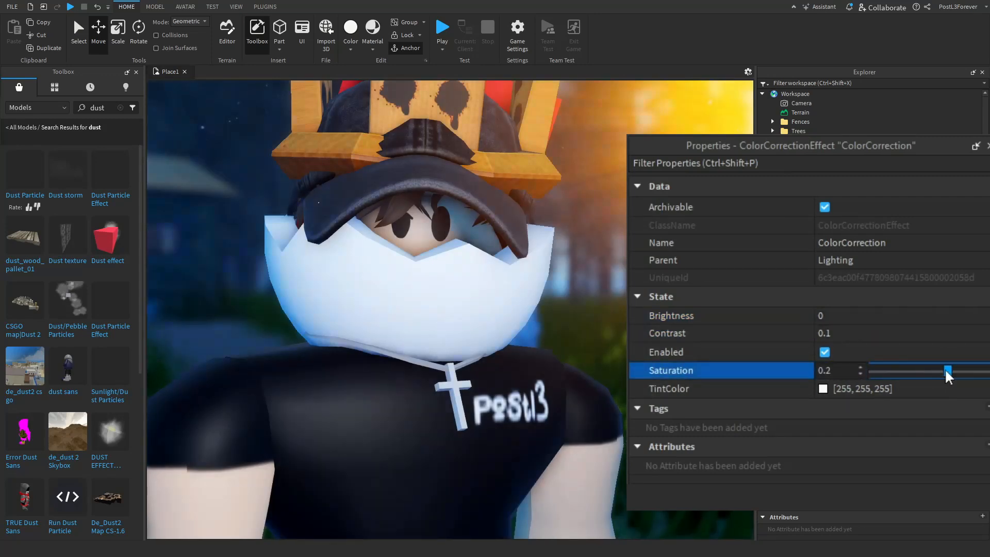
left_click_drag(944, 368, 926, 368)
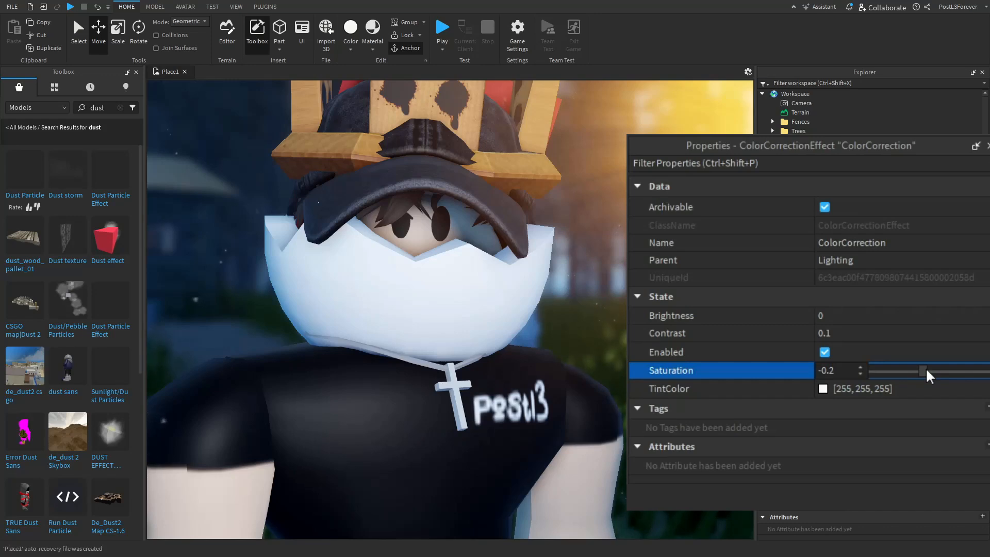
- Raise the ColorCorrection effect's Brightness to 0.1 and its Contrast to 0.3
left_click(926, 315)
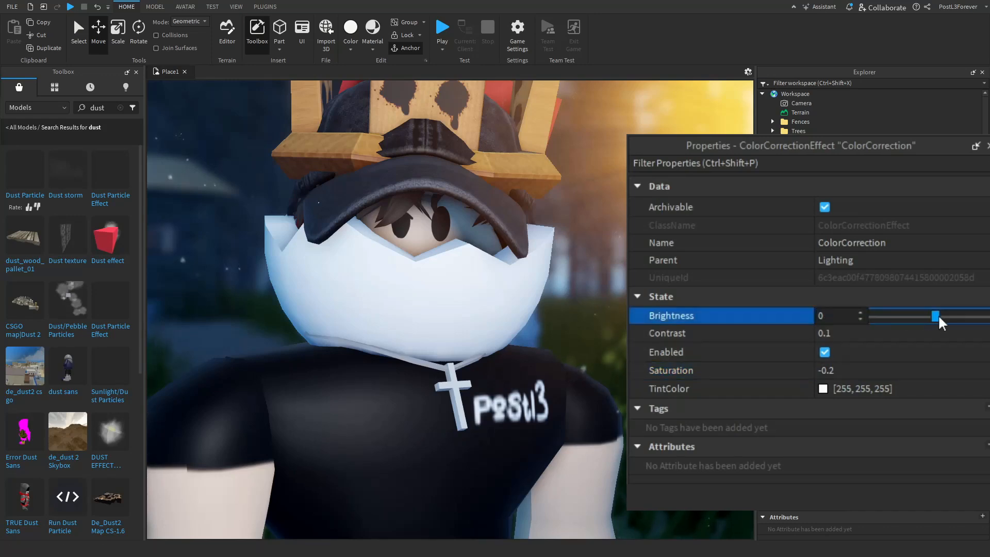
left_click_drag(938, 314, 950, 334)
left_click(940, 332)
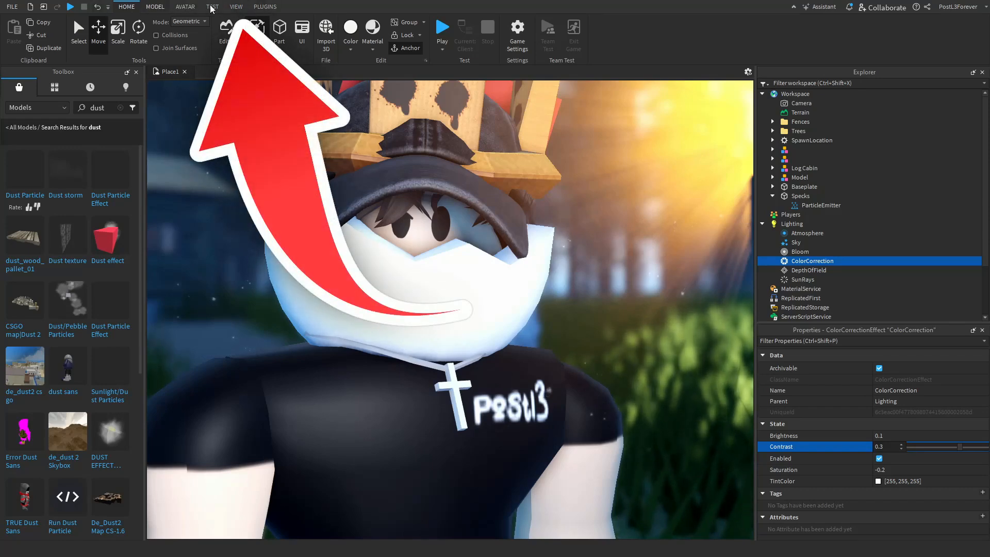
- Hide the Explorer, Properties and Toolbox and collapse the ribbon to leave an unobstructed view of the scene
left_click(236, 6)
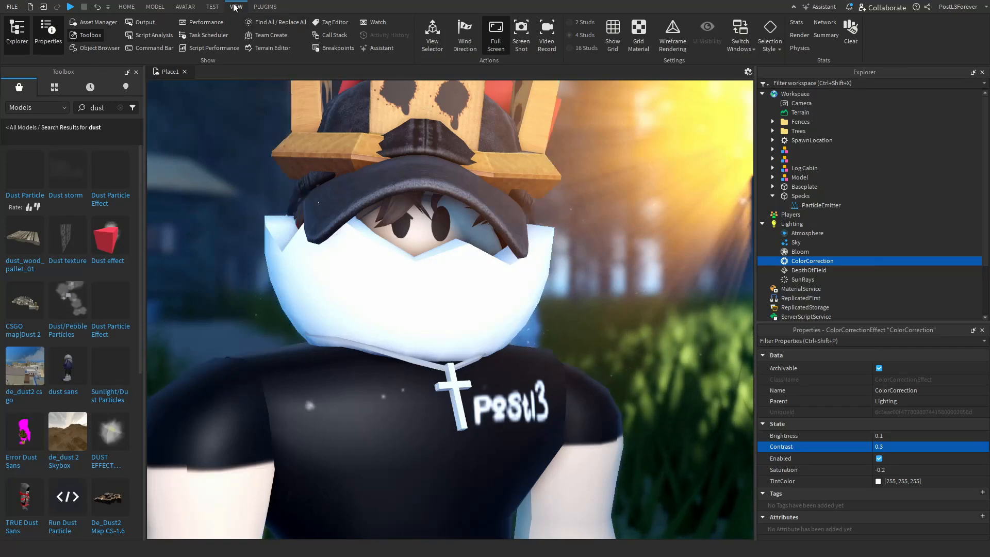
left_click(41, 40)
left_click(22, 38)
left_click(82, 36)
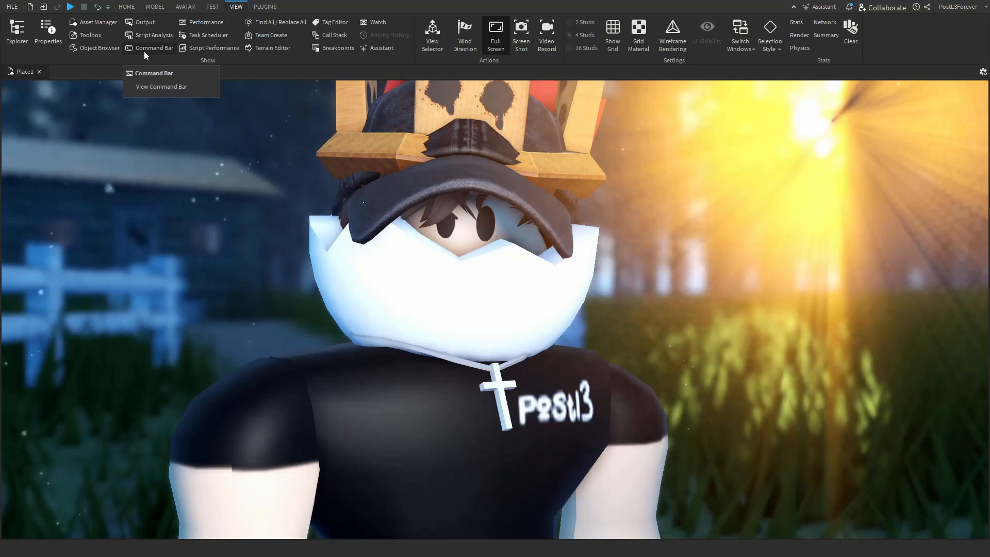
left_click(793, 8)
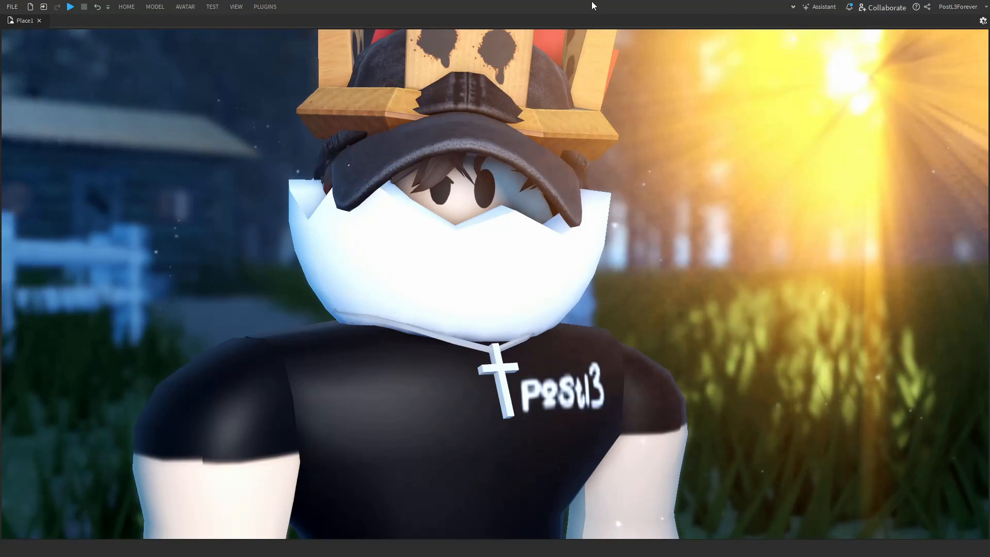
left_click(237, 7)
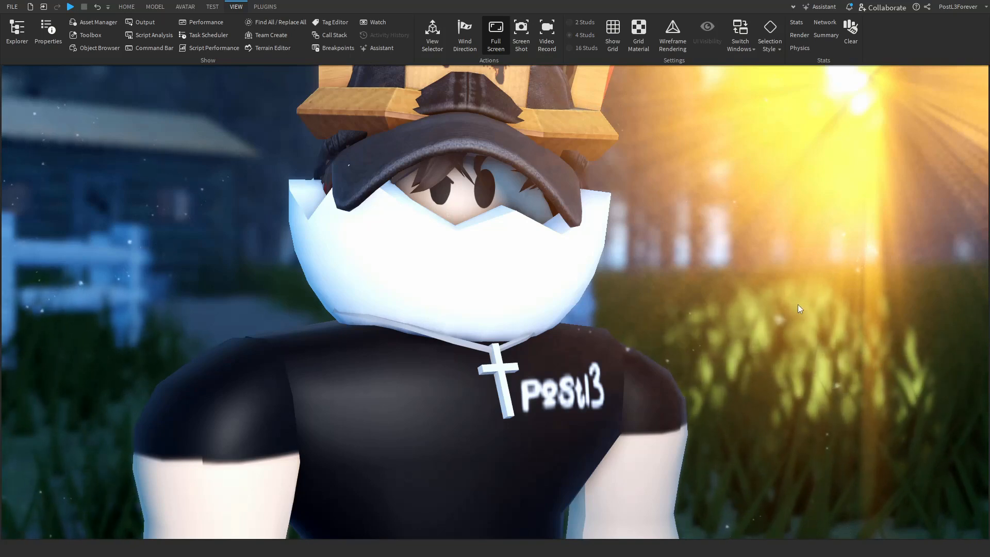
key("ctrl+F1")
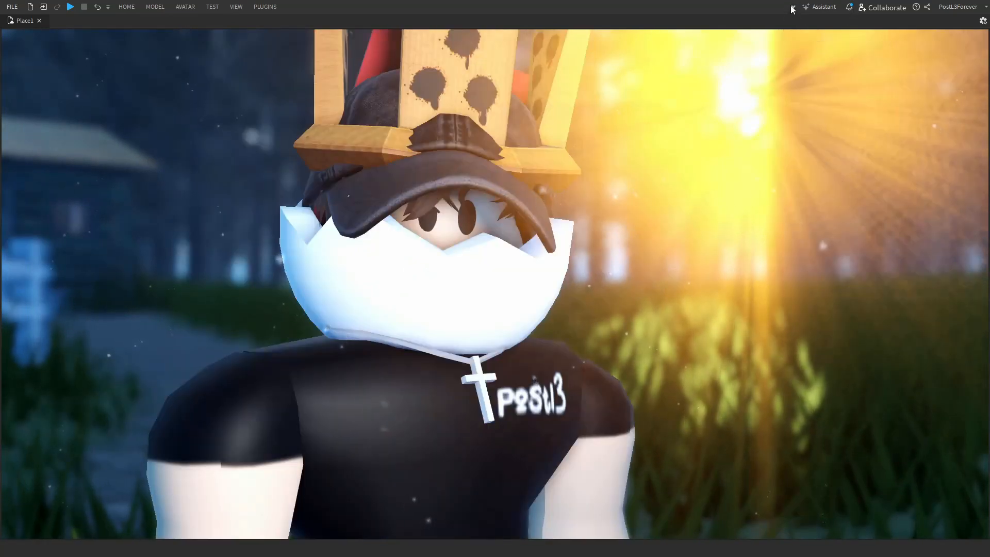
- Expand the ribbon again and save the place to a new file
left_click(792, 7)
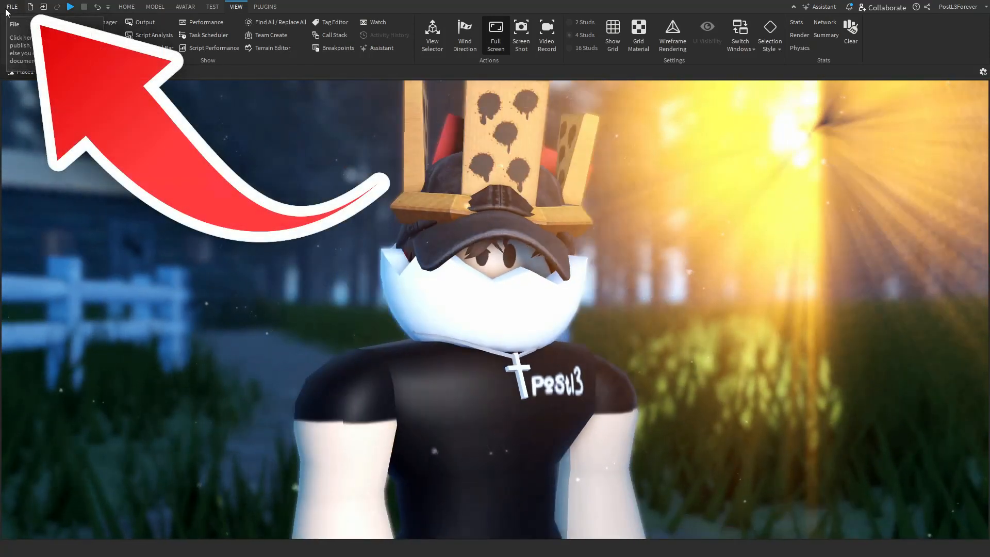
left_click(7, 9)
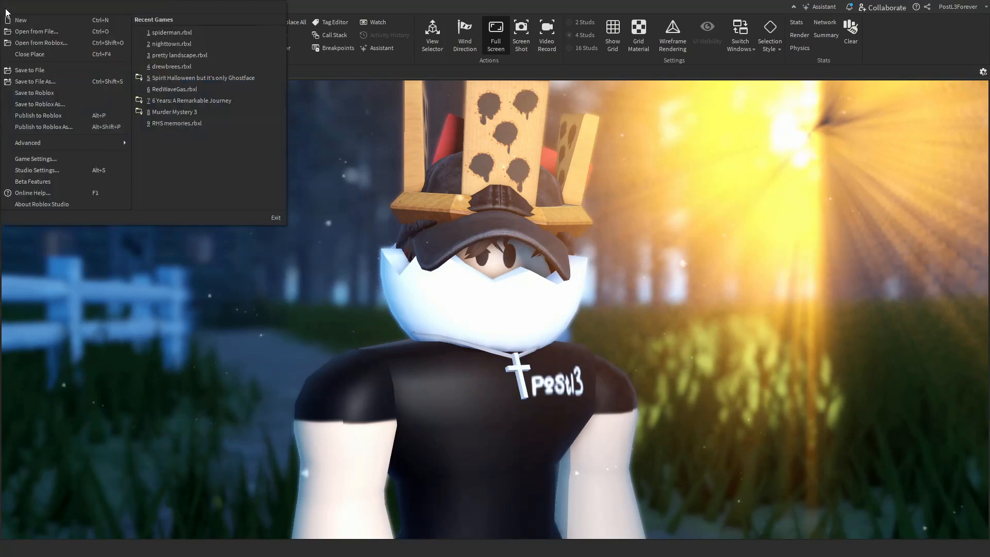
left_click(32, 81)
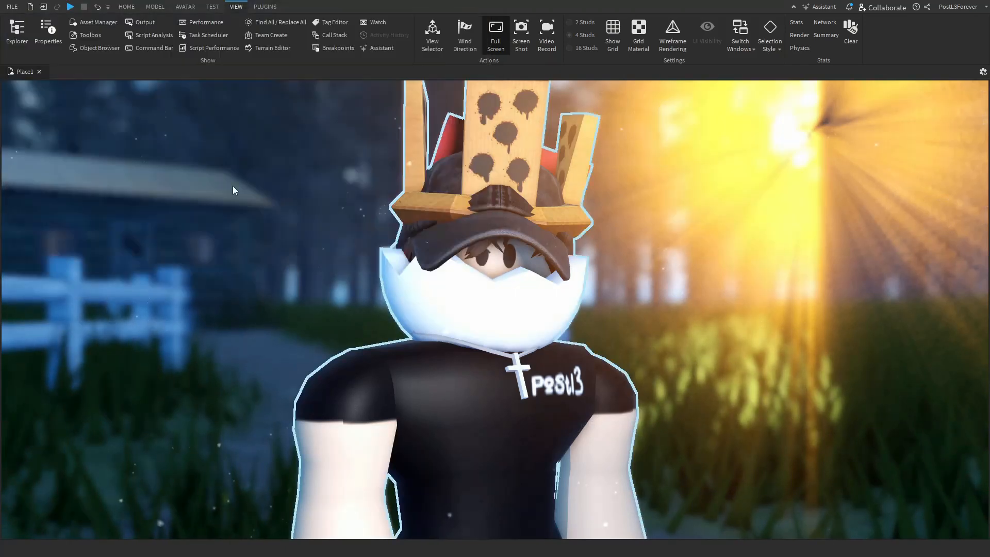